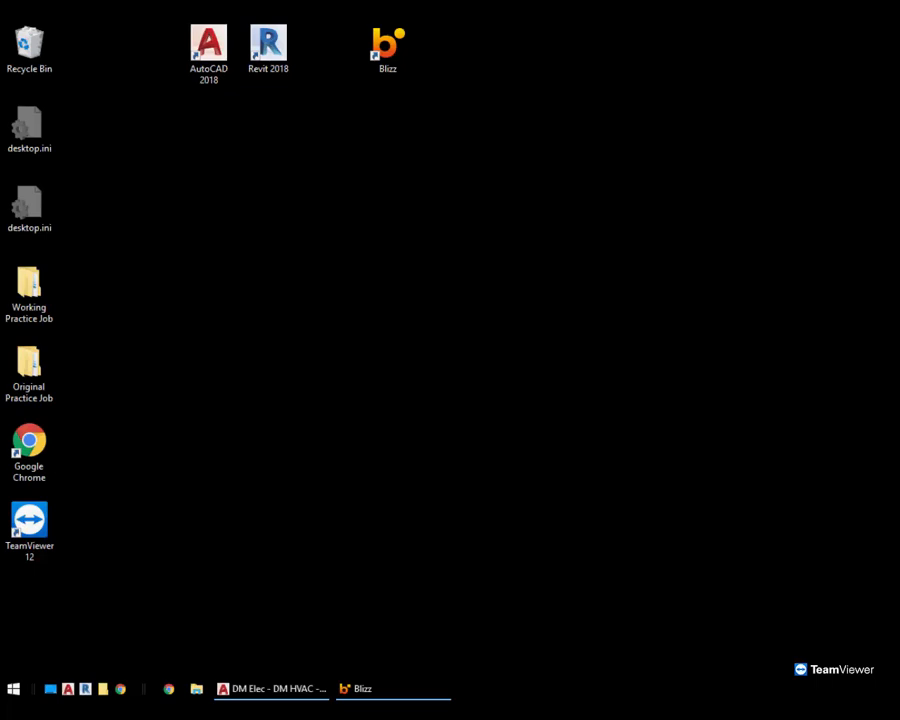
Switch to the drawing and open the Design Master Circuiting dialog from the DM Electrical circuiting tools
left_click(263, 689)
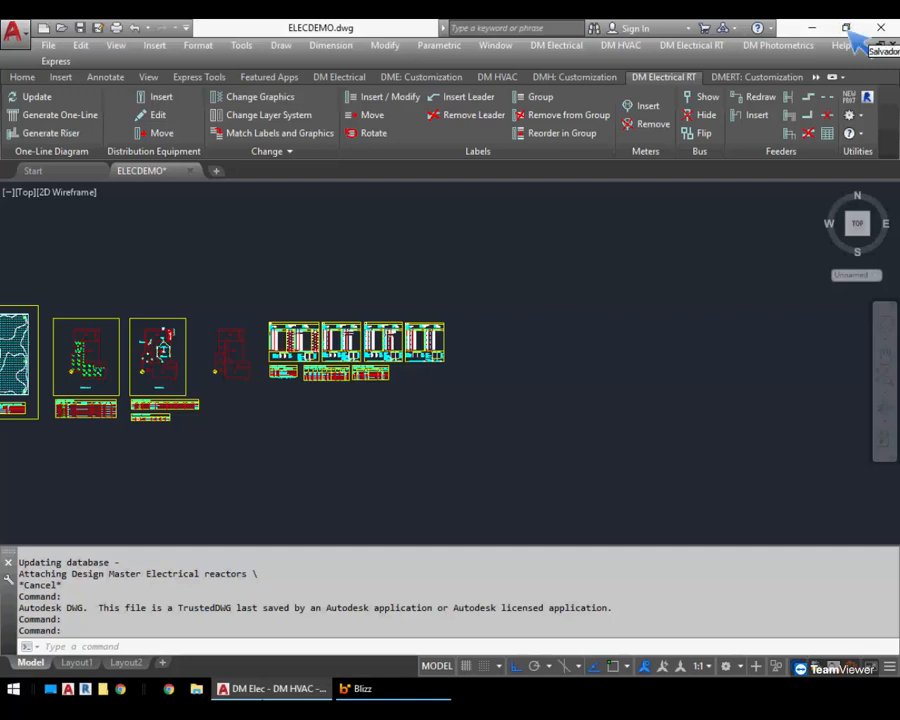
left_click(339, 77)
left_click(232, 135)
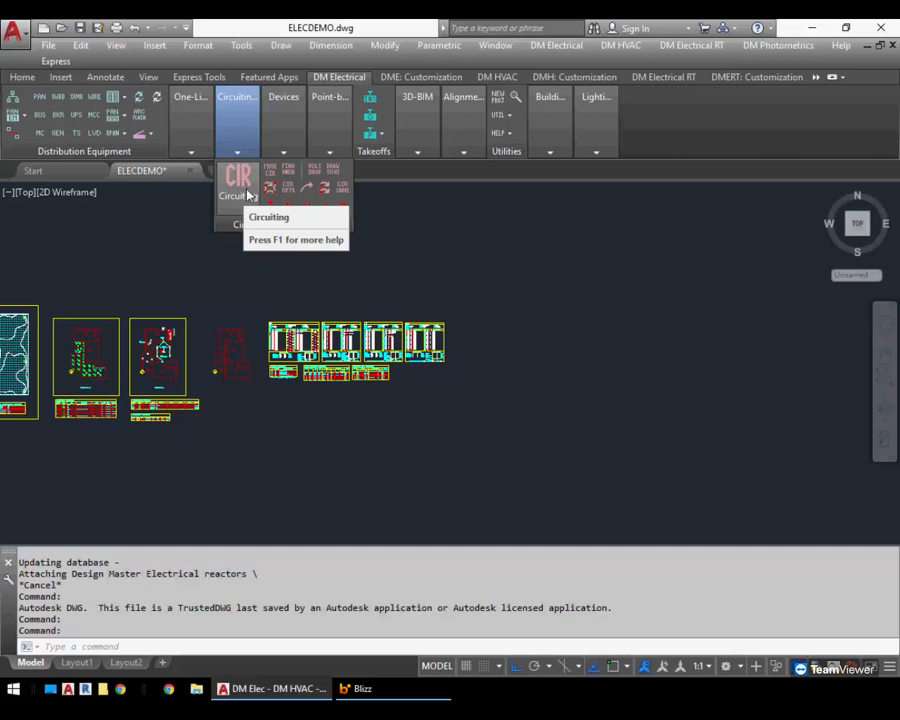
left_click(556, 45)
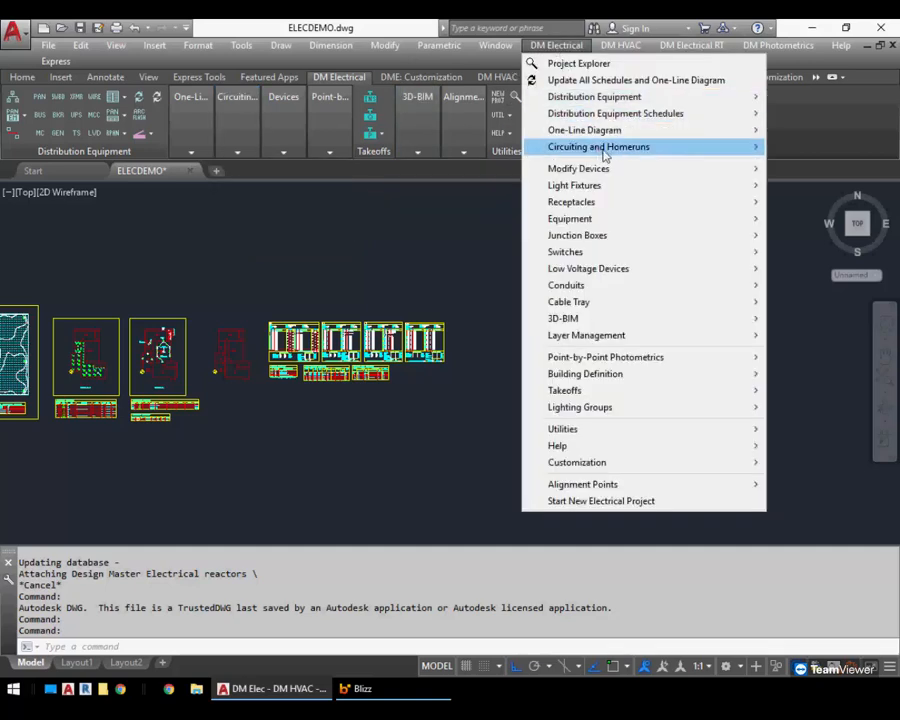
mouse_move(604, 152)
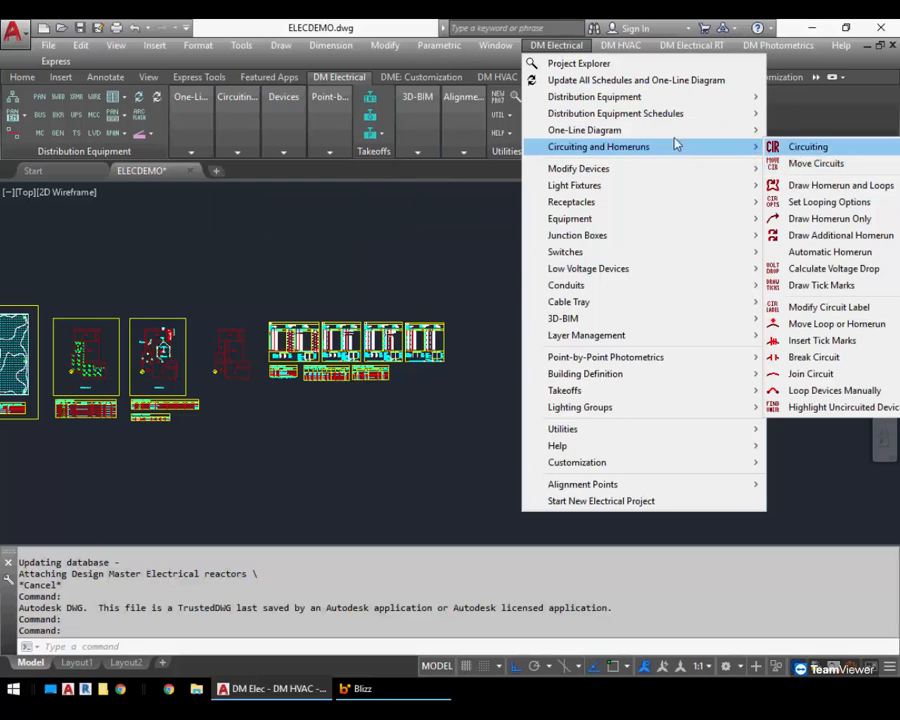
left_click(235, 124)
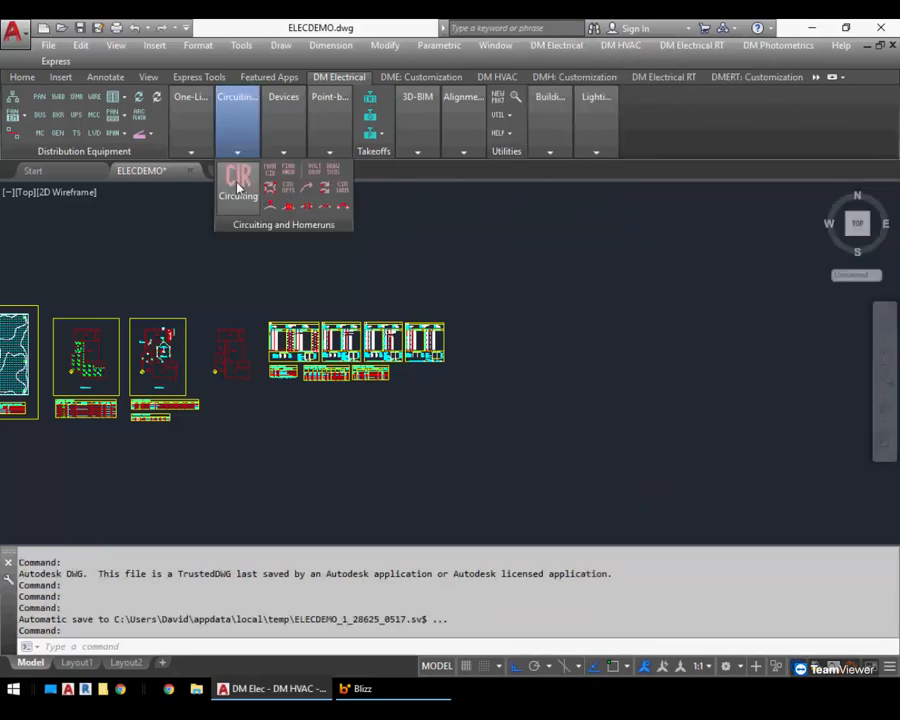
left_click(238, 187)
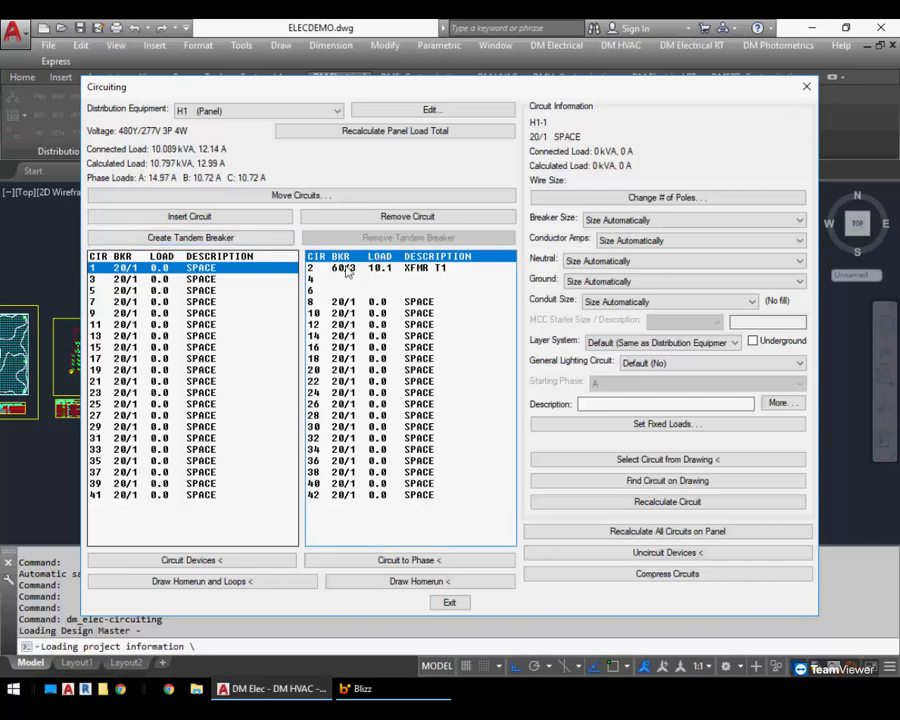
Select the XFMR T1 circuit on panel H1, open the panel editor, and use Find to jump to transformer T1
left_click(380, 275)
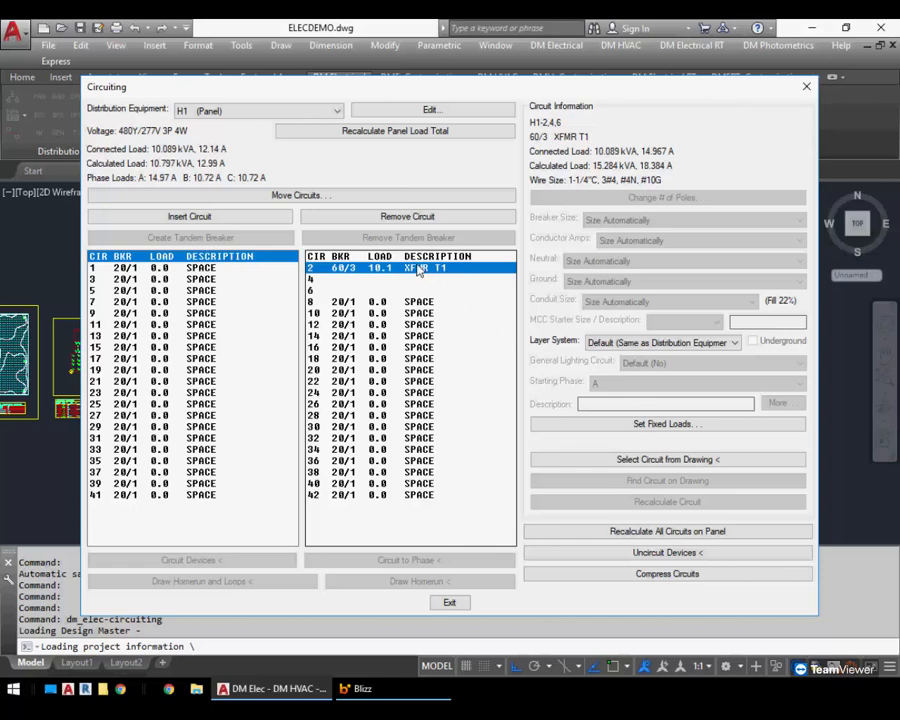
left_click(412, 113)
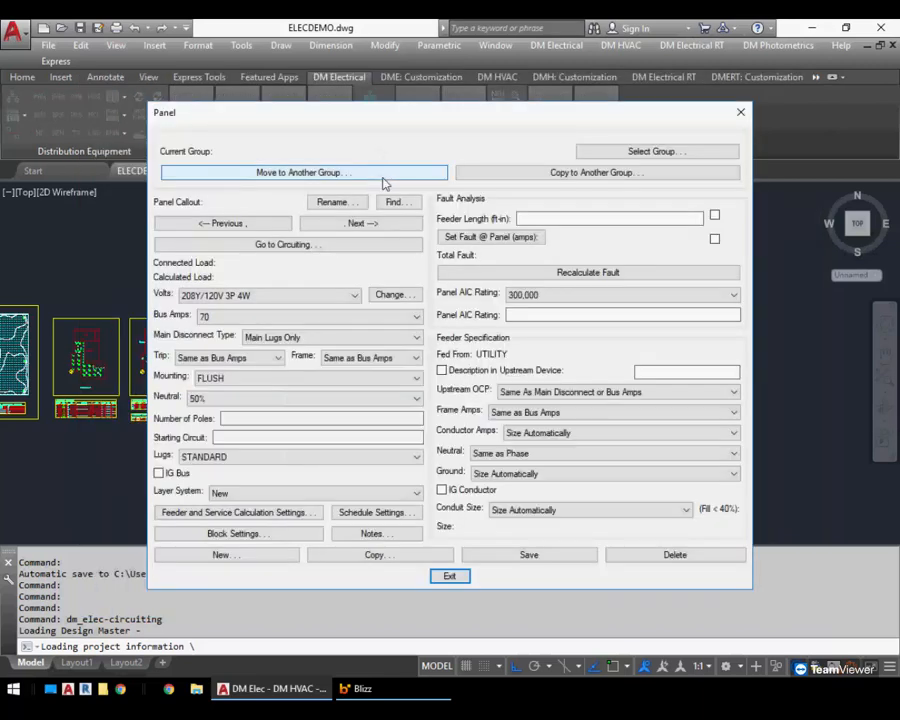
left_click(395, 202)
left_click(445, 284)
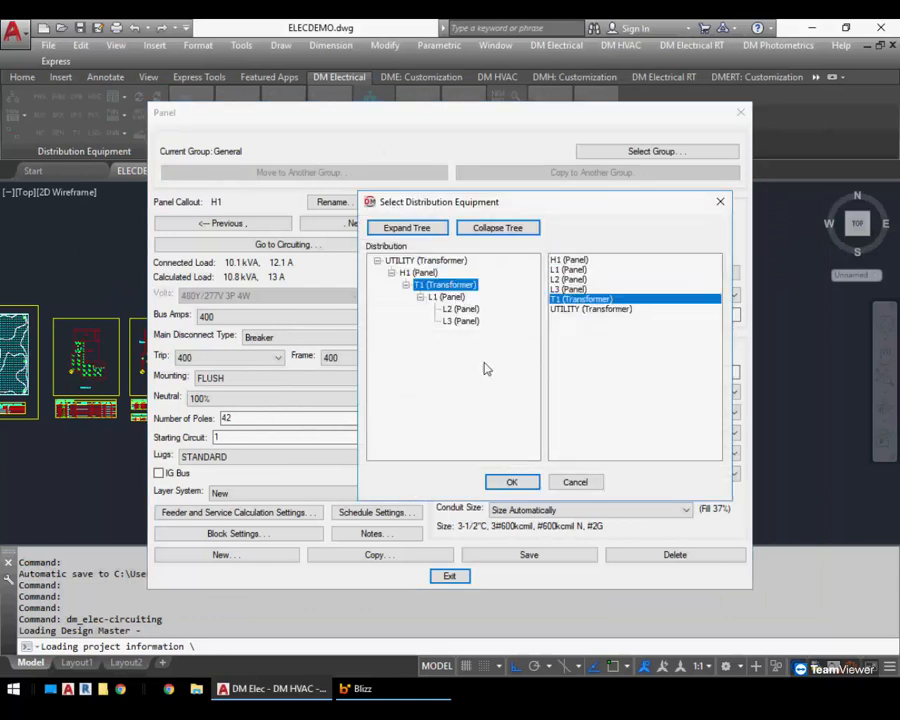
left_click(511, 482)
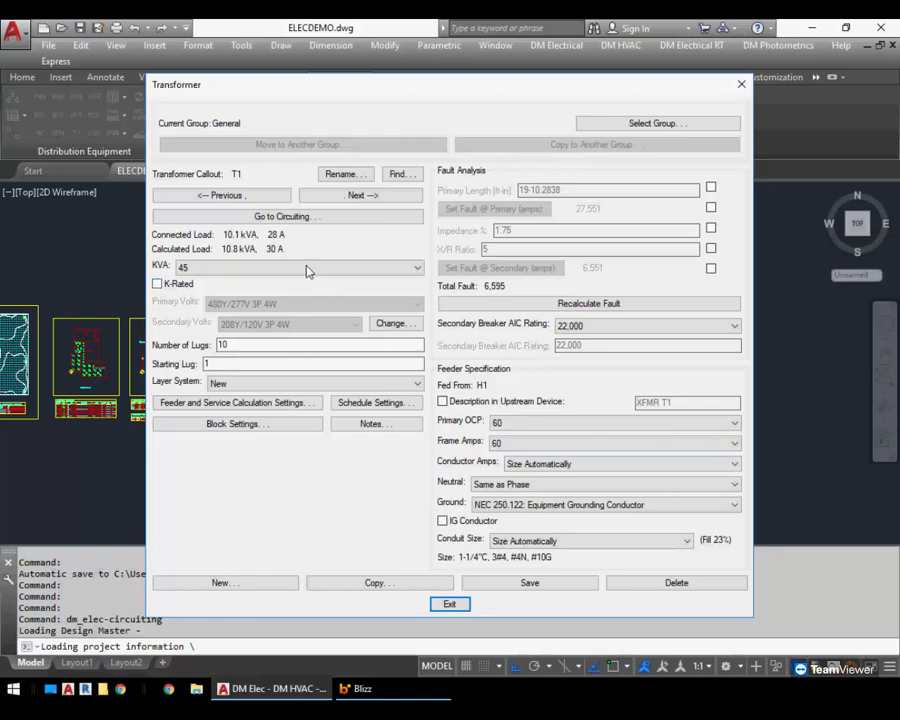
Go to the circuiting of transformer T1, then switch the distribution equipment back to panel H1
left_click(284, 217)
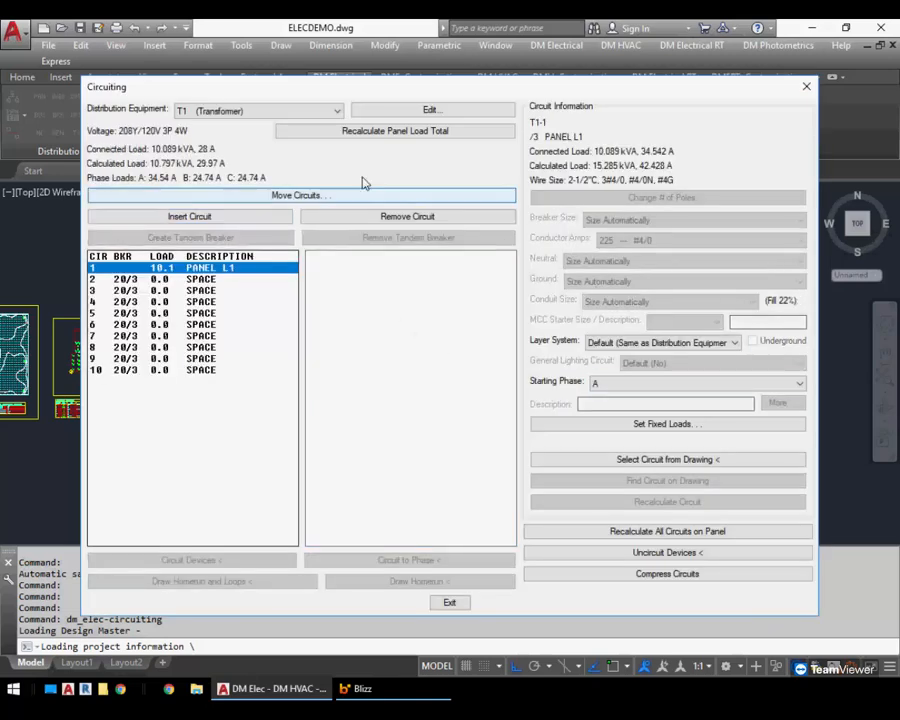
left_click(265, 113)
left_click(256, 126)
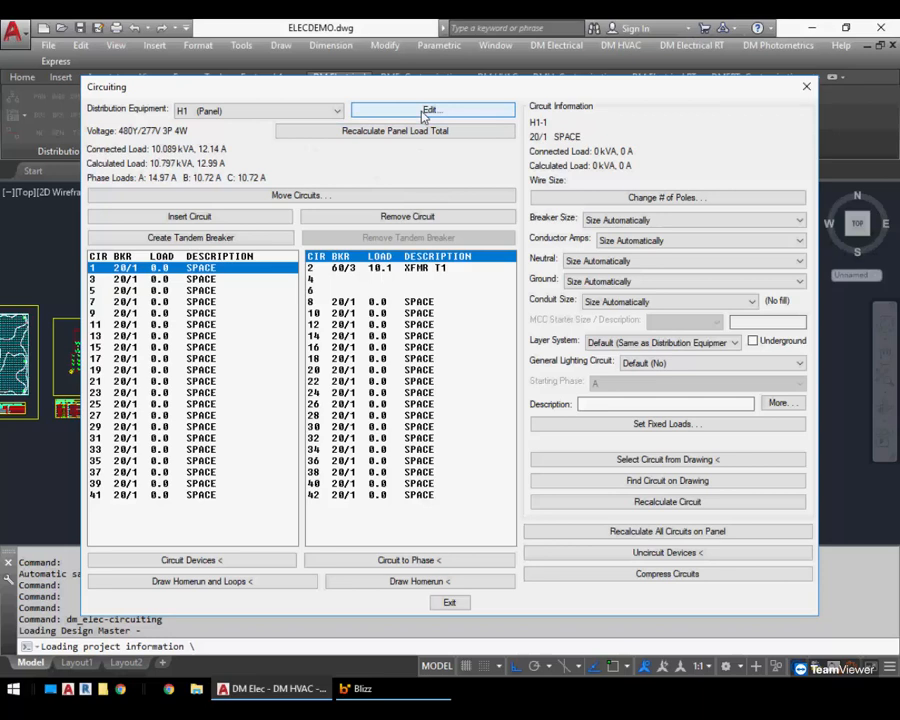
left_click(305, 111)
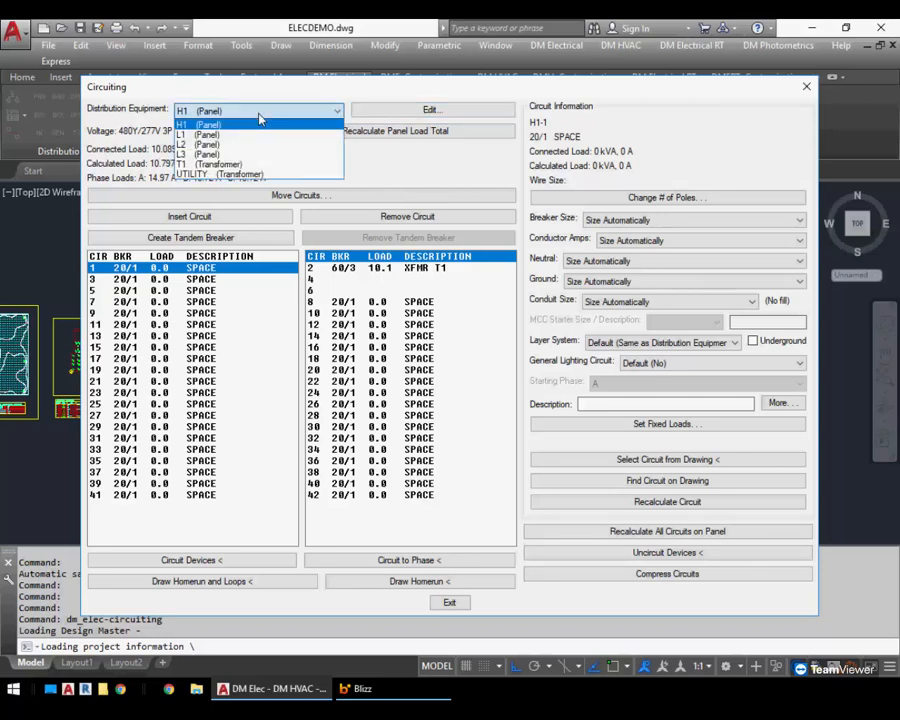
left_click(259, 122)
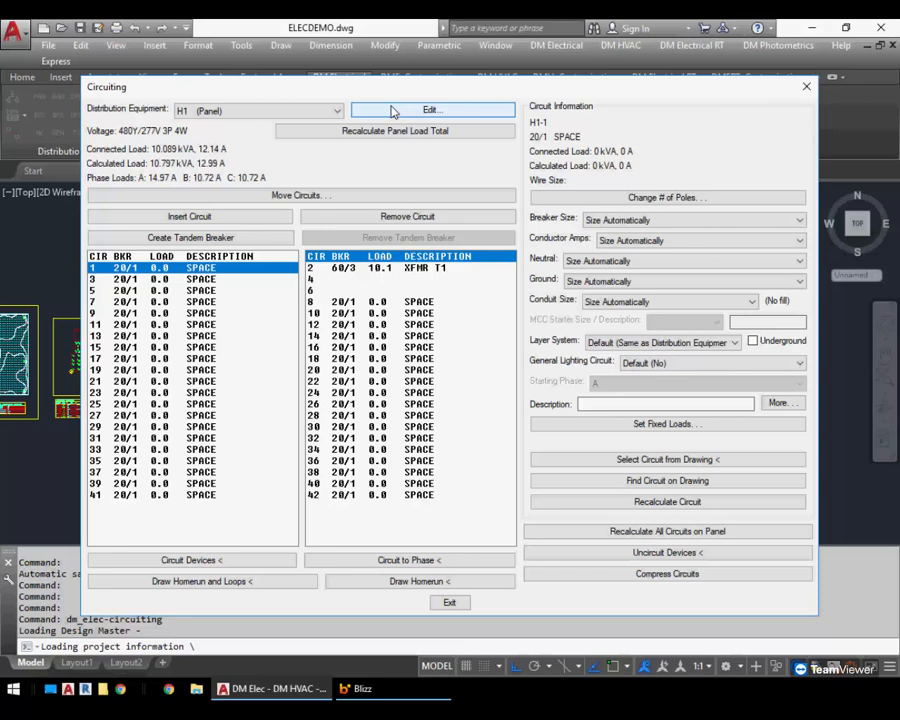
Open the Move Circuits dialog, return to circuiting, and exit the Circuiting dialog
left_click(342, 198)
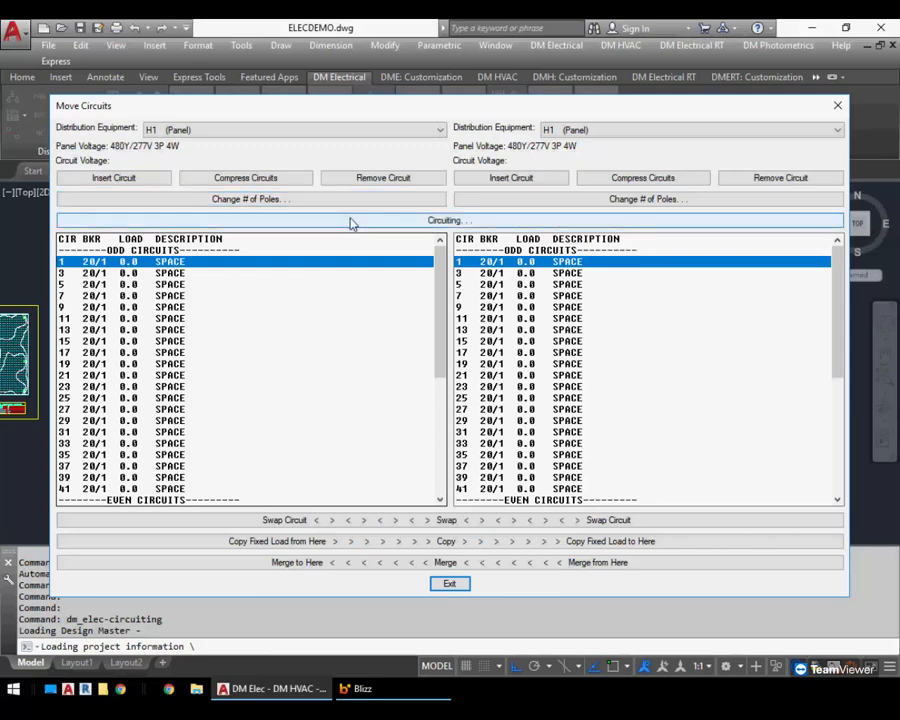
left_click(350, 221)
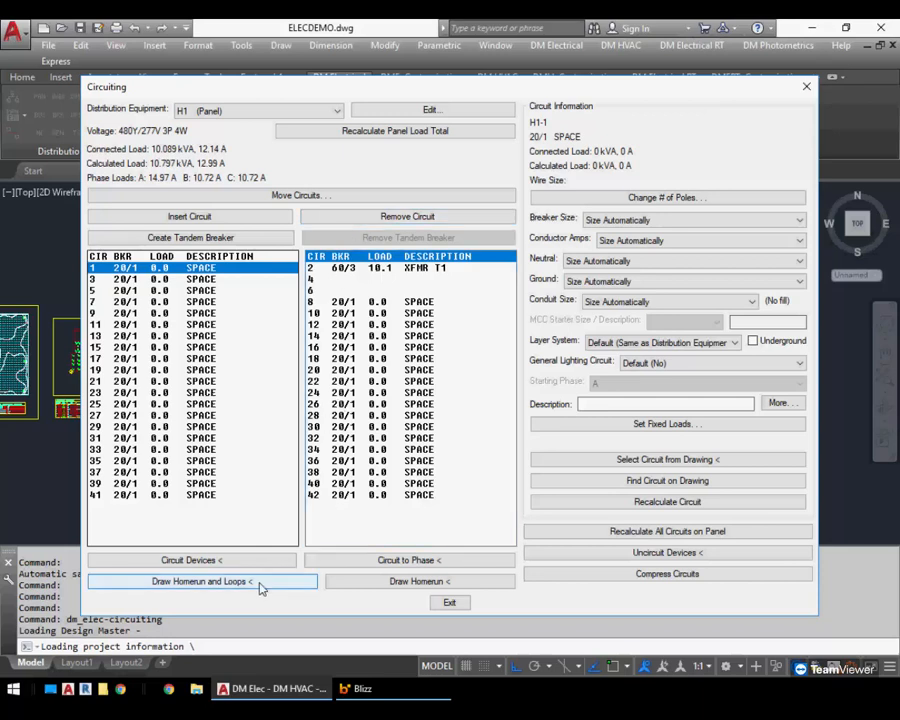
left_click(449, 602)
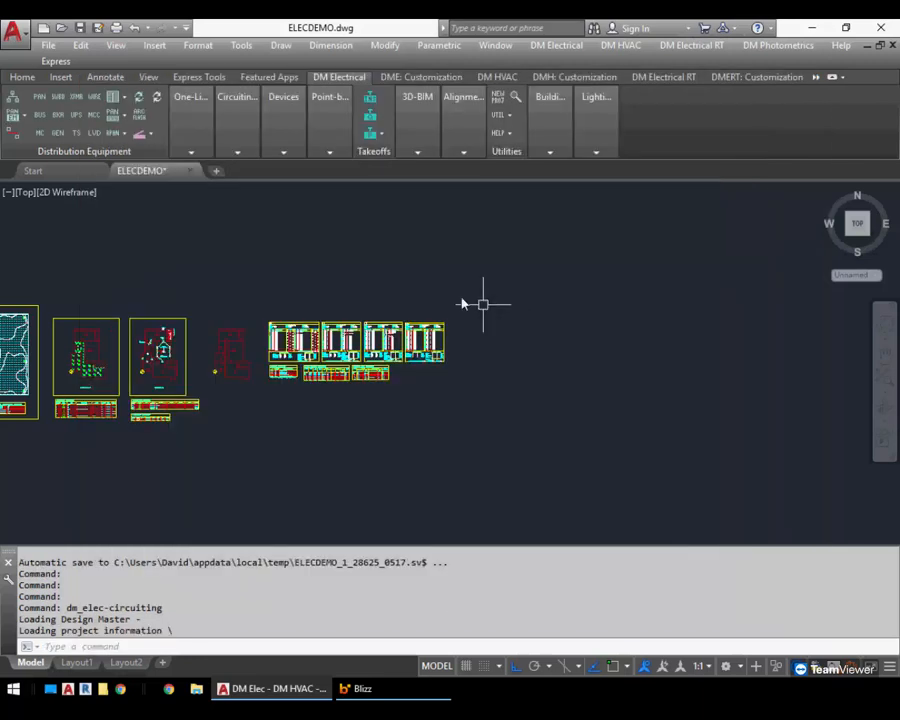
Reopen the Circuiting dialog and switch the distribution equipment to panel L1
mouse_move(225, 123)
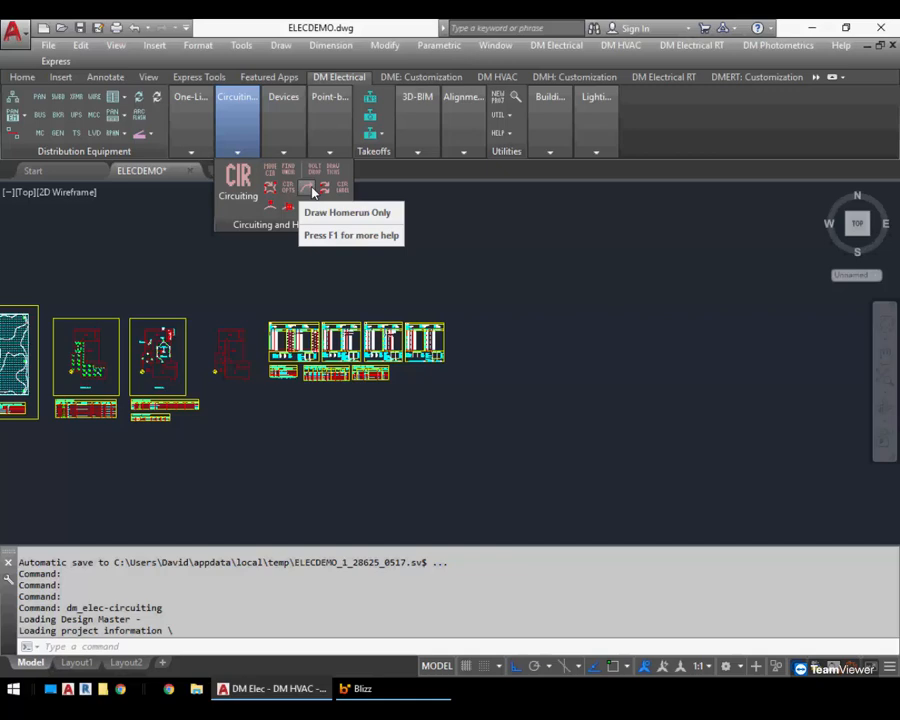
left_click(237, 195)
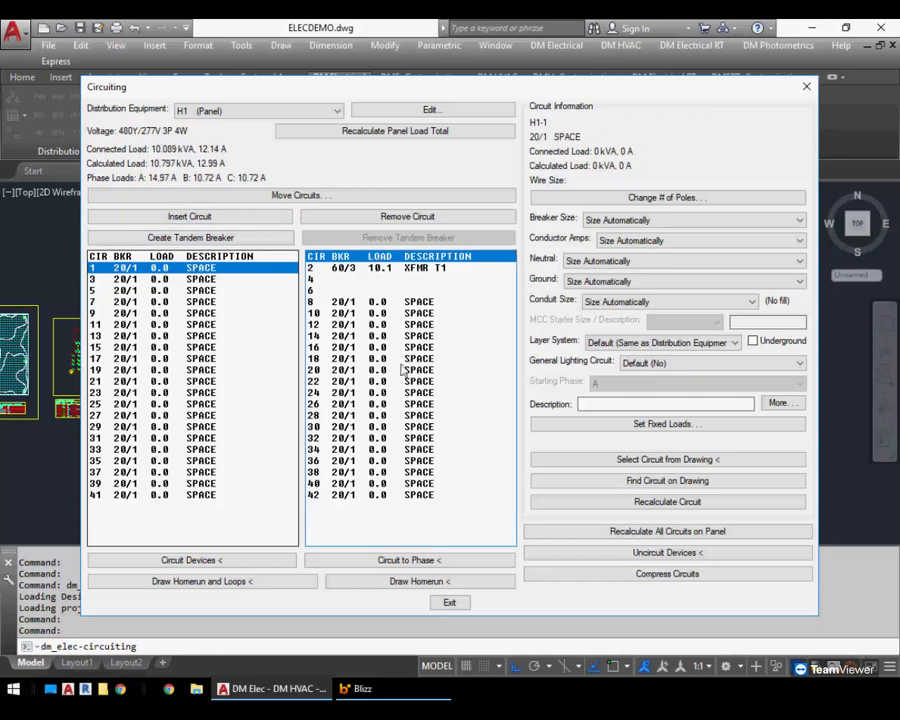
left_click(213, 111)
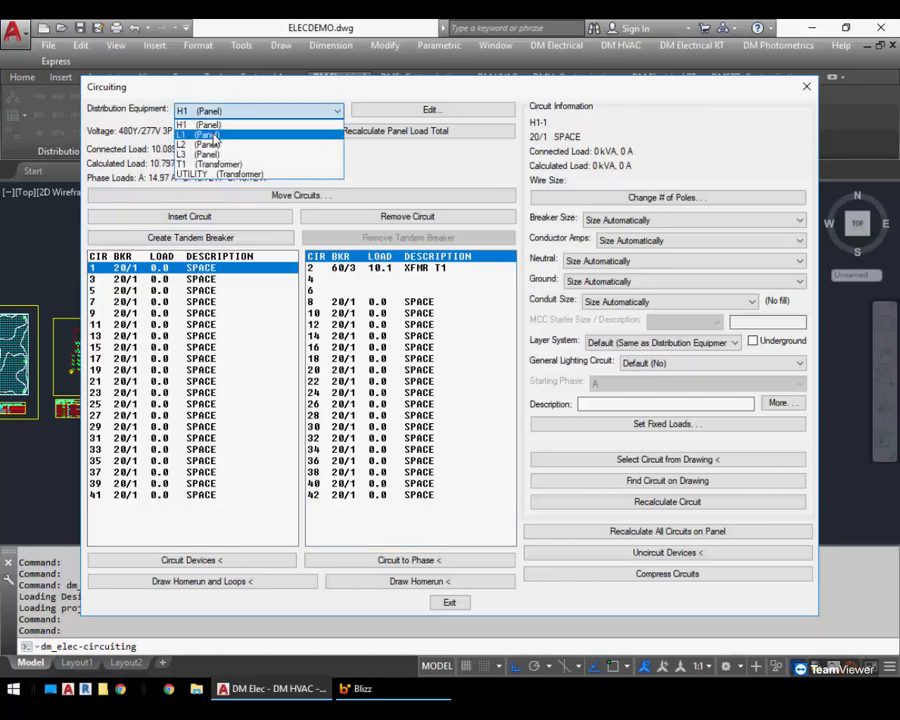
left_click(205, 133)
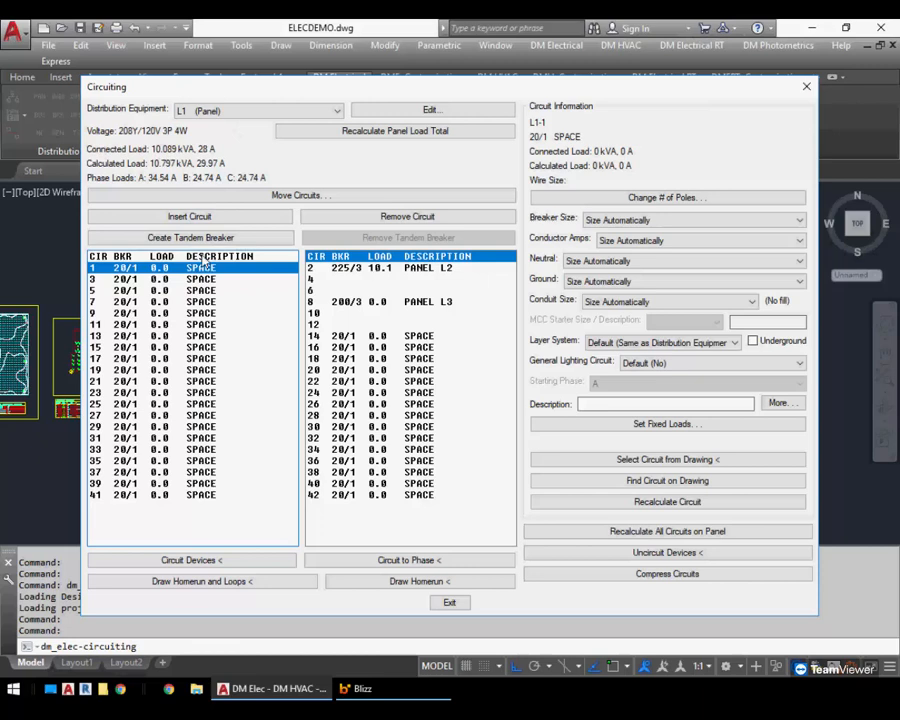
Circuit the four receptacles in the upper office to circuit L1-1 and return to the Circuiting dialog
left_click(199, 561)
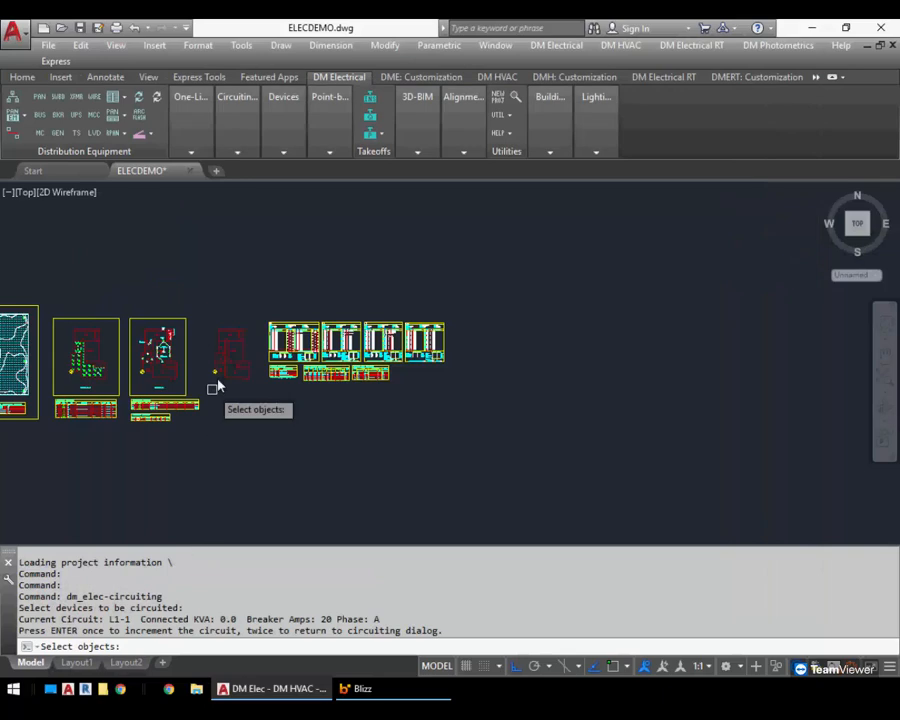
scroll(74, 358, "up", 5)
scroll(100, 390, "up", 5)
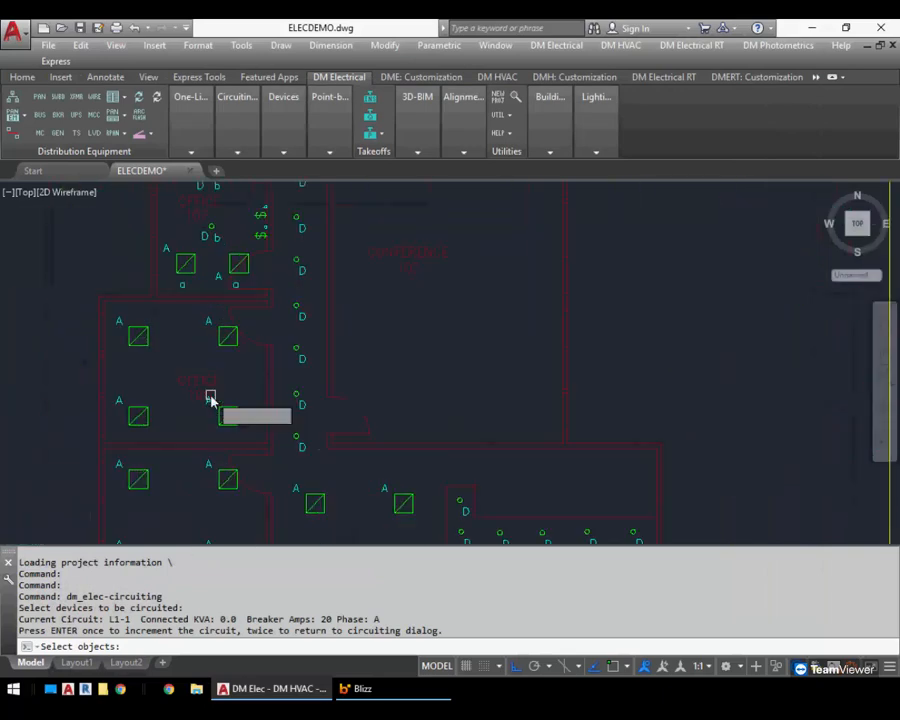
left_click(268, 321)
left_click(124, 431)
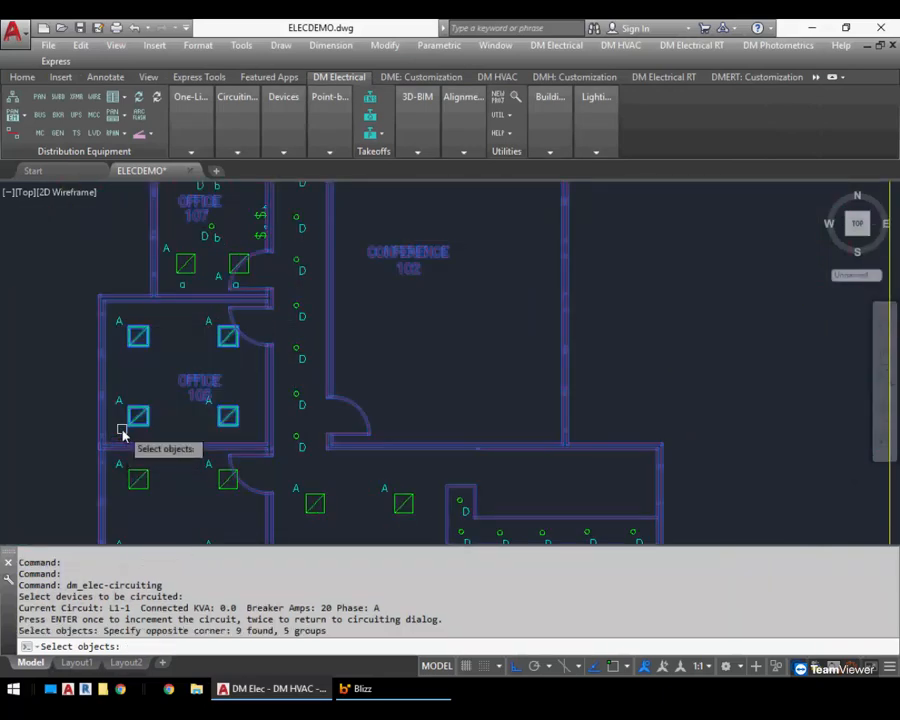
key("Return")
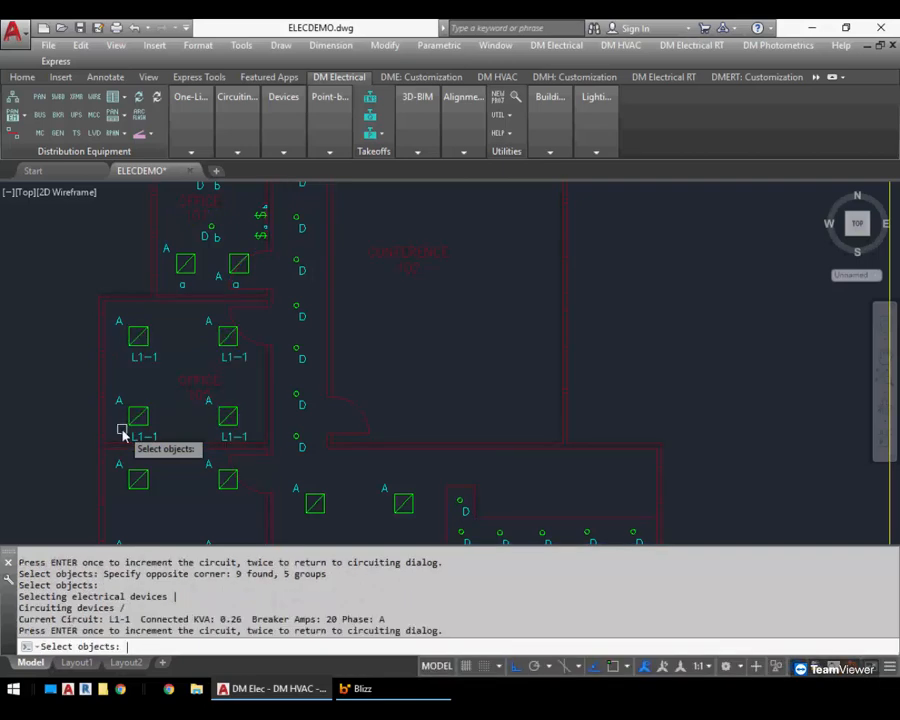
key("Return")
key("Return")
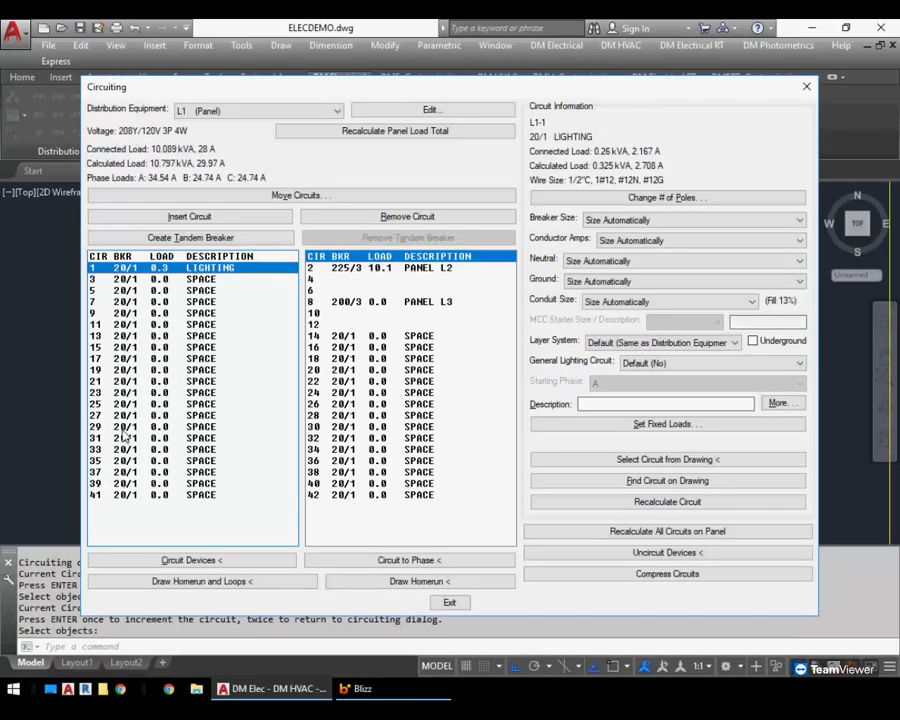
Select circuit 3 and assign the four receptacles in the office below to circuit L1-3
left_click(188, 280)
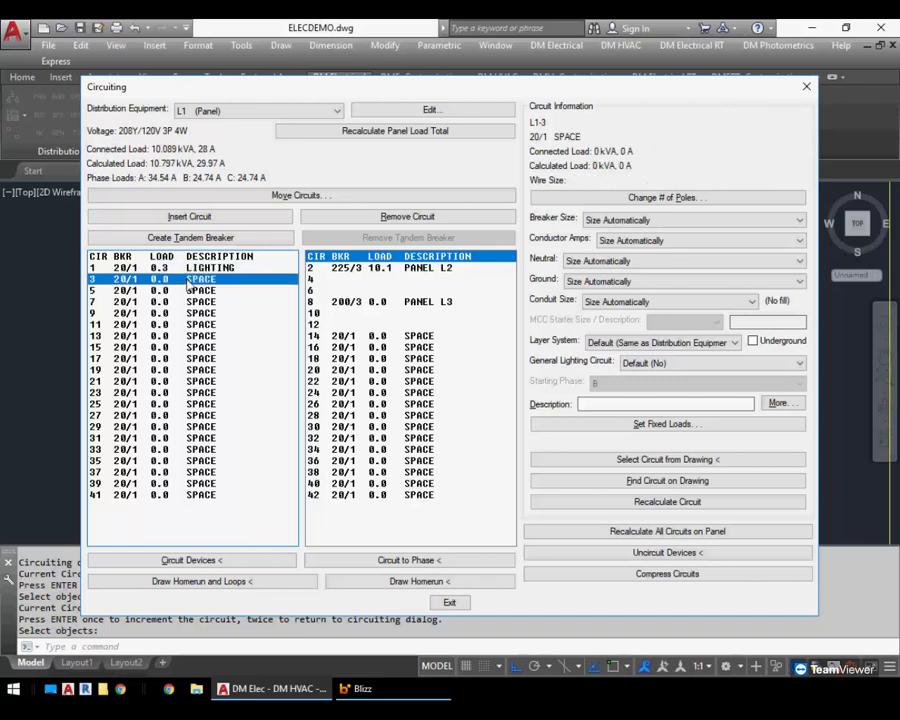
double_click(188, 283)
middle_click_drag(222, 430, 238, 320)
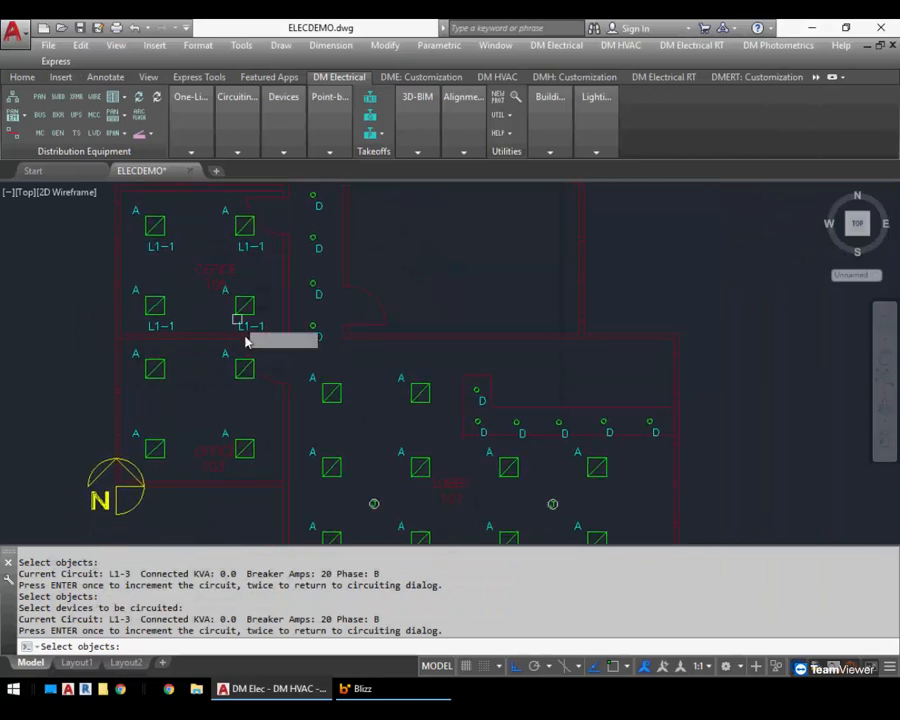
left_click(275, 359)
left_click(139, 465)
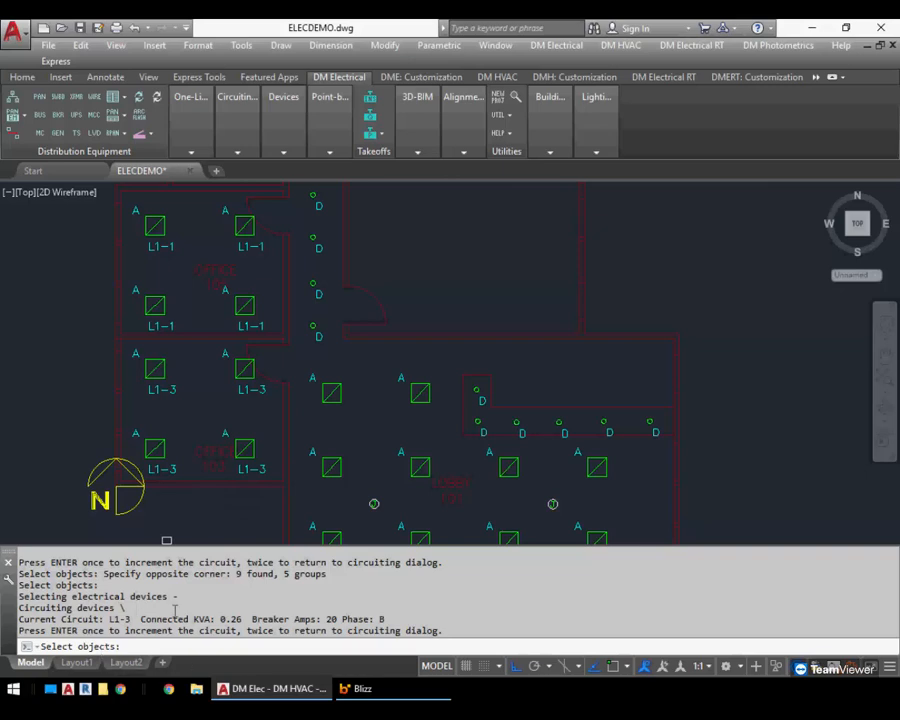
Add four receptacles in the lobby to circuit L1-3
middle_click_drag(303, 467, 265, 357)
left_click(398, 254)
left_click(284, 376)
key("Return")
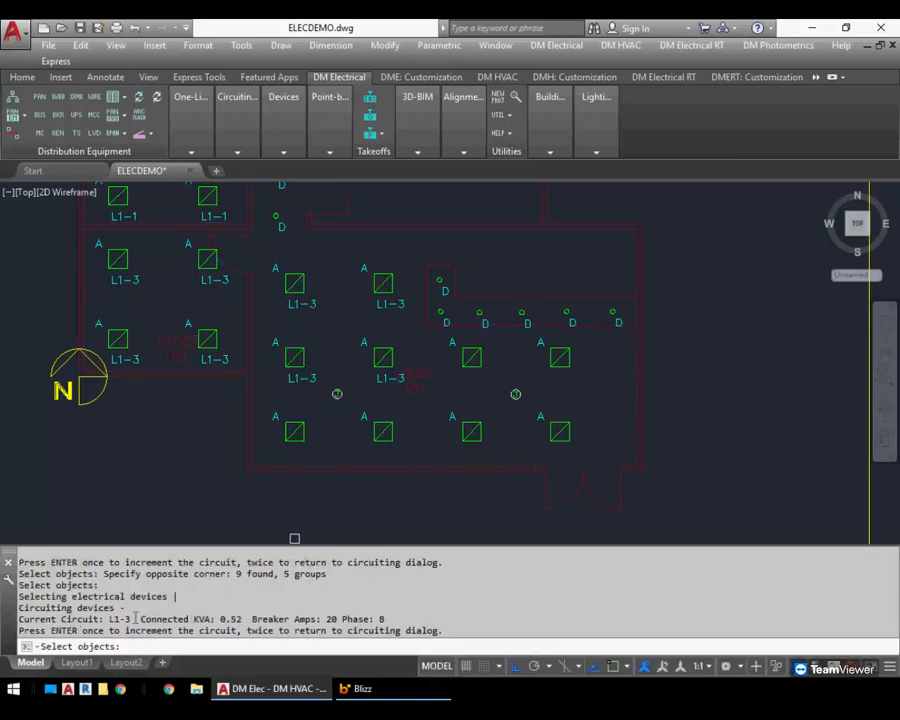
Add three more receptacles along the lobby's lower row to circuit L1-3
left_click_drag(137, 619, 244, 619)
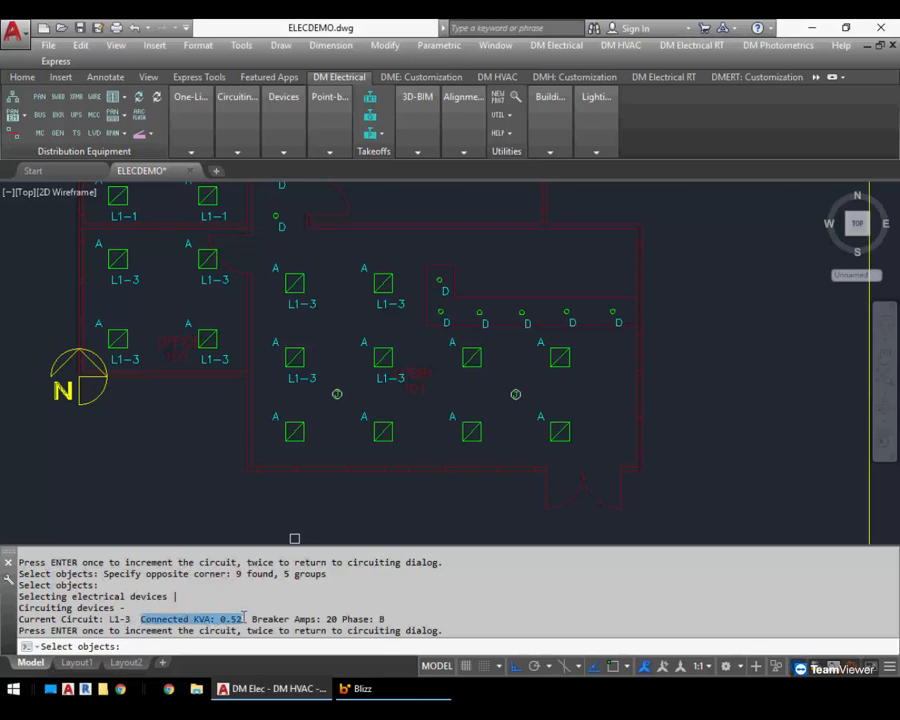
left_click(493, 407)
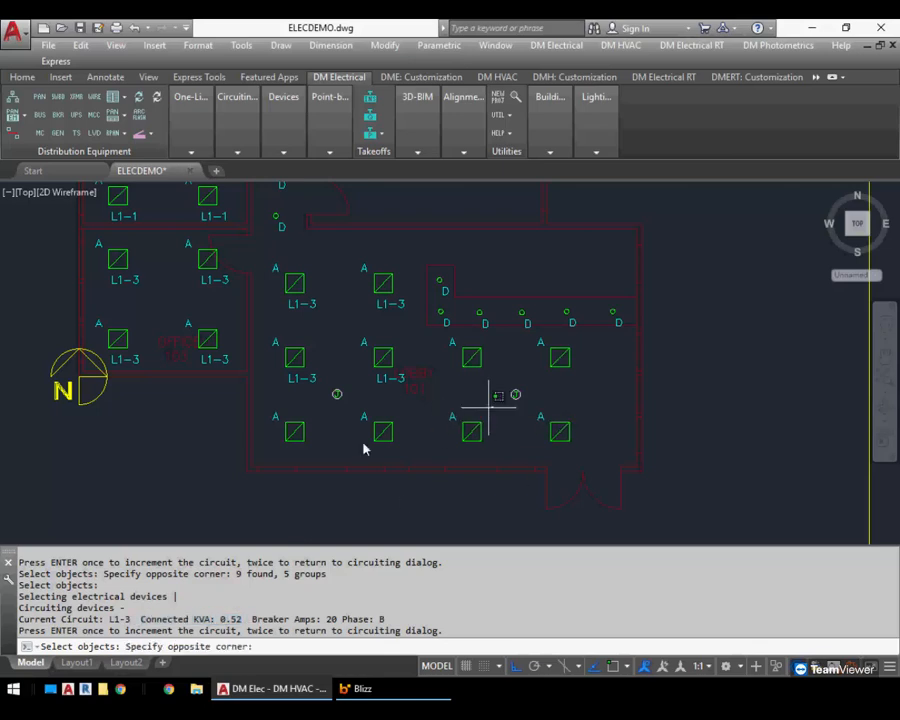
left_click(285, 458)
key("Return")
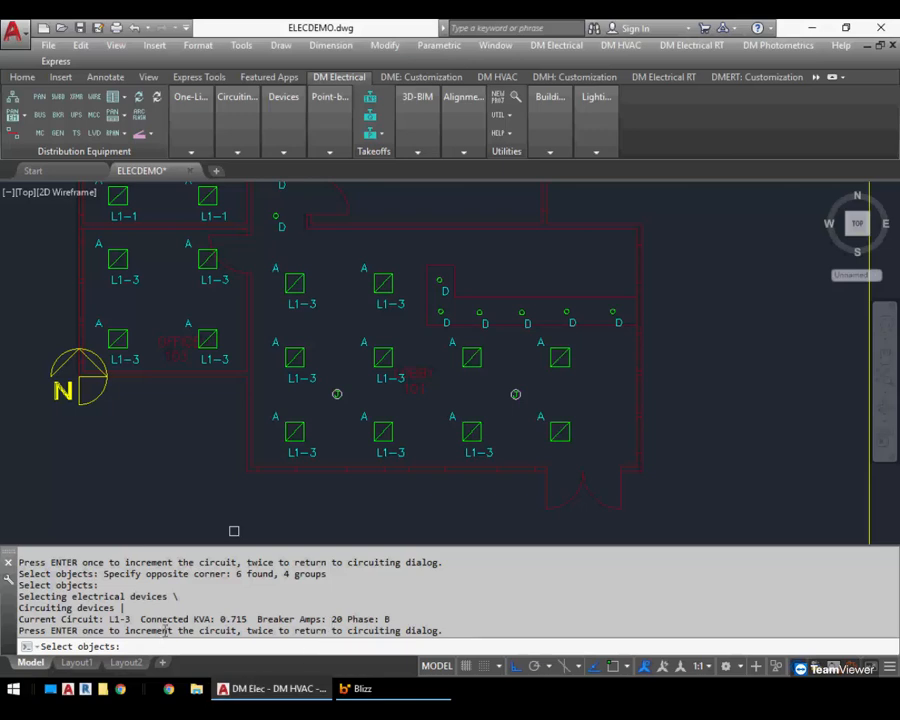
Advance to circuit L1-5, assign the four upper lobby receptacles to it, and return to the Circuiting dialog
key("Return")
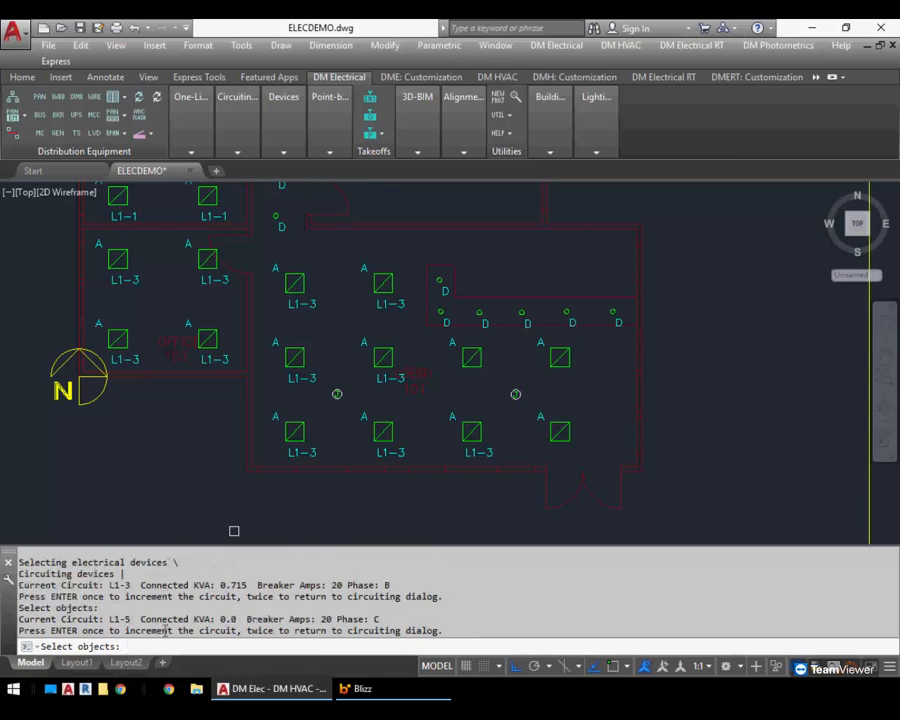
left_click(400, 255)
left_click(288, 368)
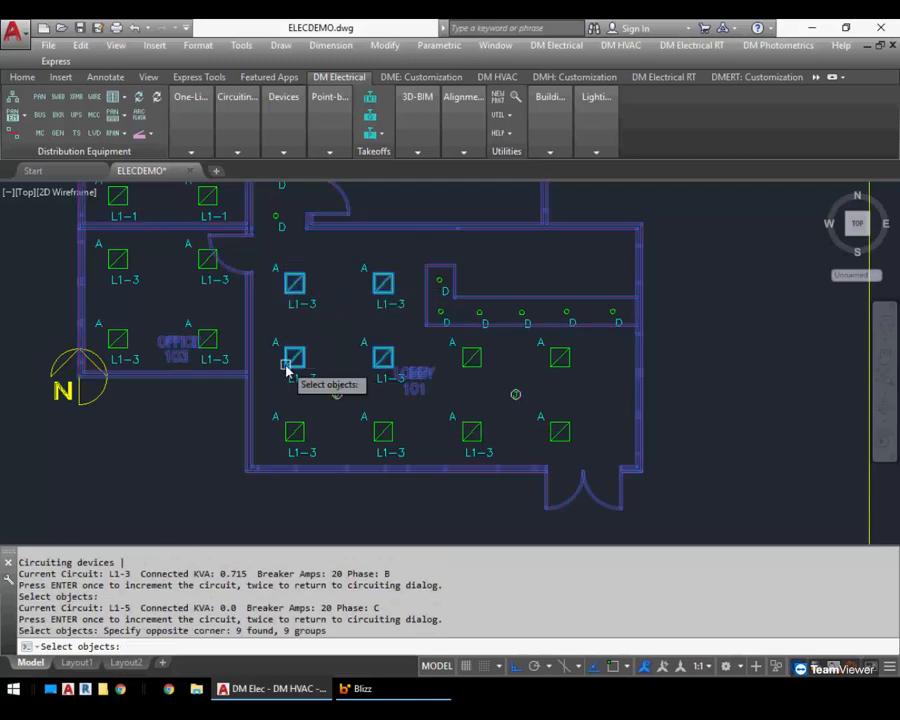
type(".")
key("Return")
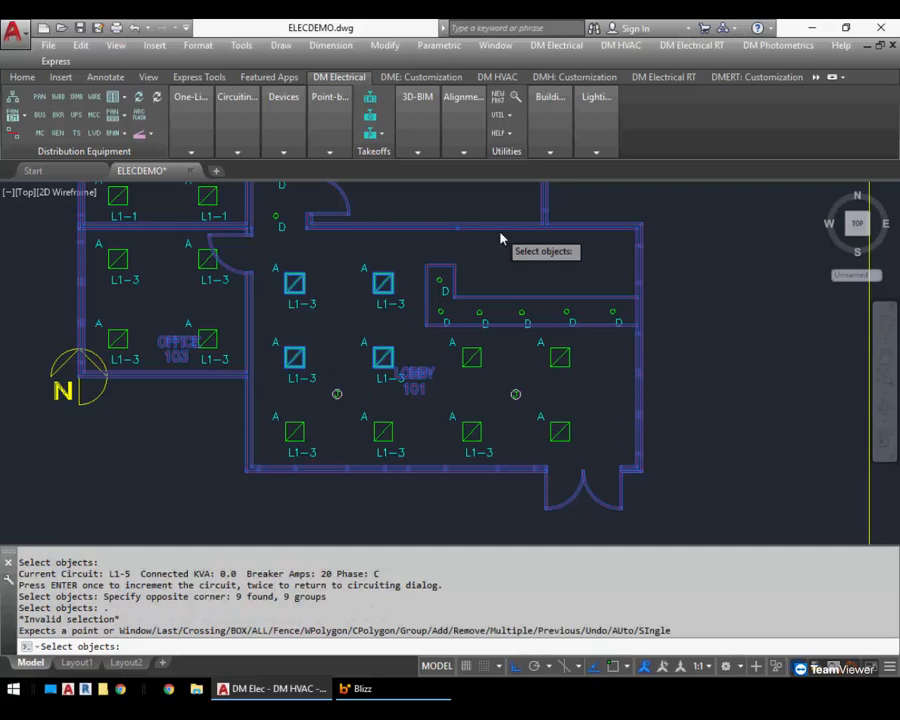
key("Return")
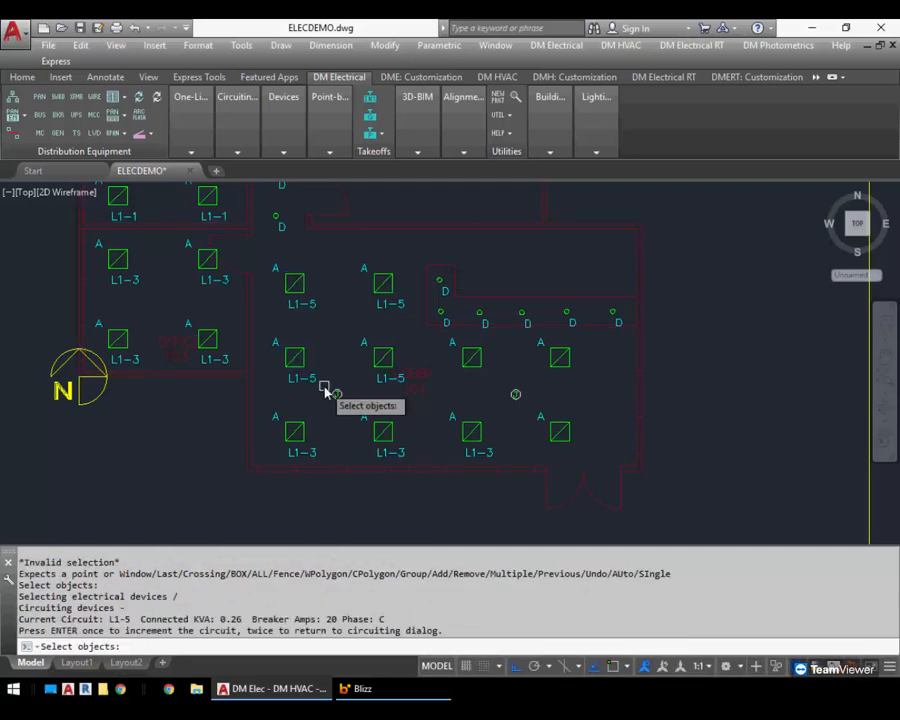
key("Return")
key("Return")
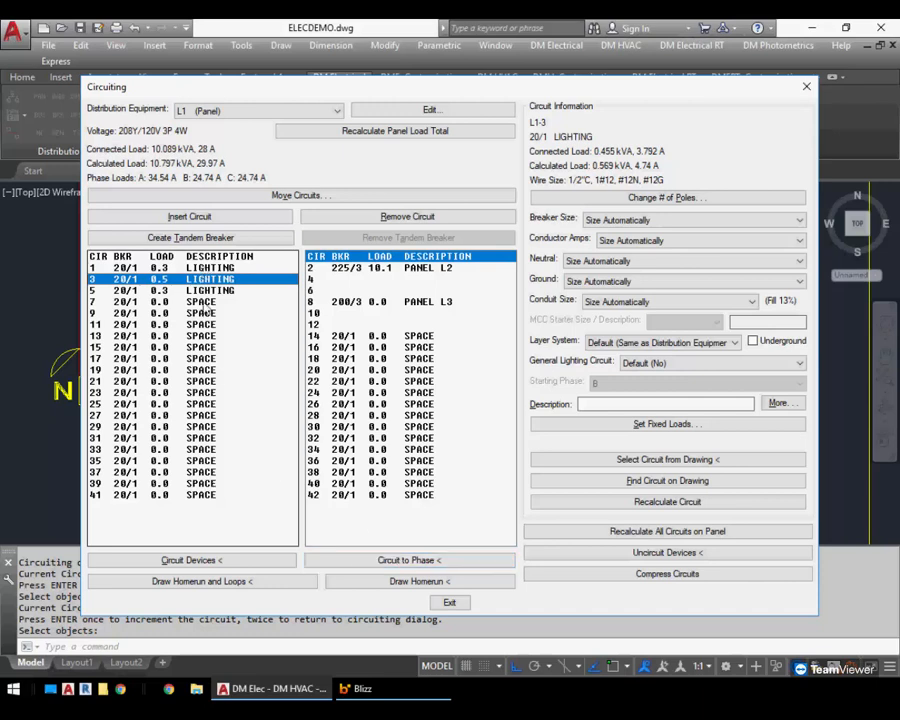
Change circuit 7 on panel L1 to a three-pole breaker
left_click(200, 301)
left_click(667, 197)
left_click(364, 385)
left_click(432, 406)
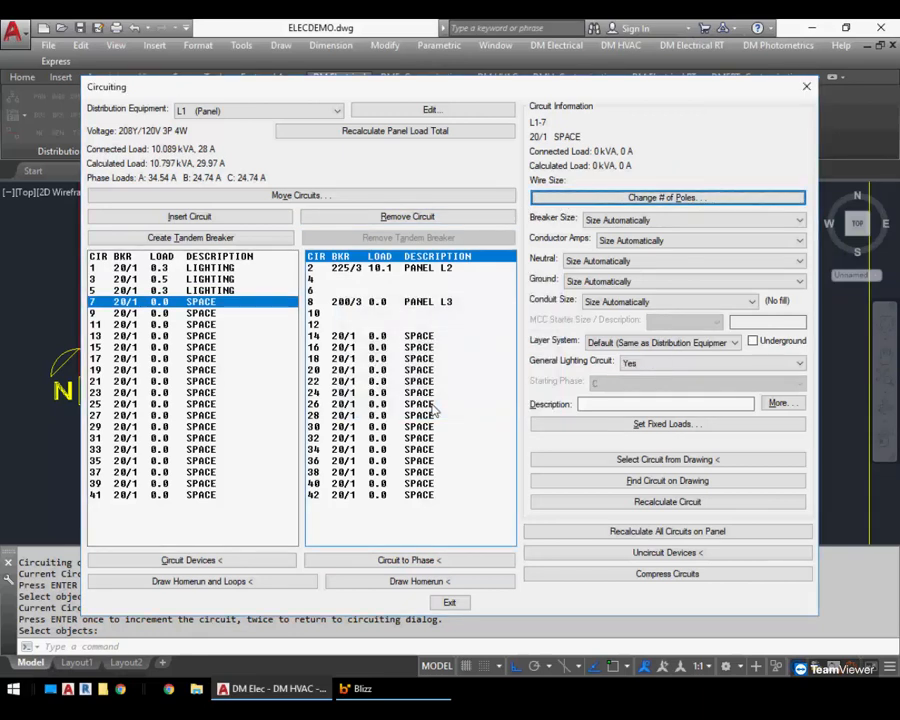
Circuit the two right-hand lobby receptacles to phase B of the three-pole circuit, L1-9
left_click(417, 560)
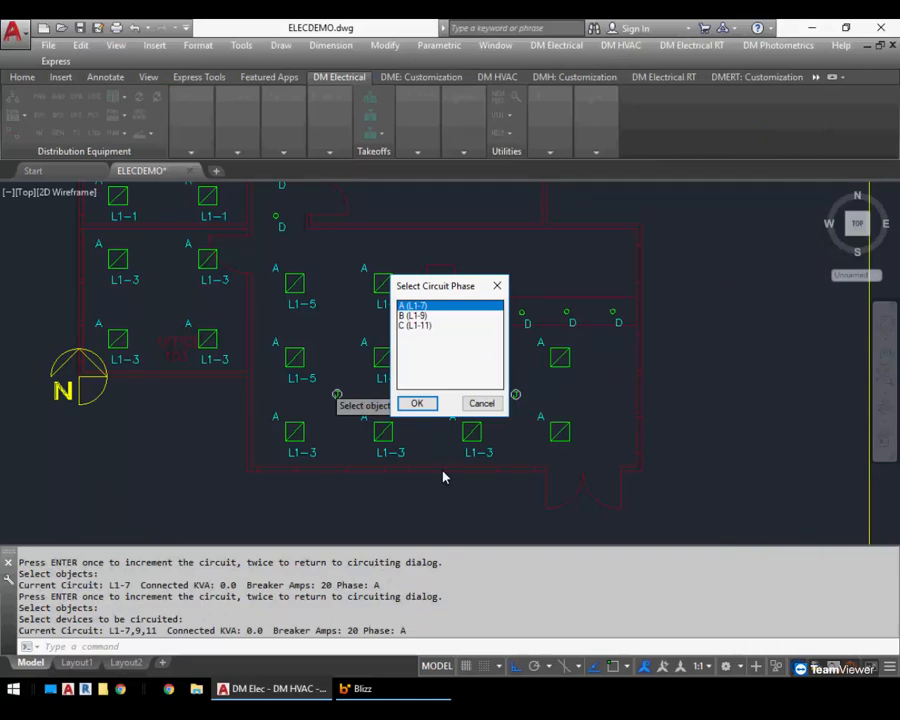
left_click(434, 316)
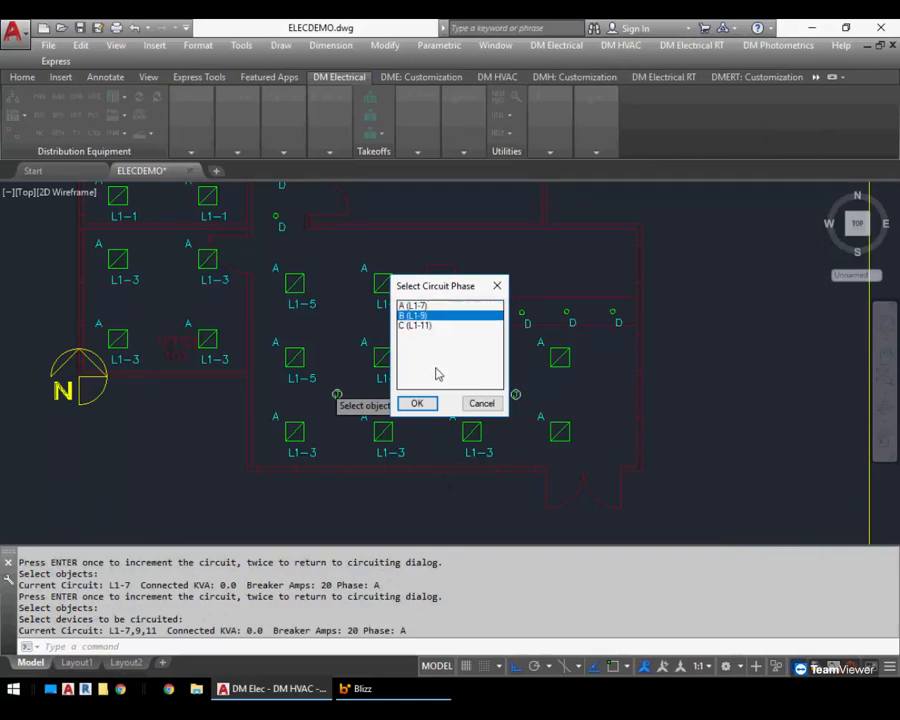
left_click(420, 403)
left_click(593, 348)
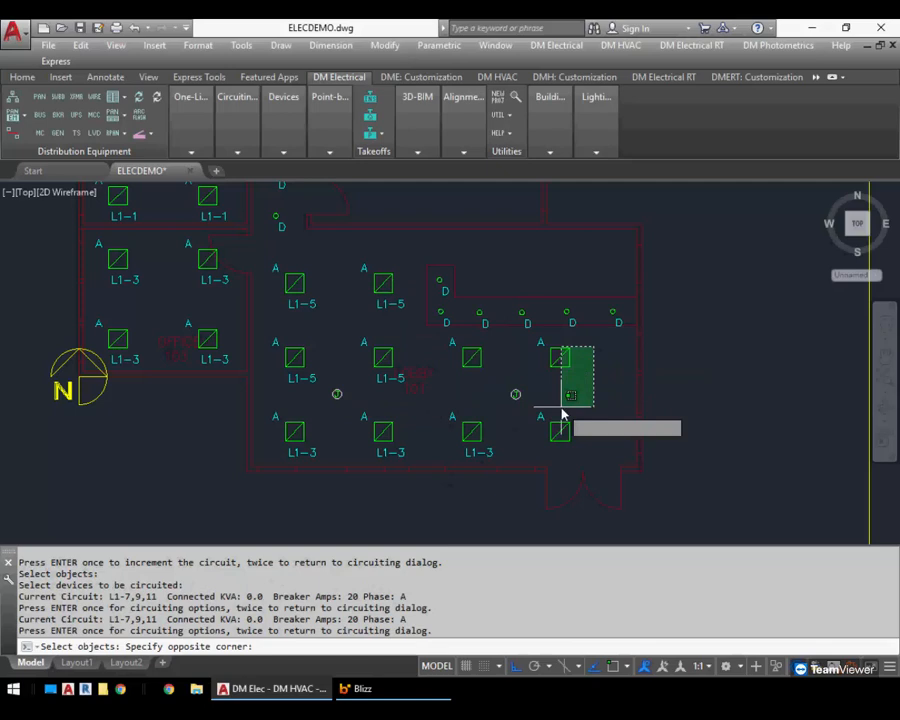
left_click(562, 428)
key("Return")
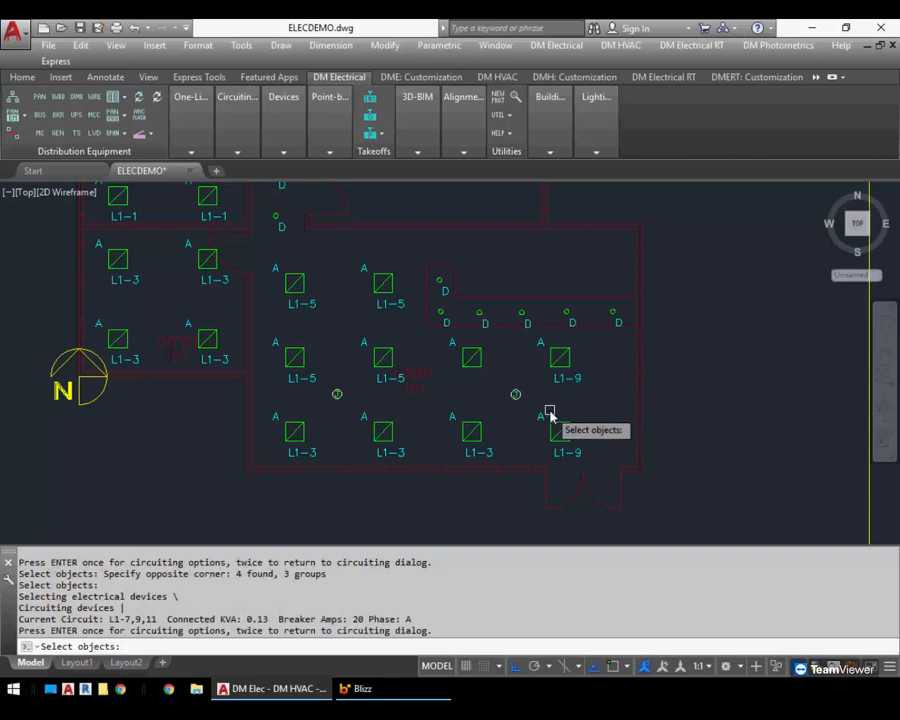
Set the phase to C (L1-11), circuit the five D fixtures along the lobby's upper wall, and return to the dialog
key("Return")
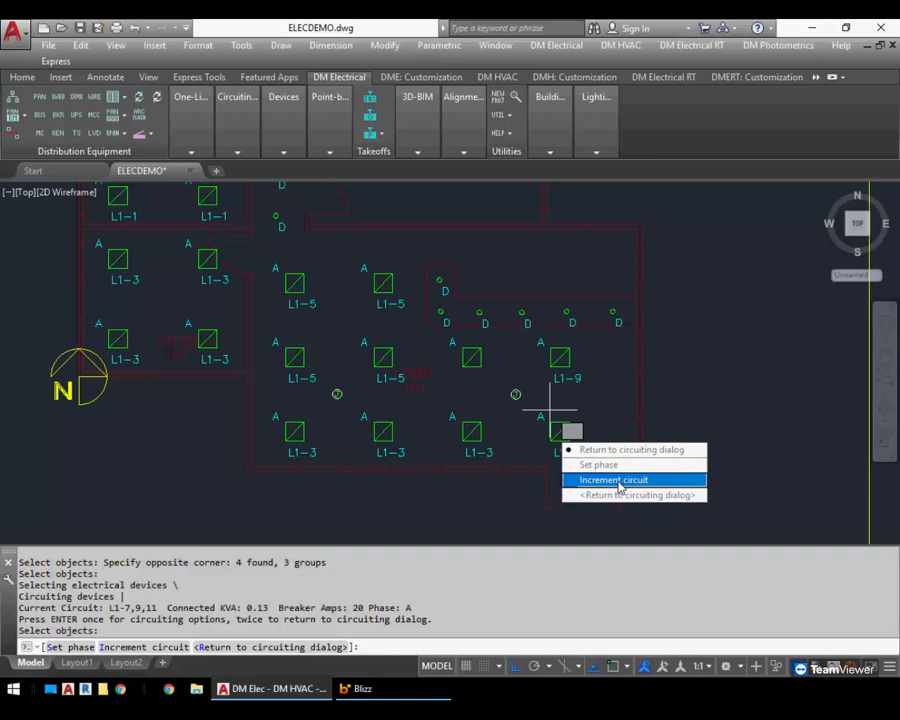
left_click(612, 465)
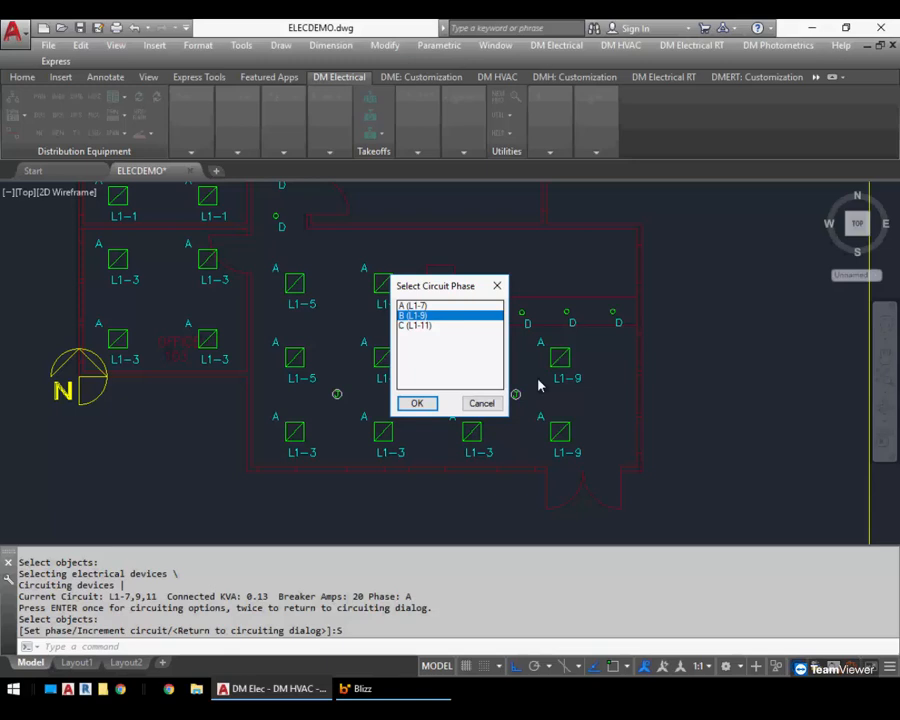
left_click(430, 326)
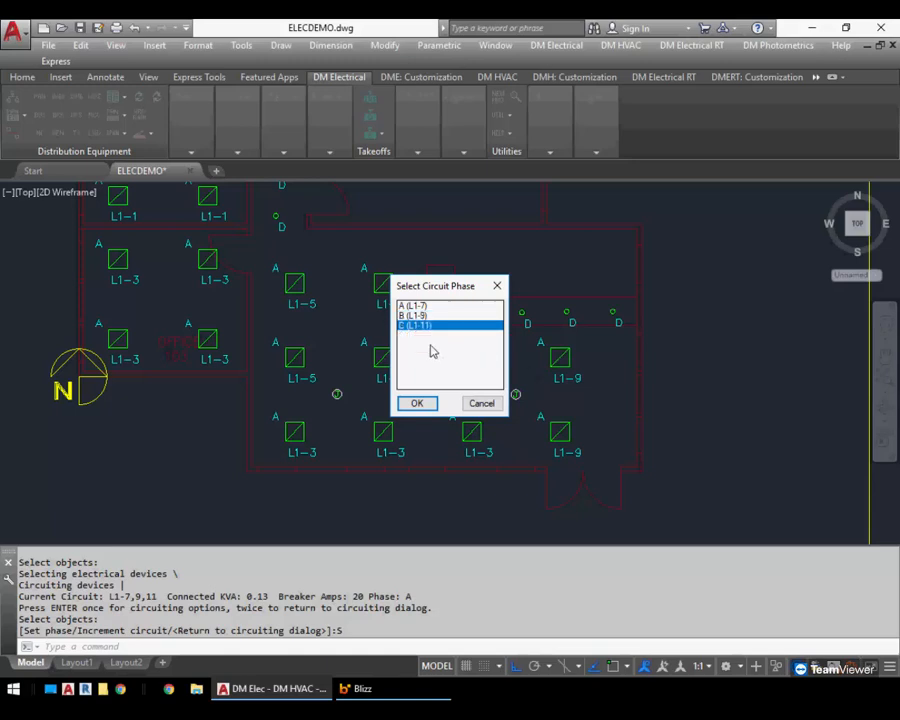
left_click(417, 403)
left_click(673, 277)
left_click(468, 335)
key("Return")
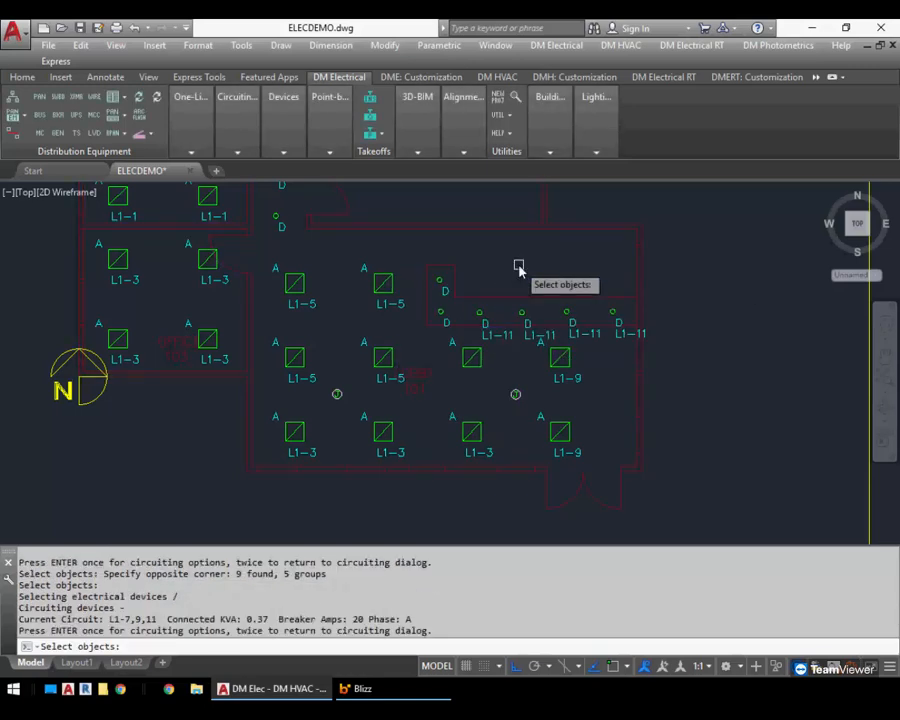
key("Return")
key("Return")
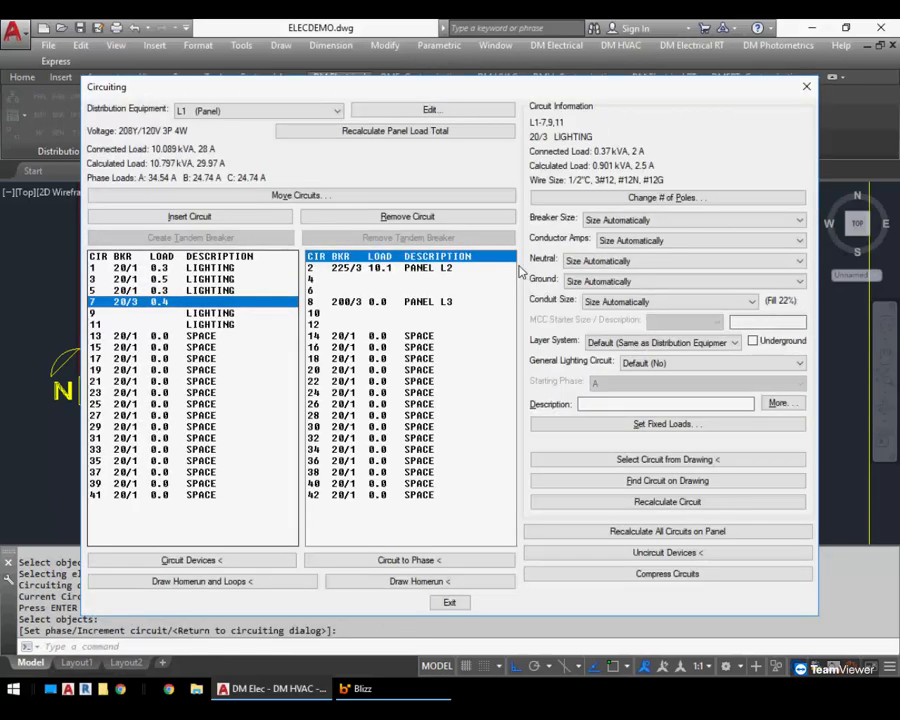
Change circuit 7 back to a single-pole breaker
left_click(135, 315)
left_click(136, 323)
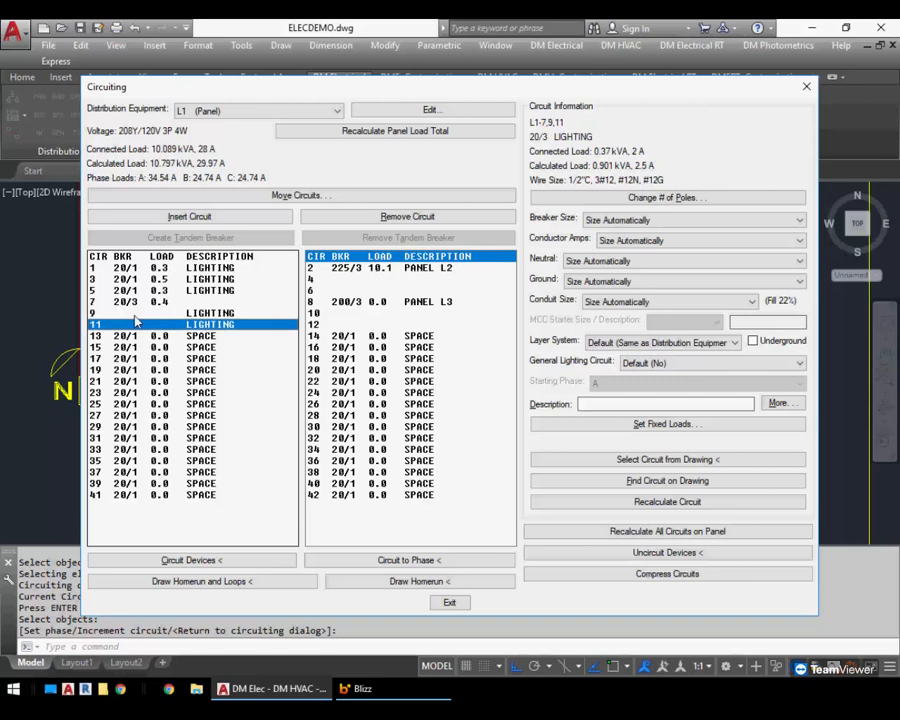
key("Up")
key("Up")
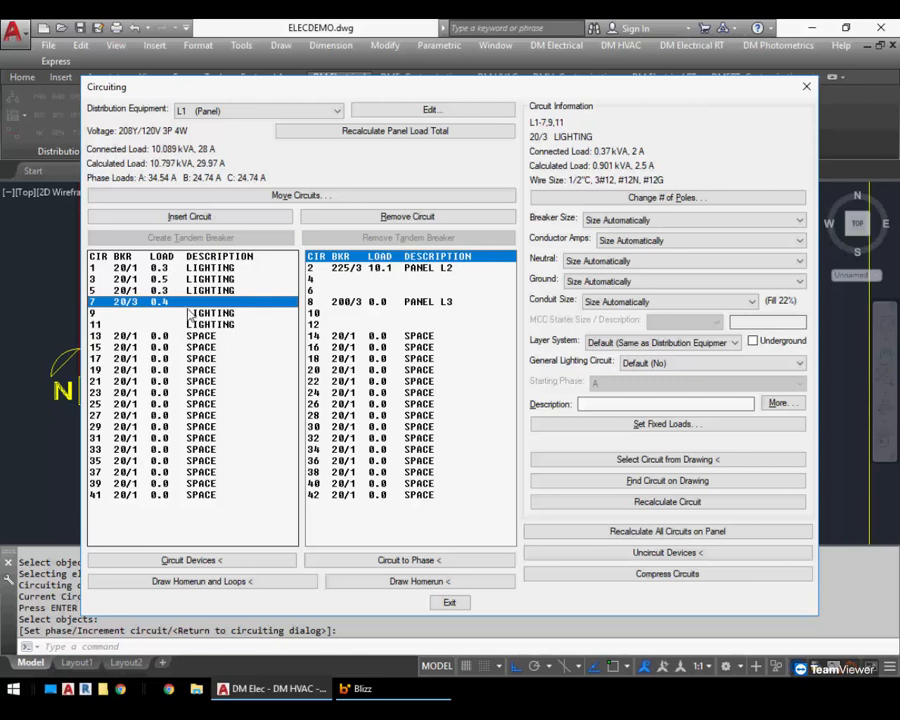
left_click(660, 197)
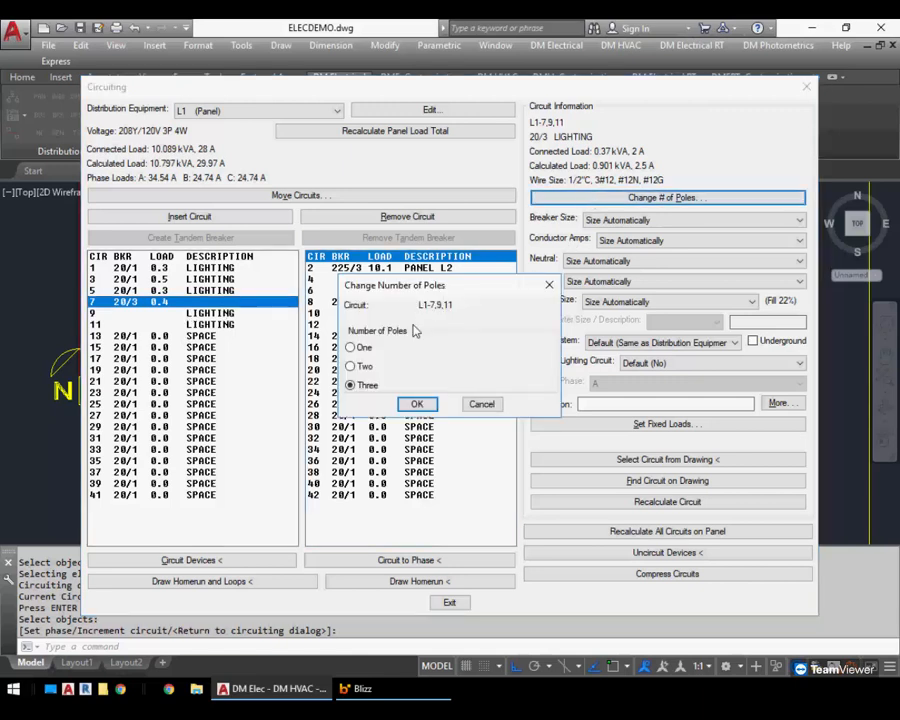
left_click(352, 347)
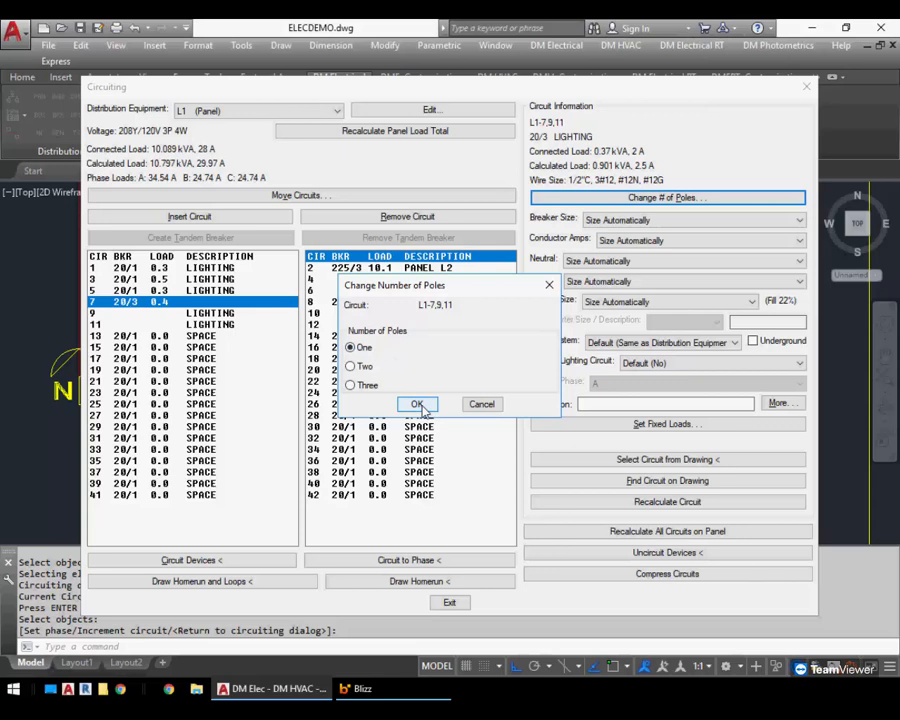
left_click(417, 404)
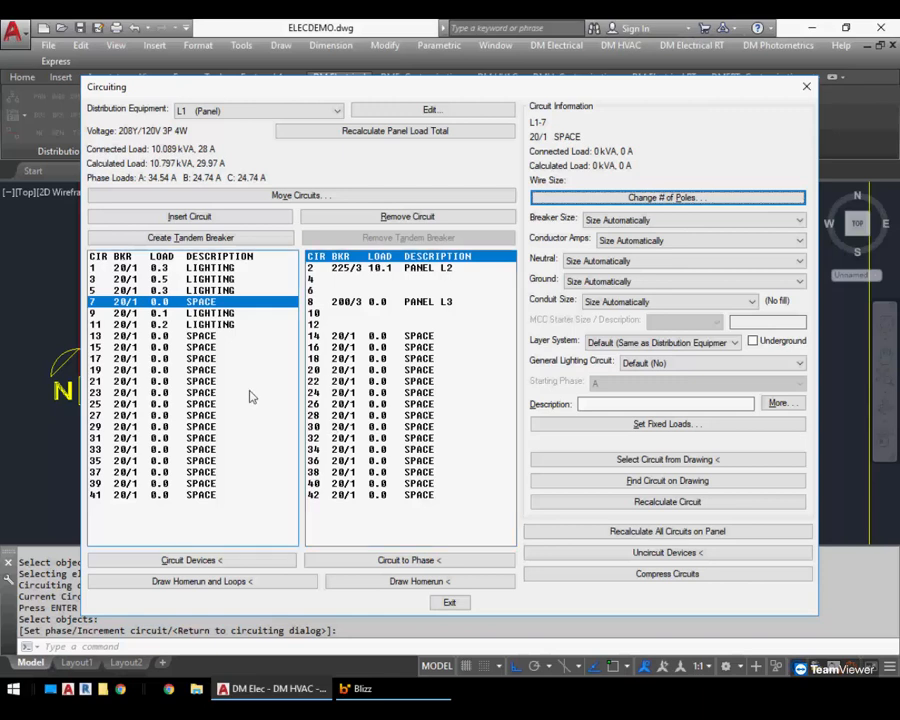
Convert circuit 1 to a three-pole breaker and back to a single-pole breaker
left_click(229, 268)
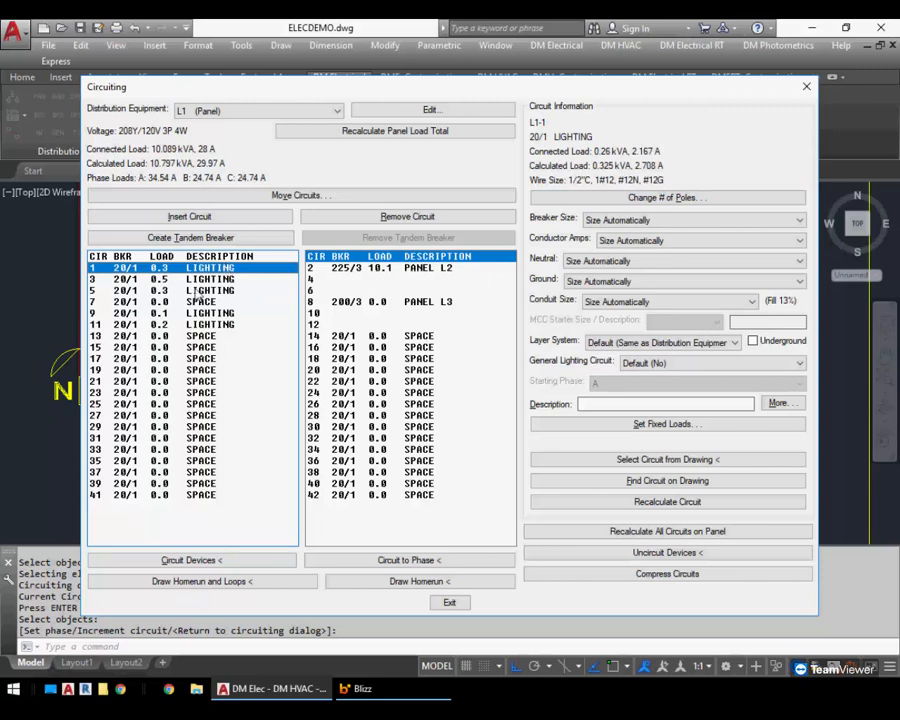
left_click(665, 197)
left_click(364, 385)
left_click(416, 404)
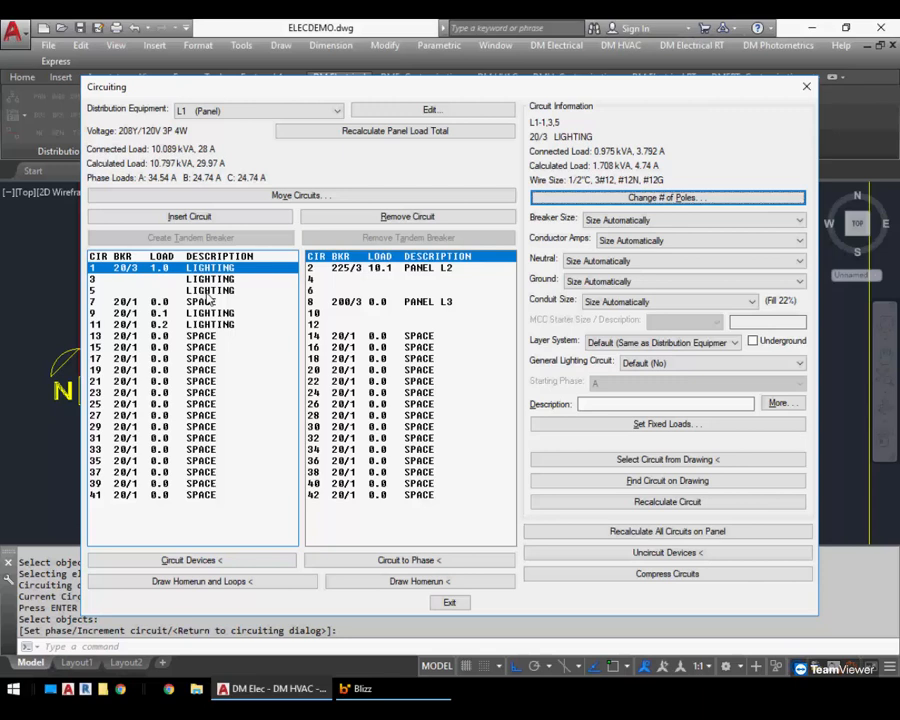
left_click(215, 290)
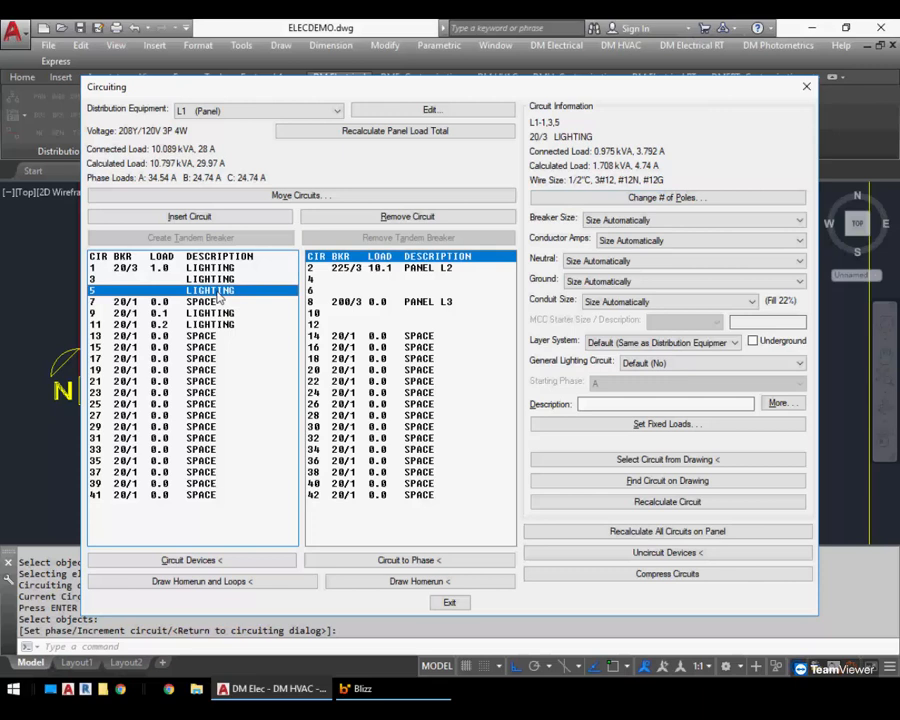
left_click(667, 197)
left_click(365, 348)
left_click(410, 402)
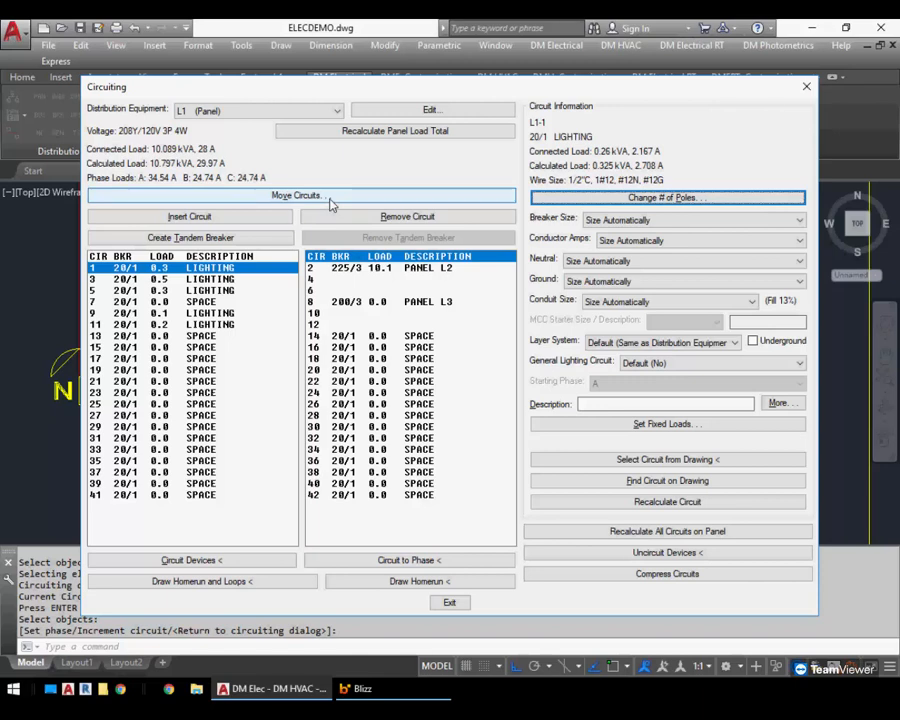
Insert two empty circuit spaces at circuit position 3 on panel L1
left_click(241, 279)
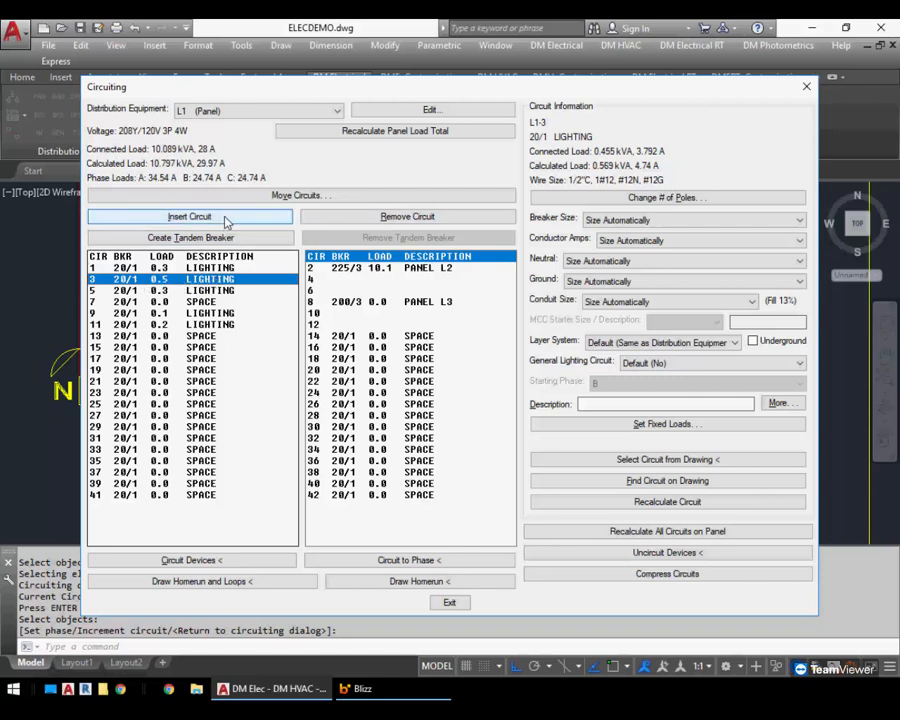
left_click(190, 217)
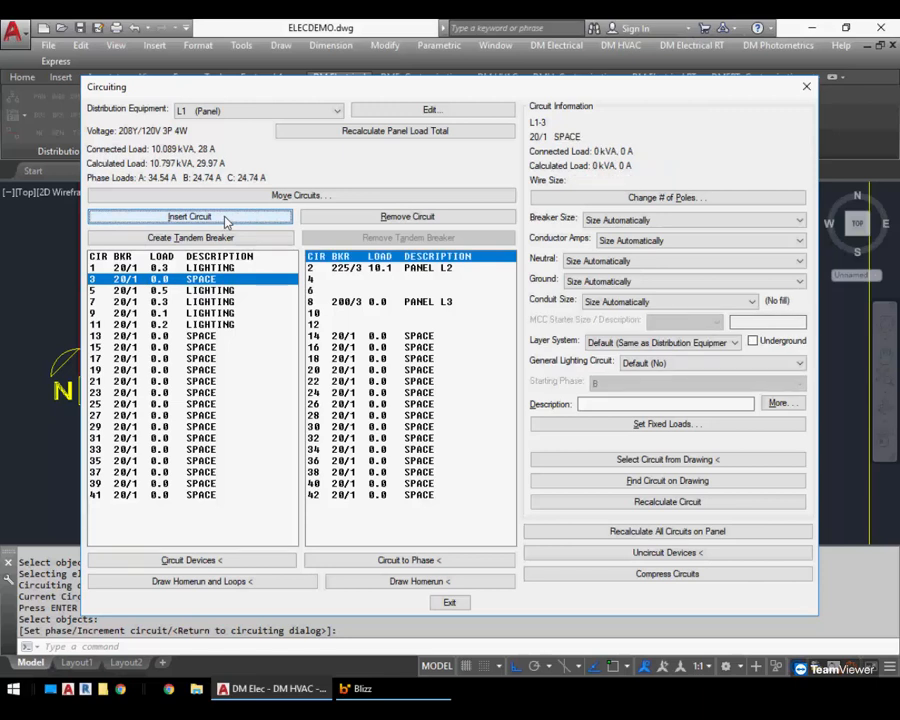
left_click(190, 217)
left_click(190, 217)
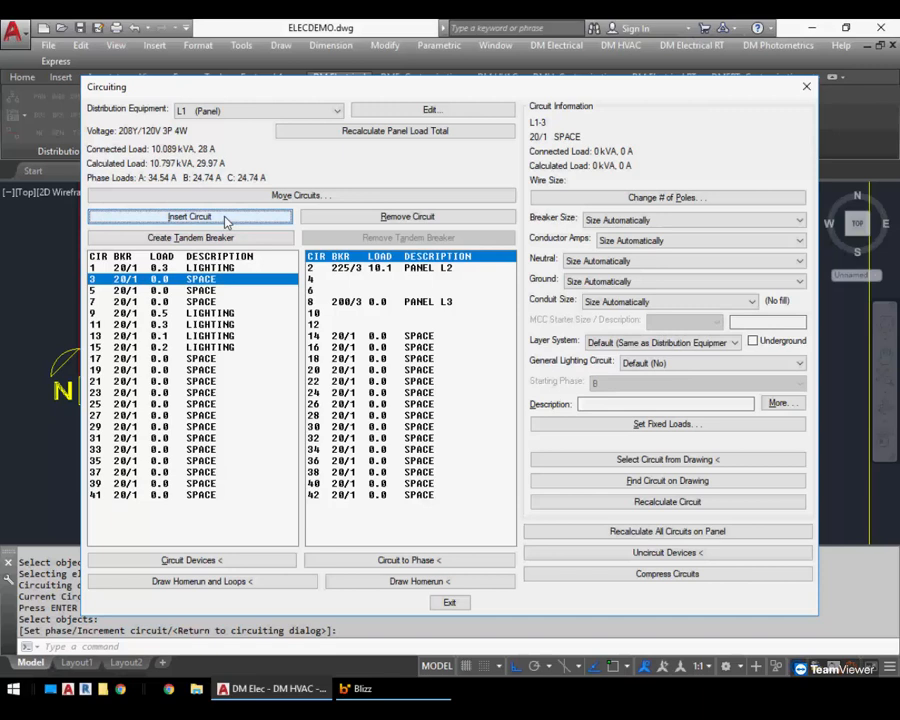
left_click(190, 217)
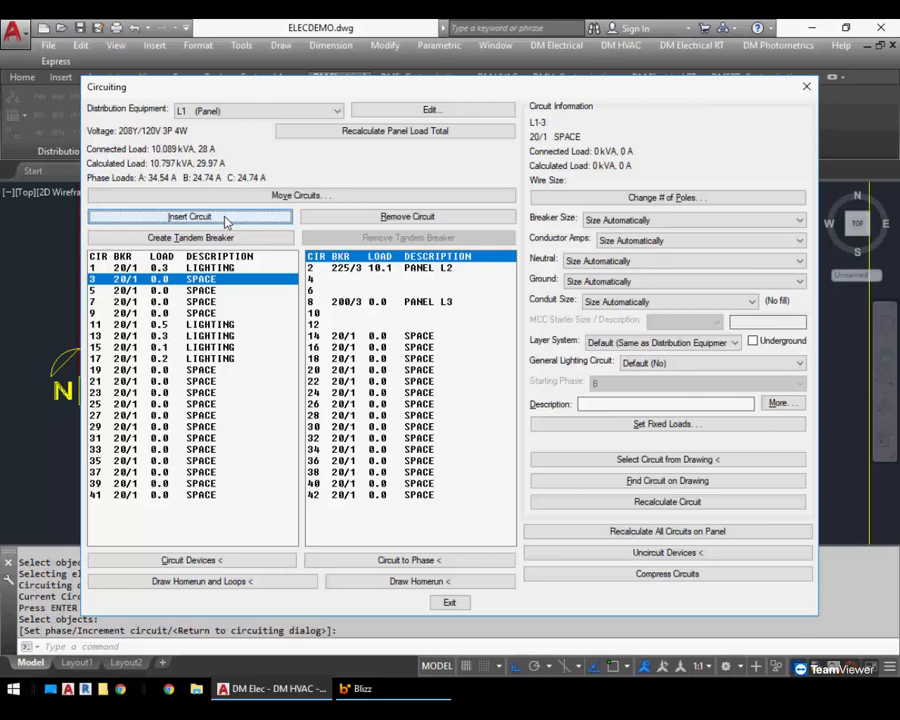
left_click(406, 217)
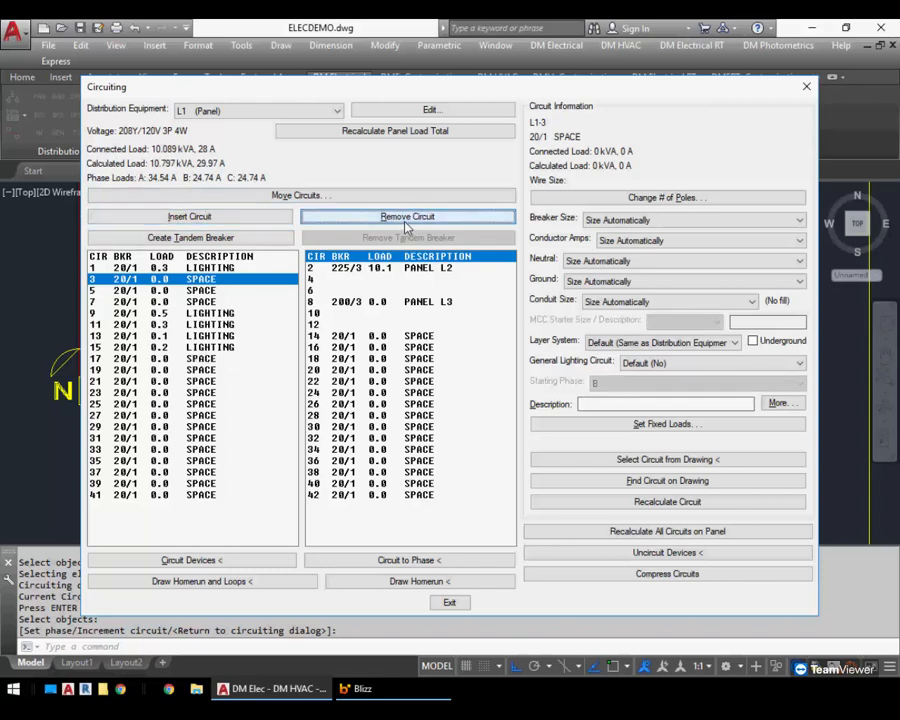
left_click(406, 224)
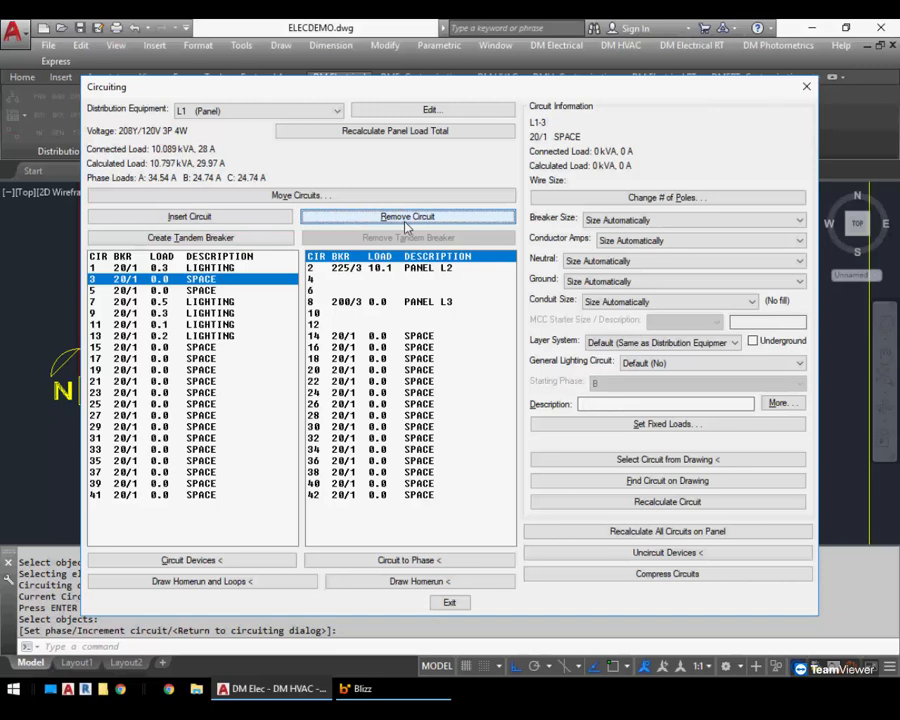
Try to remove circuit 9 from the panel
left_click(262, 312)
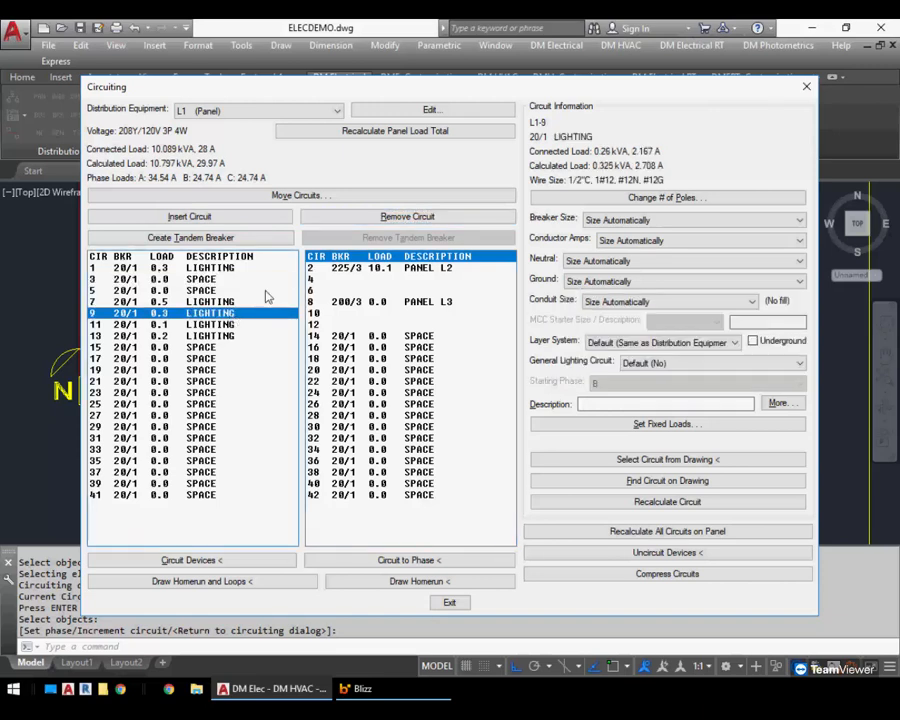
left_click(368, 226)
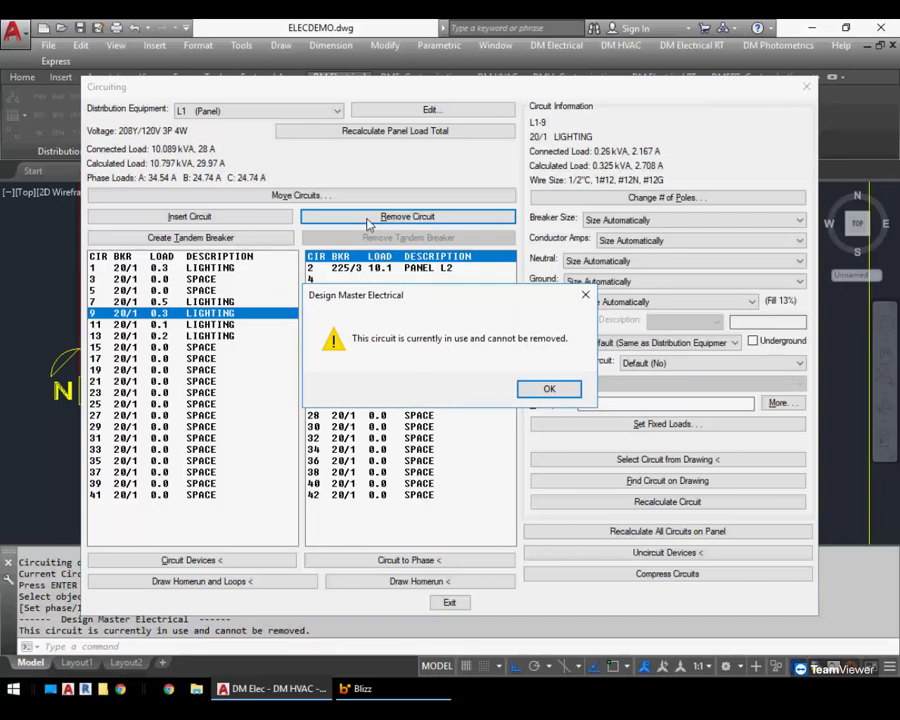
left_click(549, 389)
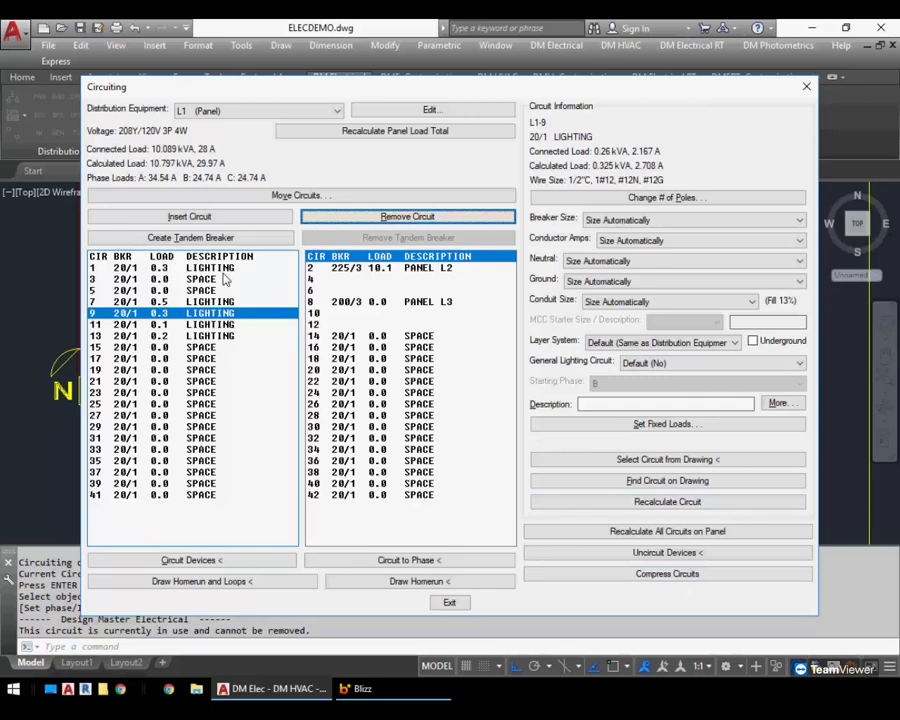
Insert an empty circuit space at circuit position 11
left_click(190, 324)
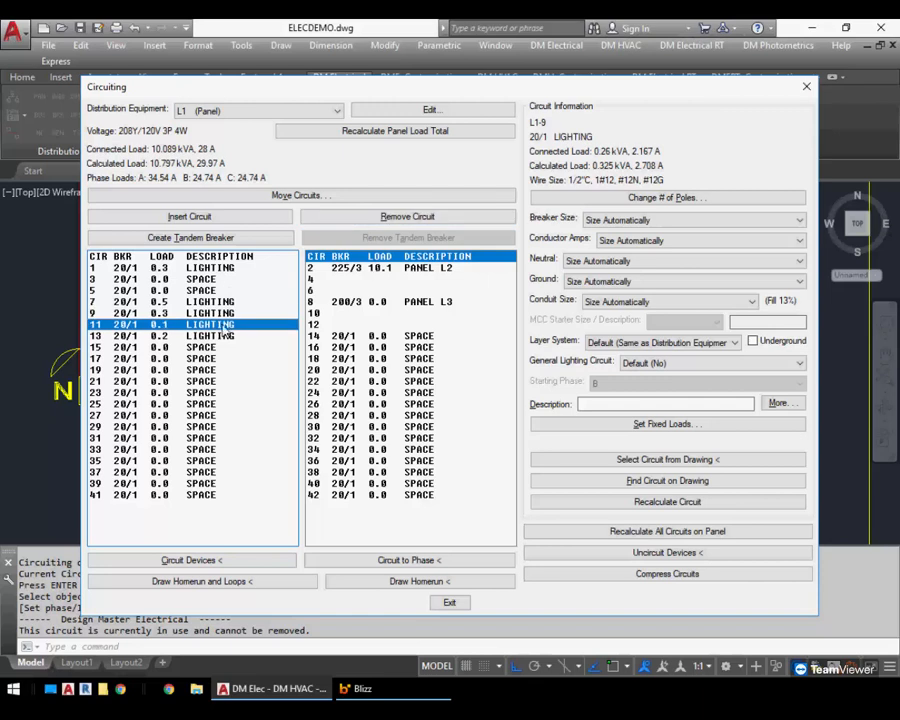
left_click(190, 217)
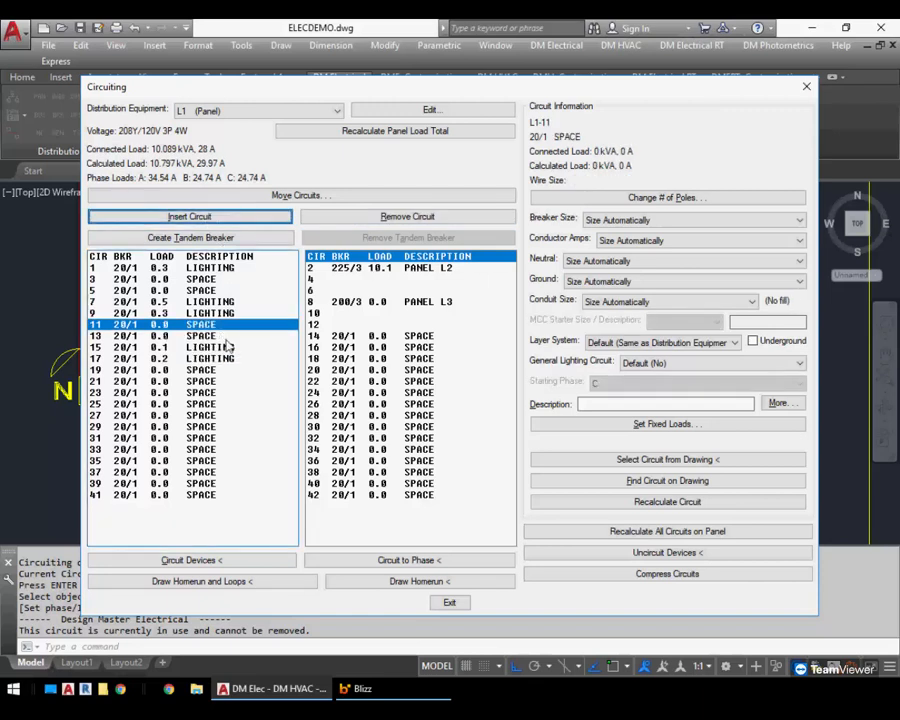
Insert several more empty circuit spaces among panel L1's lighting circuits
left_click(212, 221)
left_click(220, 221)
left_click(220, 221)
left_click(220, 221)
left_click(220, 221)
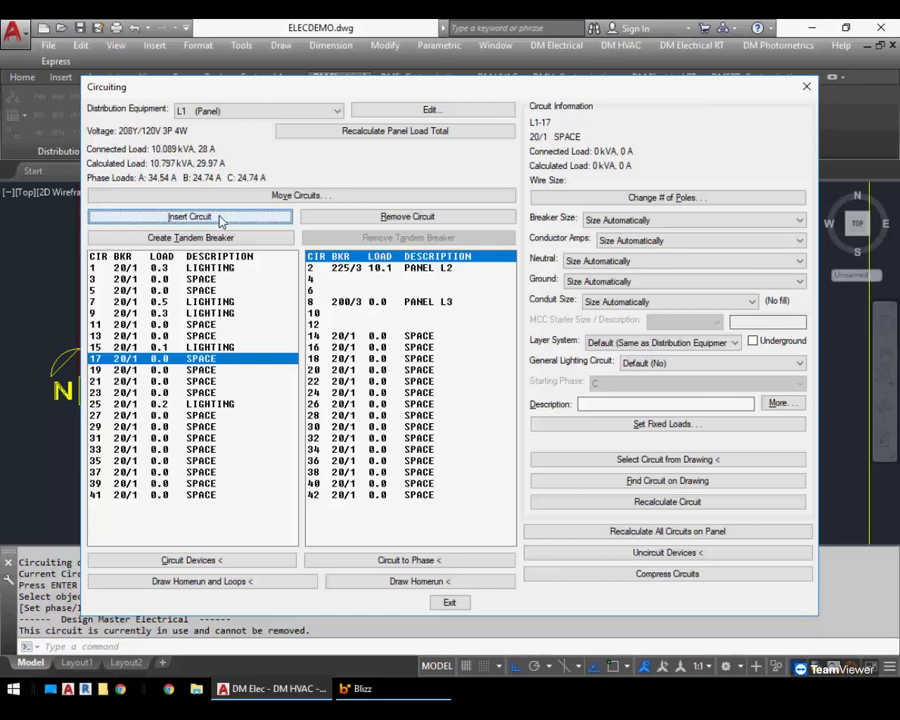
Compress panel L1's circuits so breakers move up into the empty spaces above them
left_click(666, 575)
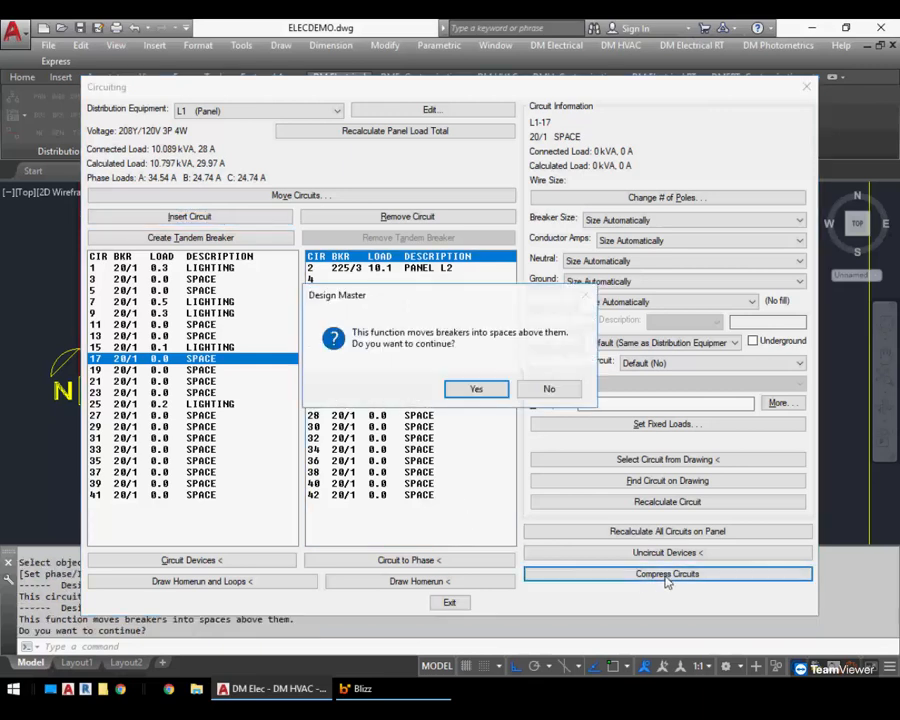
left_click(486, 390)
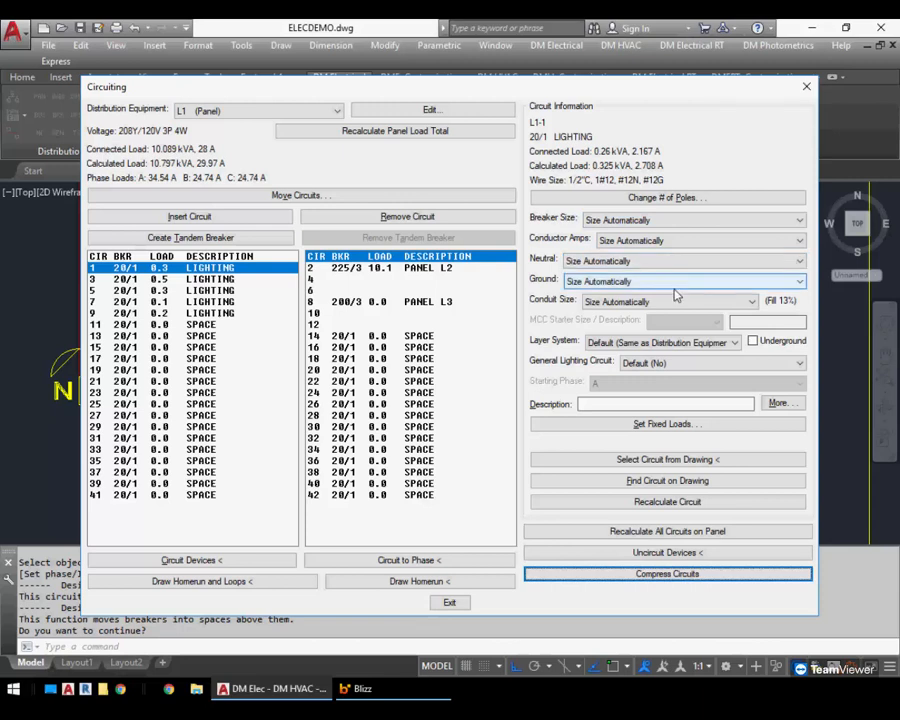
Set circuit 1's breaker size to 50
left_click(690, 228)
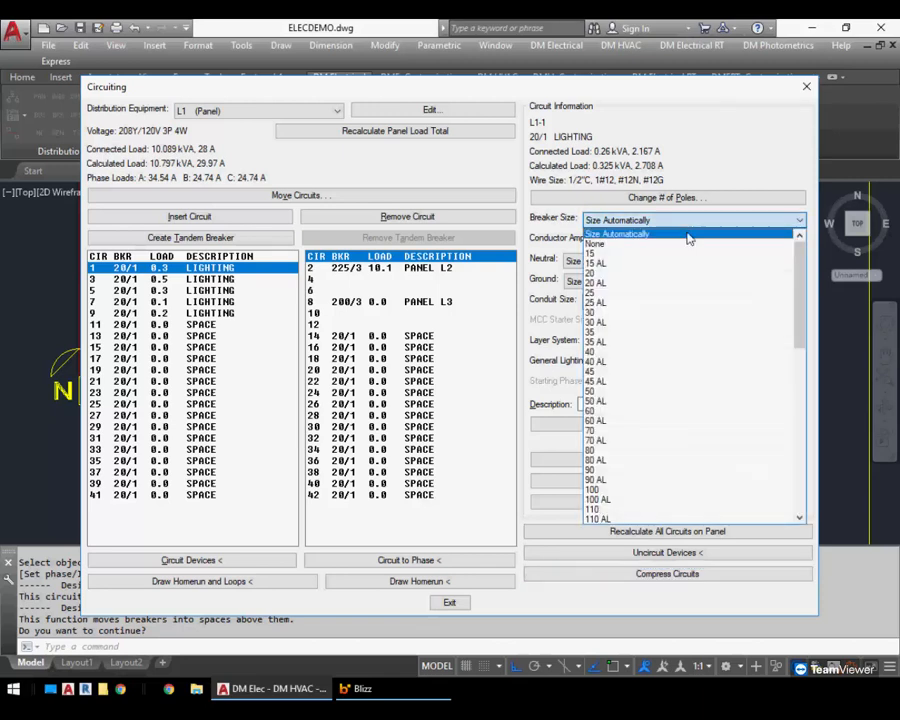
left_click(654, 392)
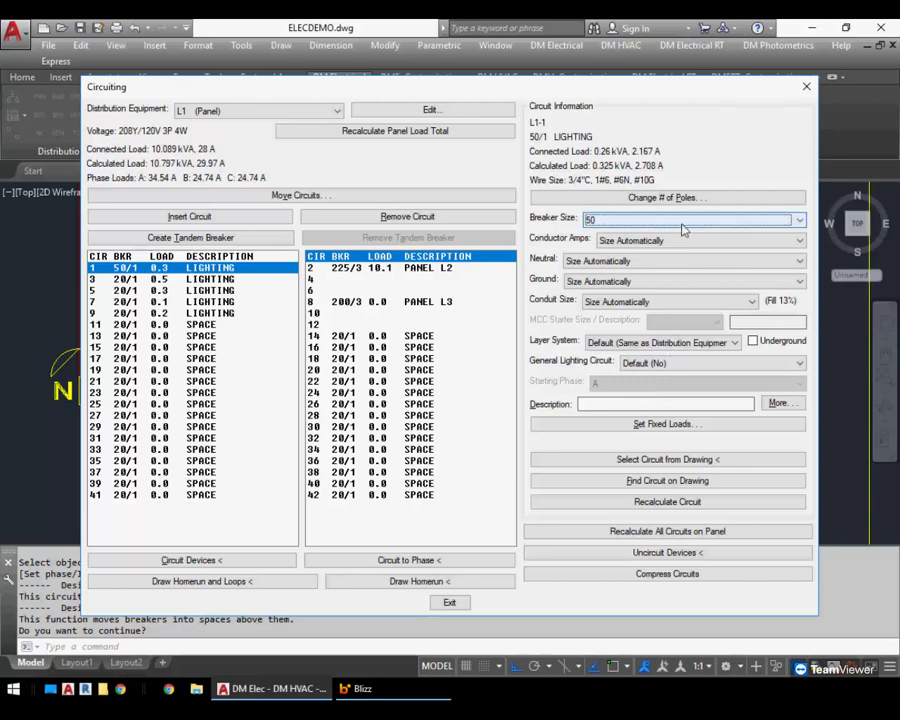
left_click(705, 241)
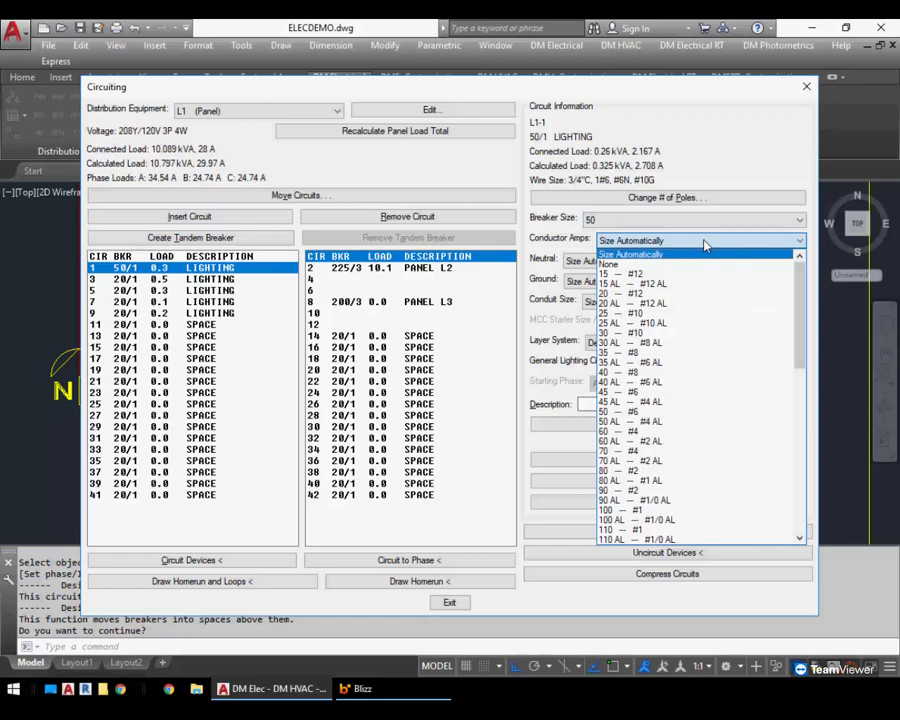
left_click(706, 245)
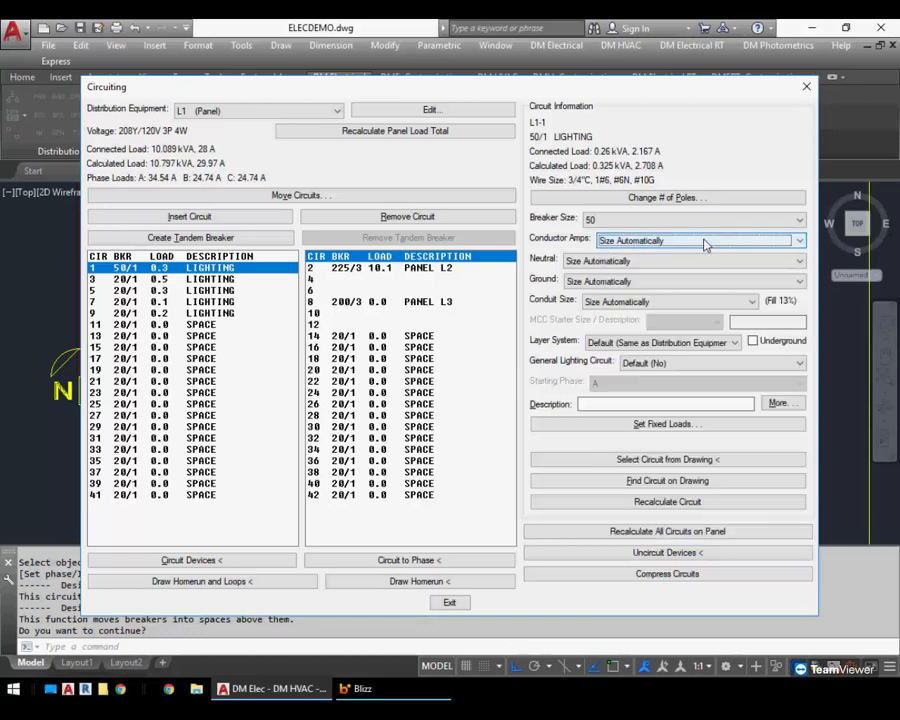
Try conduit sizes 2"C and 1/2"C on circuit 1, then return the conduit size to Size Automatically
left_click(673, 302)
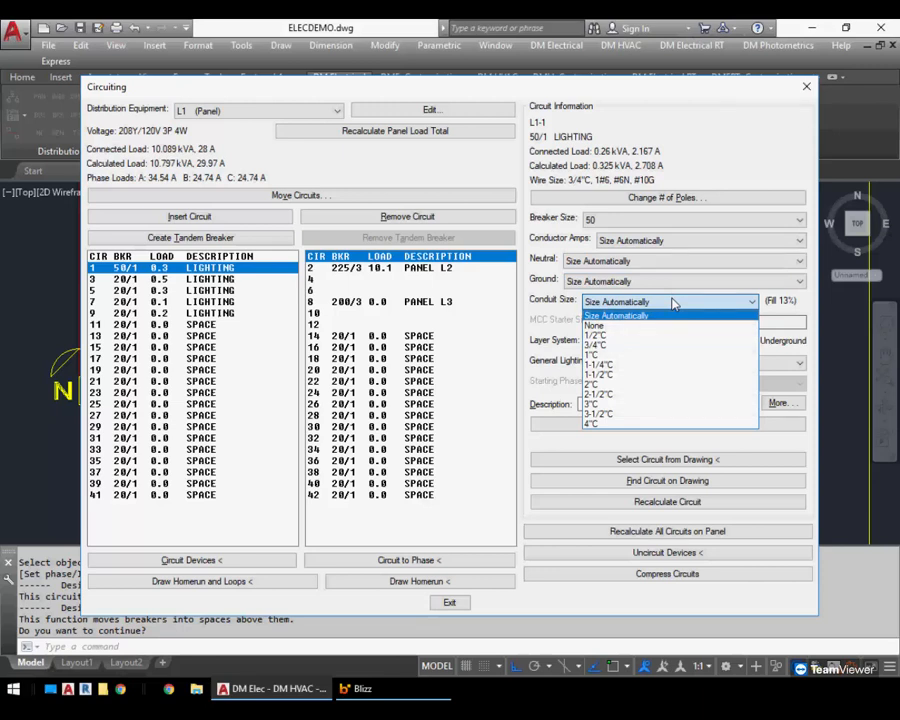
left_click(674, 304)
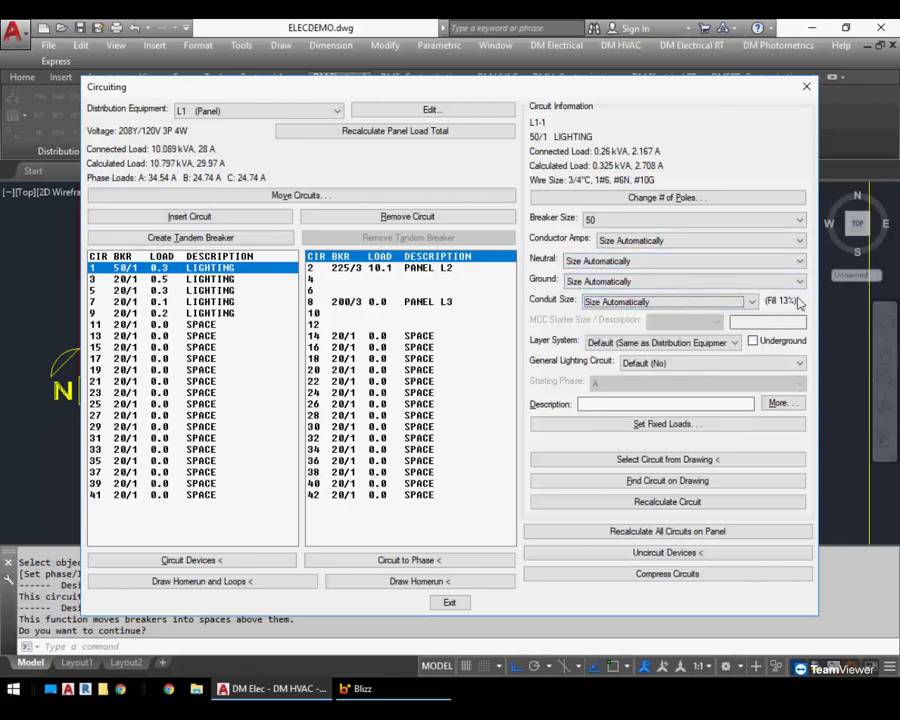
left_click(697, 306)
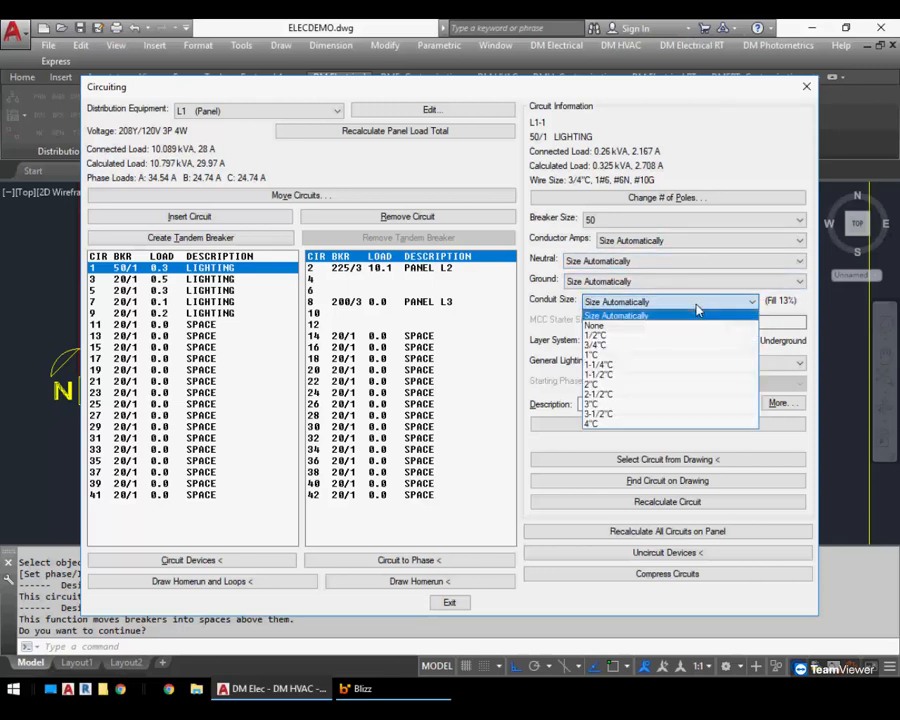
left_click(651, 385)
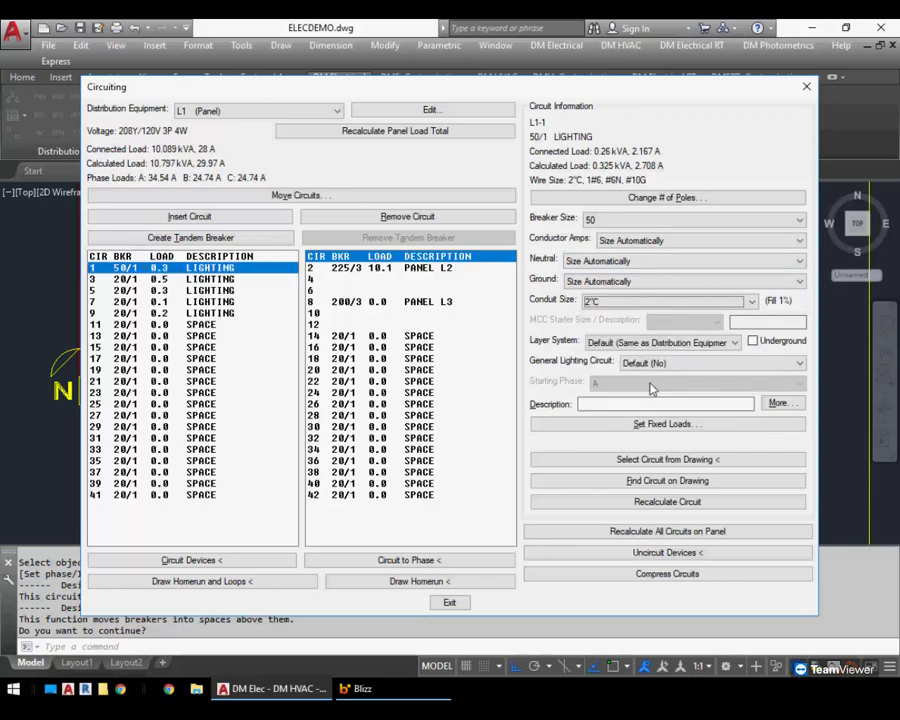
left_click(649, 301)
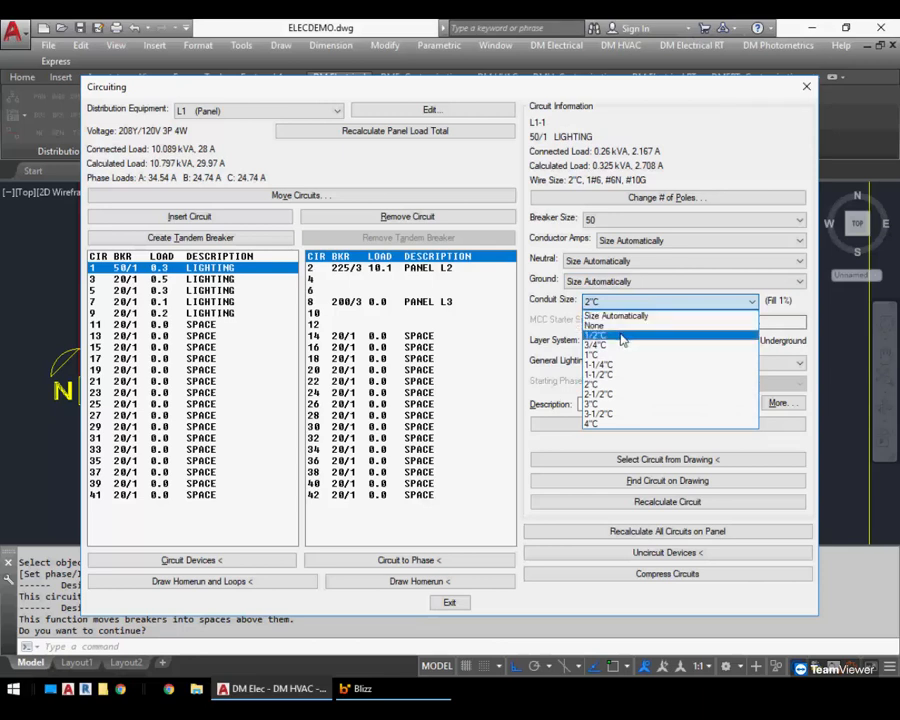
left_click(622, 337)
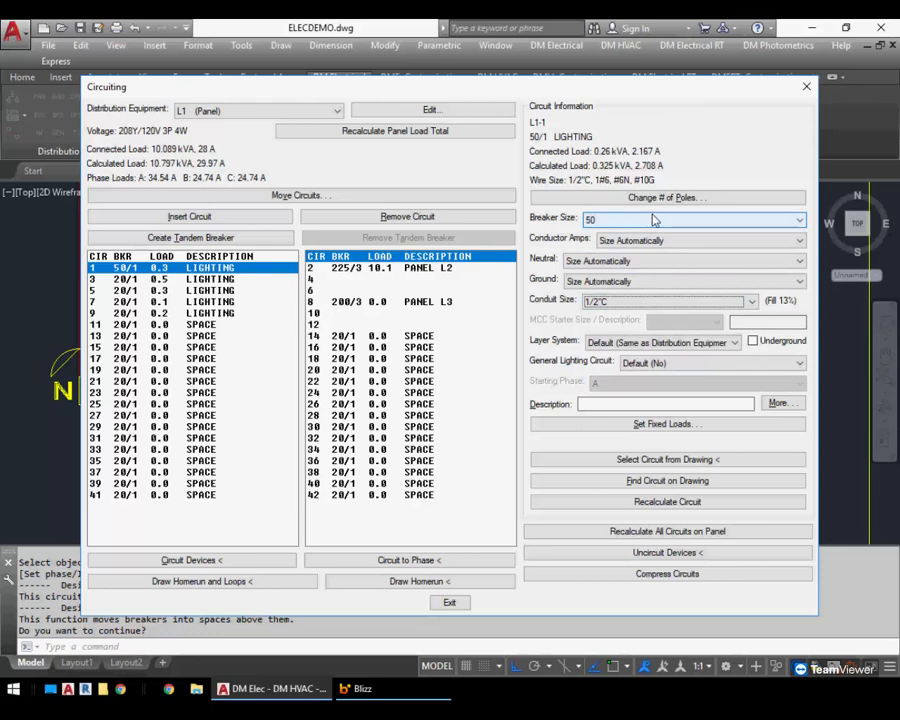
left_click(648, 302)
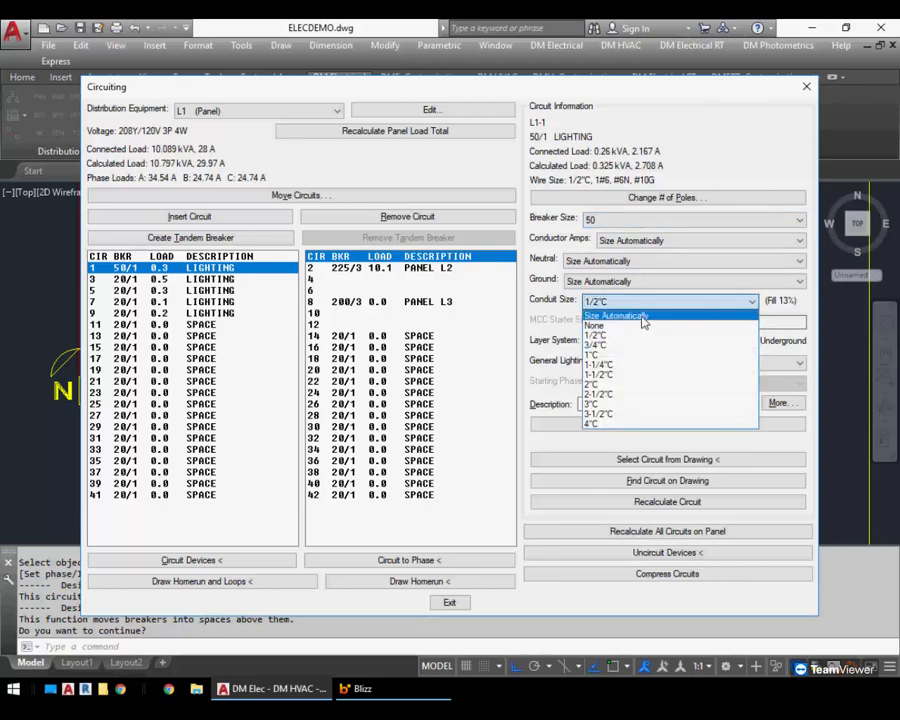
left_click(643, 317)
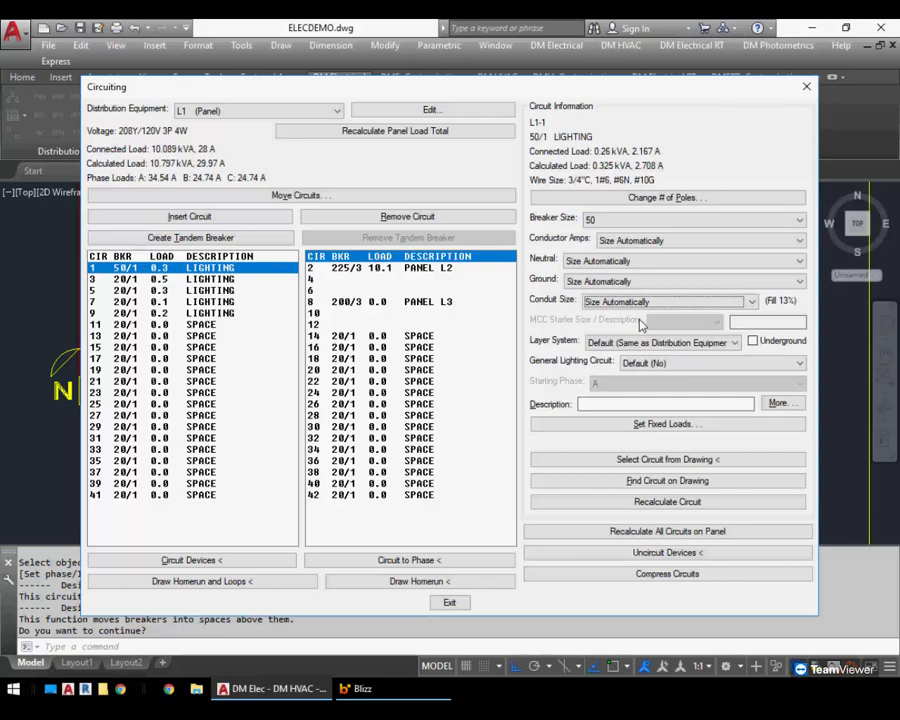
Look through circuit 1's layer system choices and close the Circuiting dialog
left_click(608, 344)
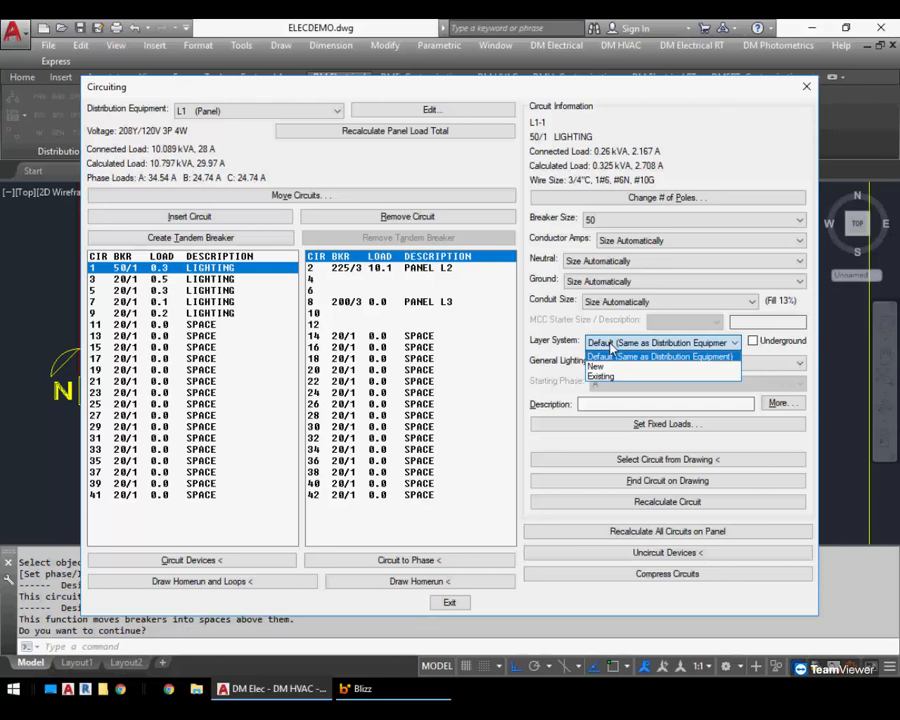
left_click(611, 352)
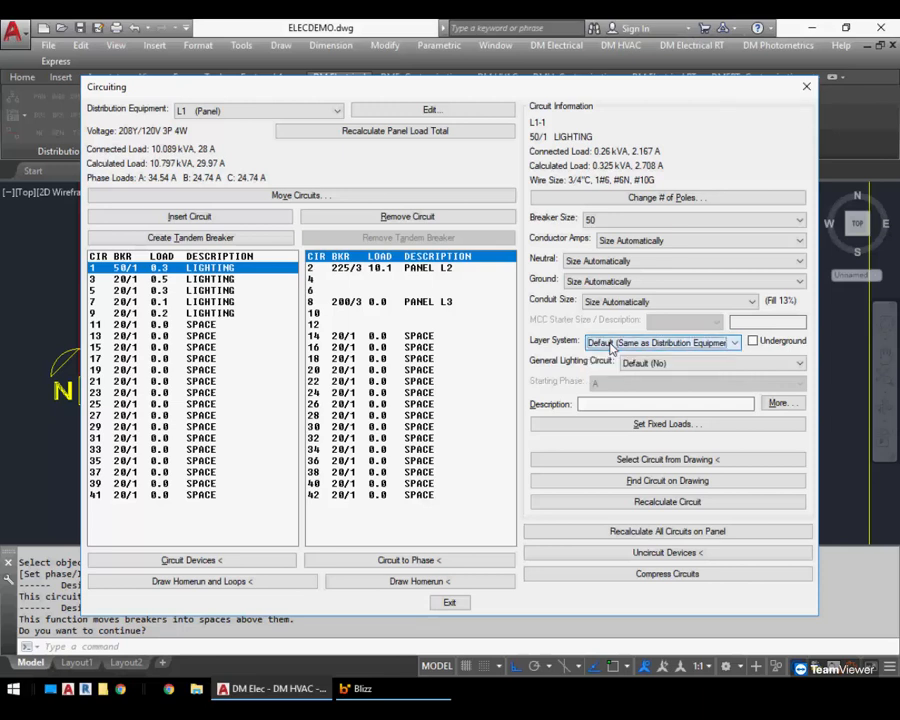
left_click(452, 602)
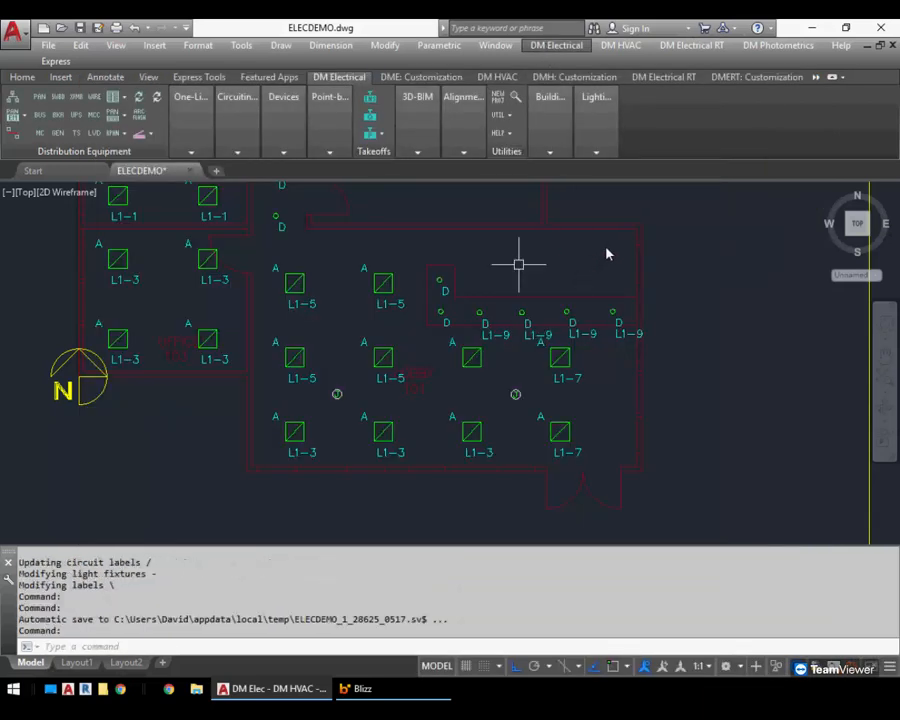
Open the Design Master Electrical Options to examine the default circuit layer system setting, then cancel
left_click(556, 45)
mouse_move(649, 463)
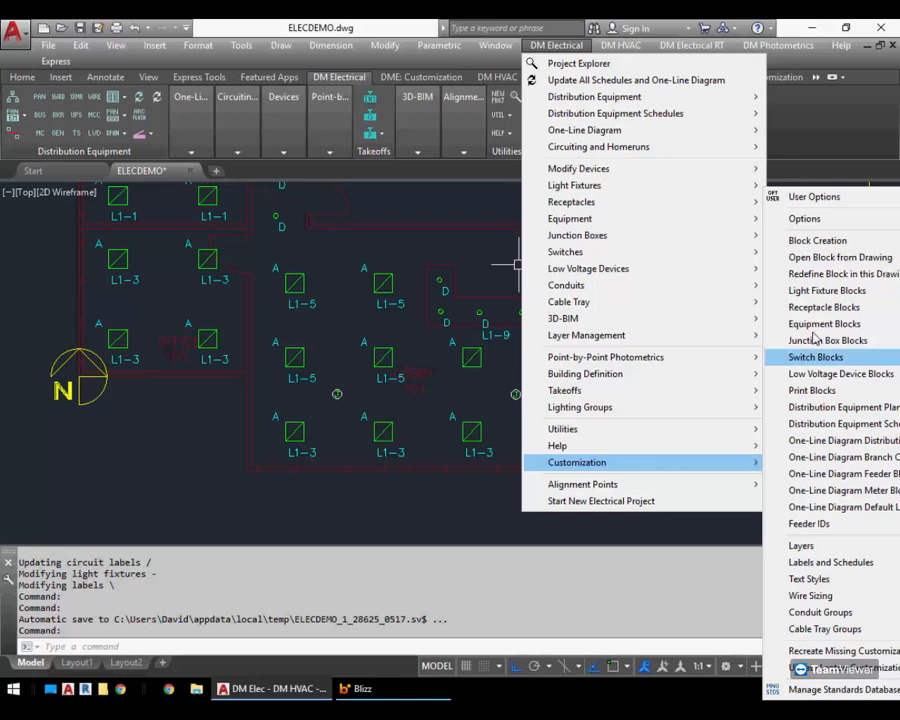
left_click(804, 218)
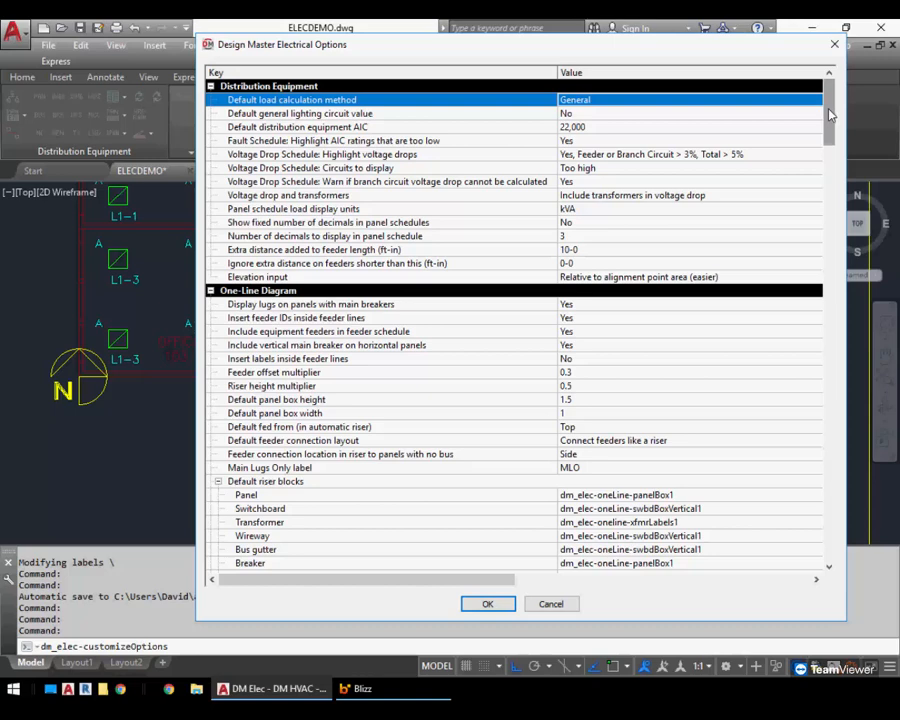
left_click_drag(829, 115, 847, 246)
left_click(636, 333)
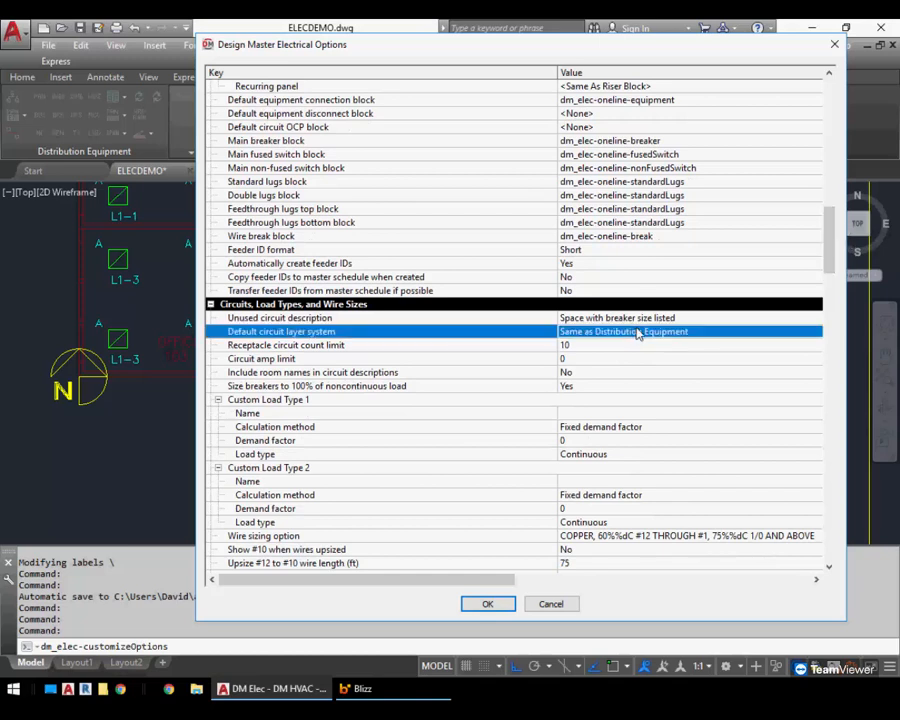
left_click(637, 333)
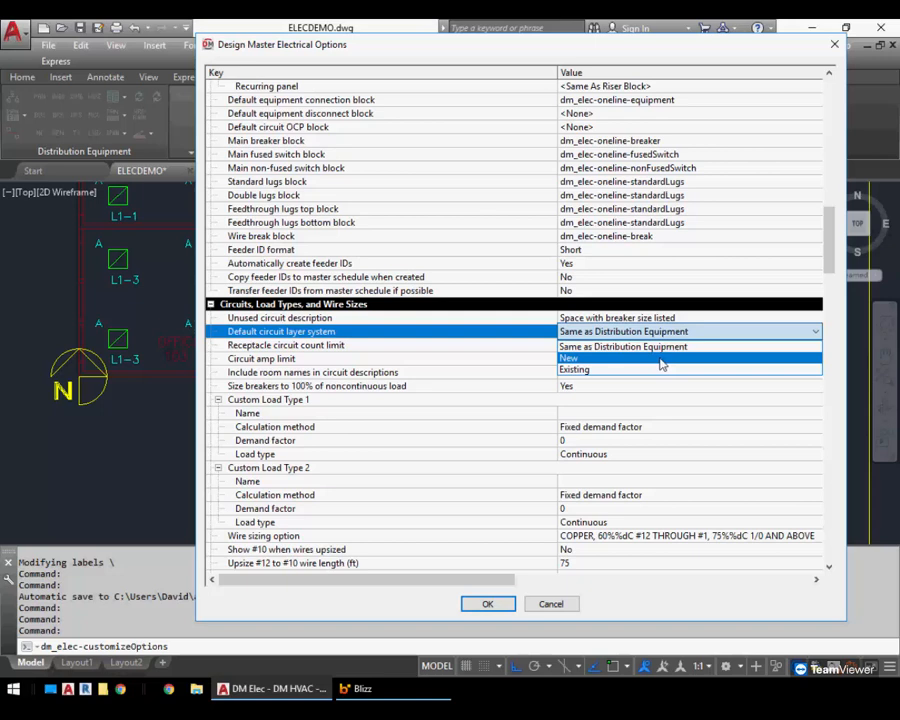
left_click(655, 346)
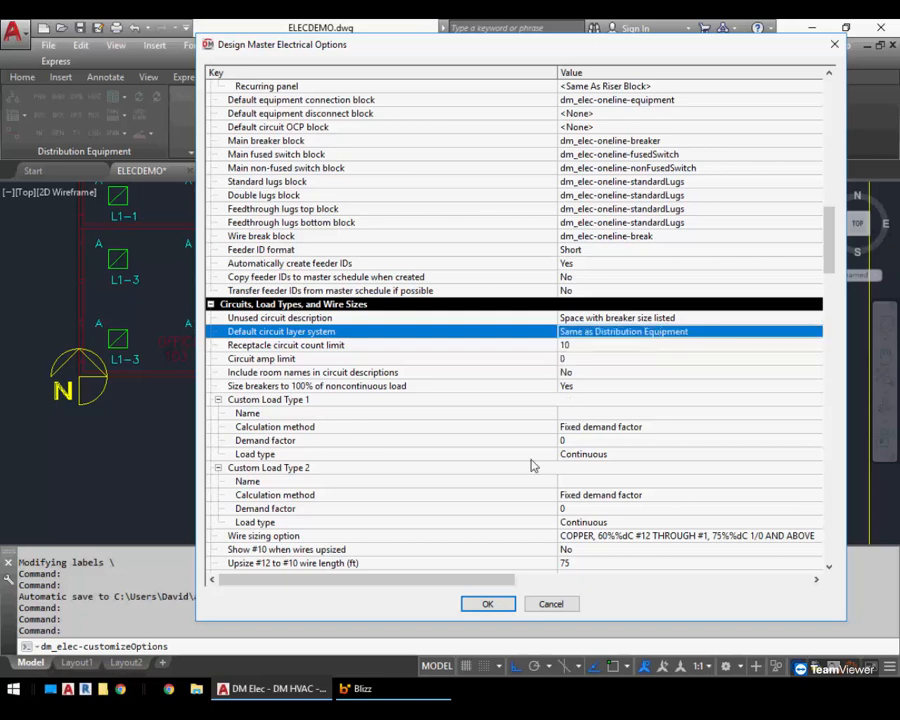
left_click(550, 604)
Reopen Circuiting, switch to panel L2 and select the AHU-1 circuit, then close the dialog
mouse_move(241, 128)
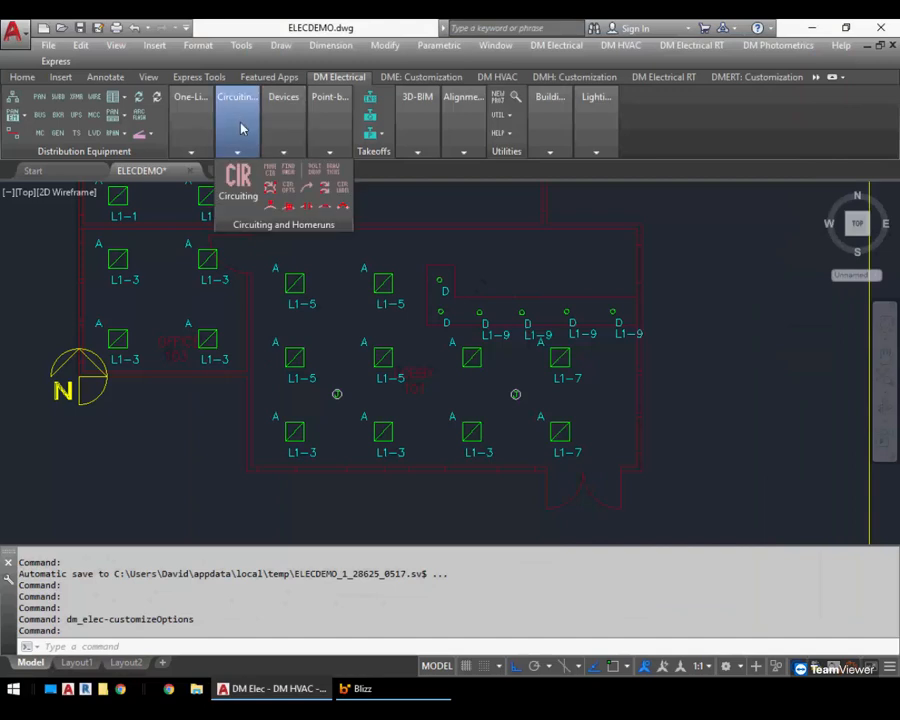
left_click(237, 180)
left_click(672, 343)
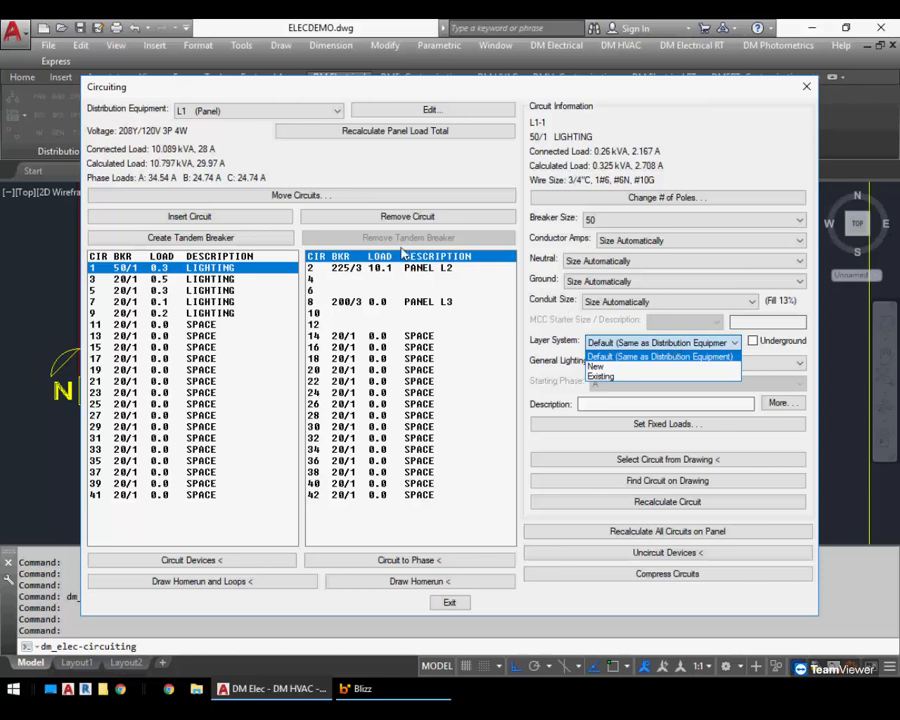
left_click(675, 352)
left_click(220, 112)
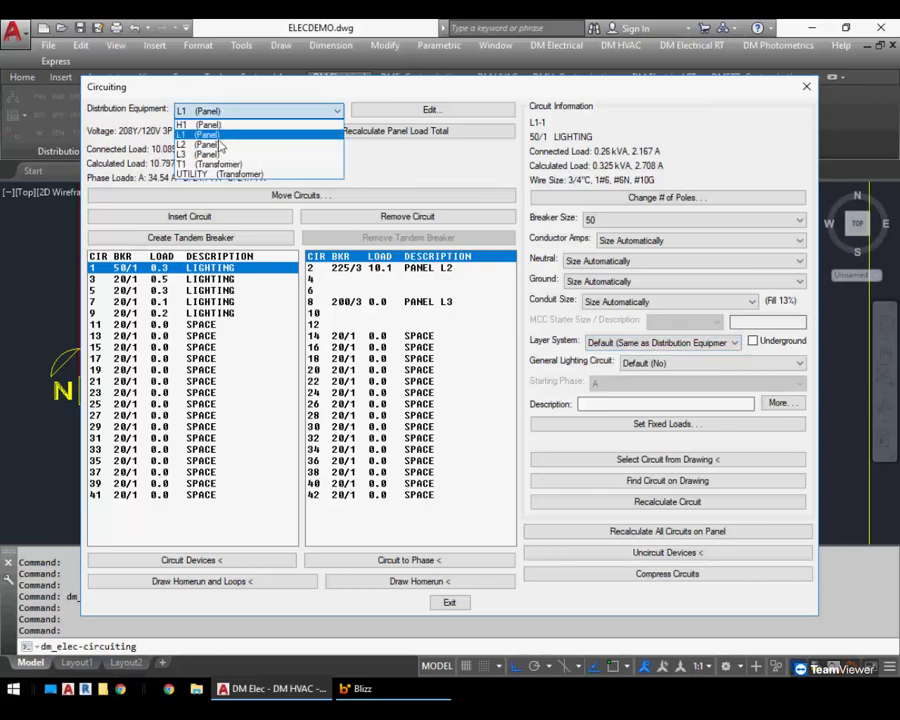
left_click(214, 145)
left_click(370, 301)
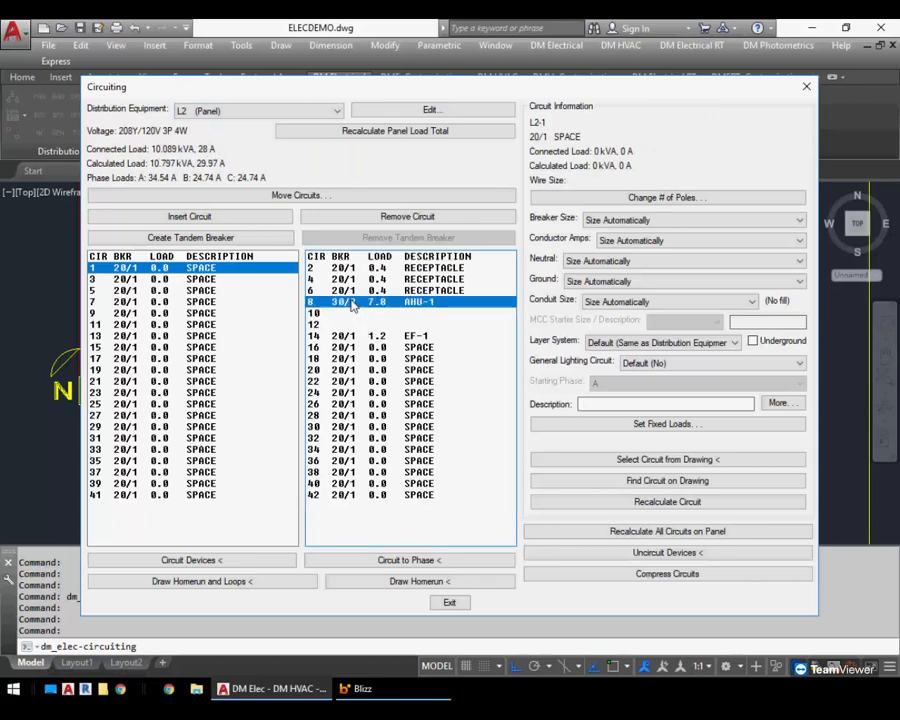
left_click(451, 602)
Generate a one-line diagram starting from UTILITY and place it in the drawing
scroll(428, 388, "down", 4)
scroll(417, 365, "down", 2)
middle_click_drag(553, 330, 391, 333)
scroll(516, 284, "up", 2)
scroll(600, 318, "up", 2)
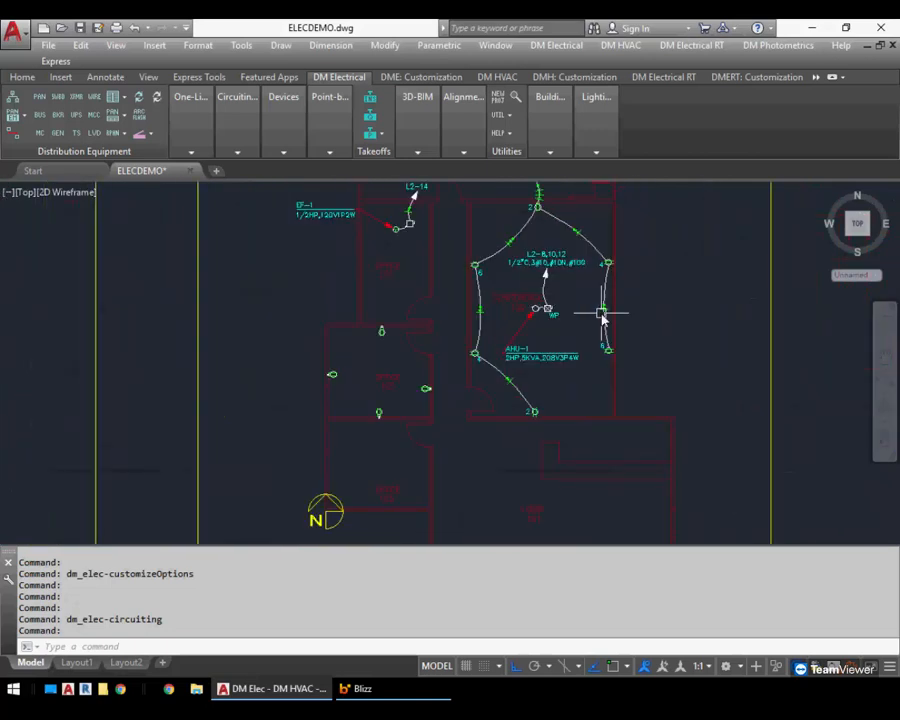
middle_click_drag(563, 288, 425, 357)
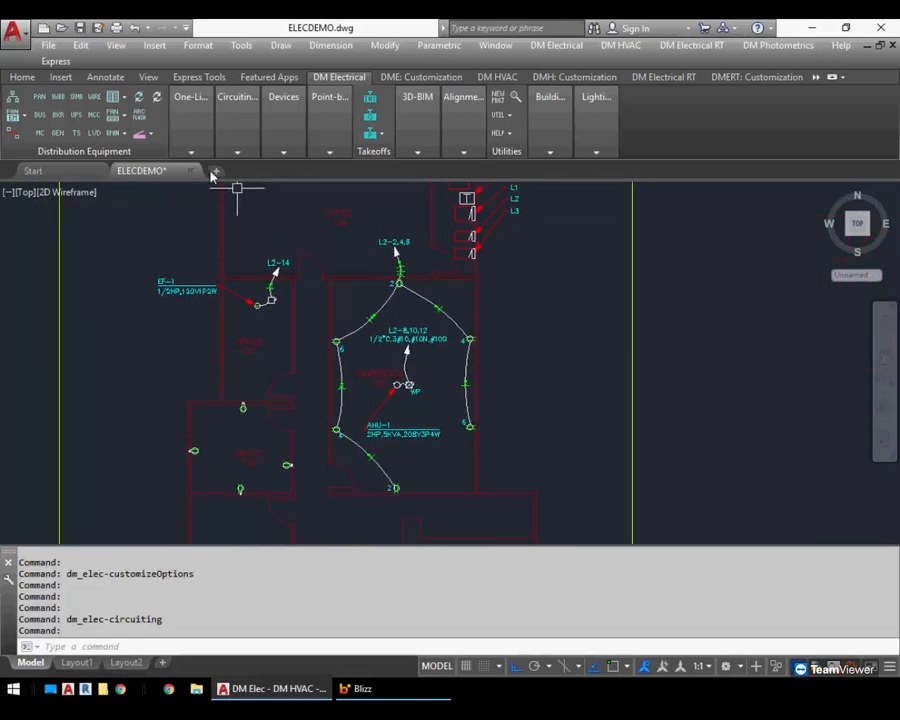
left_click(191, 128)
left_click(181, 190)
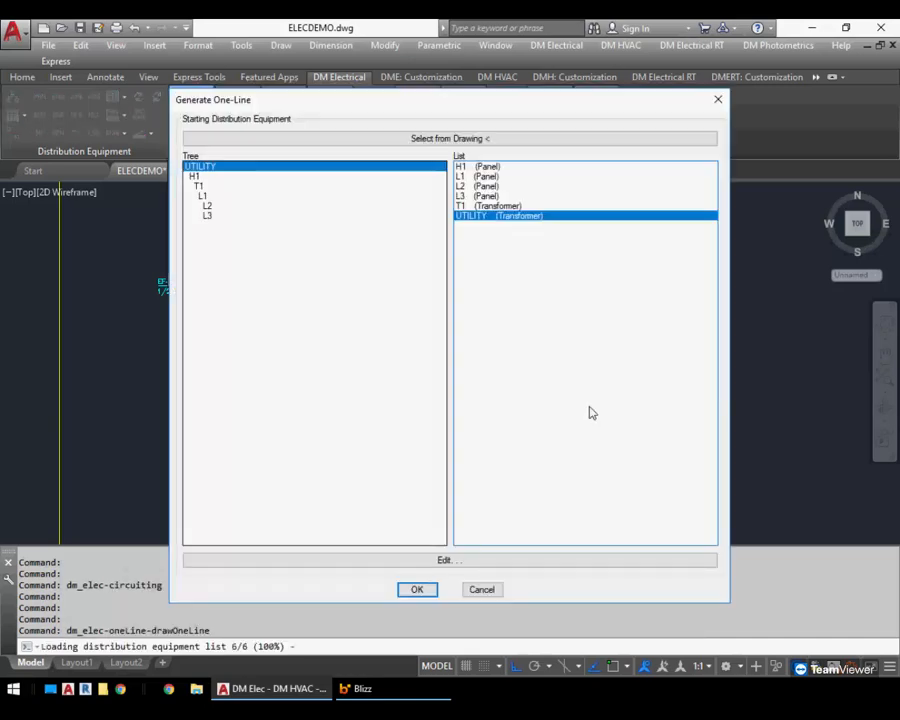
left_click(414, 588)
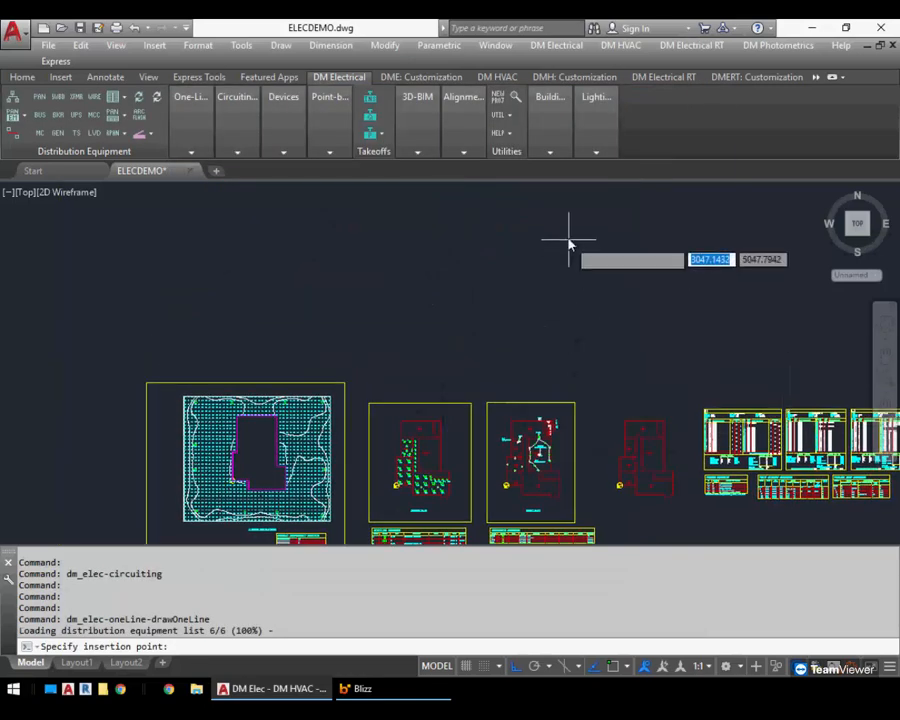
left_click(584, 327)
Set the layer system of panel L2's AHU-1 circuit to Existing in the Circuiting dialog
scroll(586, 330, "up", 5)
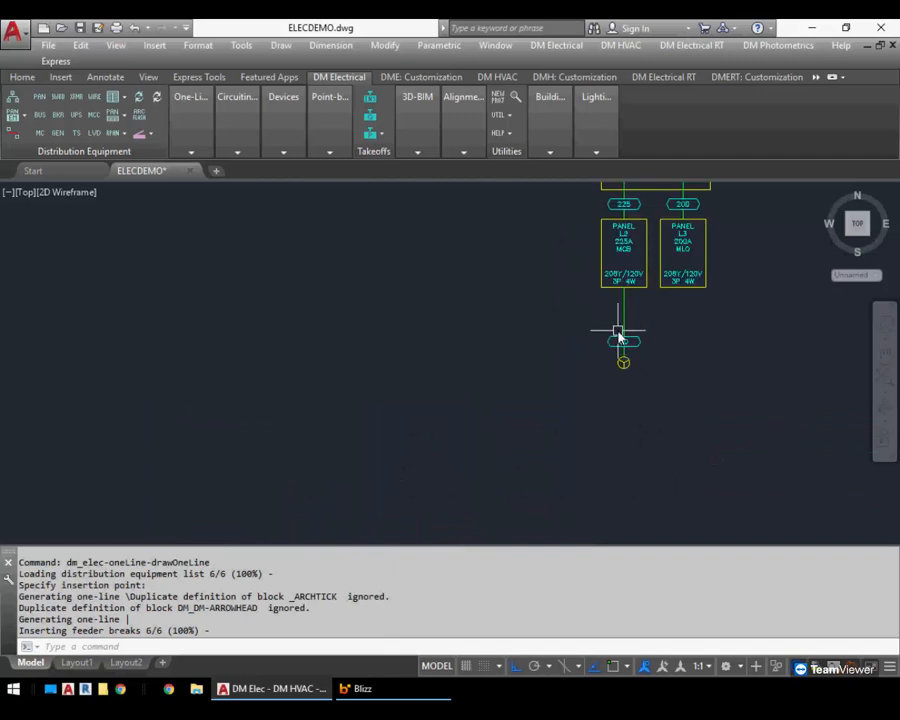
scroll(653, 408, "up", 2)
scroll(656, 418, "down", 2)
middle_click_drag(662, 432, 554, 290)
mouse_move(236, 144)
left_click(238, 177)
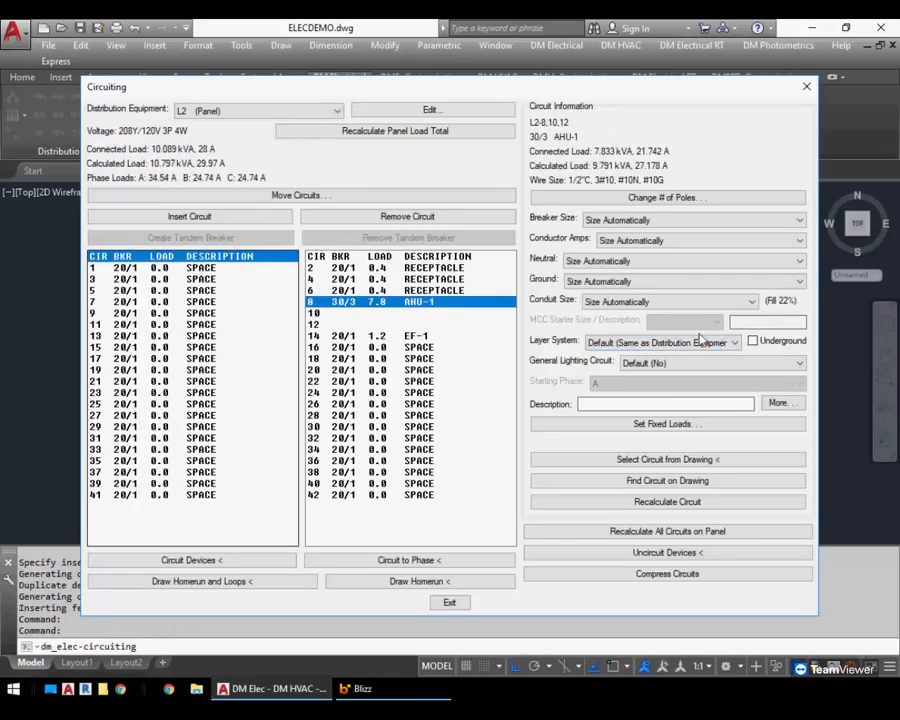
left_click(624, 346)
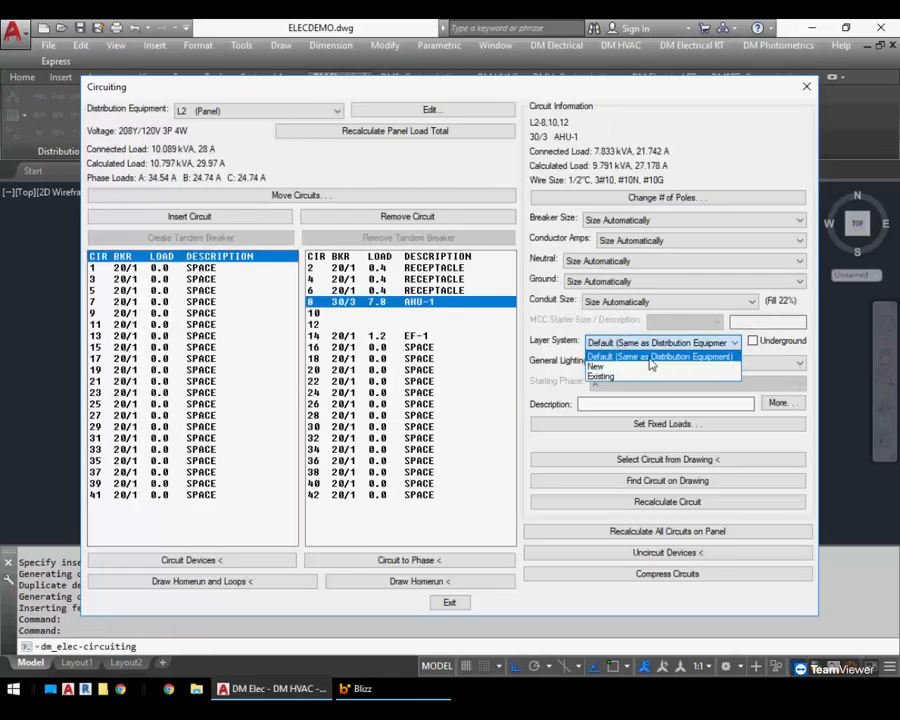
left_click(610, 376)
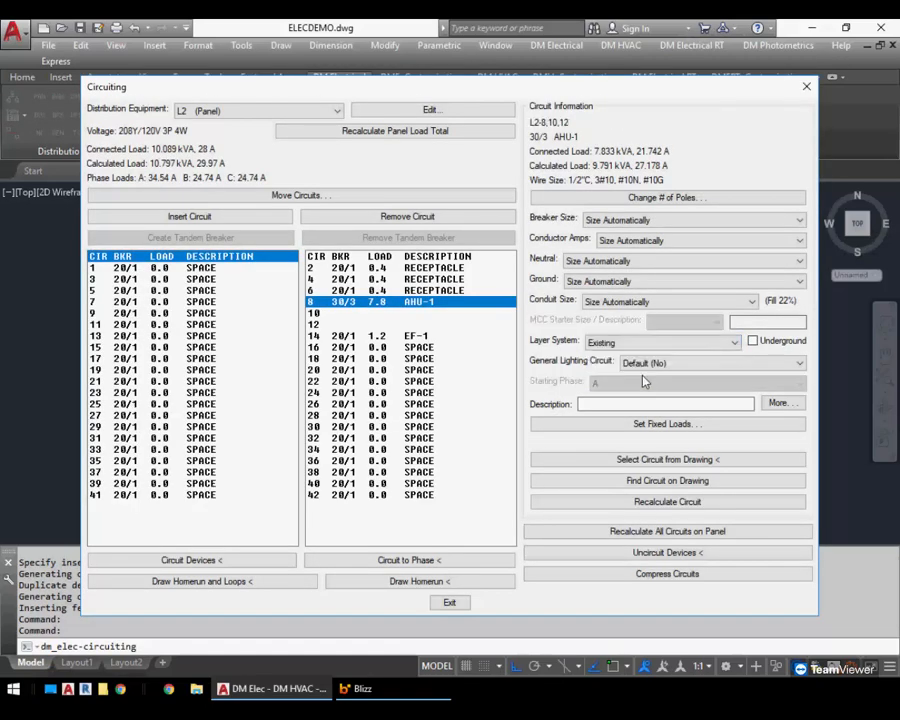
Close the Circuiting dialog and update the one-line diagram in the drawing
left_click(450, 603)
scroll(311, 317, "down", 3)
scroll(255, 428, "up", 6)
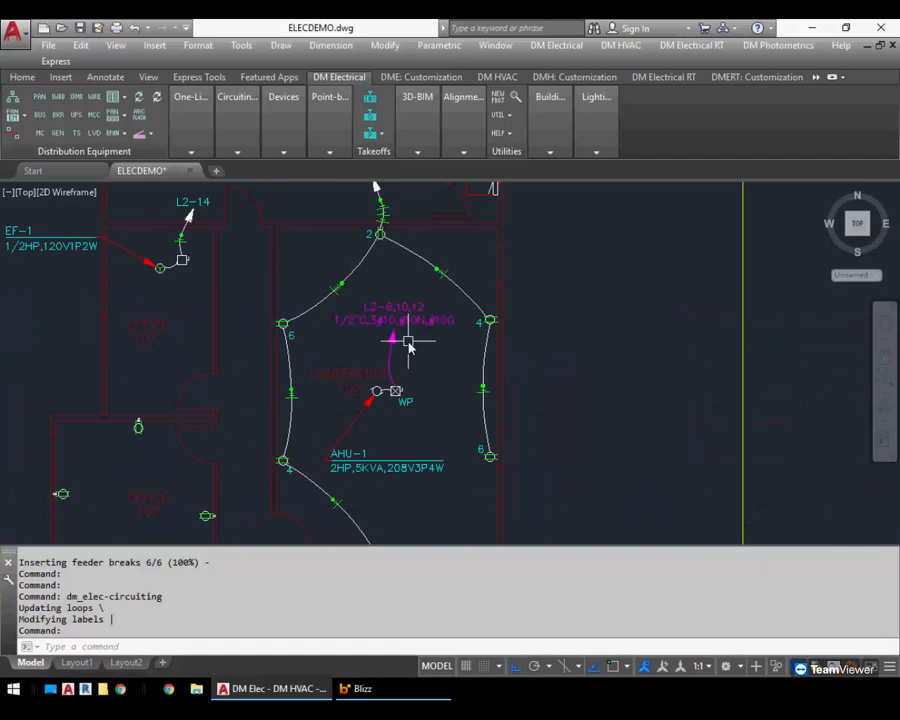
scroll(410, 342, "down", 5)
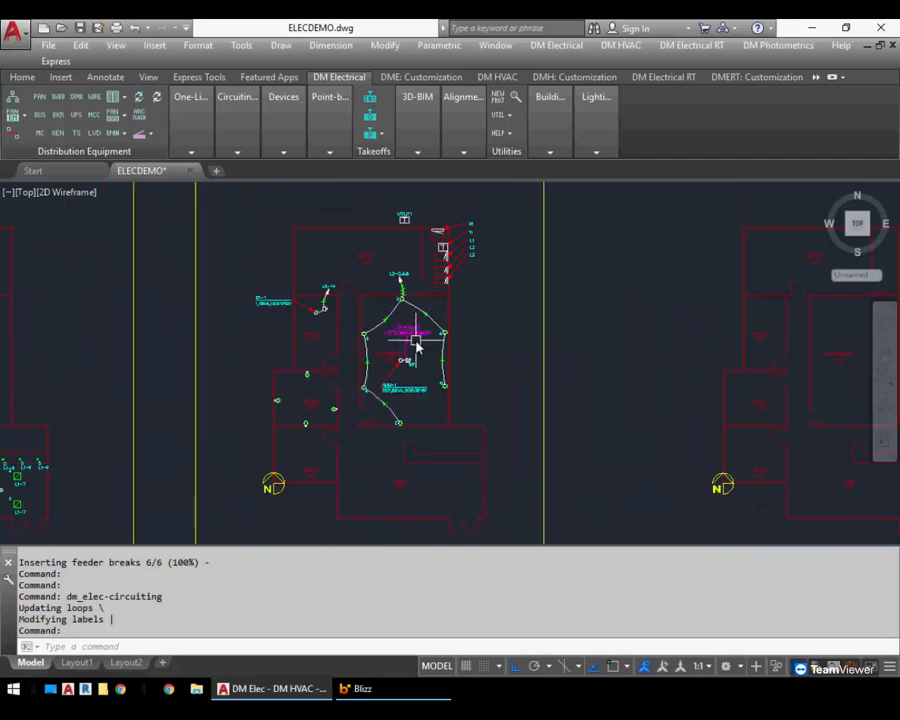
middle_click_drag(474, 312, 429, 490)
middle_click_drag(497, 251, 412, 465)
middle_click_drag(370, 272, 372, 373)
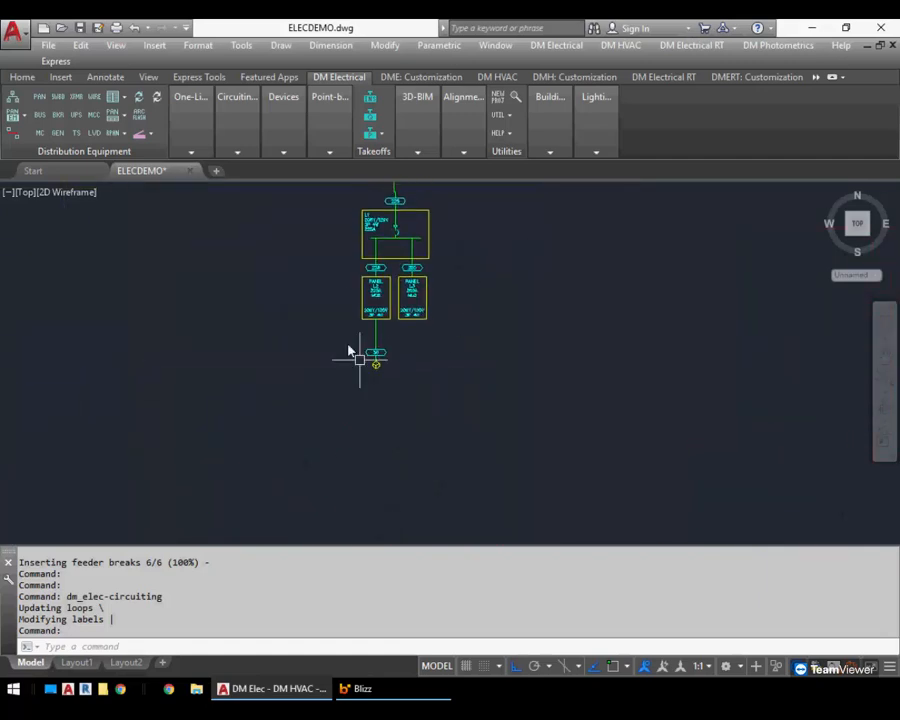
left_click(182, 106)
left_click(184, 168)
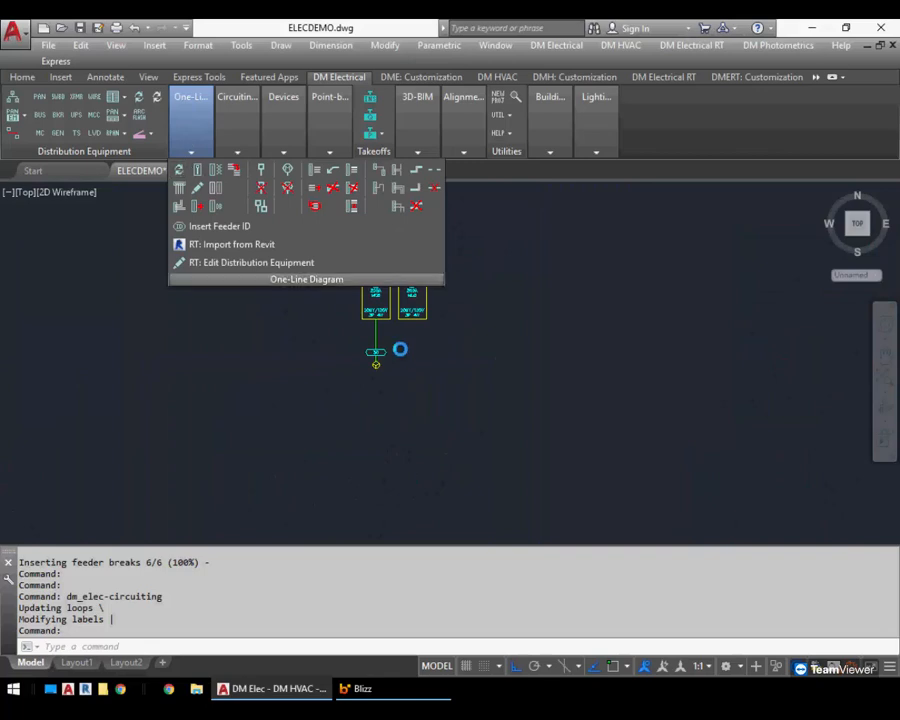
scroll(388, 343, "up", 5)
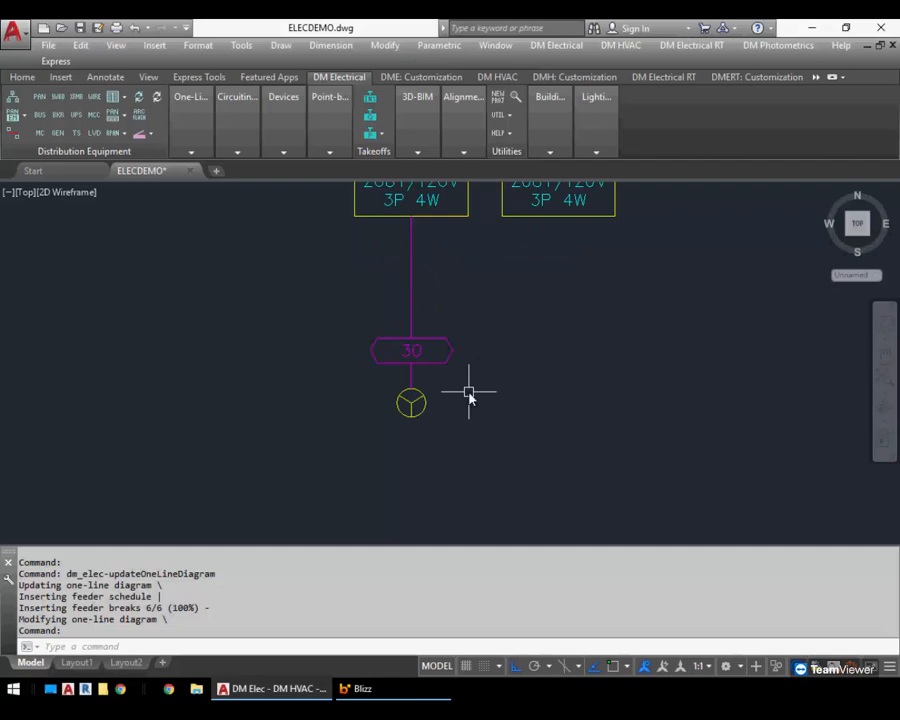
Reopen Circuiting and examine the General Lighting Circuit options for panel L2's AHU-1 circuit
scroll(370, 325, "down", 8)
scroll(386, 407, "up", 6)
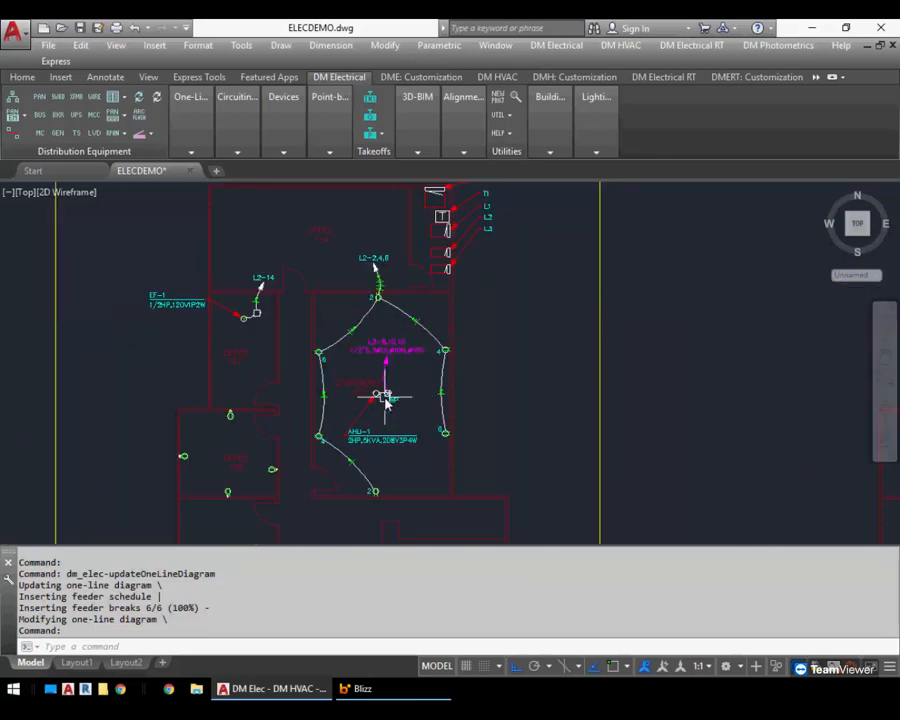
mouse_move(235, 126)
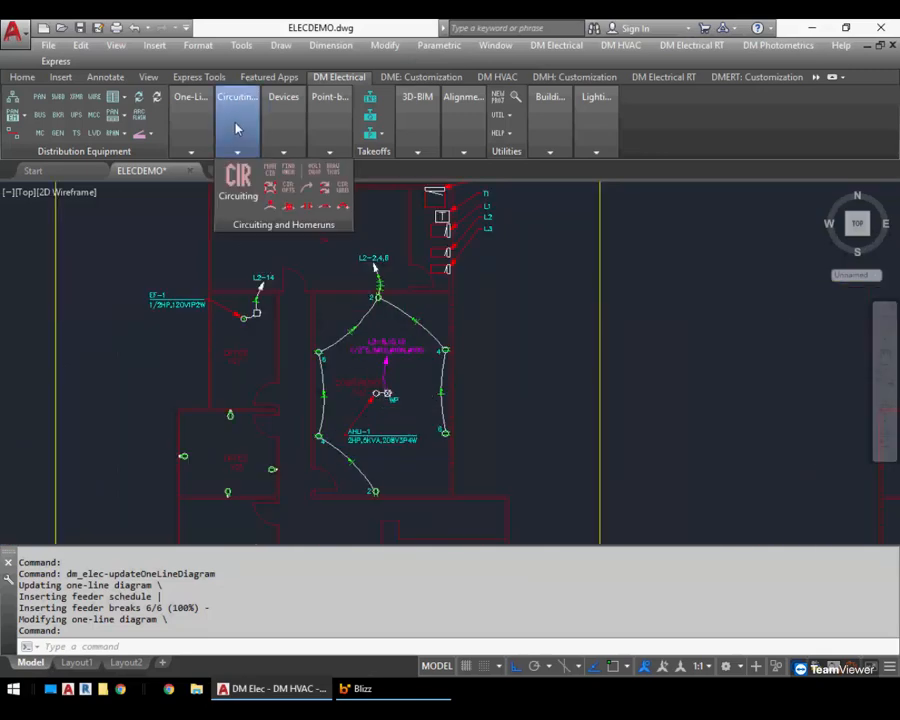
left_click(236, 183)
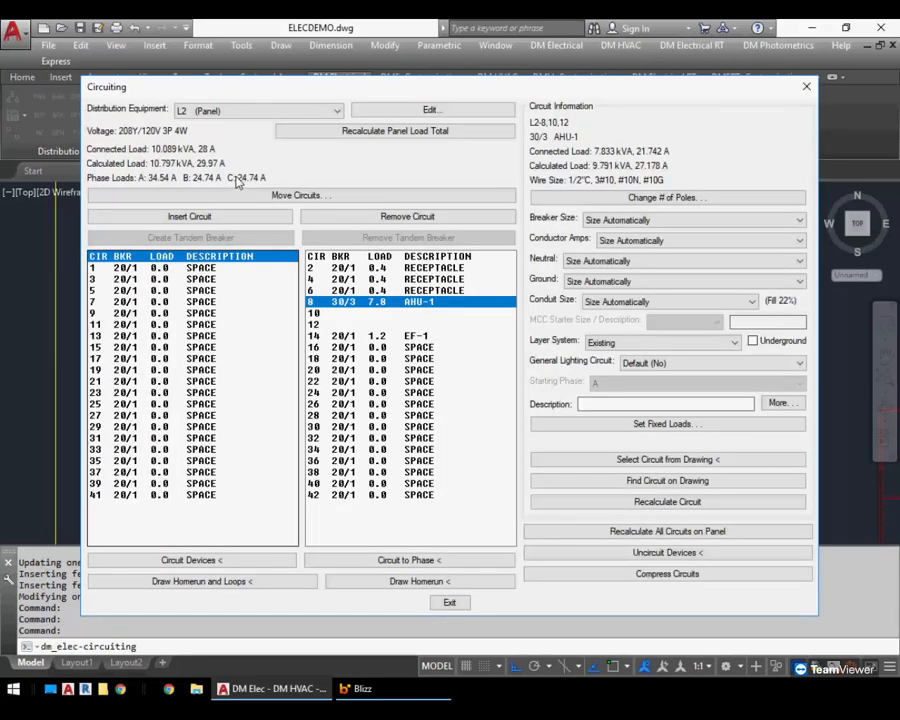
left_click(645, 364)
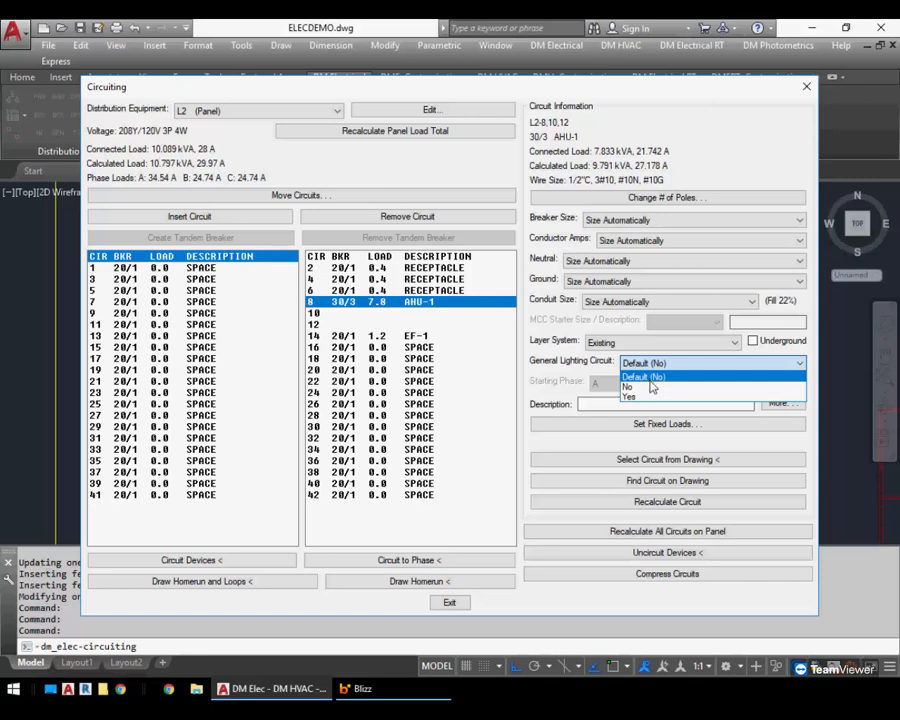
left_click(651, 376)
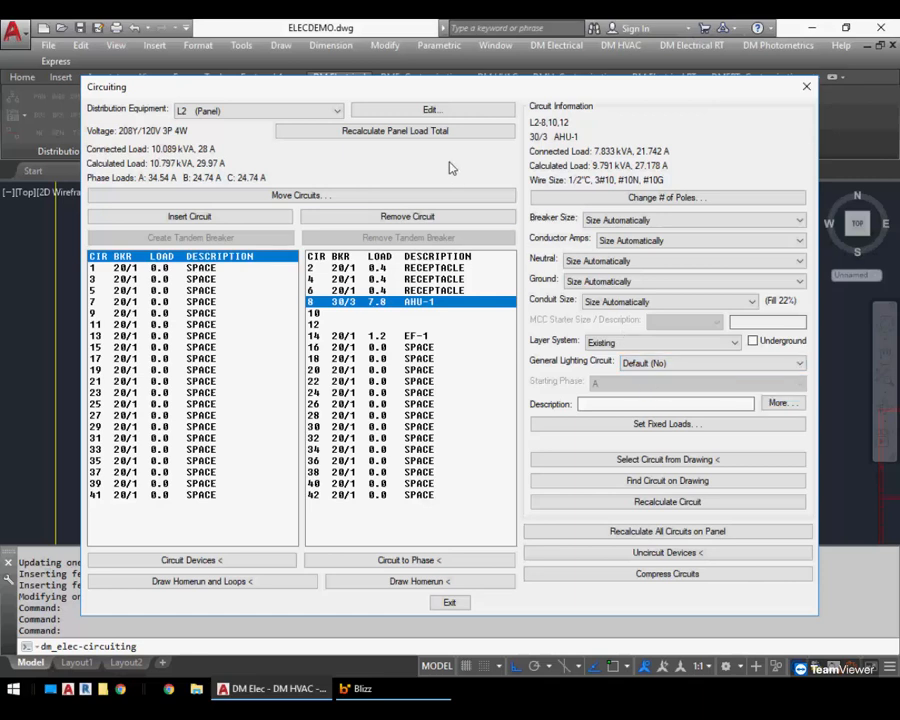
Review panel L2's default general lighting circuit value in its Feeder and Service Calculation Settings, then cancel back to Circuiting
left_click(424, 109)
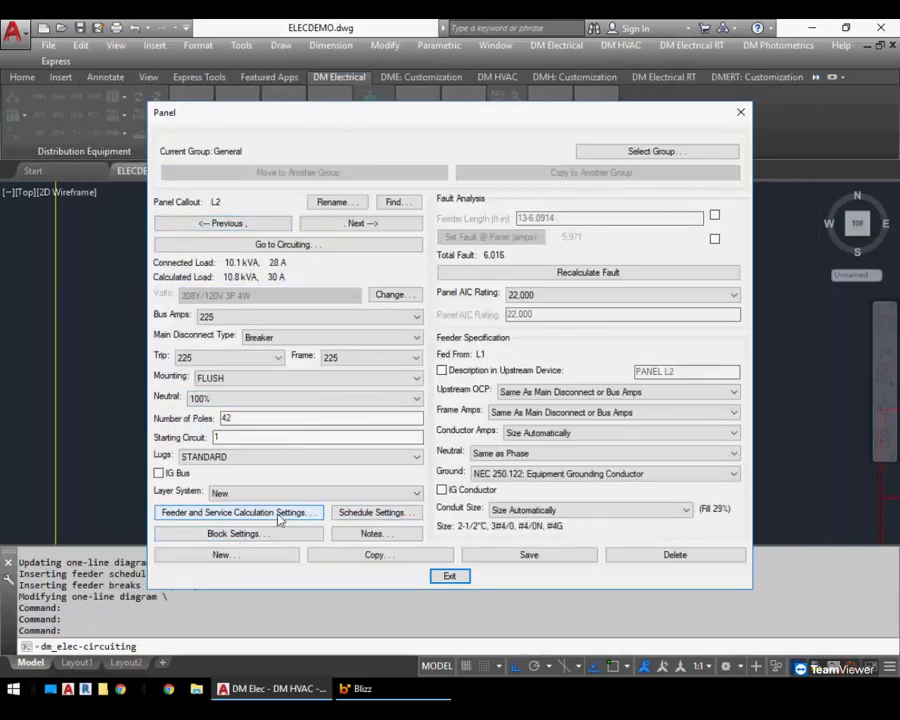
left_click(306, 512)
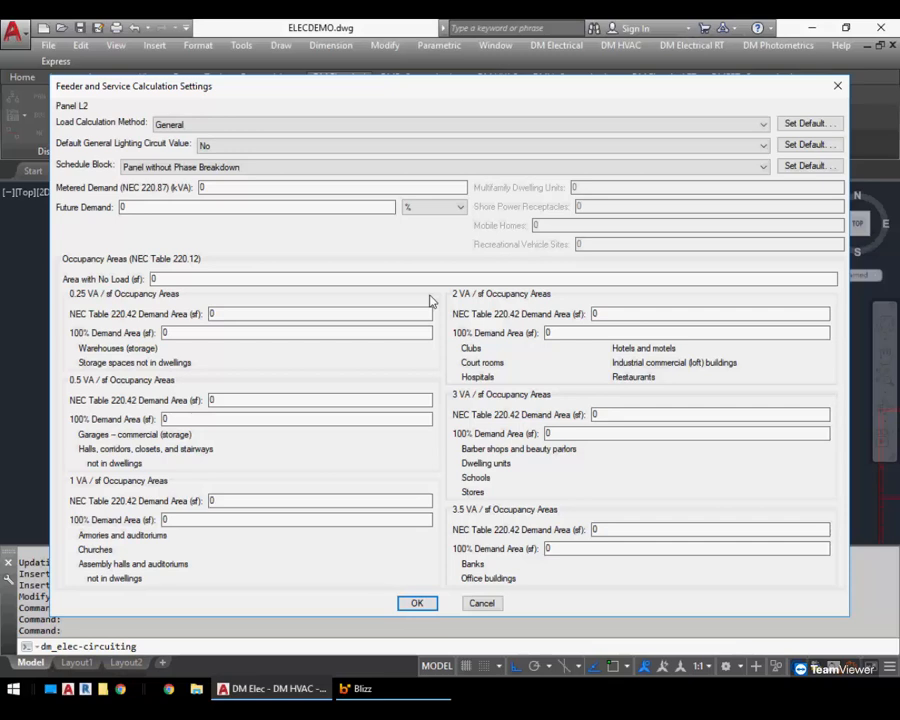
left_click(301, 148)
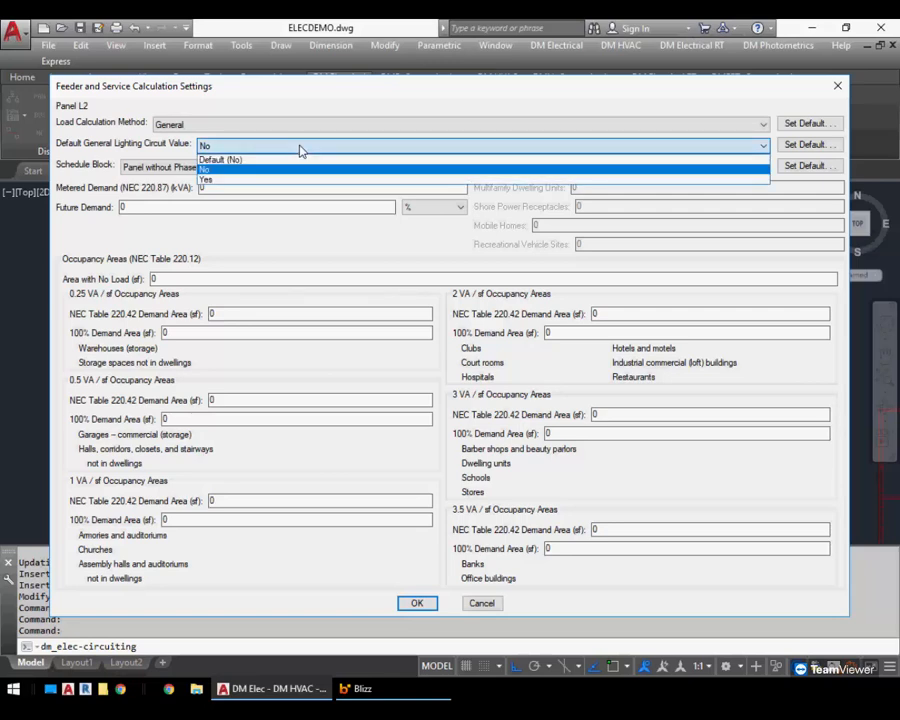
left_click(301, 148)
left_click(226, 147)
left_click(228, 149)
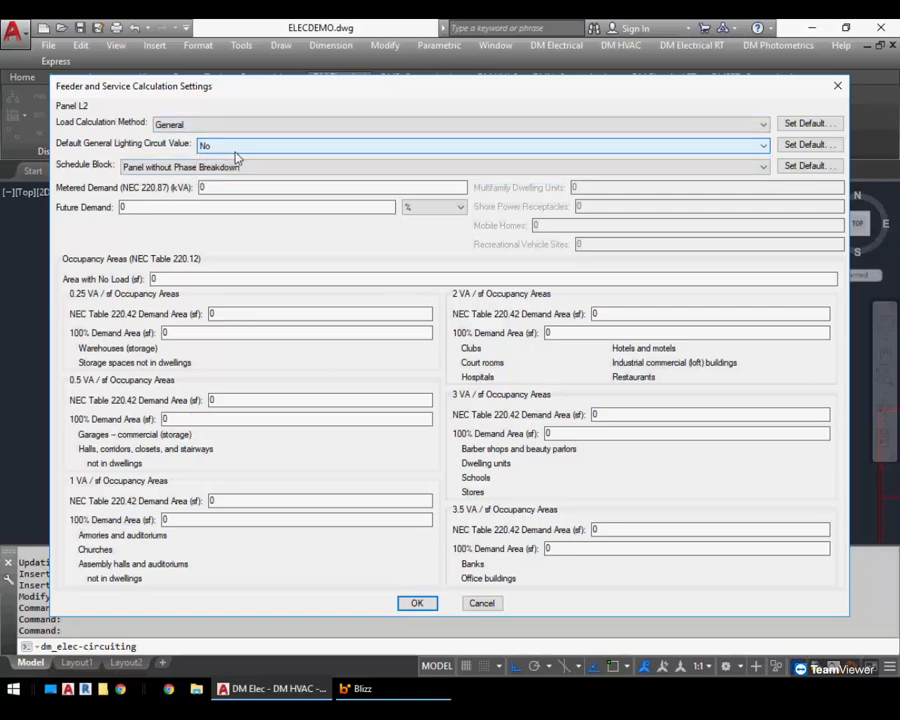
left_click(472, 600)
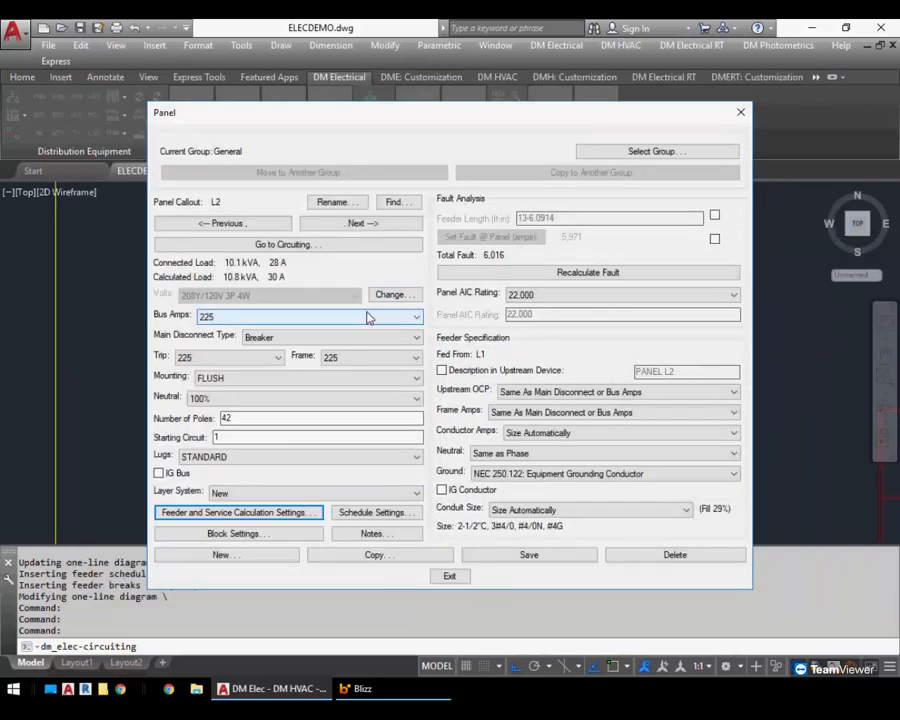
left_click(311, 246)
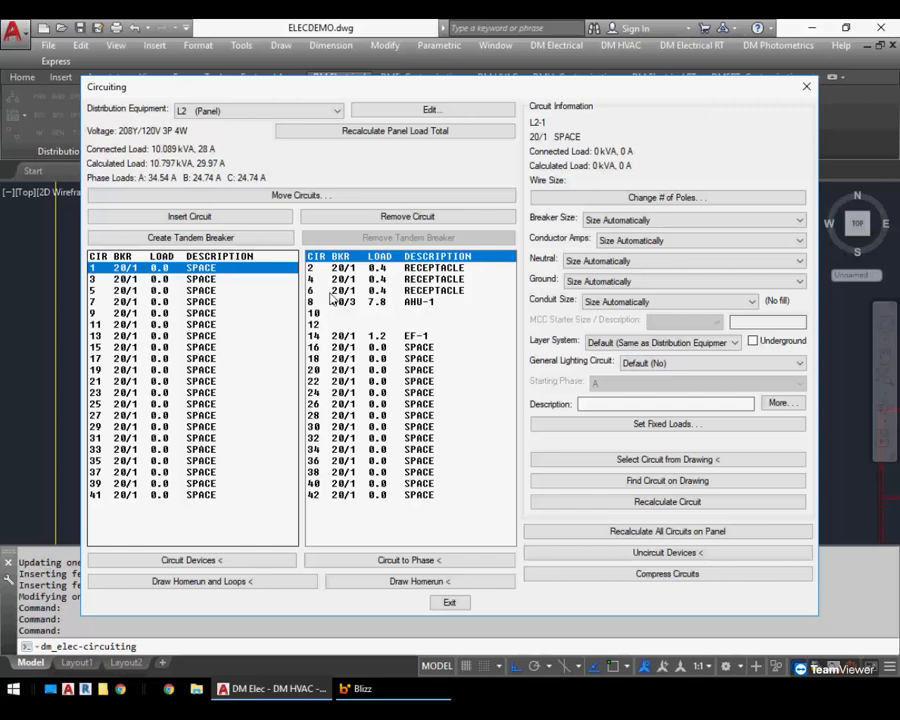
Enter EXISTING as the description of panel L2's circuit 2 receptacle
left_click(363, 270)
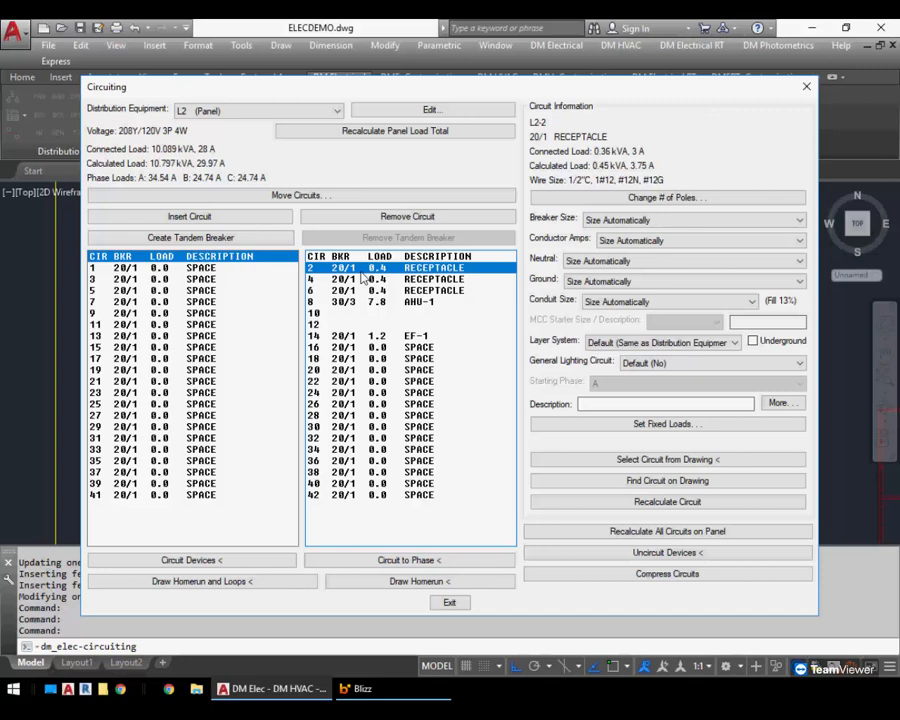
left_click(695, 403)
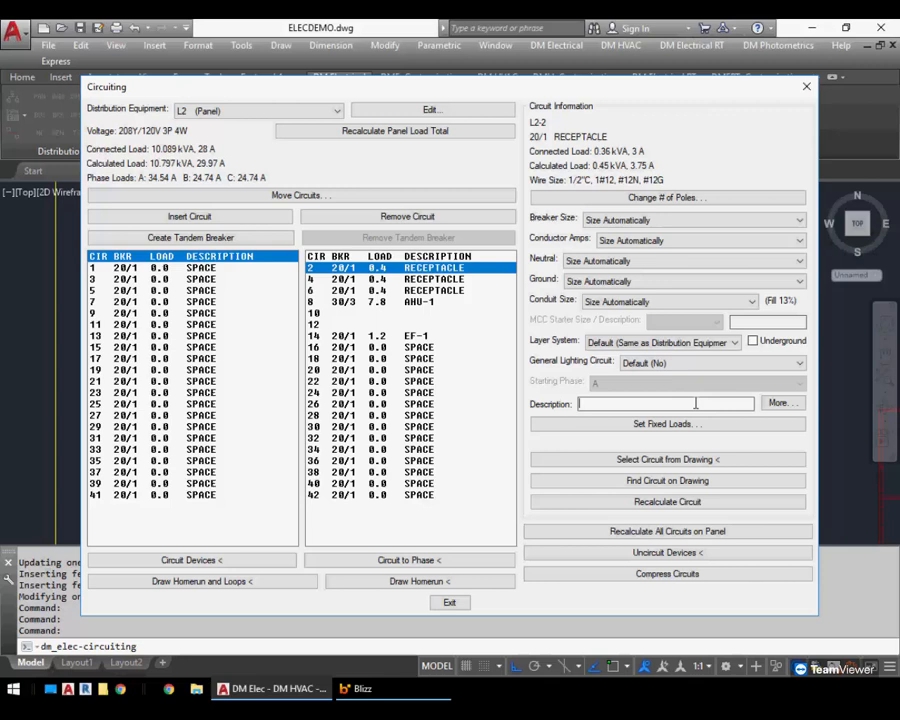
type("EXISTING")
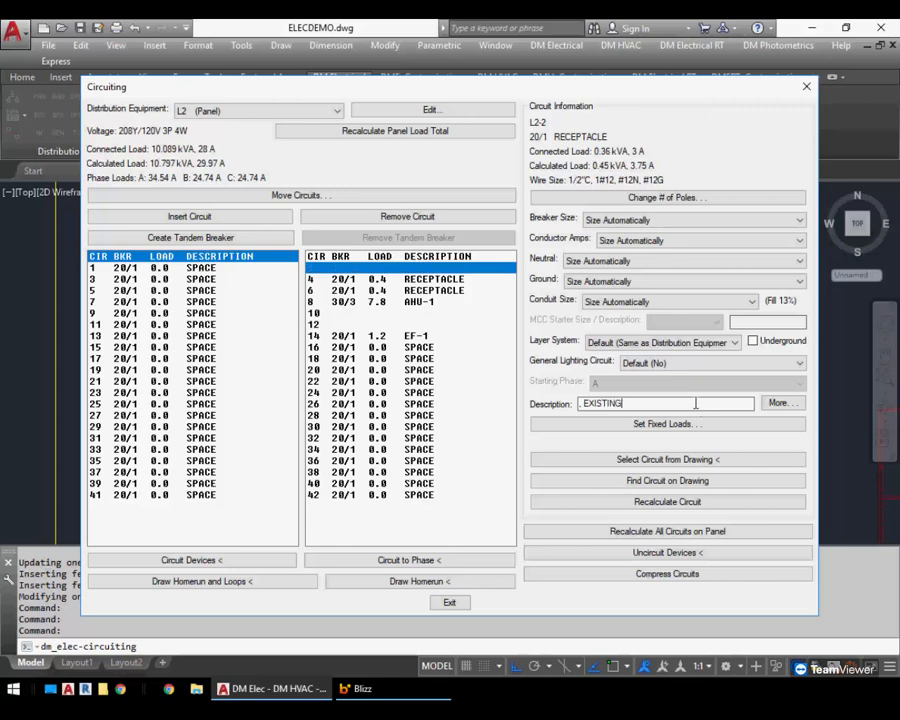
key("Return")
key("Home")
key("Delete")
key("Delete")
key("End")
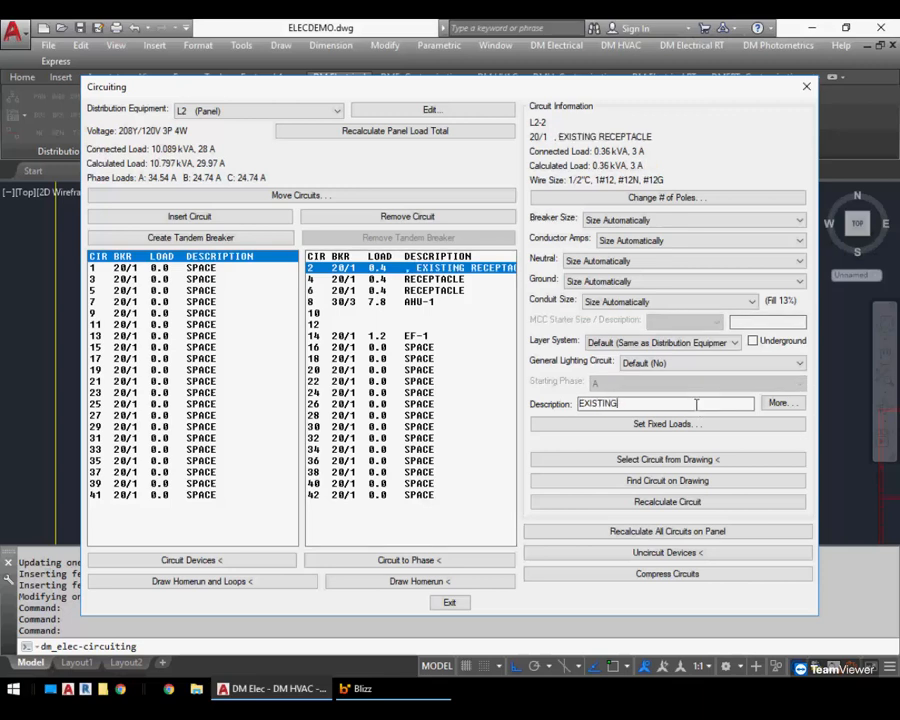
key("Return")
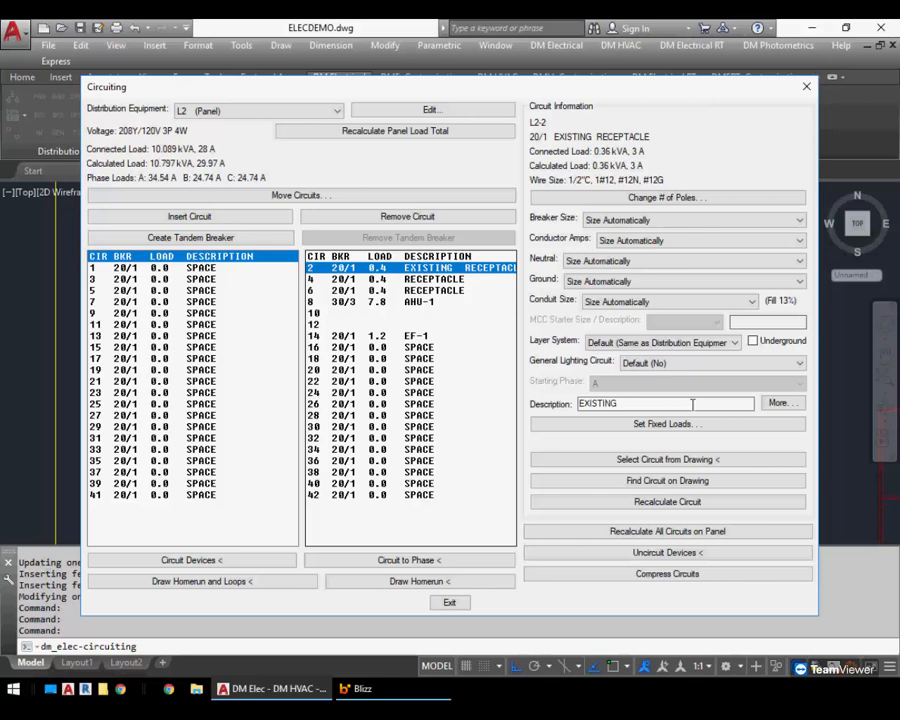
Set the description of panel L2's circuit 1 to XYZ
left_click(205, 269)
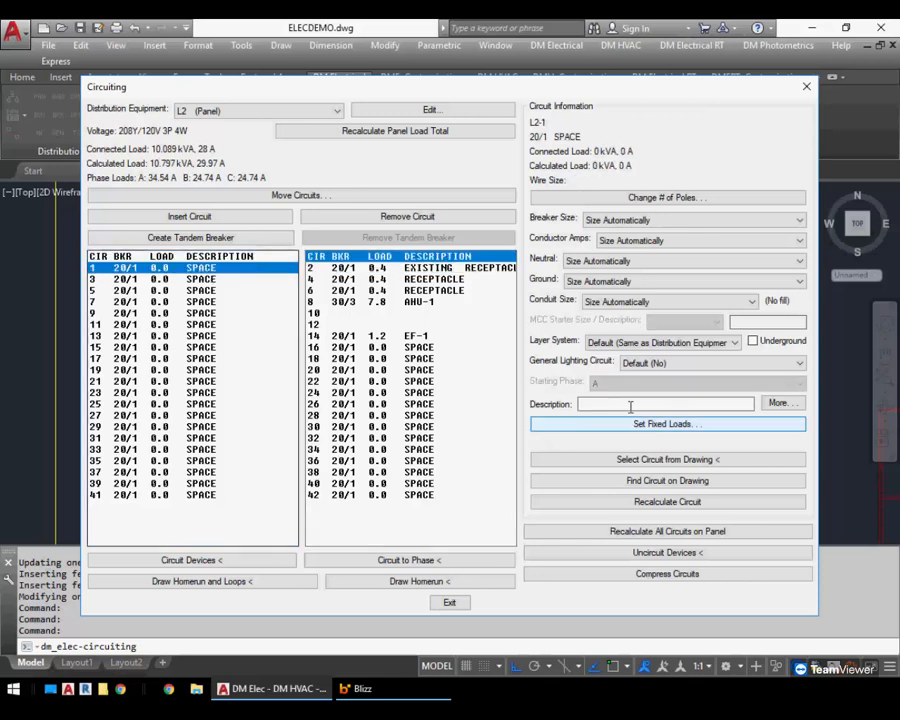
type("SPARE")
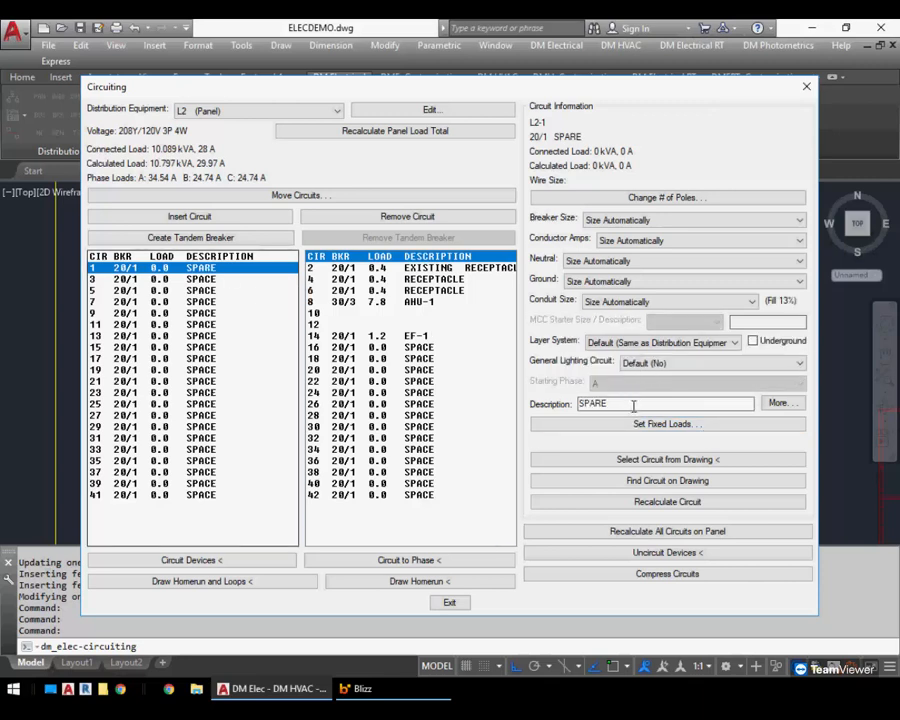
left_click_drag(662, 403, 572, 403)
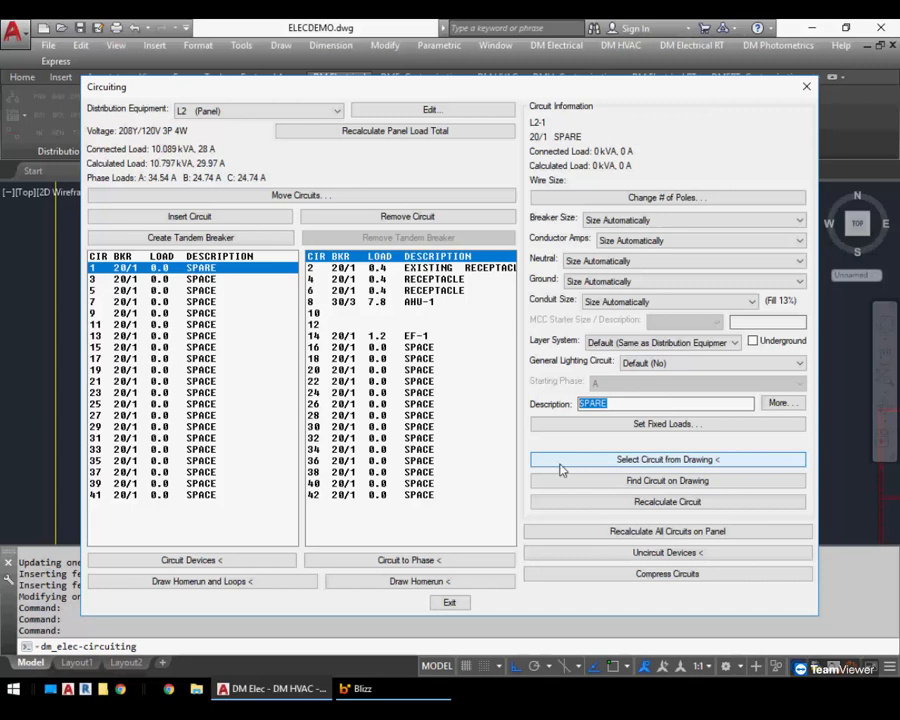
type("XYZ")
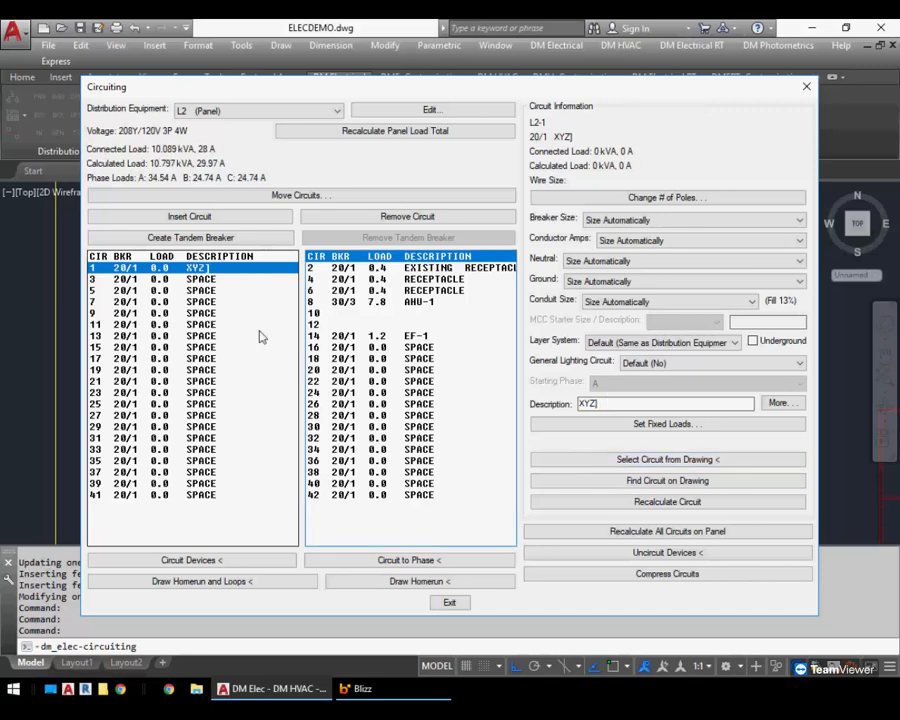
Give circuit 2 a description prefix PRE and suffix POST in the extra description settings
left_click(403, 270)
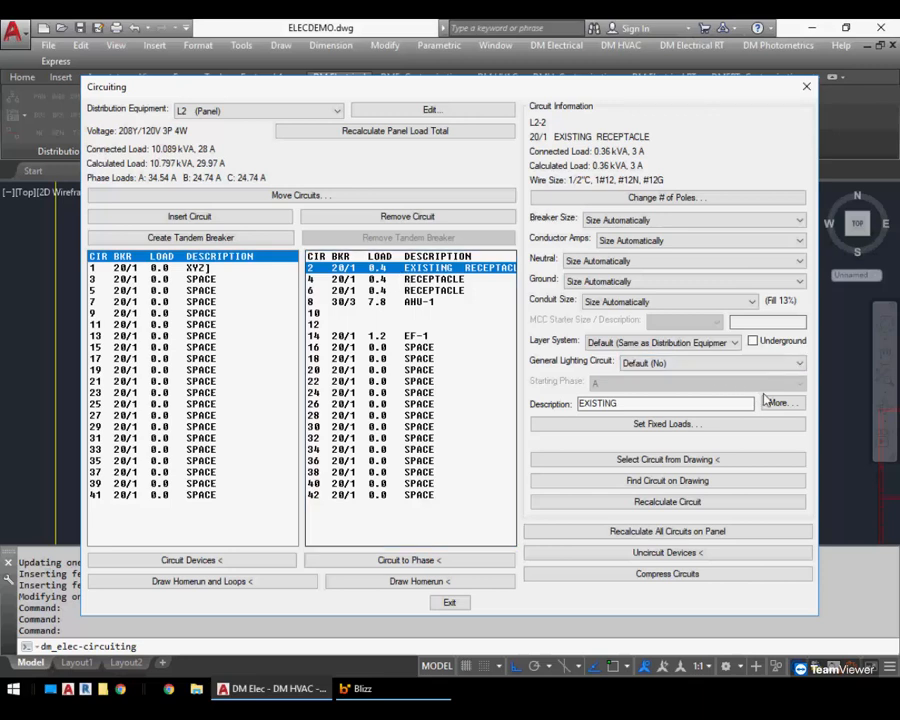
left_click(779, 404)
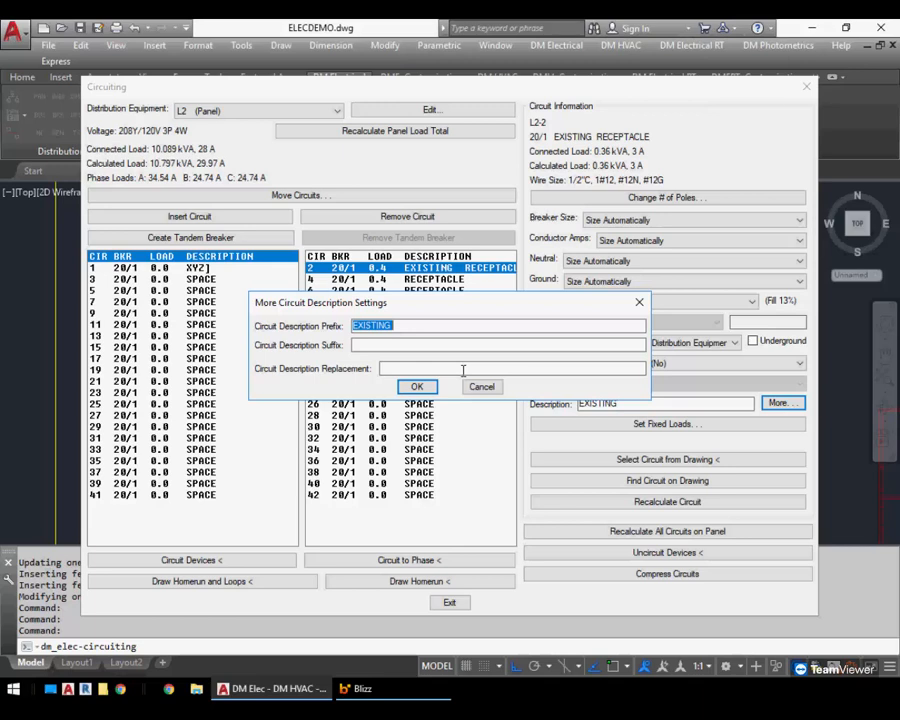
key("BackSpace")
type("PRE")
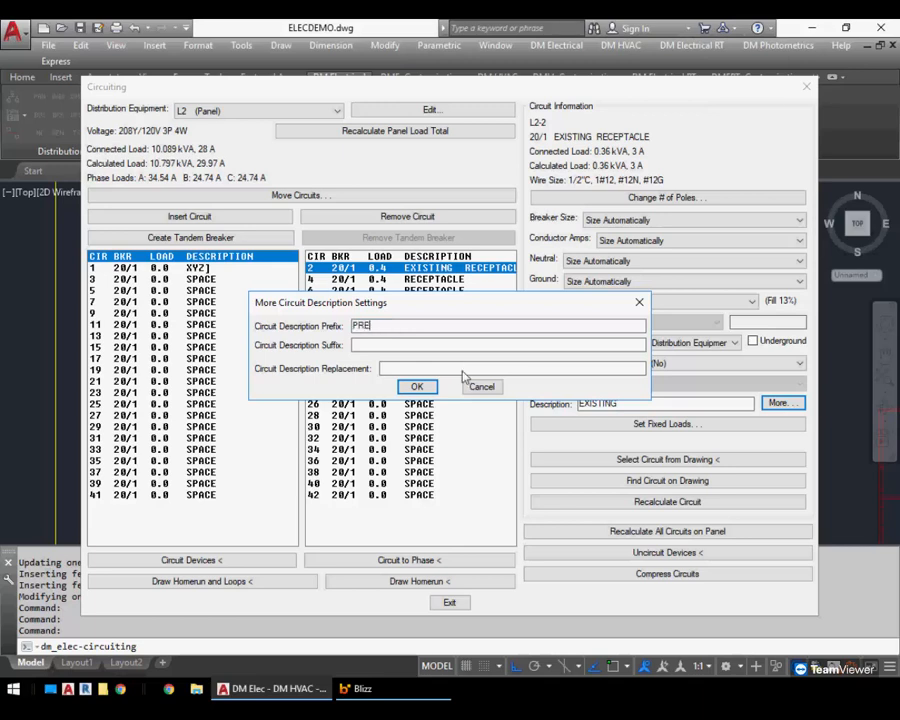
key("Tab")
type("POST")
left_click(413, 387)
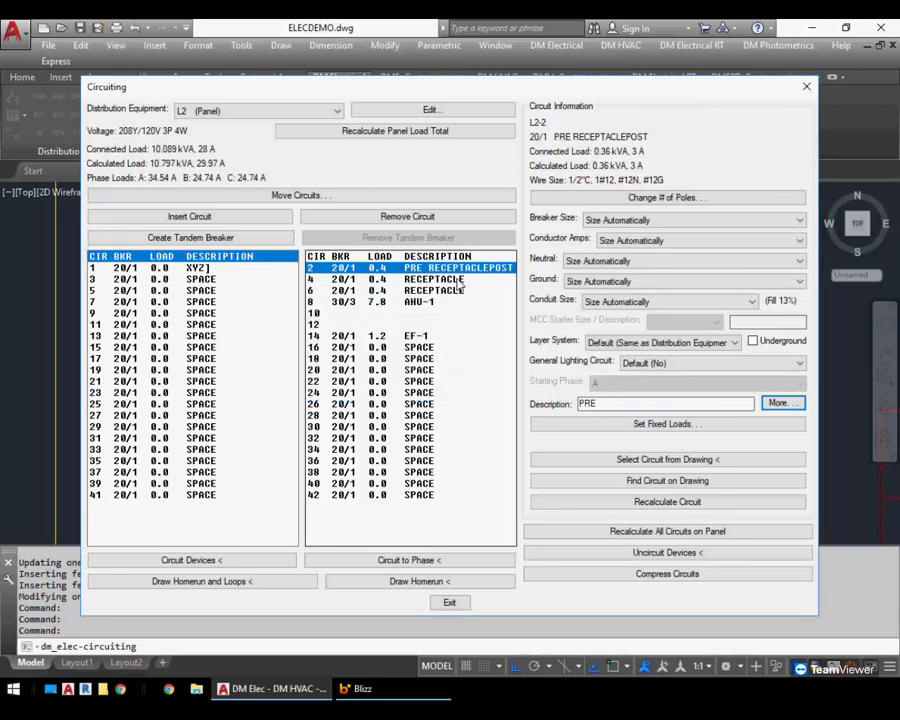
Set circuit 2's description replacement to REPLACE
left_click(780, 403)
left_click(491, 369)
type("REPLACE")
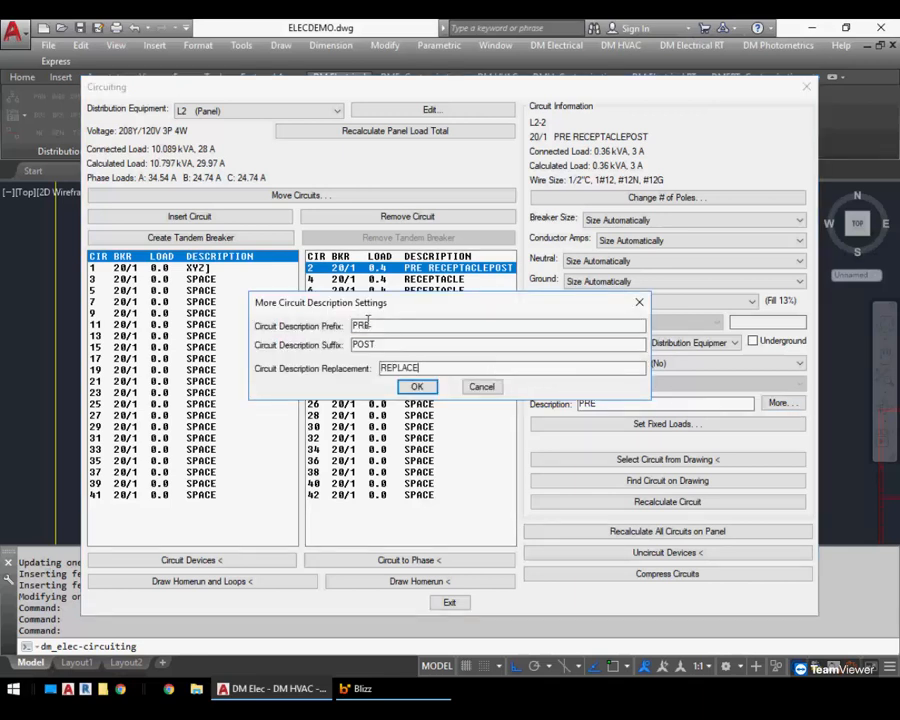
left_click(413, 387)
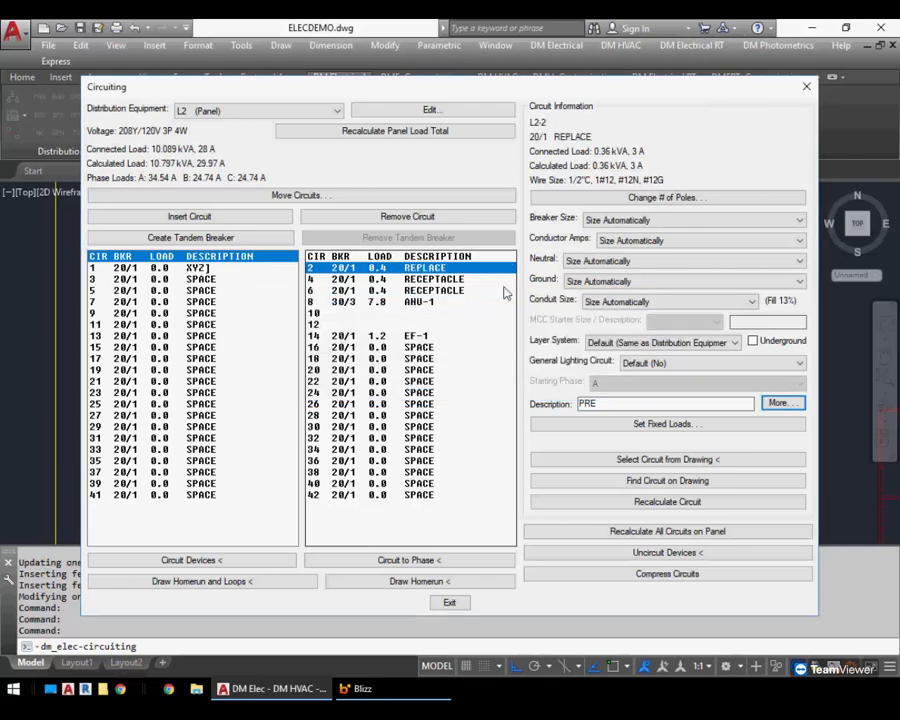
Reopen circuit 2's extra description settings to review them, then cancel
left_click(779, 403)
left_click(441, 367)
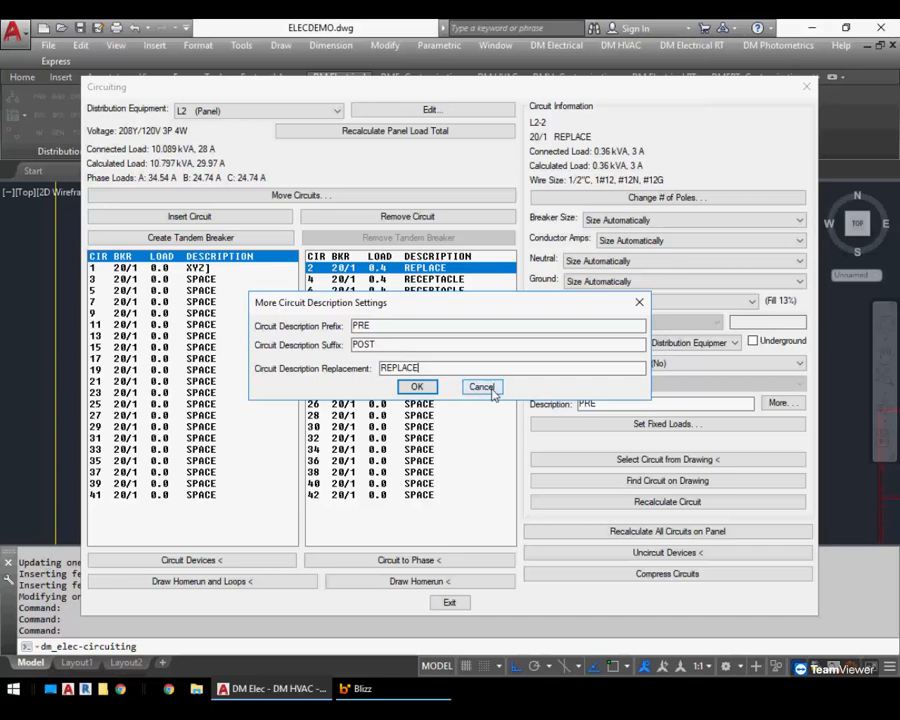
left_click(482, 388)
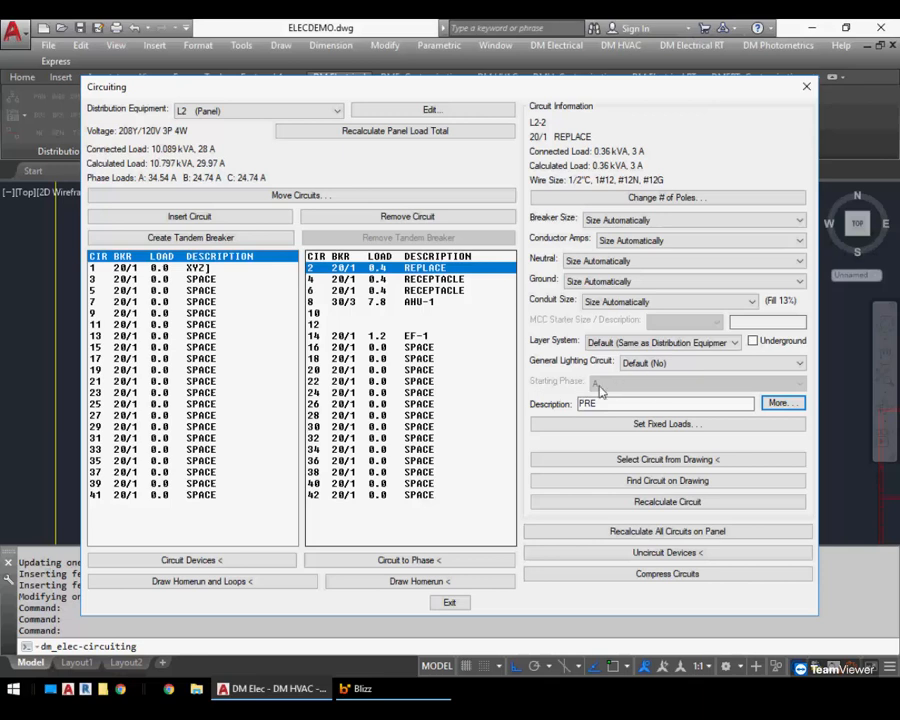
Close the Circuiting dialog so the panel L2 changes update the drawing
key("Down")
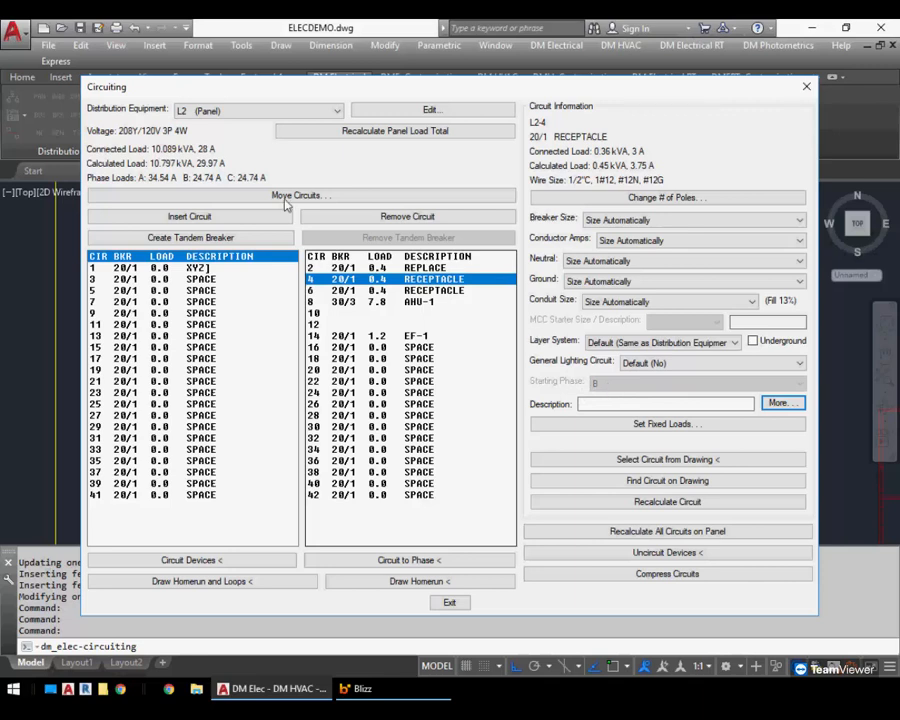
left_click(239, 112)
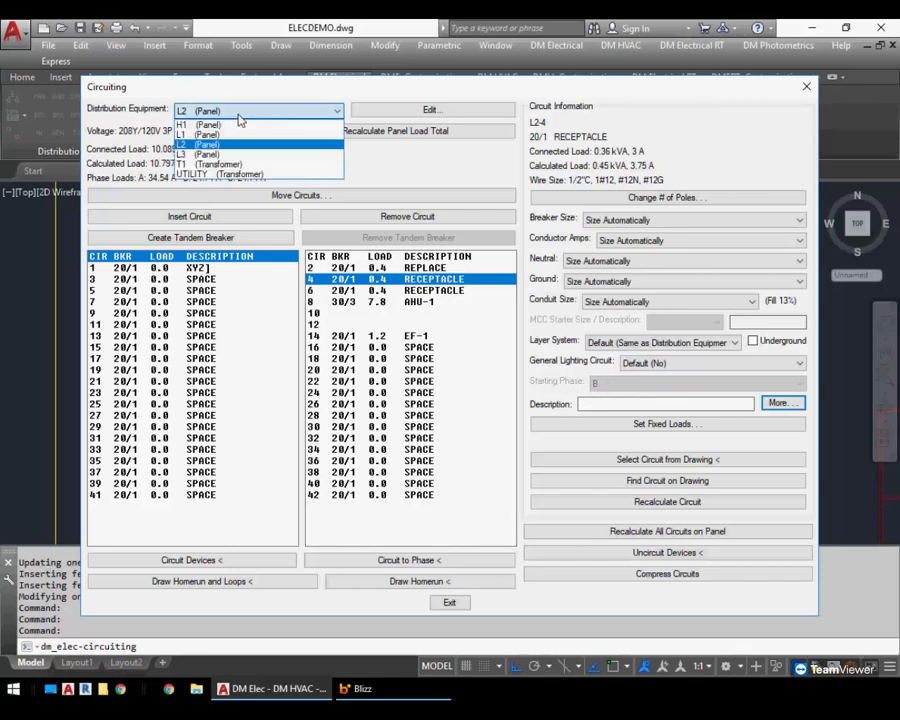
left_click(239, 113)
left_click(449, 602)
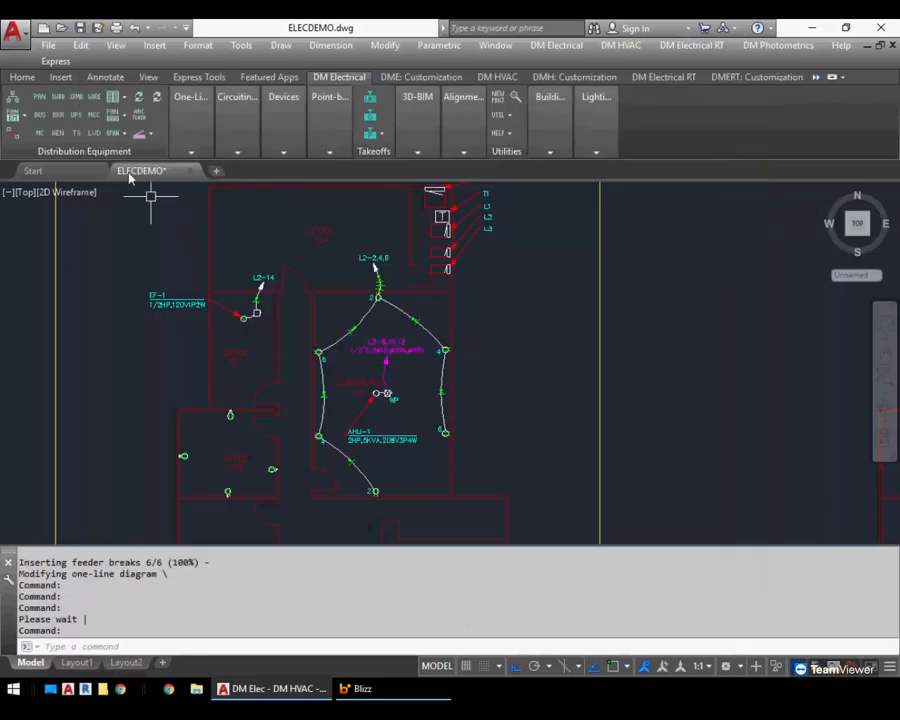
Create a new switchboard named S in the Switchboard dialog
left_click(57, 97)
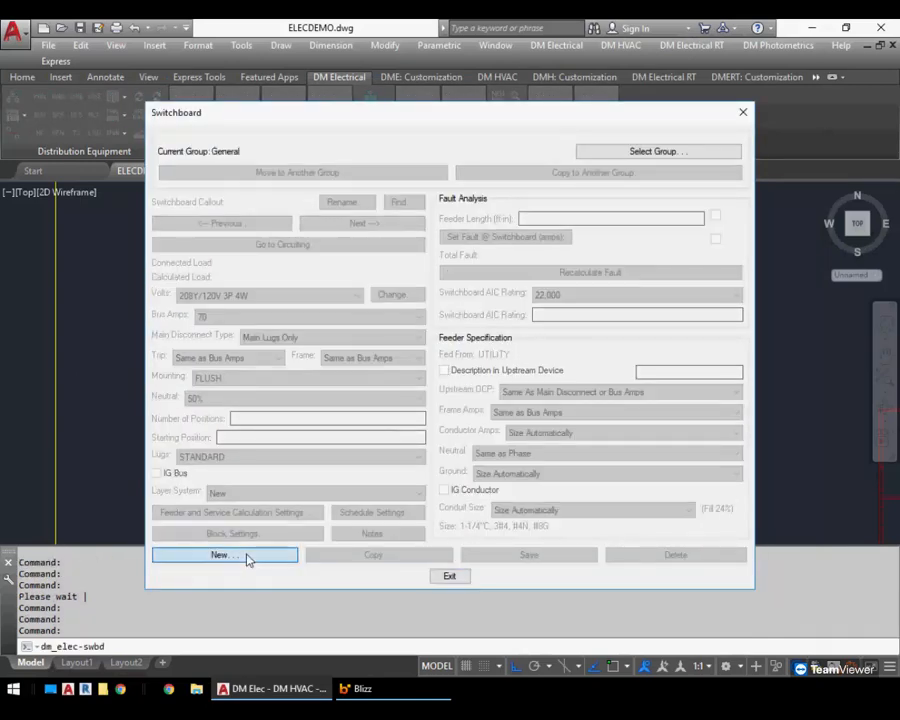
left_click(248, 556)
type("S")
key("Return")
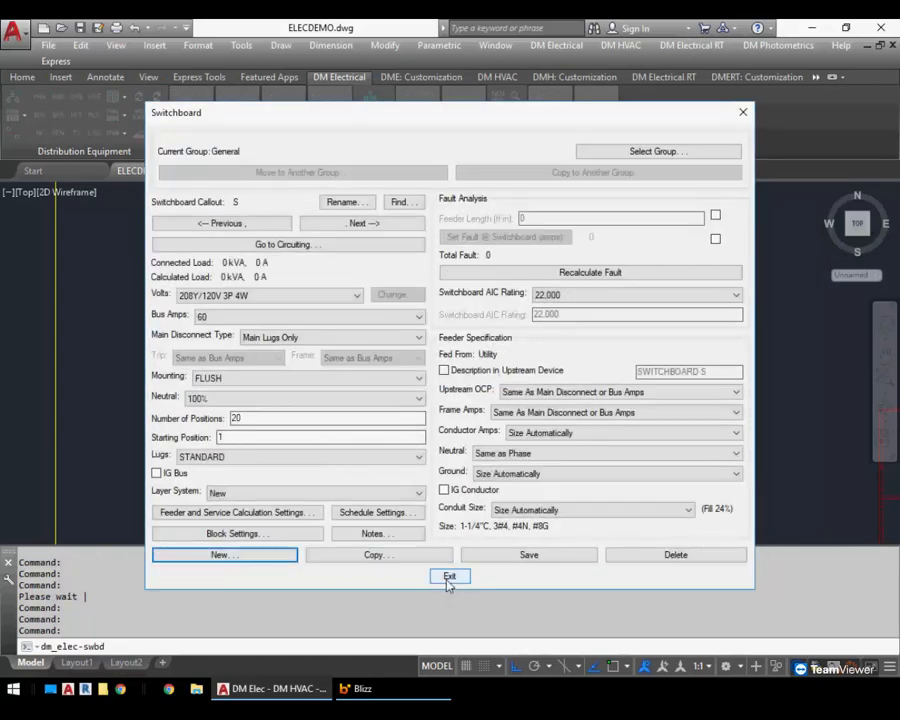
Open circuiting for switchboard S and change circuit 1 to a single-pole breaker
left_click(350, 245)
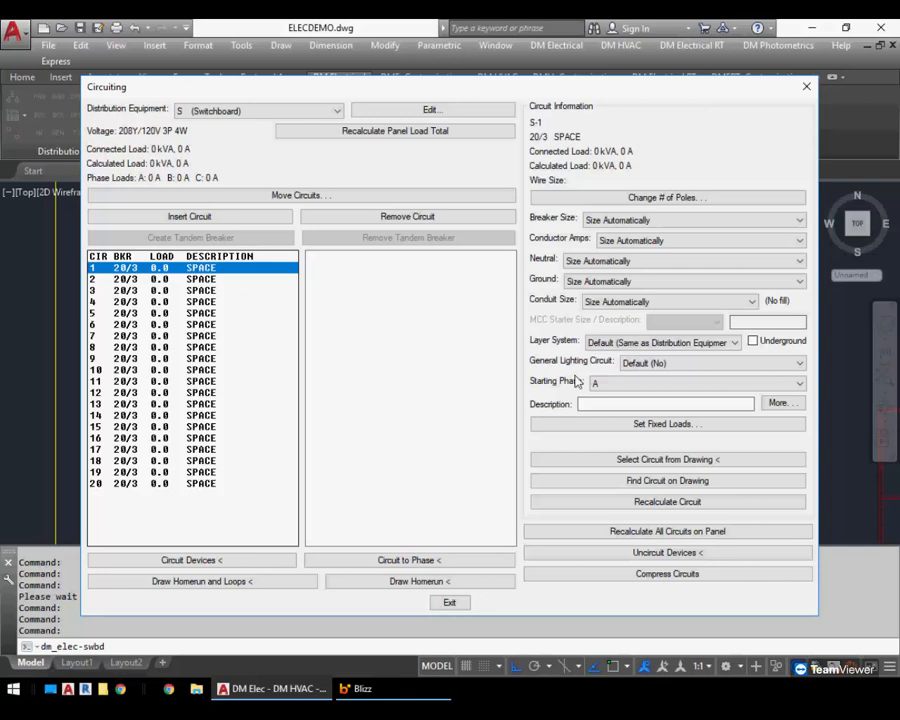
left_click(625, 385)
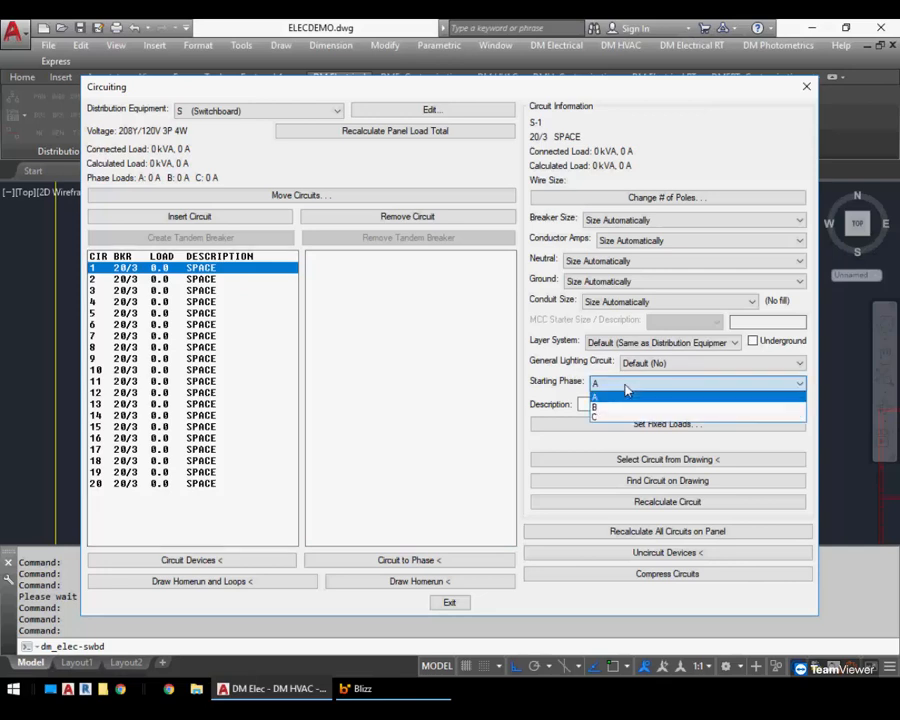
left_click(624, 388)
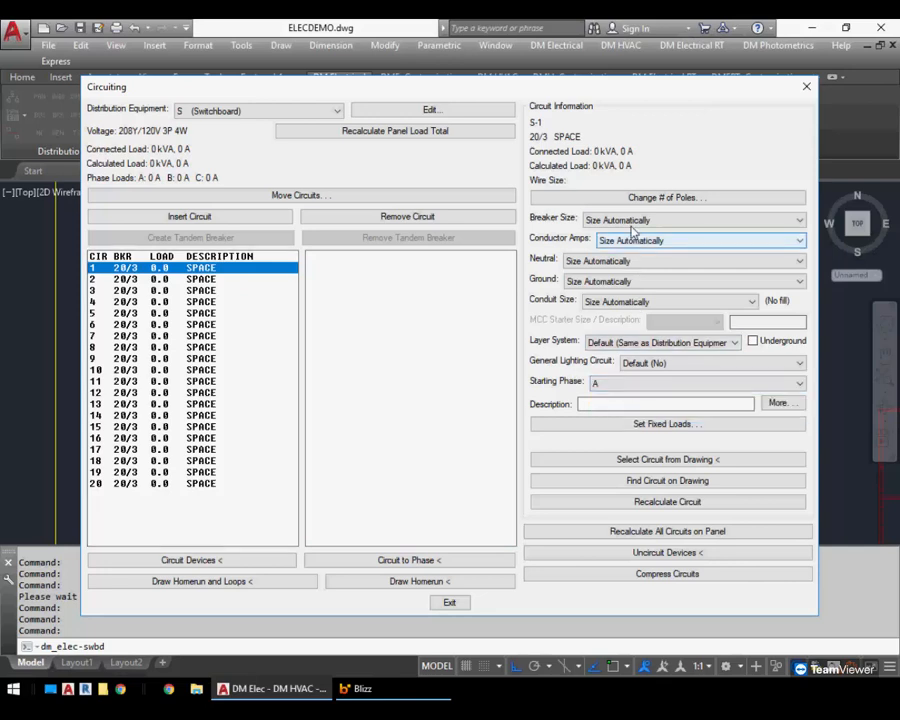
left_click(650, 197)
left_click(362, 349)
left_click(414, 403)
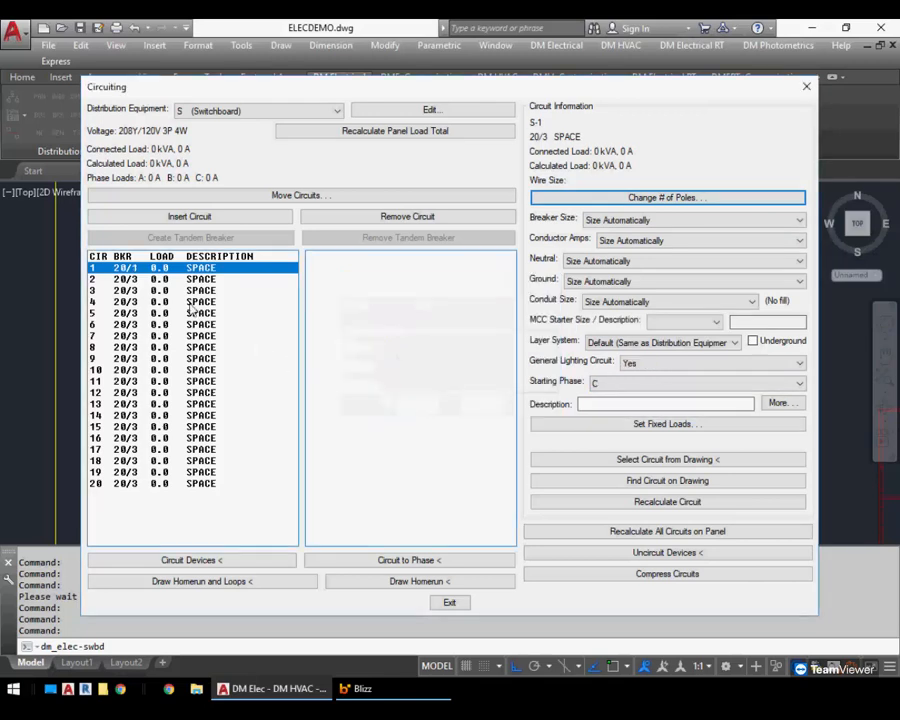
Change switchboard circuit 2 to a single-pole breaker with starting phase B
left_click(226, 280)
left_click(595, 197)
left_click(370, 347)
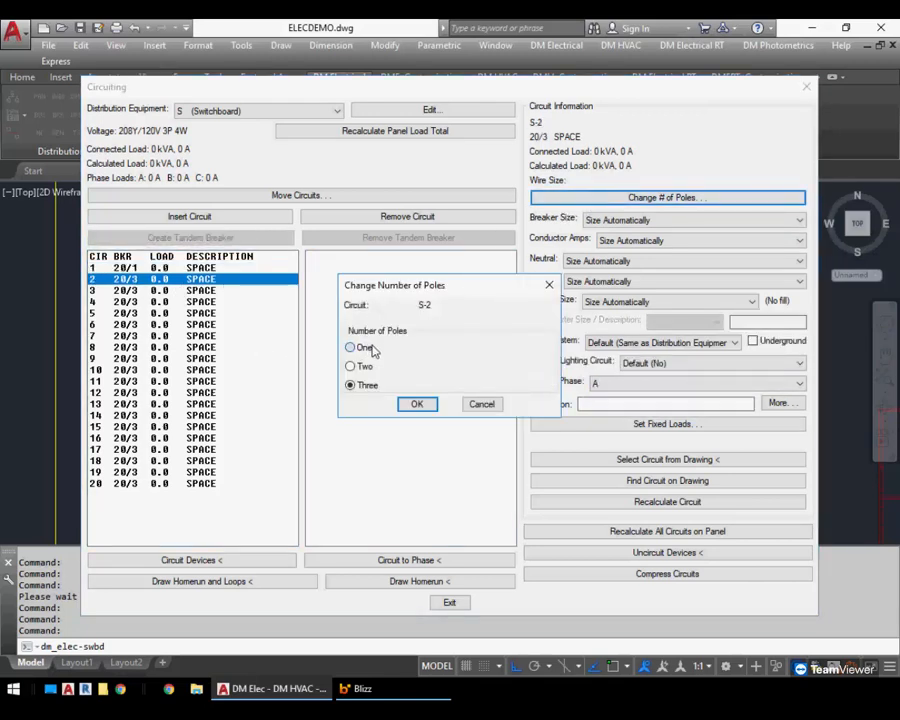
left_click(414, 403)
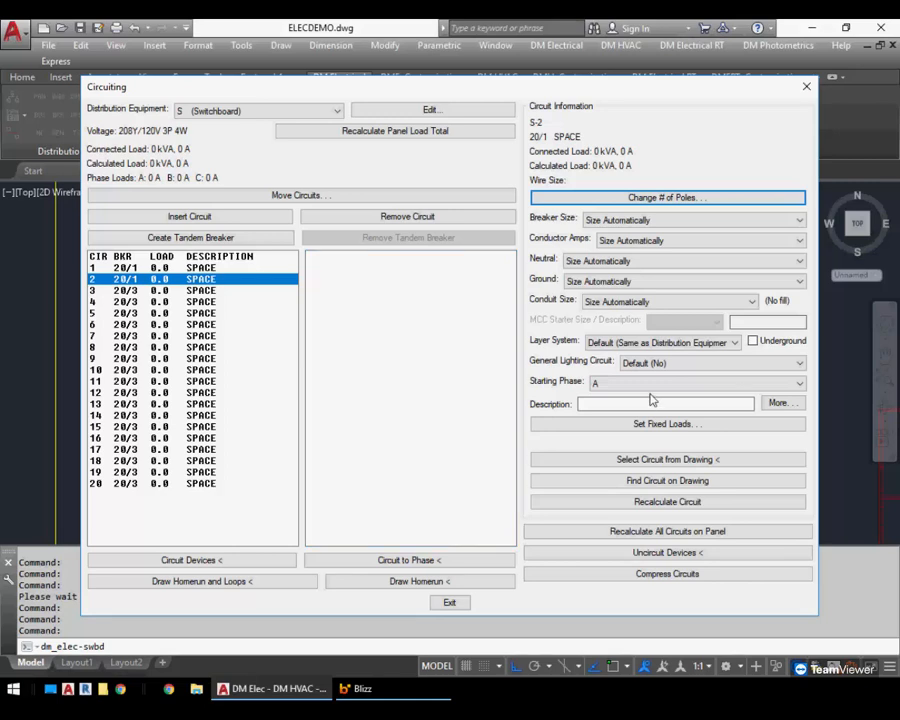
left_click(611, 386)
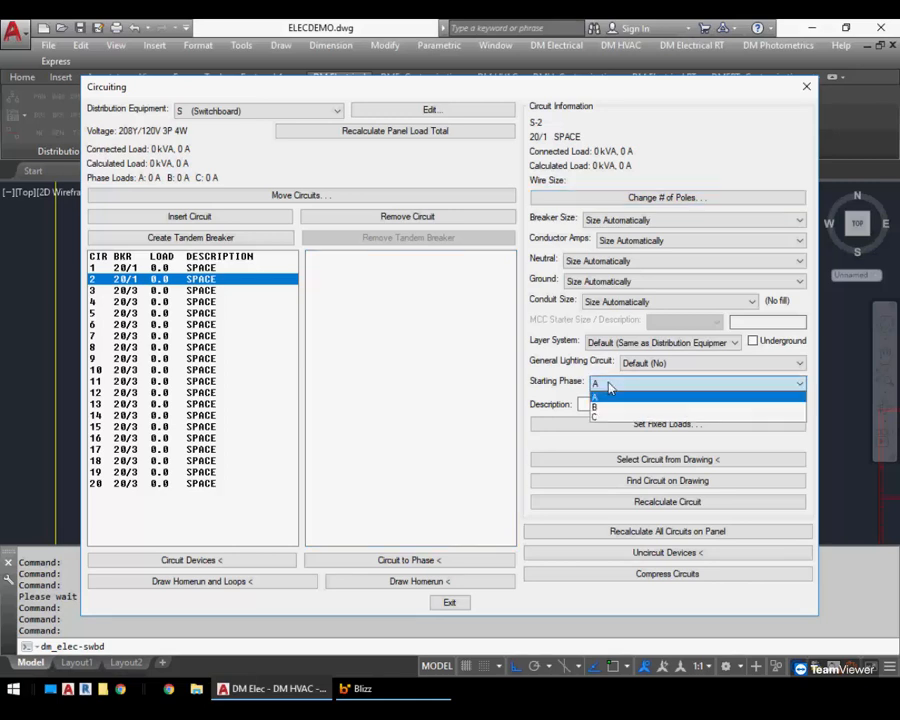
left_click(594, 407)
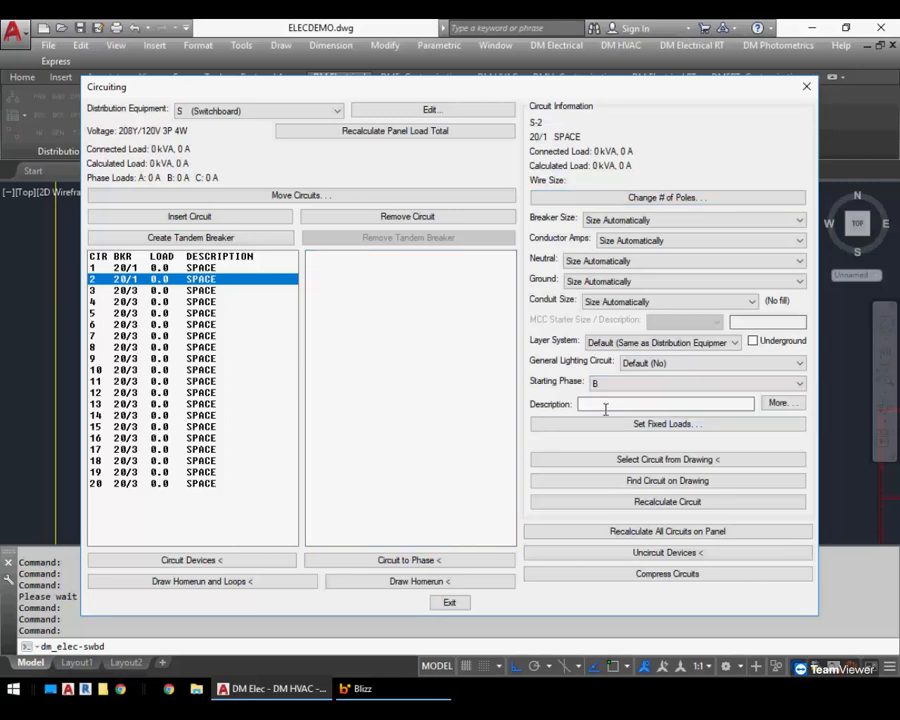
Set a fixed lighting load of 1 on switchboard circuit 1
left_click(159, 269)
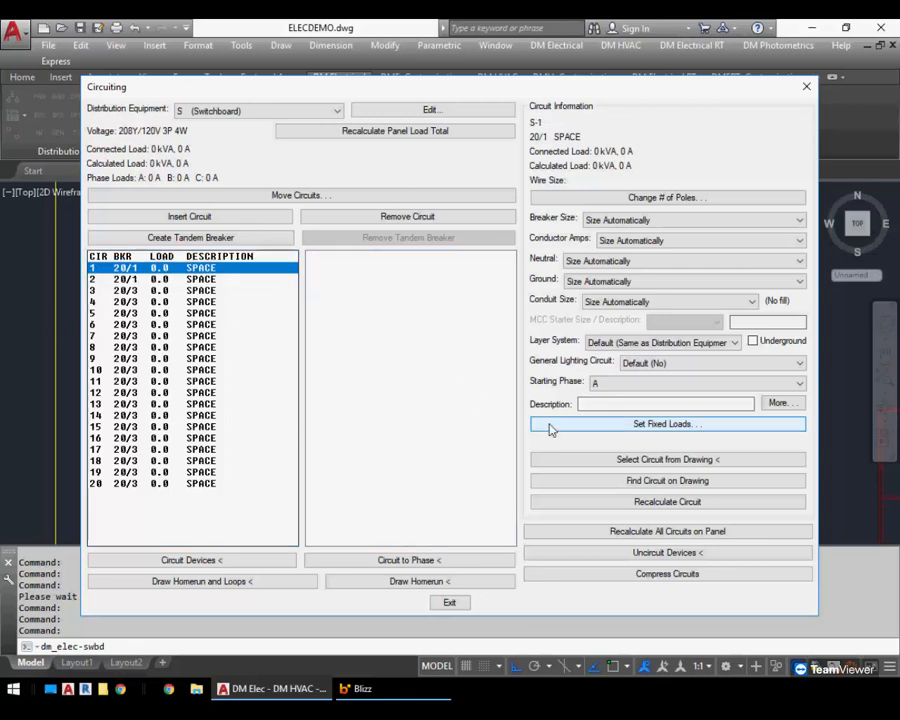
left_click(603, 424)
left_click(297, 294)
type("1")
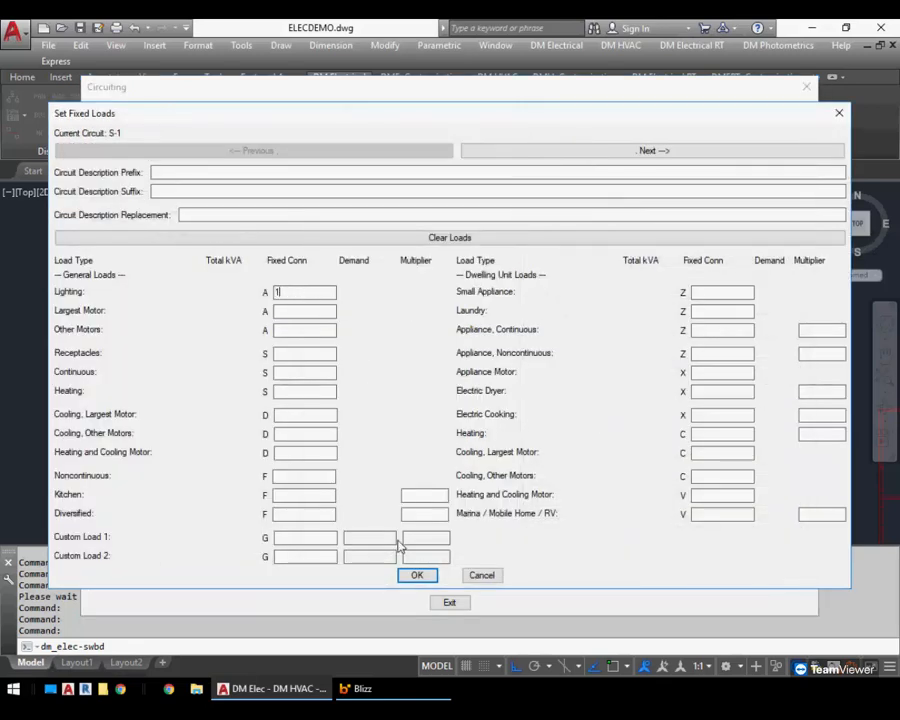
key("Return")
Set a fixed lighting load of 2 on switchboard circuit 2 and exit Circuiting
left_click(186, 277)
left_click(632, 421)
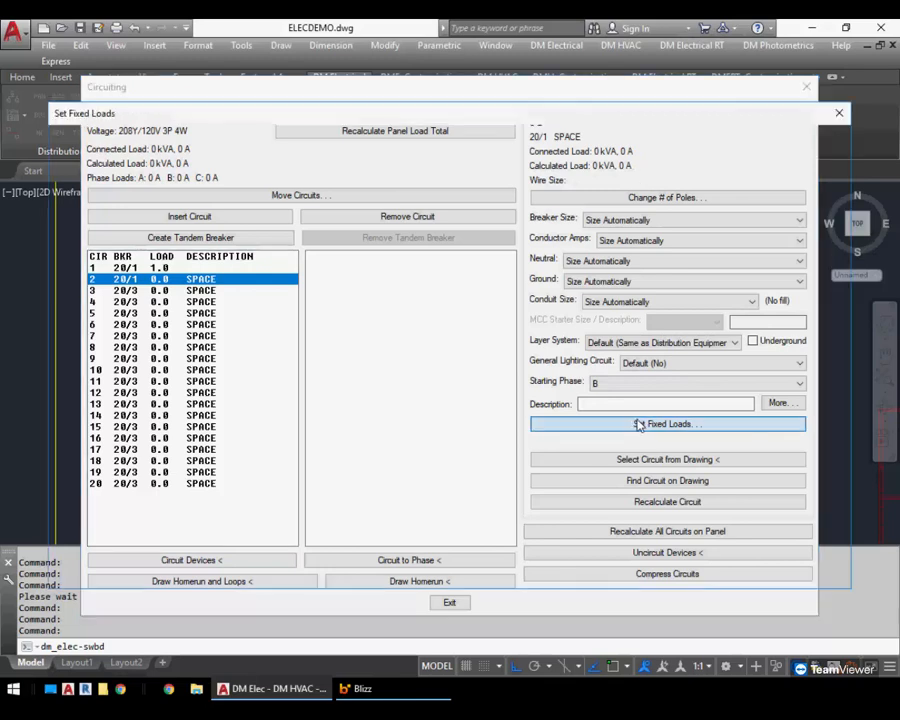
left_click(300, 292)
type("2")
left_click(417, 575)
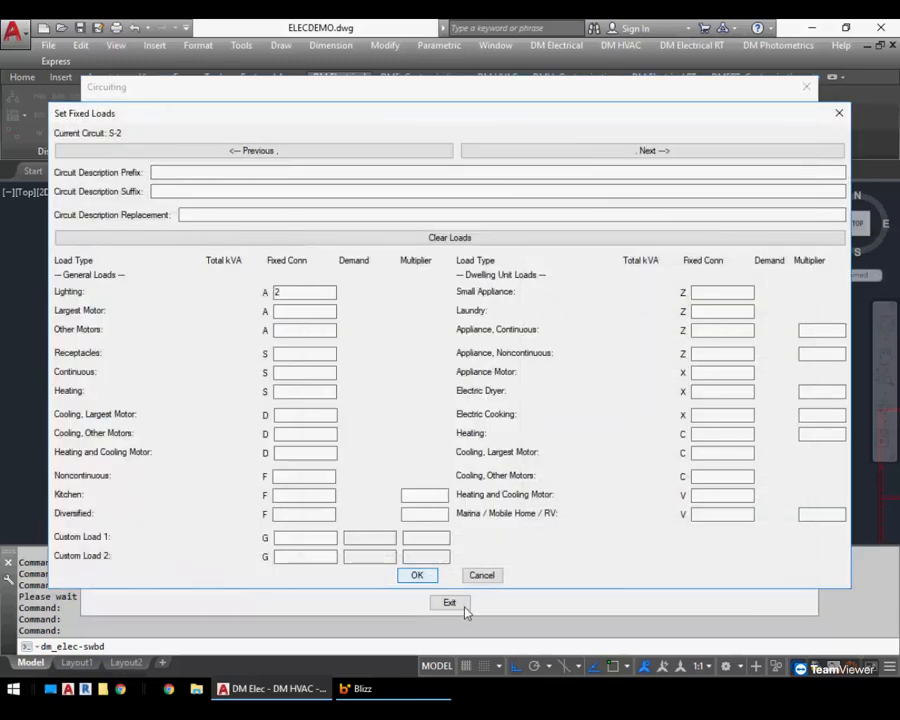
left_click(450, 603)
Insert the distribution equipment schedule for switchboard S into the drawing
middle_click_drag(400, 370, 210, 375)
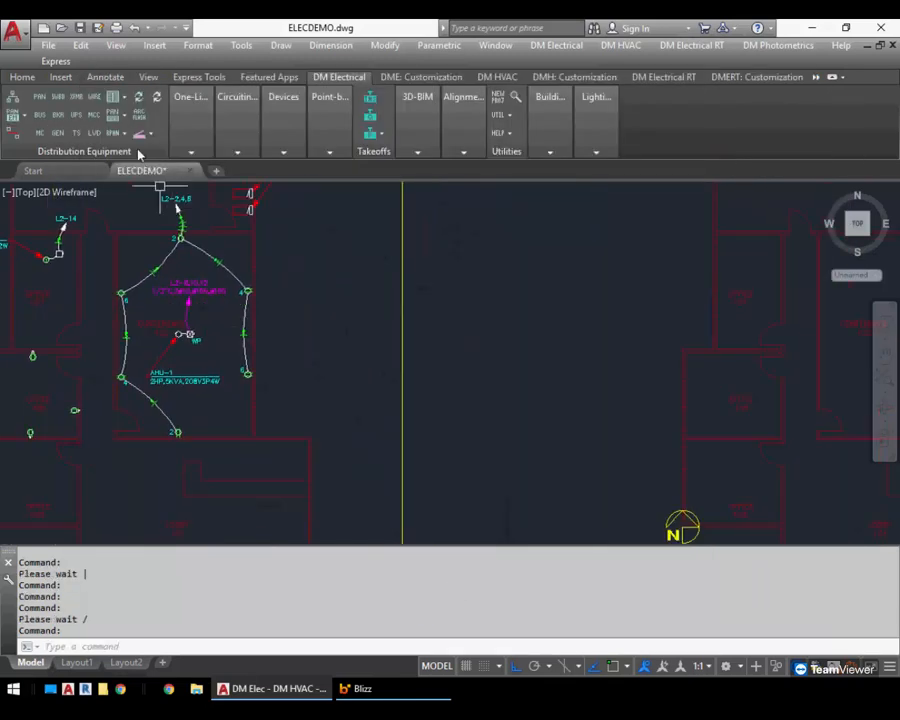
left_click(119, 97)
left_click(121, 121)
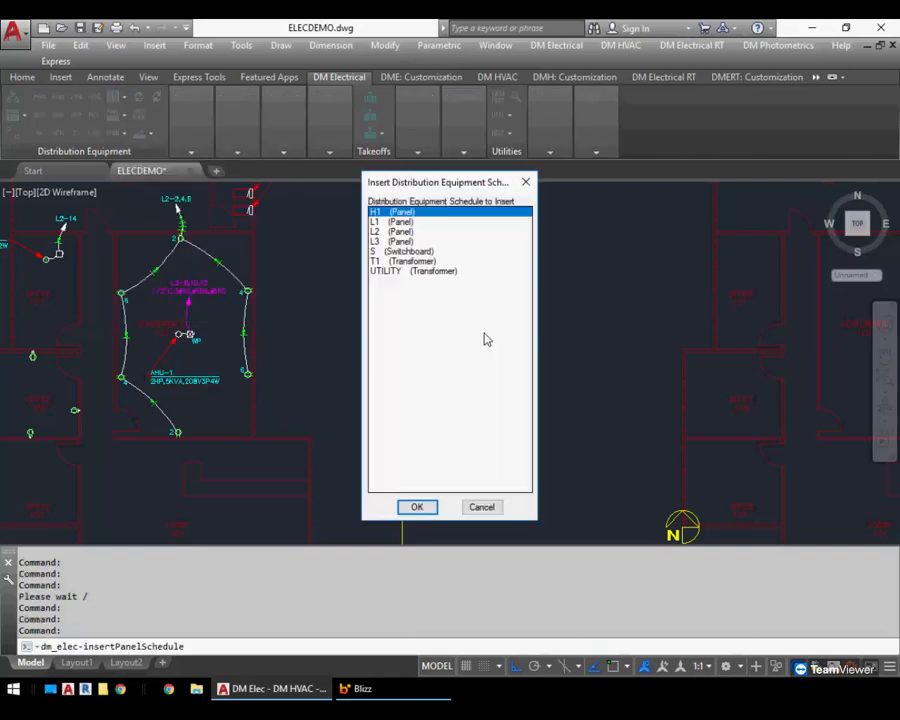
double_click(406, 252)
scroll(463, 367, "down", 8)
mouse_move(475, 370)
middle_mouse_down()
mouse_move(470, 404)
mouse_move(413, 492)
middle_mouse_up()
left_click(534, 257)
scroll(538, 281, "up", 5)
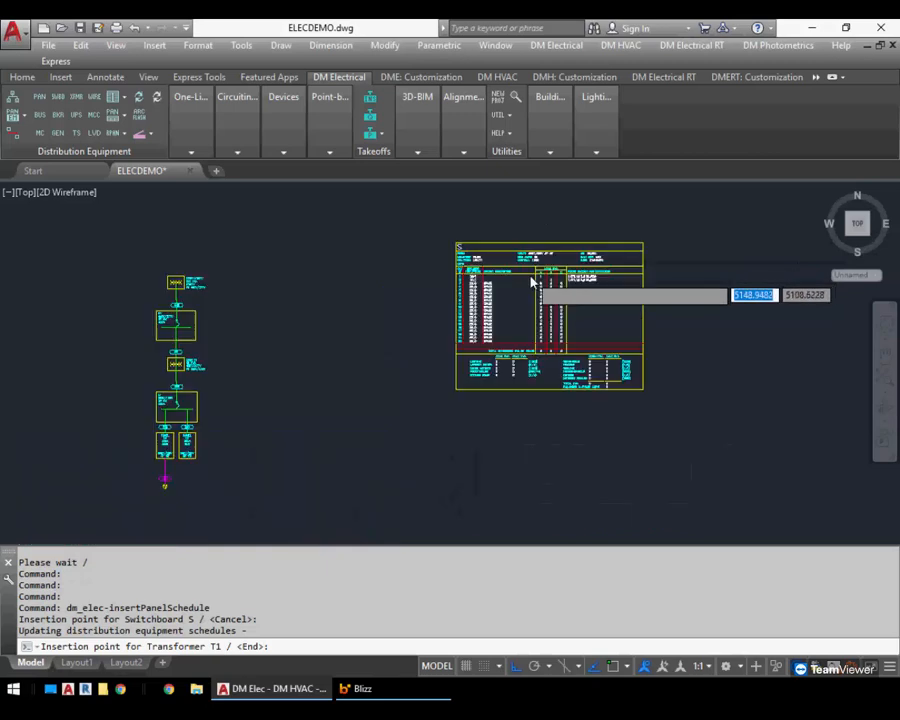
key("Return")
scroll(512, 282, "up", 4)
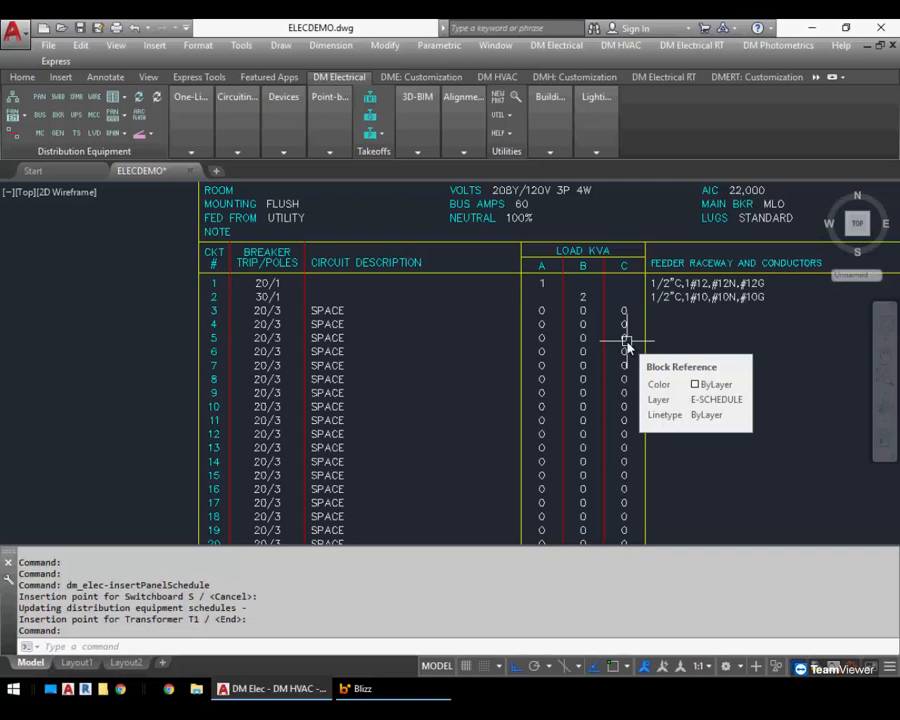
scroll(626, 345, "down", 2)
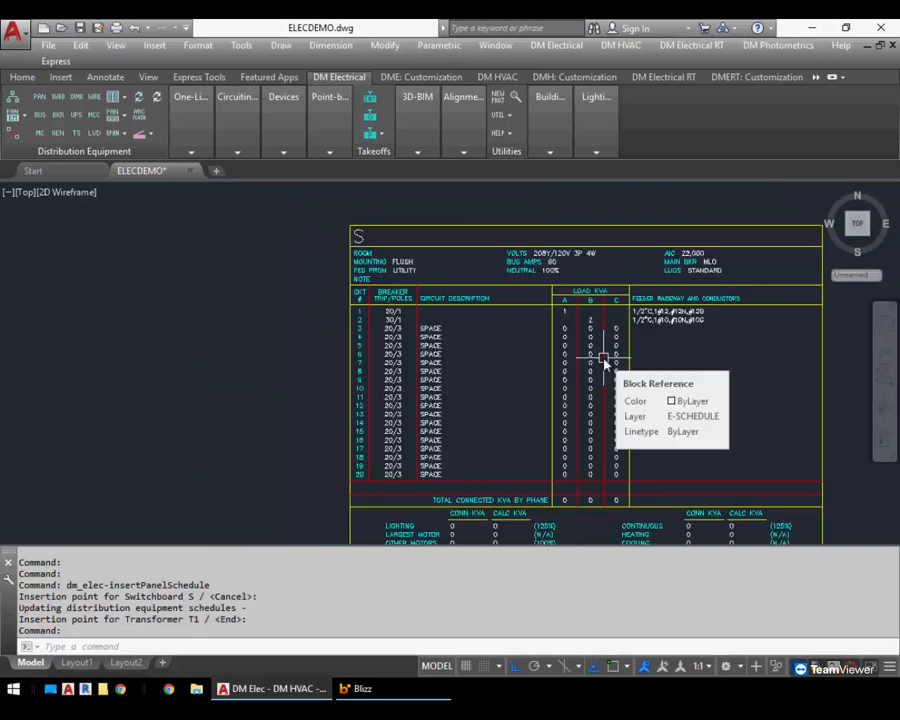
middle_click_drag(595, 394, 510, 372)
Enter a kitchen fixed load of 2 with multiplier 2 on switchboard circuit 2, cancelling the dialog
mouse_move(233, 143)
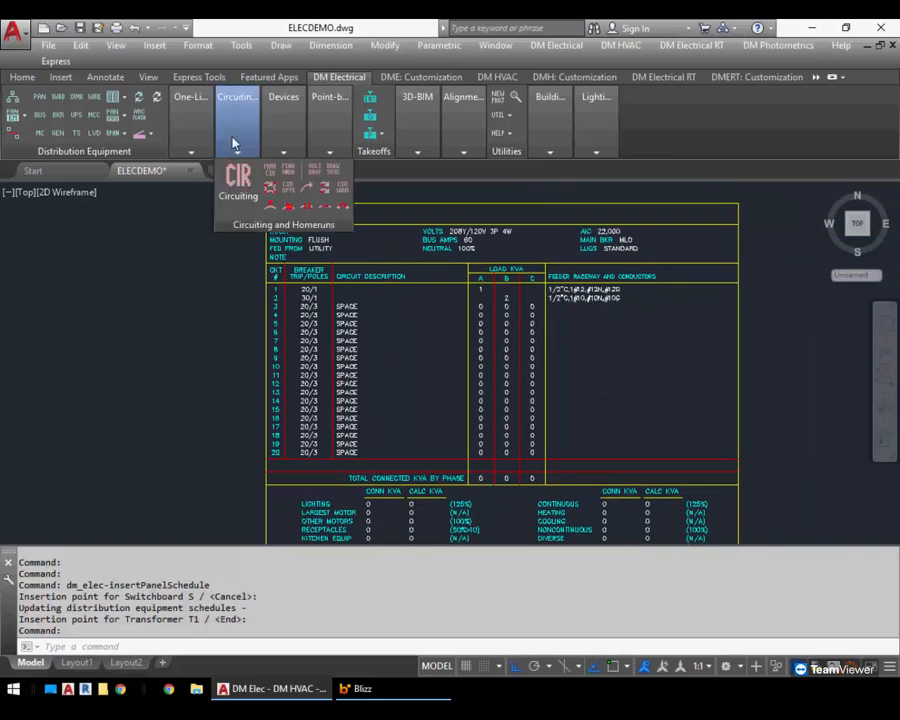
left_click(238, 180)
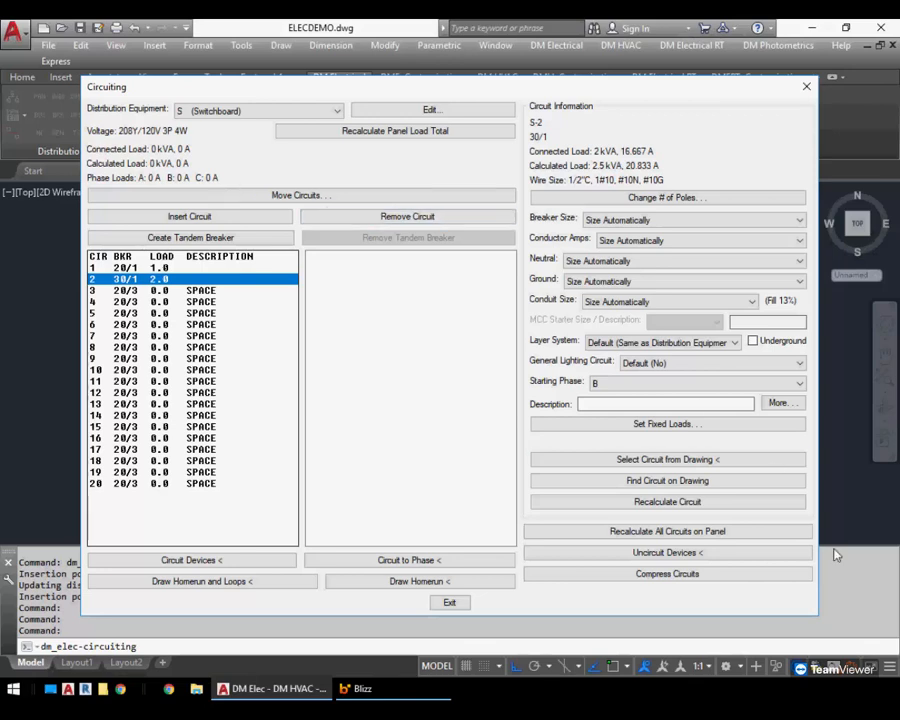
left_click(692, 424)
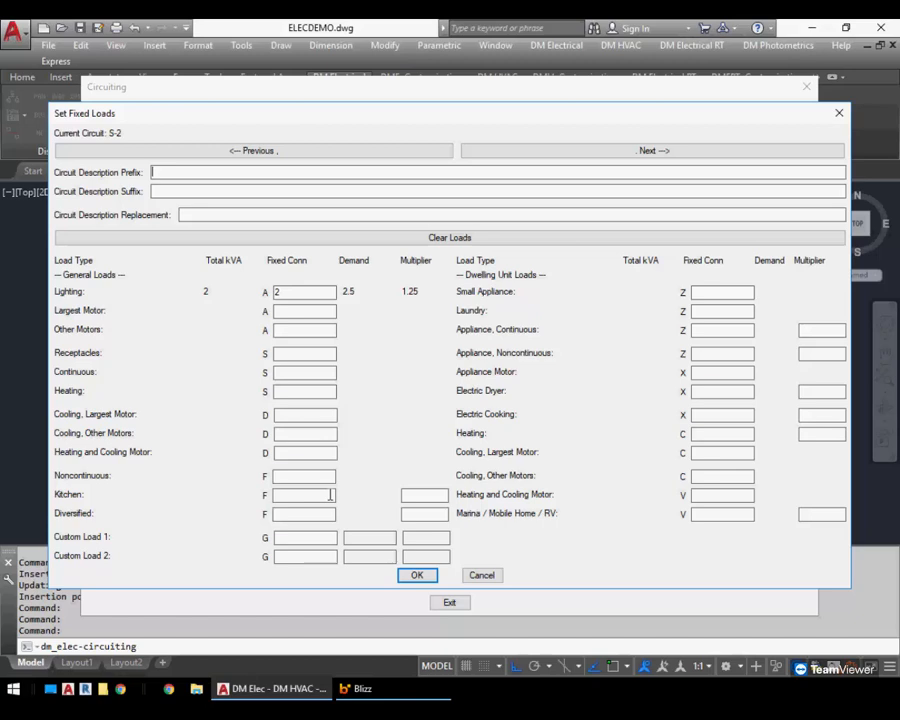
left_click(330, 494)
type("2")
left_click(403, 494)
type("2")
left_click(167, 175)
left_click(171, 193)
left_click(198, 212)
left_click(481, 575)
Review circuit 2's extra description settings and fixed loads, cancelling both dialogs
left_click(781, 403)
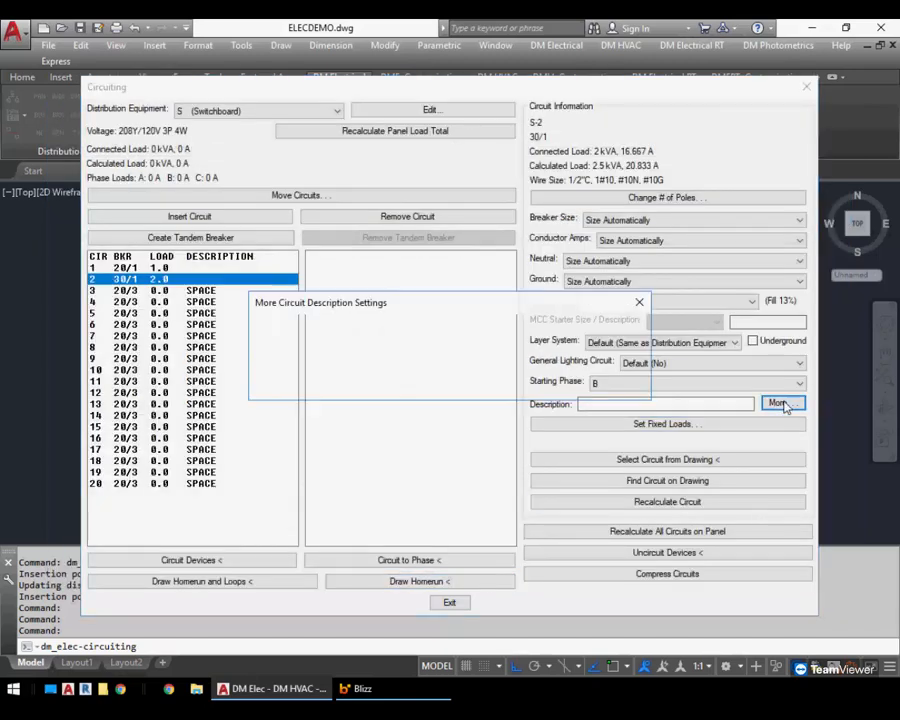
left_click(481, 386)
left_click(594, 425)
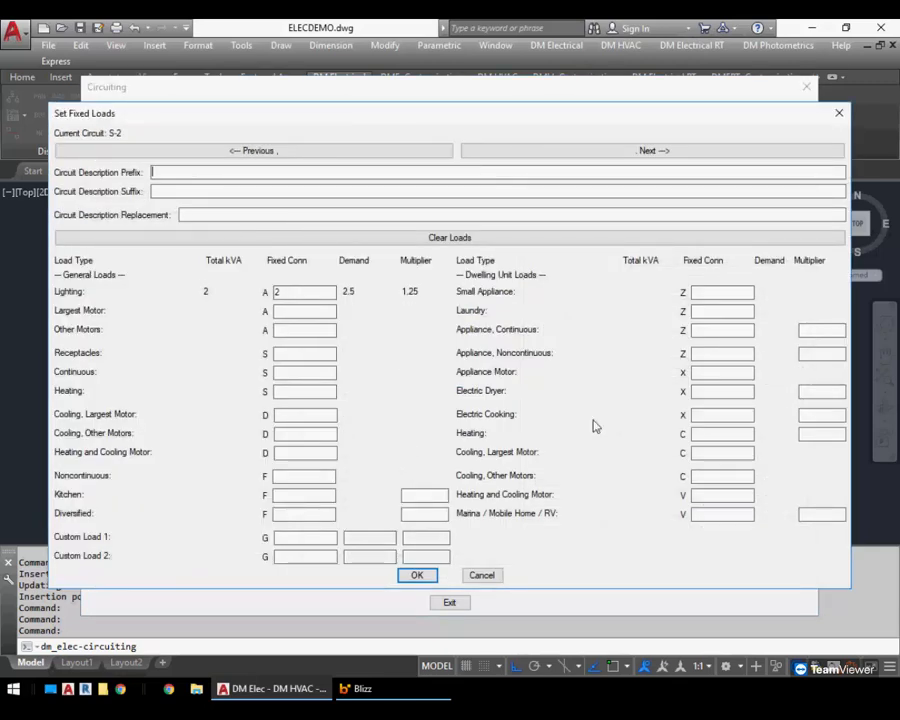
left_click(481, 576)
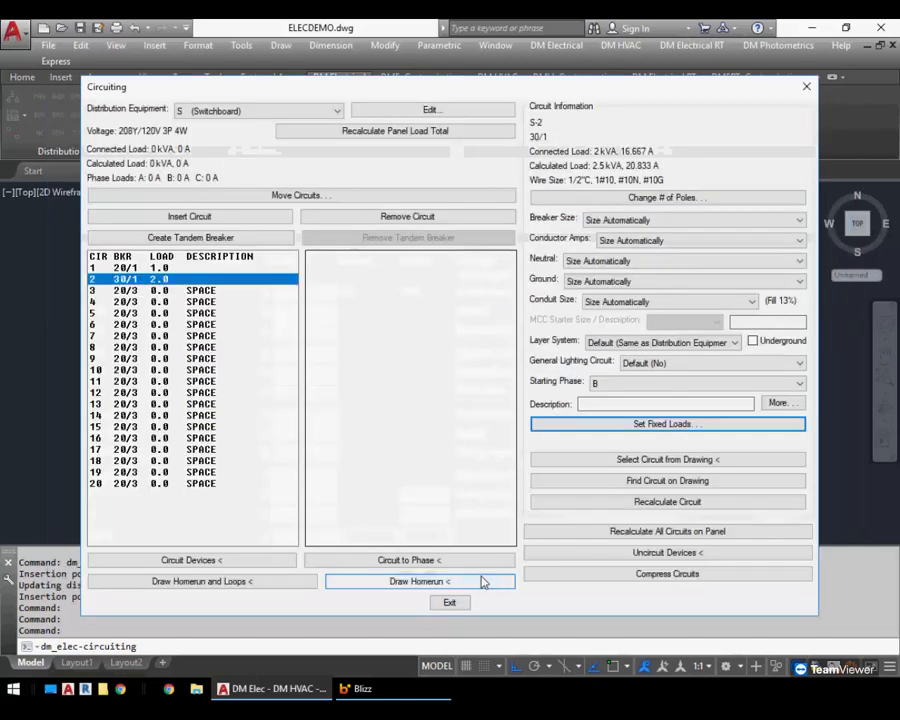
Return to panel L2 and open the fixed load settings for its three-pole AHU-1 circuit 8
left_click(245, 110)
left_click(239, 135)
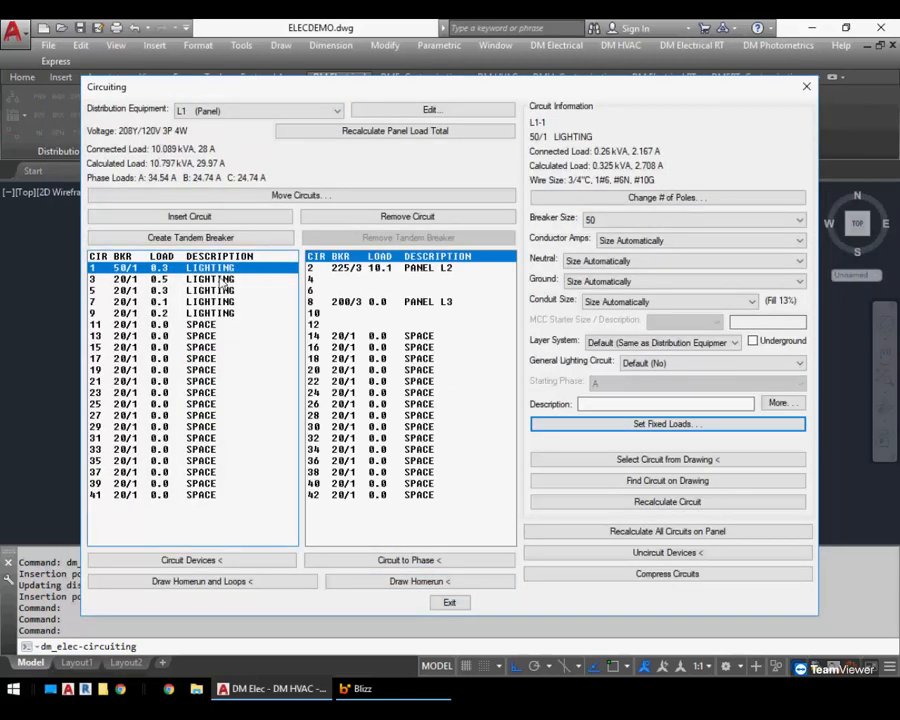
left_click(220, 111)
left_click(221, 145)
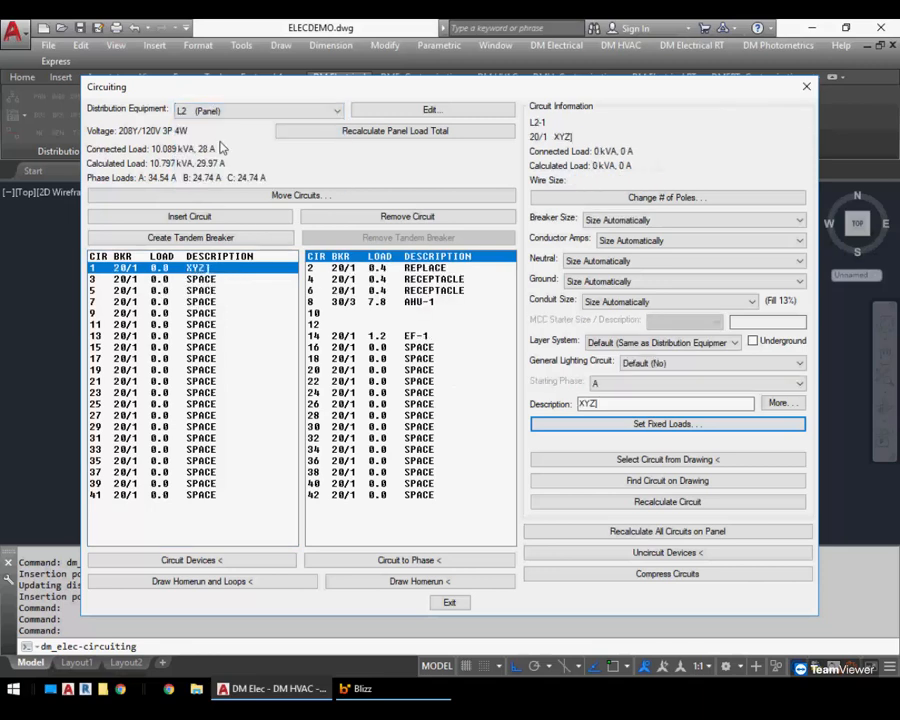
left_click(385, 301)
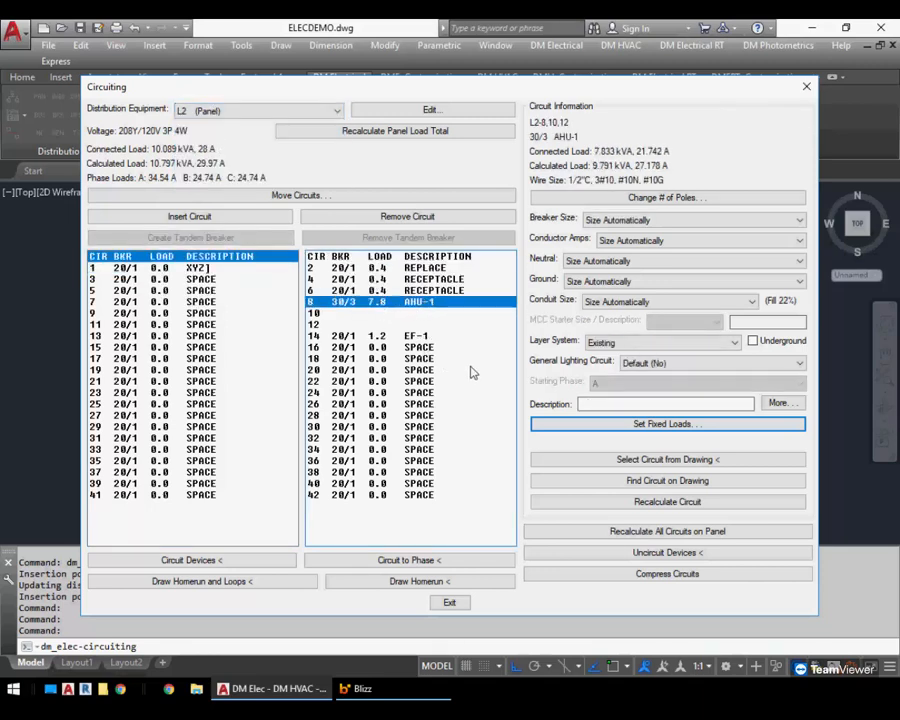
left_click(670, 425)
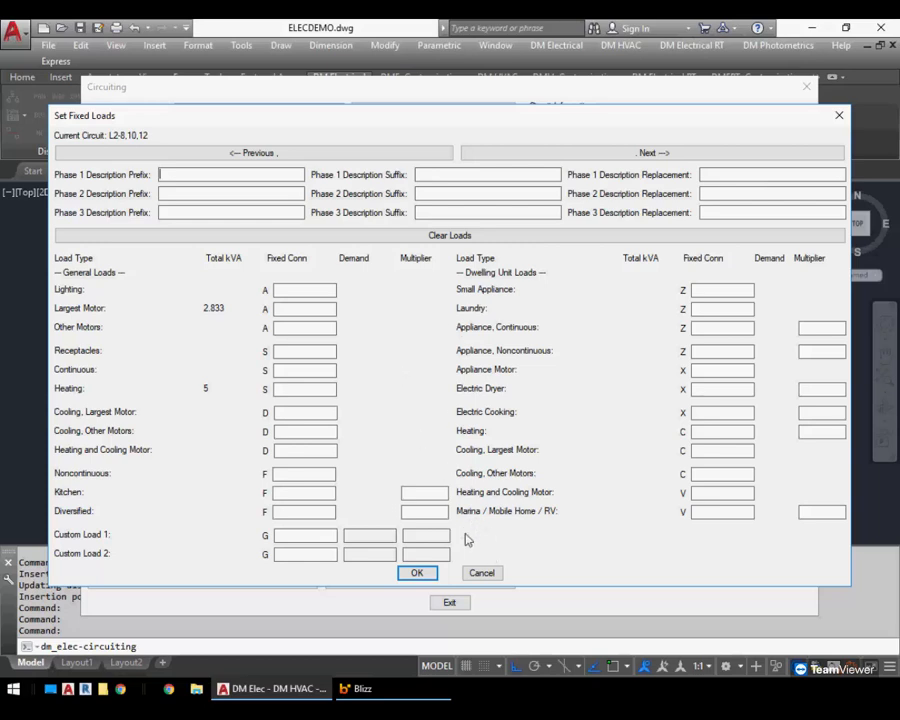
Enter dwelling unit fixed loads of 1, 3 and 4 on panel L2 circuit 3
left_click(482, 571)
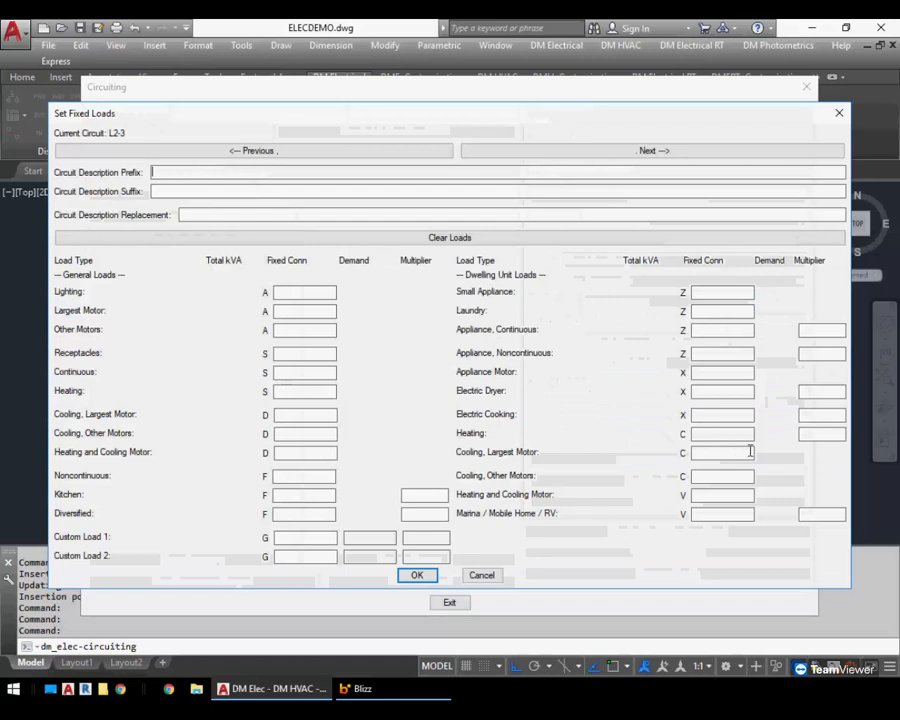
left_click(640, 424)
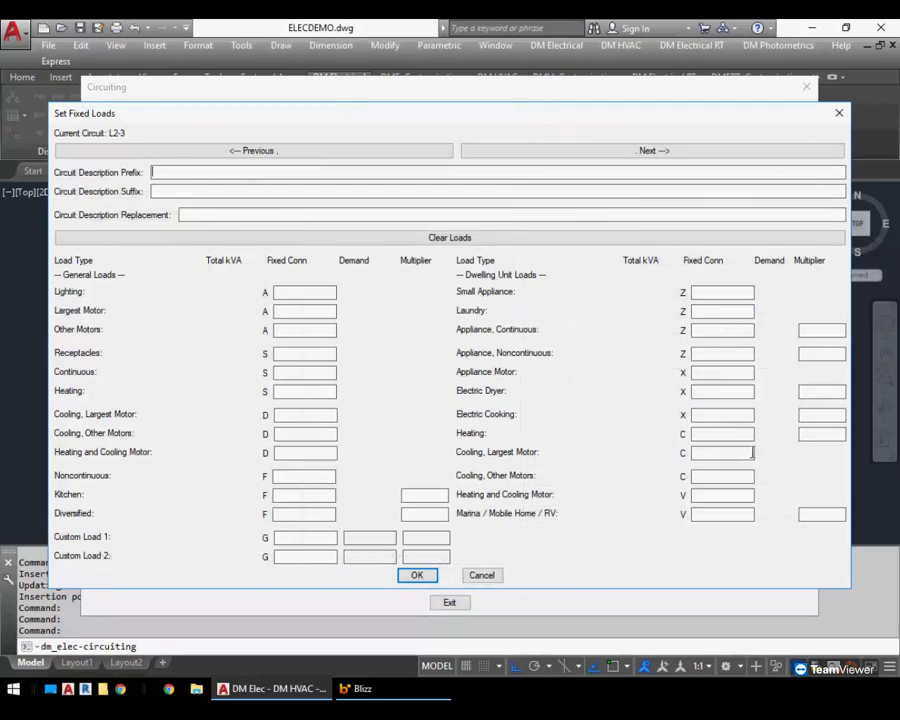
key("Tab")
key("Tab")
key("Tab")
key("Tab")
key("Tab")
key("Tab")
key("alt")
key("alt+z")
key("alt+z")
left_click(729, 290)
key("Tab")
key("Tab")
key("alt+d")
key("alt+d")
key("alt+d")
key("alt+d")
type("1")
key("Tab")
type("3")
key("Tab")
type("4")
key("Return")
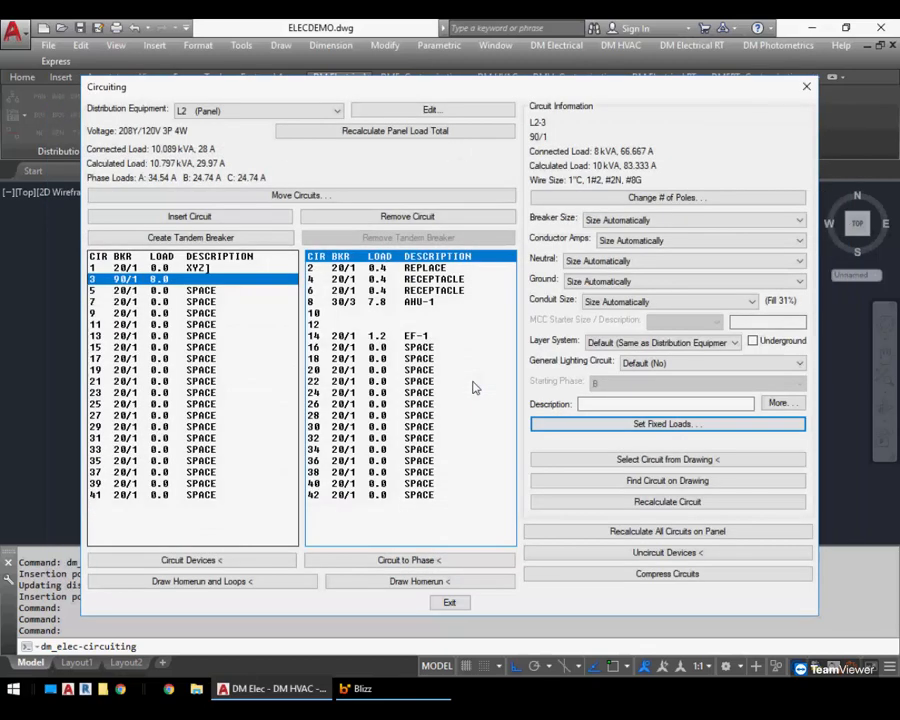
Open the fixed loads for panel L2 circuit 15 and enter loads of 1 and 2
key("Down")
key("Up")
key("Down")
key("Down")
key("Down")
key("Down")
key("Down")
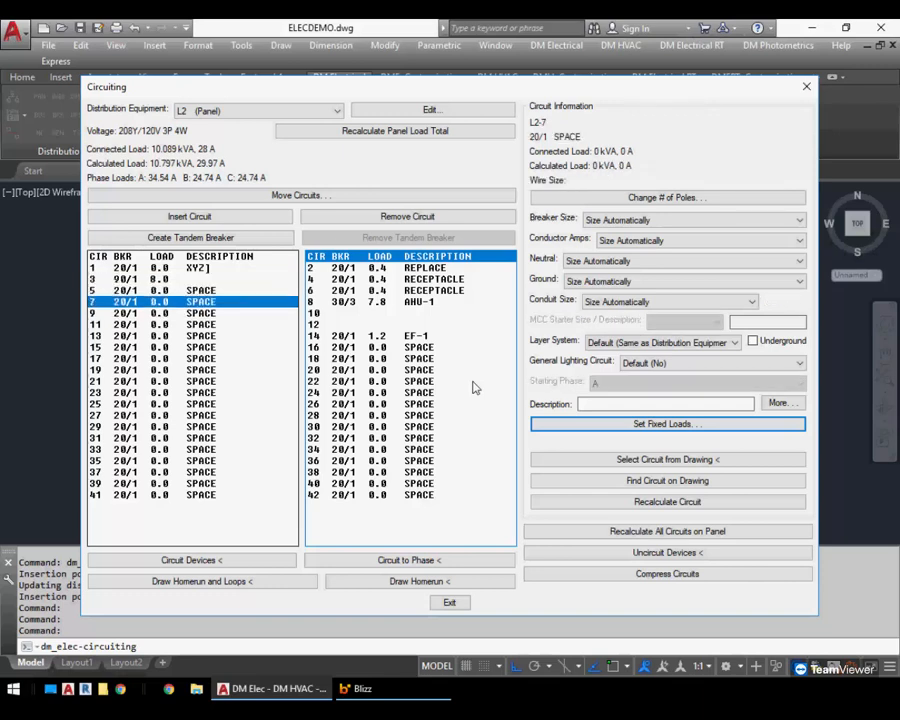
key("Down")
key("Down")
key("Down")
key("Down")
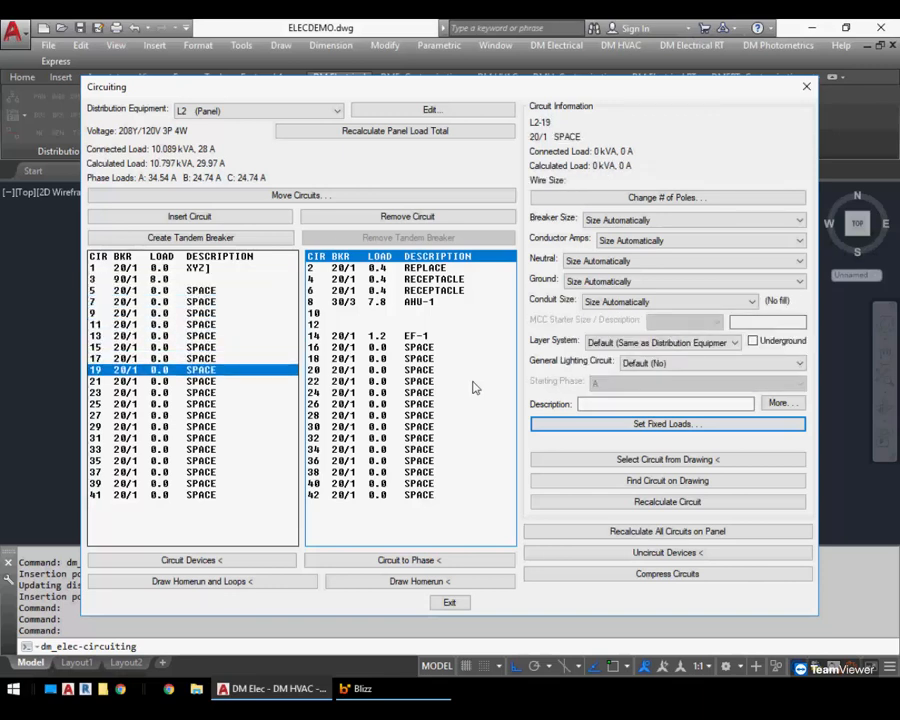
key("Down")
key("Tab")
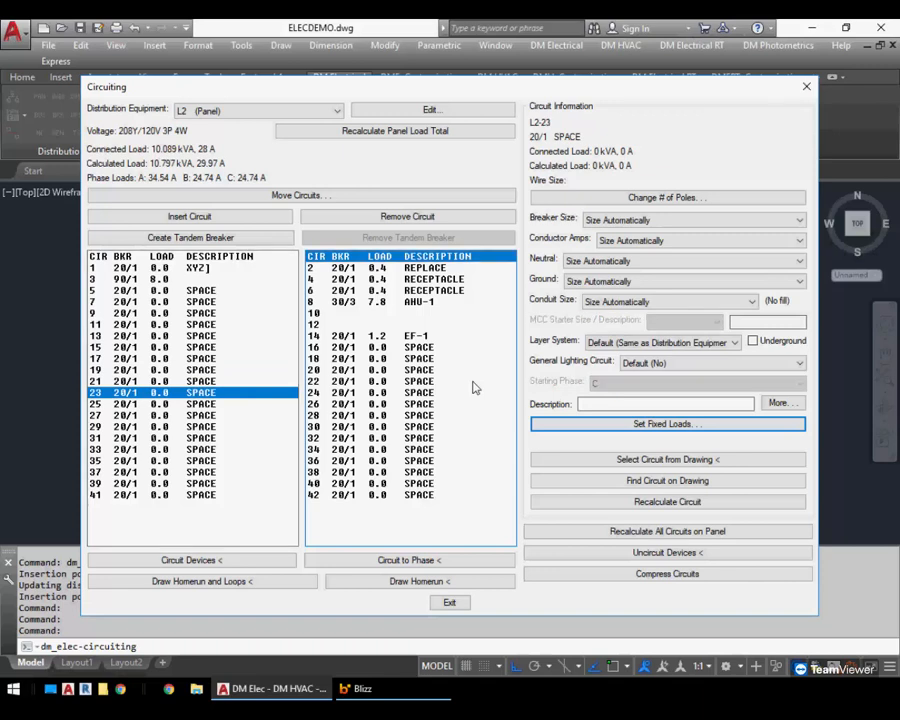
key("Down")
key("Down")
key("Down")
key("Down")
key("Down")
key("Down")
key("Down")
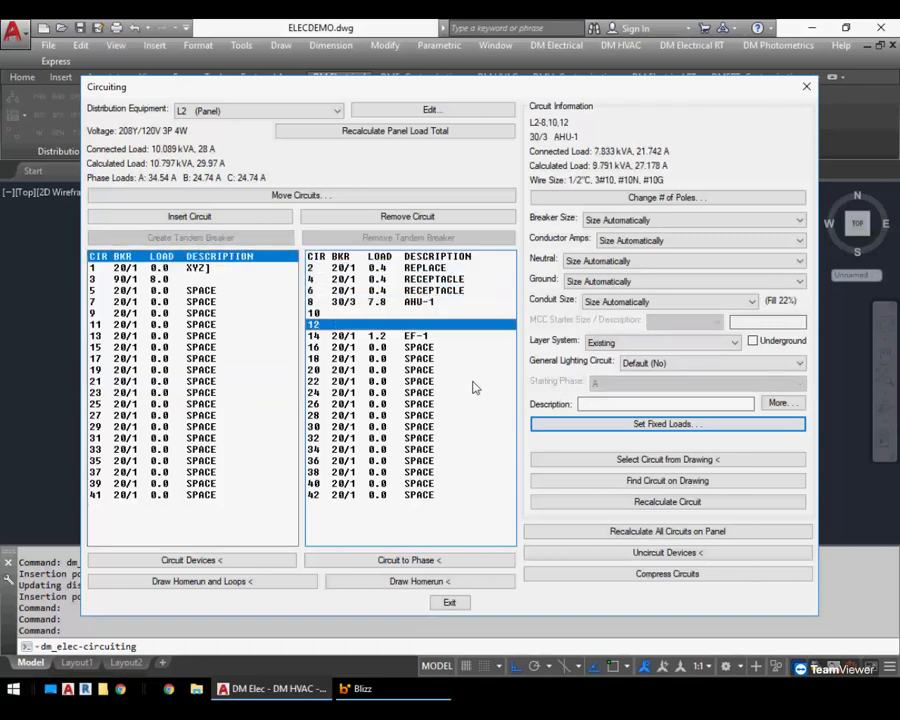
key("shift+Tab")
key("Down")
key("Down")
key("Down")
key("Down")
key("Down")
key("Down")
key("Down")
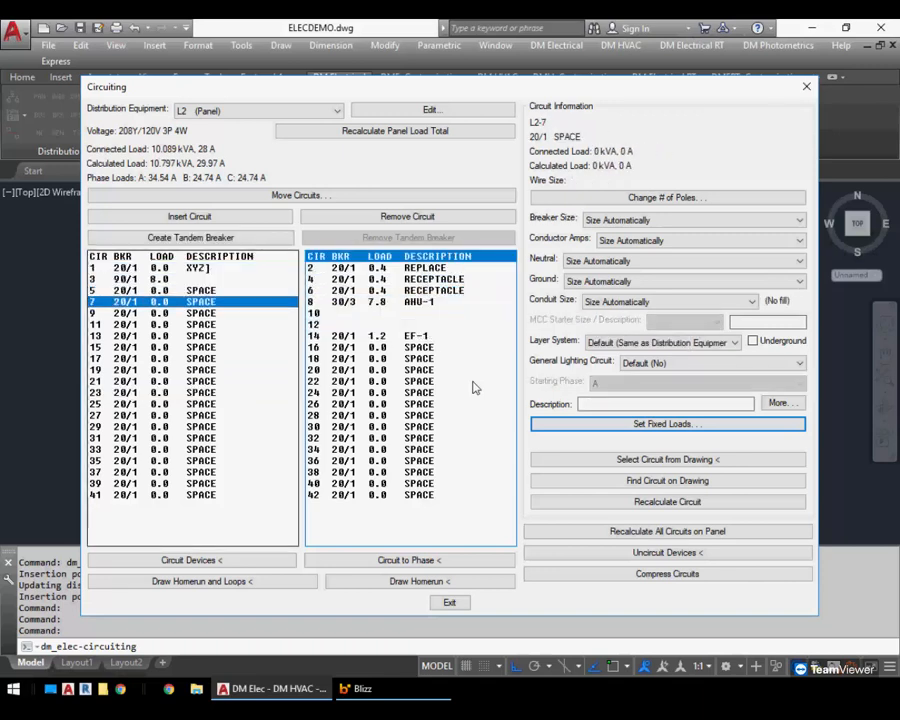
key("alt")
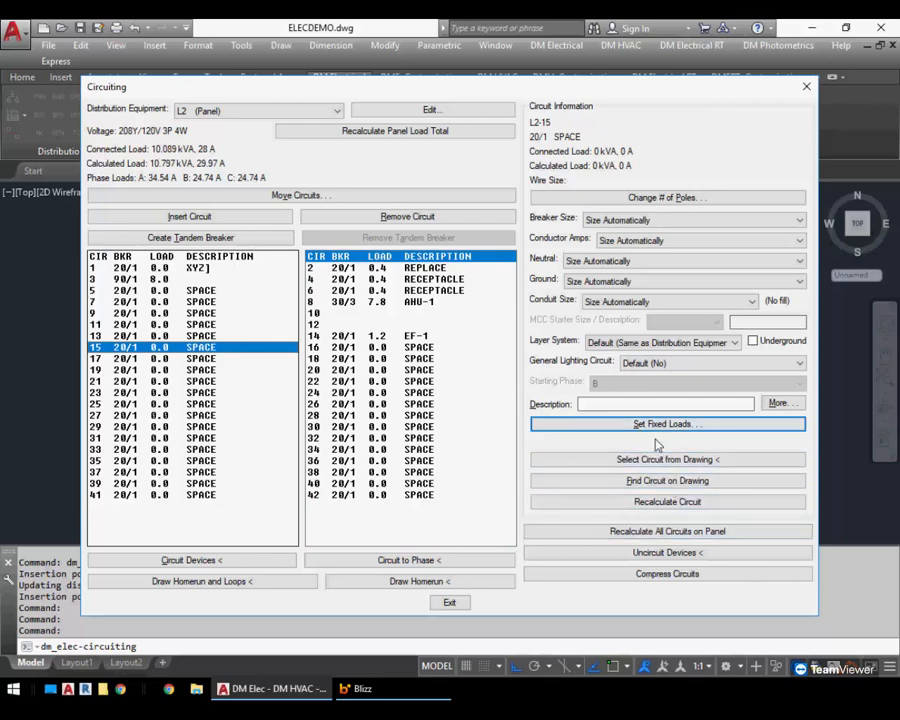
key("Return")
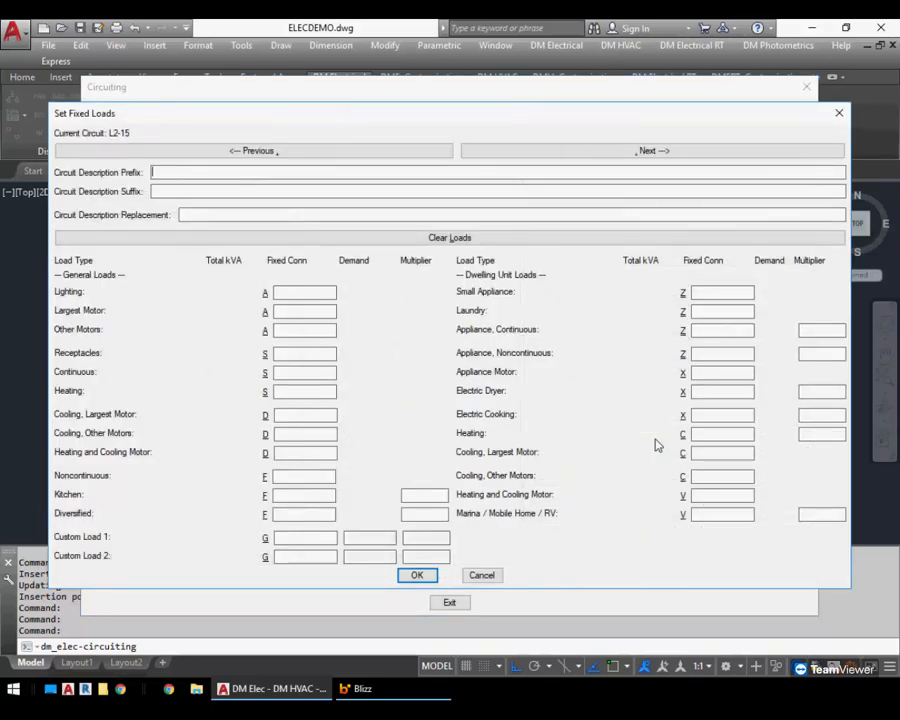
key("Tab")
type("1")
key("Tab")
type("2")
Step through neighbouring circuits' fixed loads with Previous and Next, then close the dialog
key("alt+comma")
key("alt+comma")
key("alt+comma")
key("alt+period")
key("alt+period")
key("alt+period")
key("alt+period")
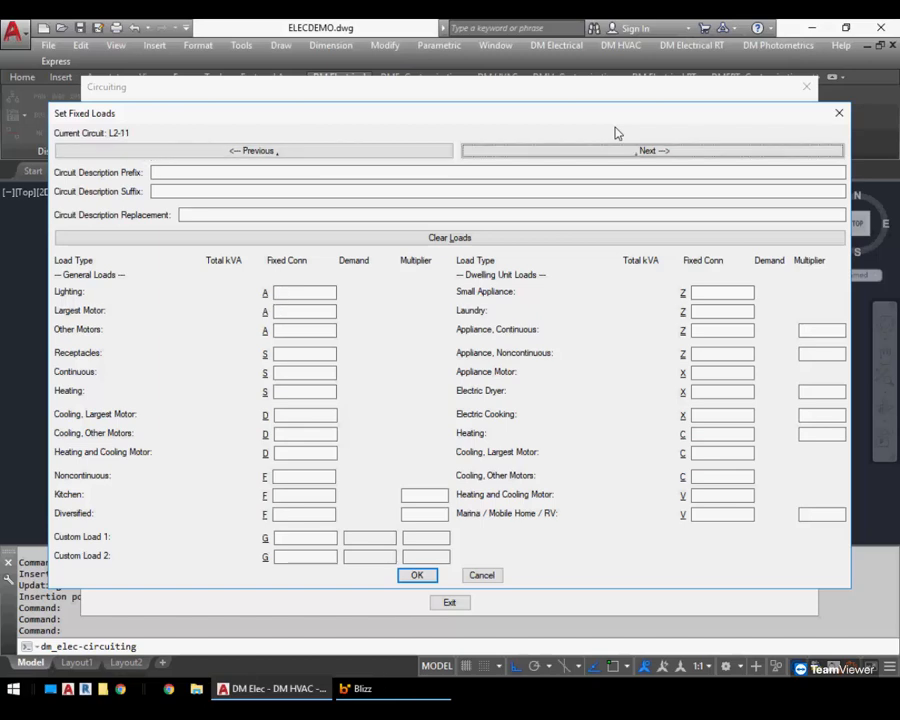
key("alt+period")
key("alt+period")
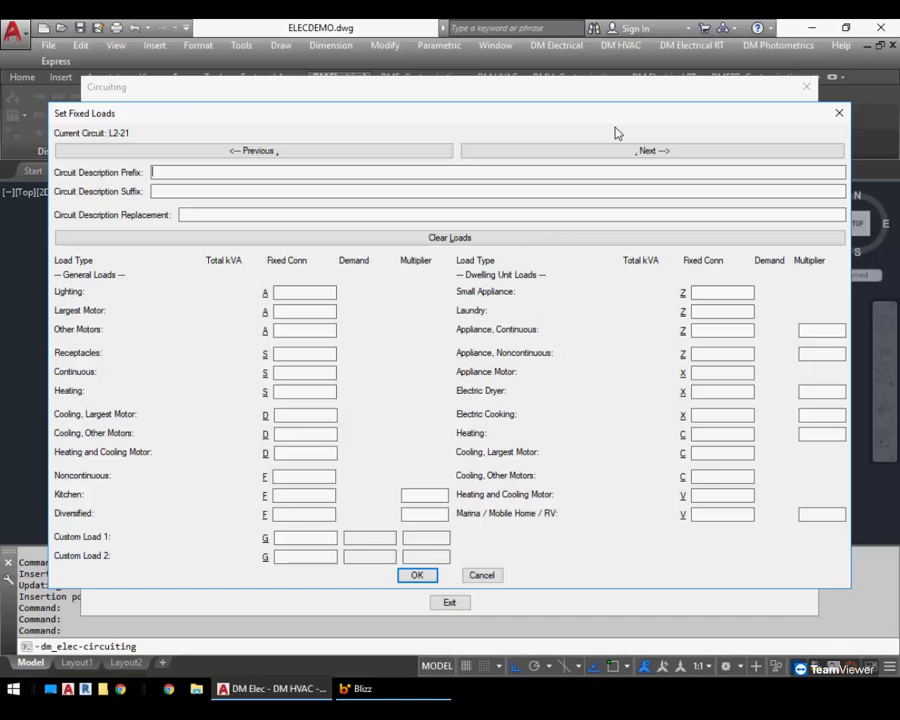
key("Escape")
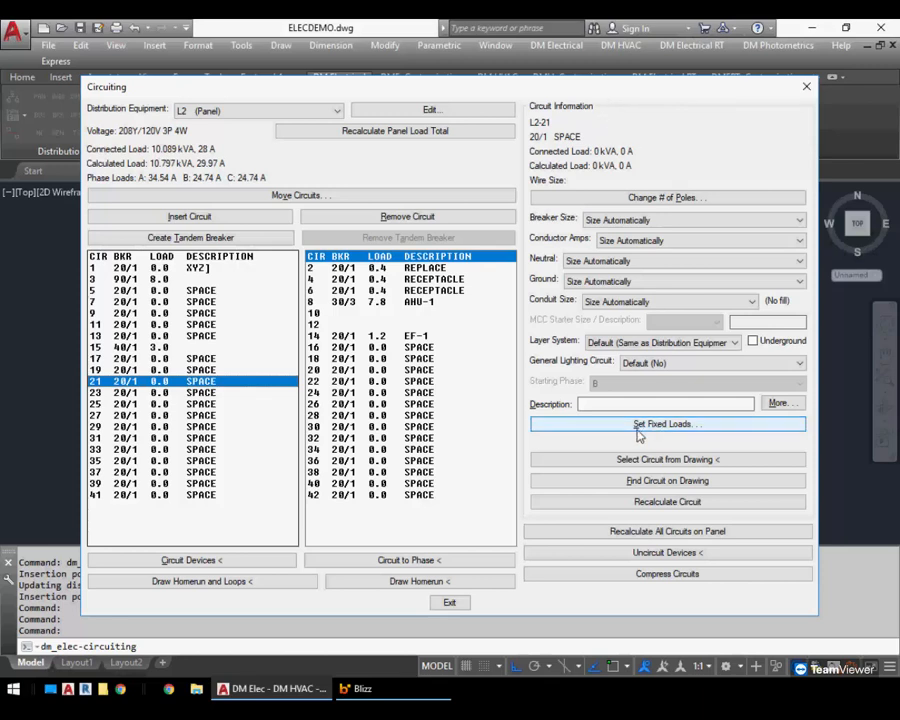
Exit and reopen Circuiting, then open and close circuit 21's fixed loads
left_click(451, 601)
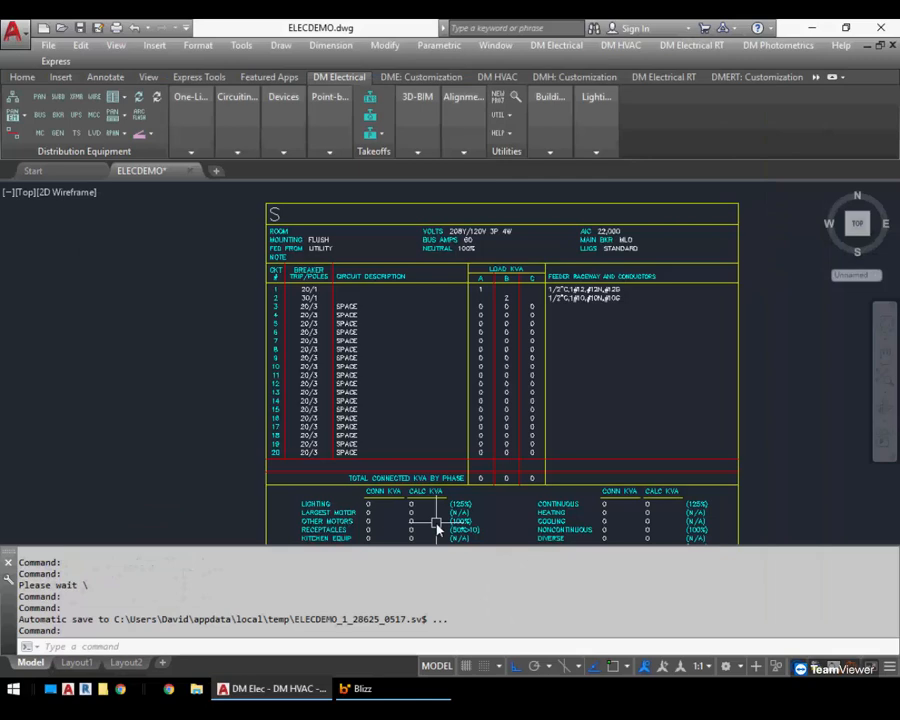
left_click(239, 112)
left_click(237, 177)
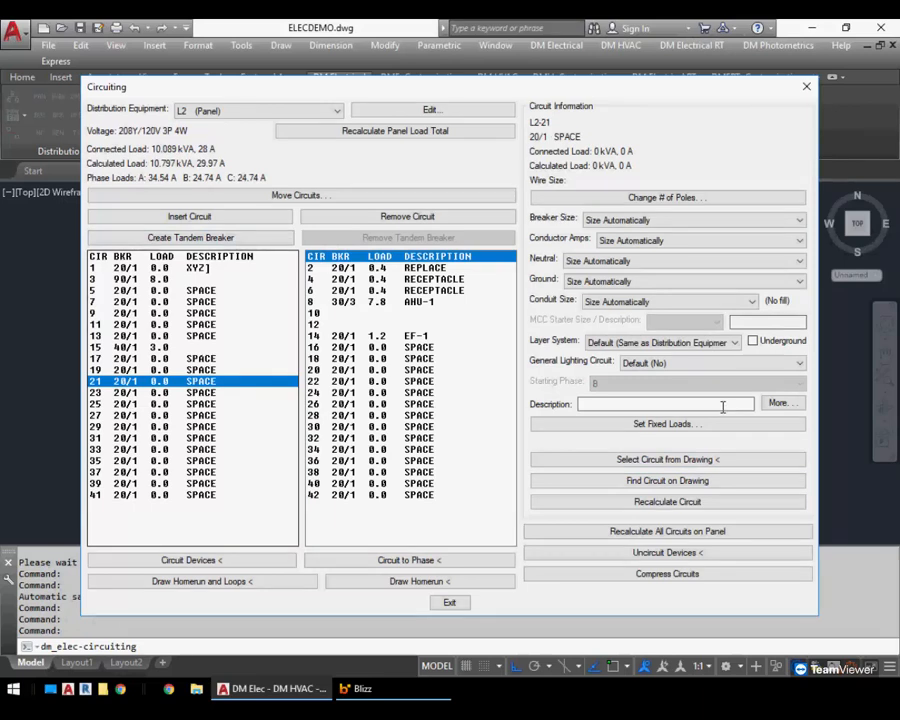
key("alt")
left_click(648, 425)
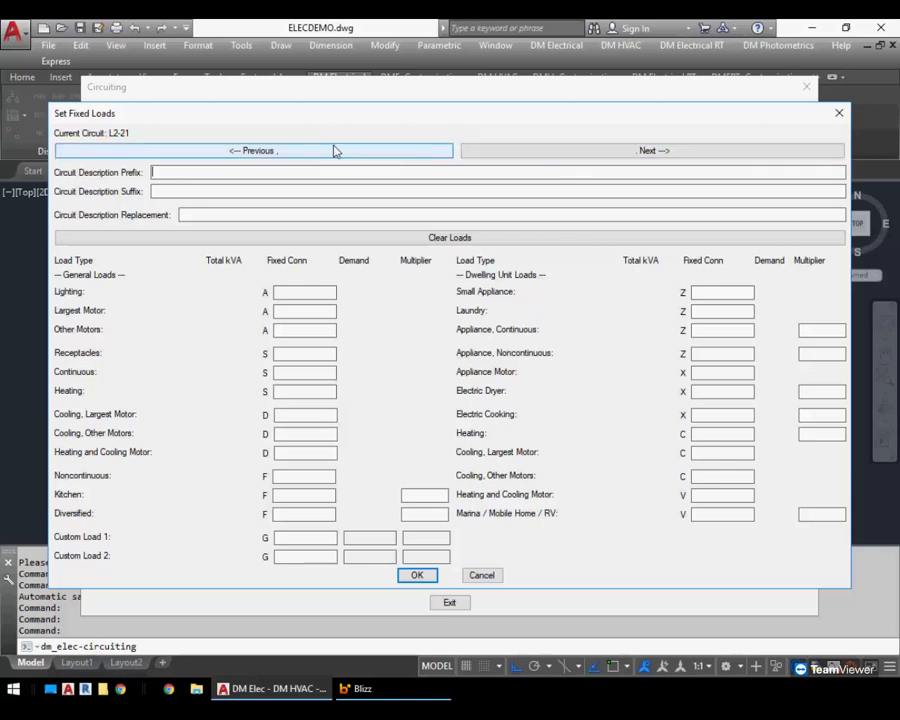
key("Escape")
Open panel L2's edit dialog, step through previous panels, and go back to circuiting
left_click(424, 112)
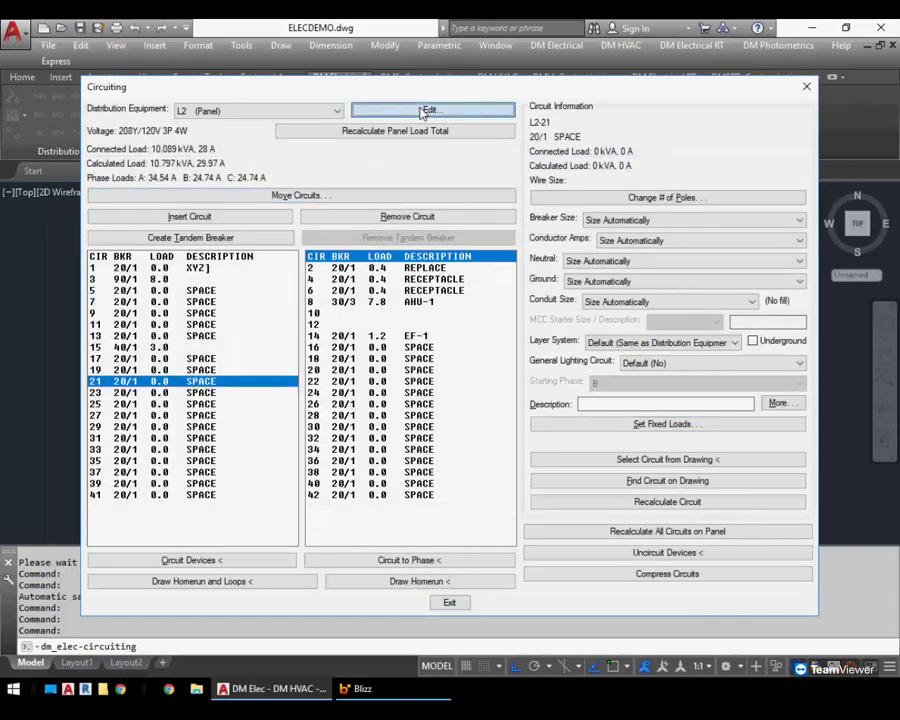
left_click(230, 226)
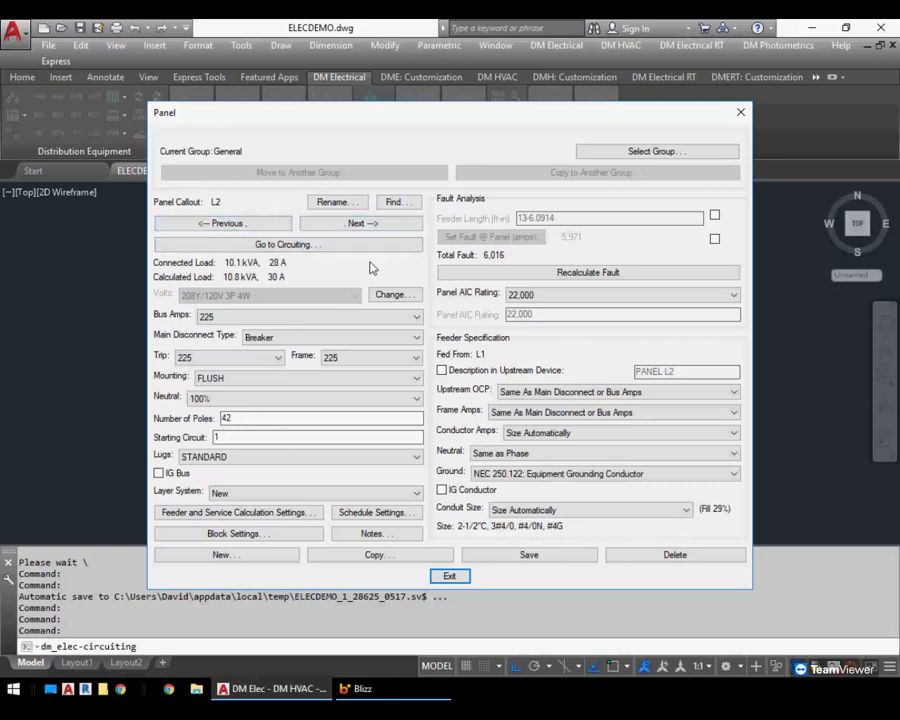
key("alt+comma")
key("alt+comma")
key("alt+comma")
key("alt+comma")
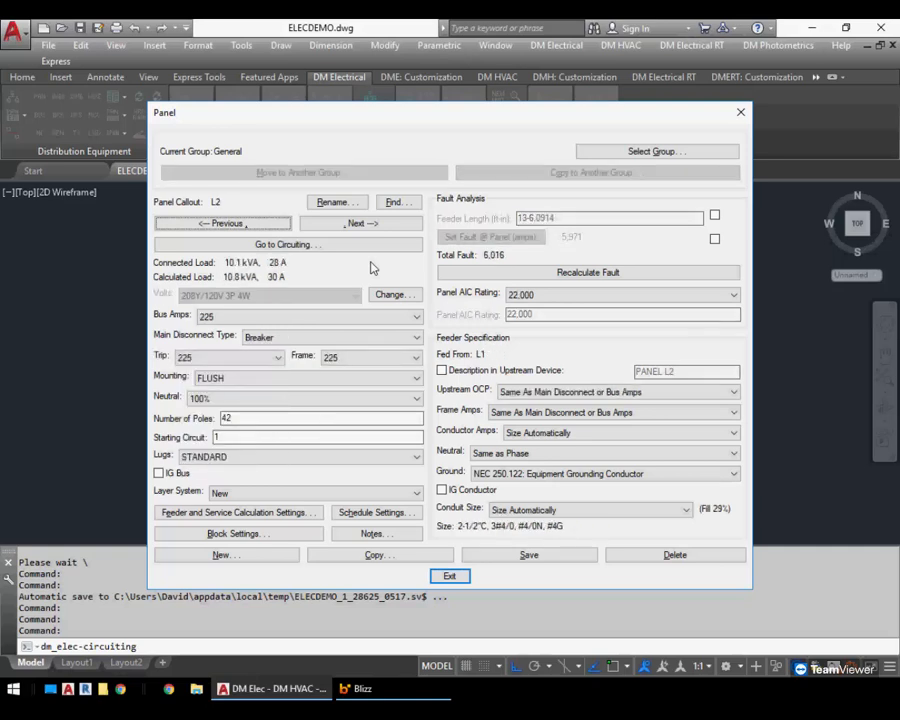
left_click(370, 246)
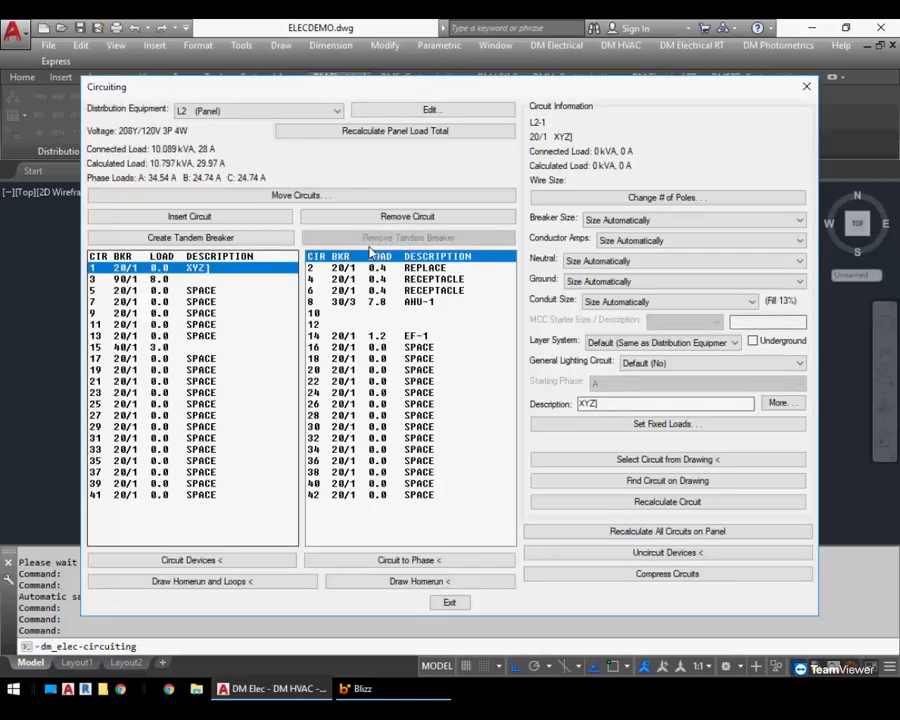
Create a tandem breaker on panel L2 circuit 5, then remove it
left_click(210, 290)
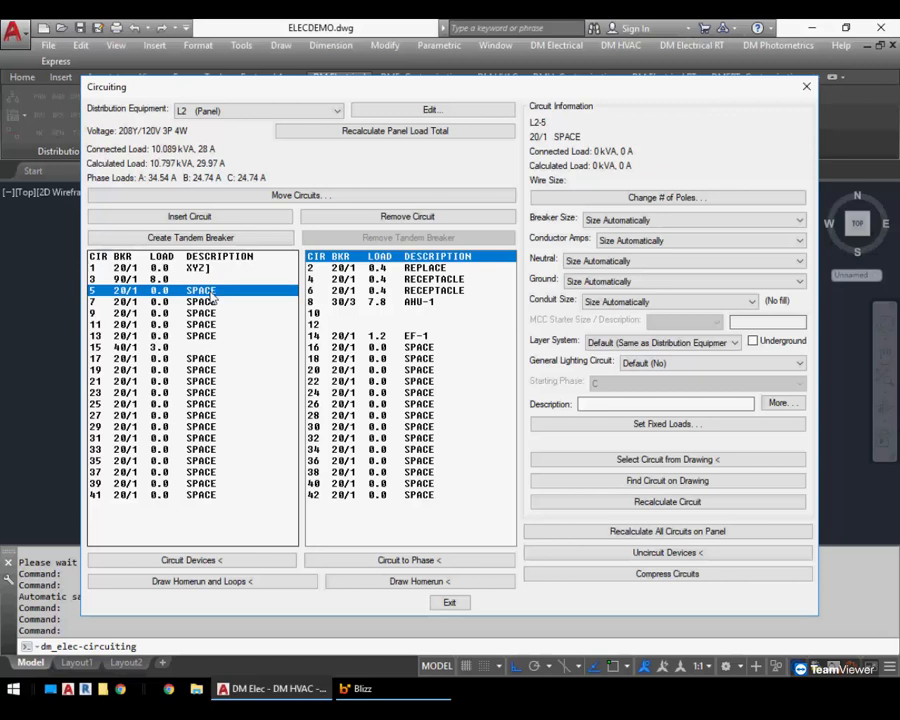
left_click(214, 238)
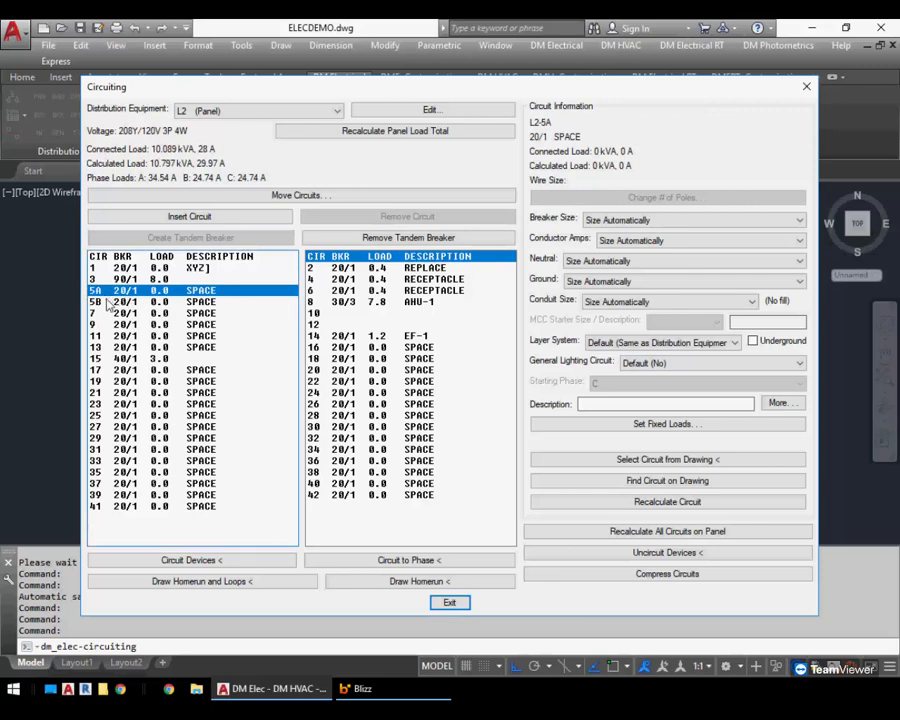
left_click(104, 302)
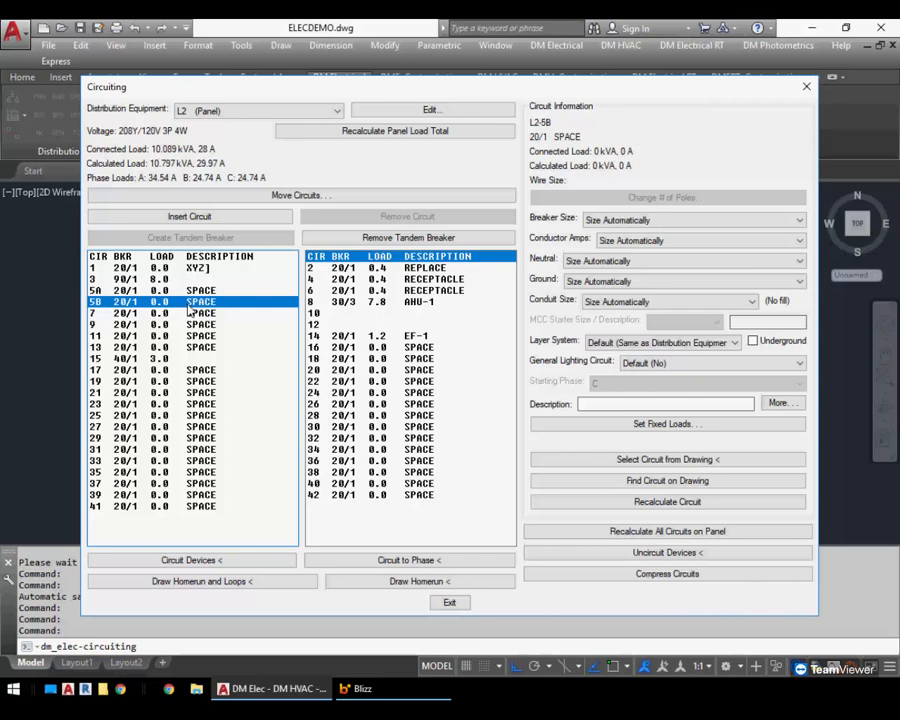
left_click(170, 290)
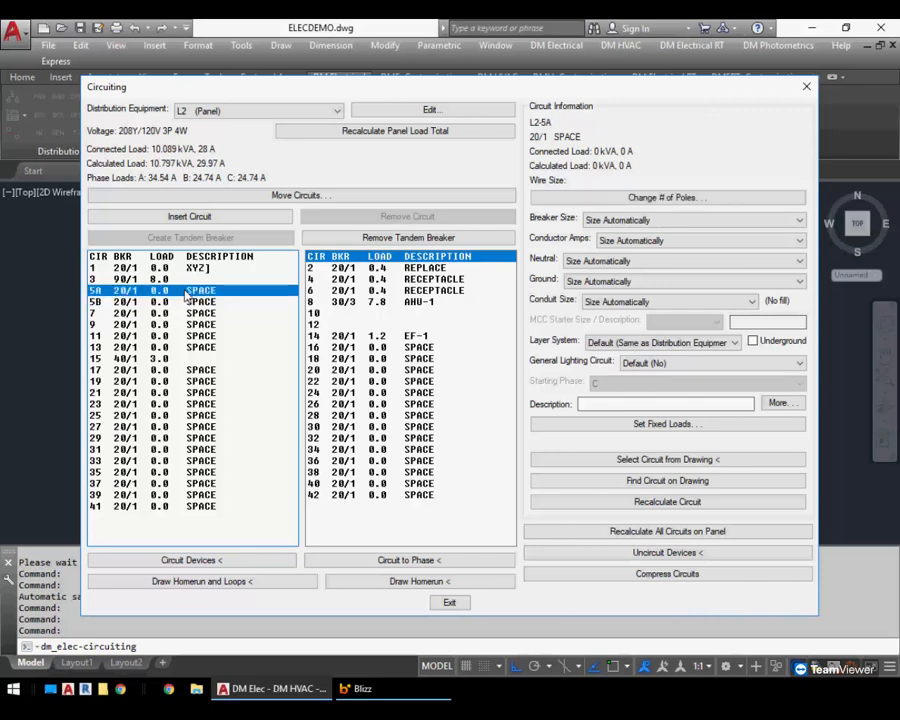
left_click(398, 239)
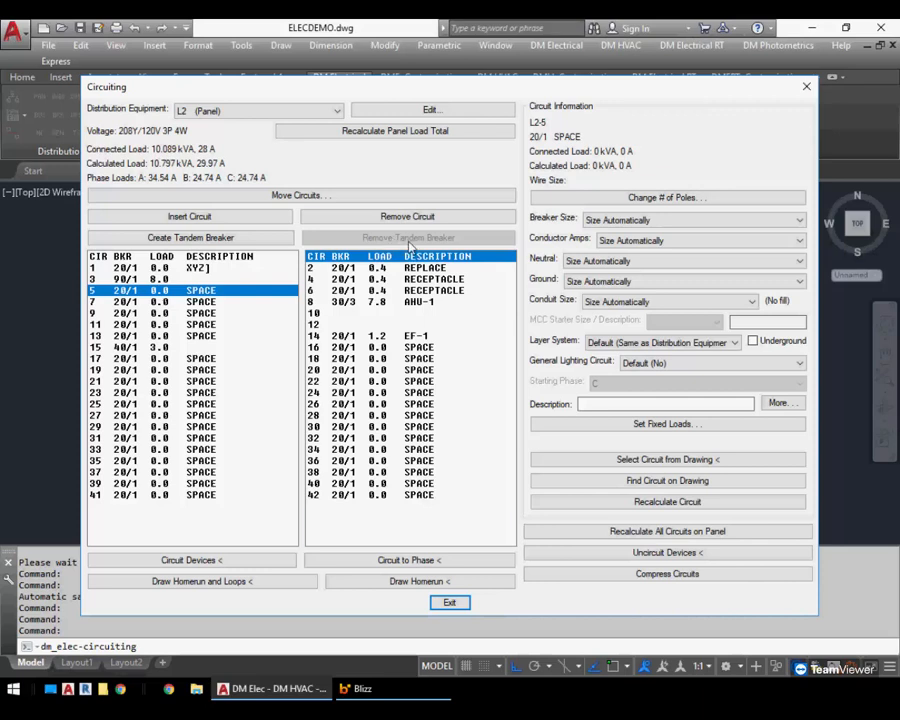
Pick a lighting fixture on the drawing to make its panel L1 circuit current
left_click(702, 462)
scroll(556, 428, "down", 8)
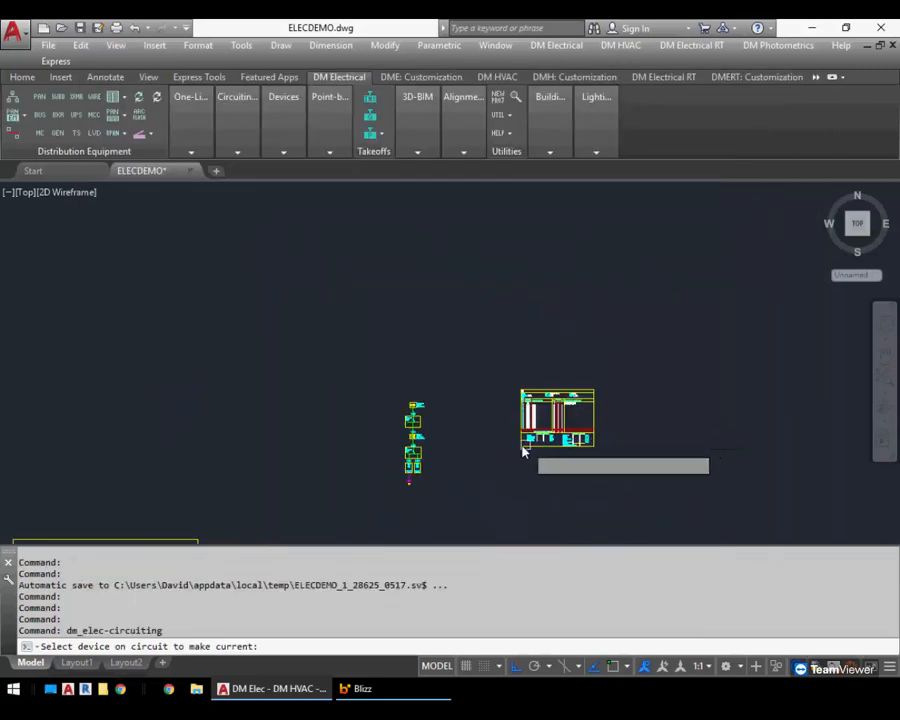
middle_click_drag(522, 452, 608, 310)
scroll(373, 425, "up", 6)
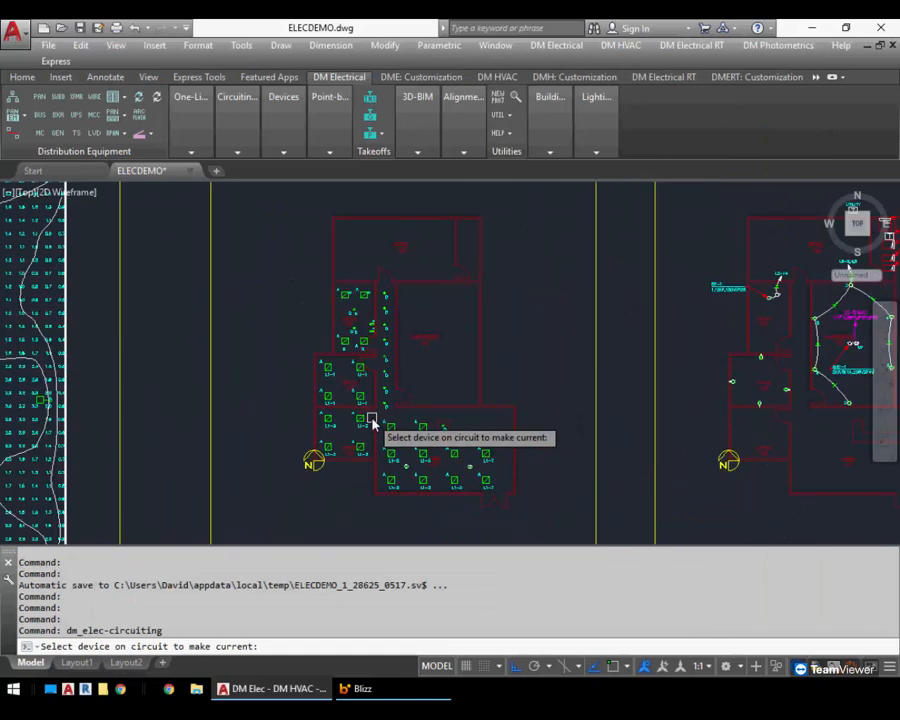
scroll(372, 425, "up", 2)
left_click(355, 382)
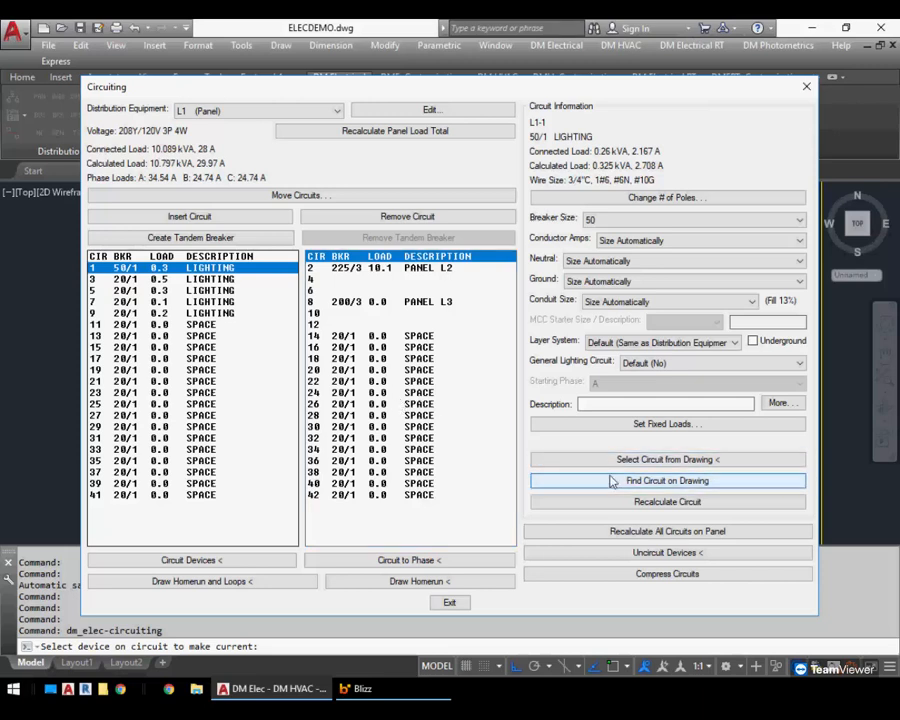
Find panel L1 circuit 7's devices on the drawing, then regenerate to clear the highlight
left_click(214, 302)
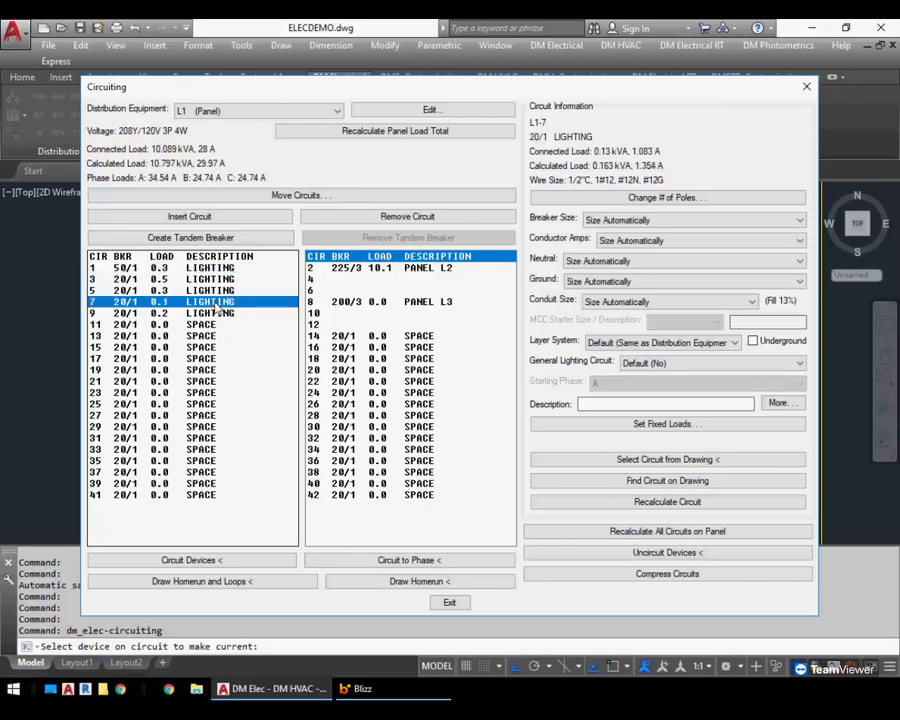
left_click(667, 481)
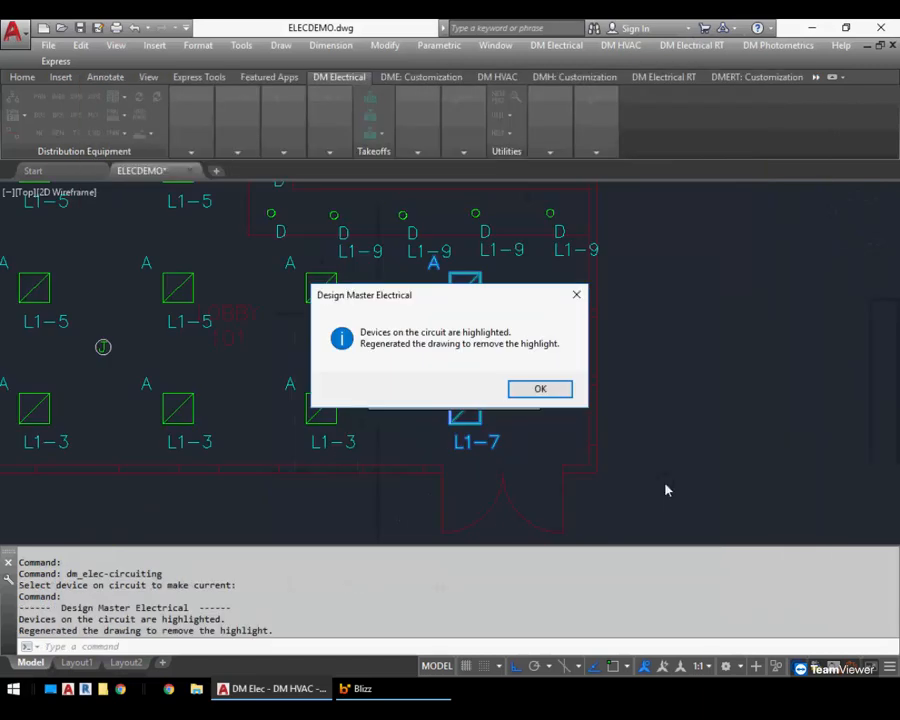
left_click(545, 389)
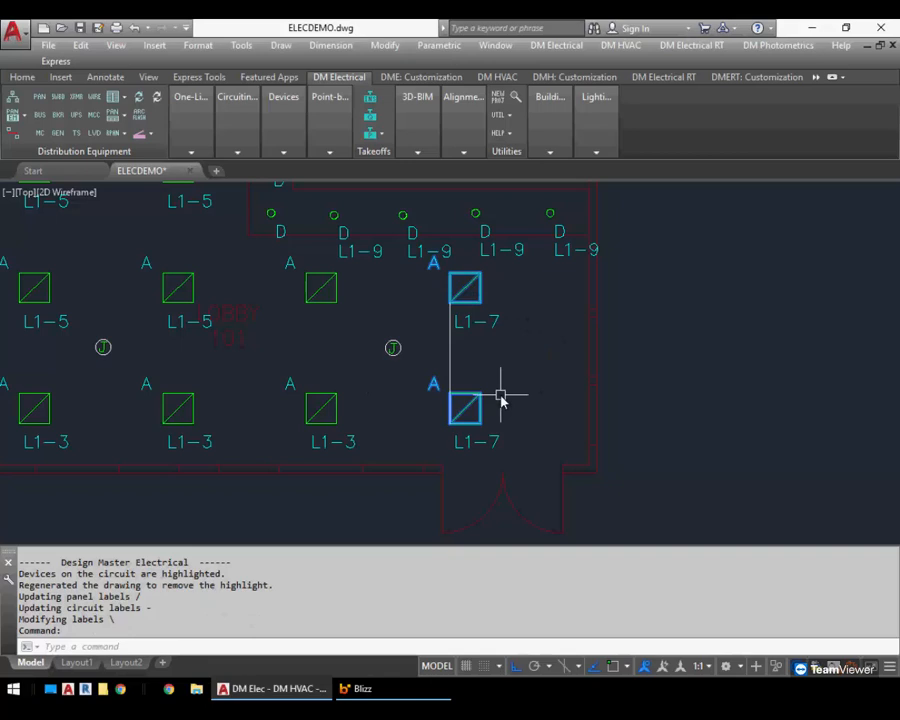
type("regen")
key("Return")
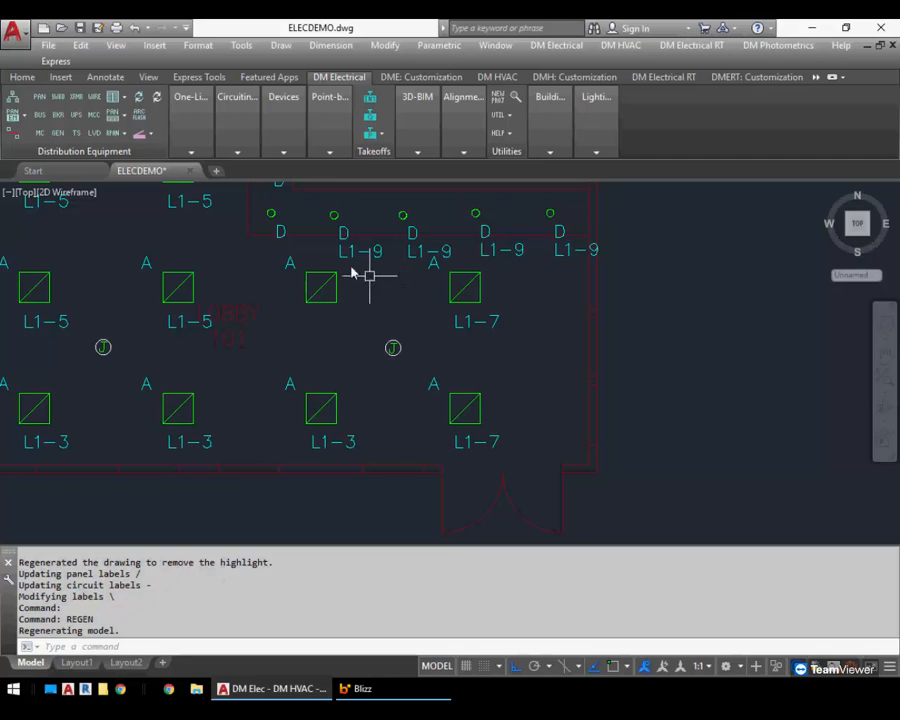
Reopen Circuiting, select panel L1 circuit 5, and exit the tool
left_click(236, 128)
left_click(237, 172)
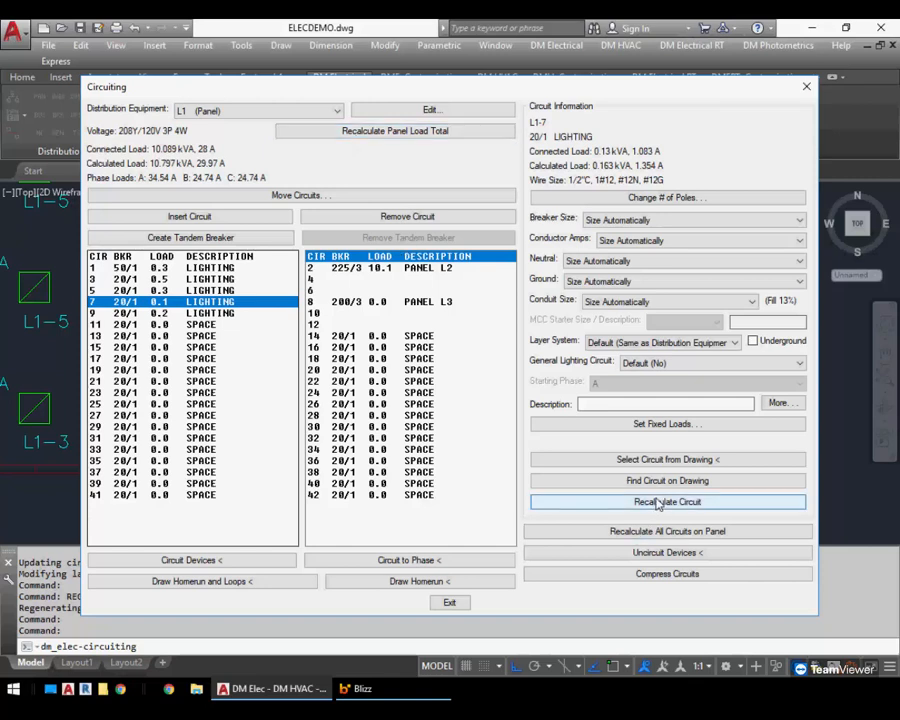
left_click(231, 291)
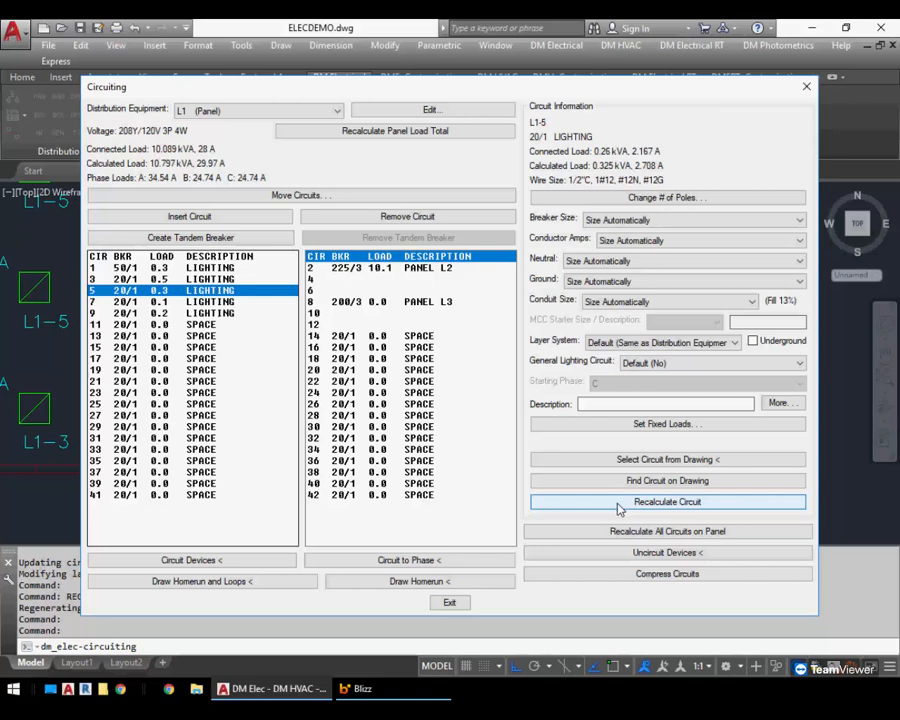
left_click(451, 603)
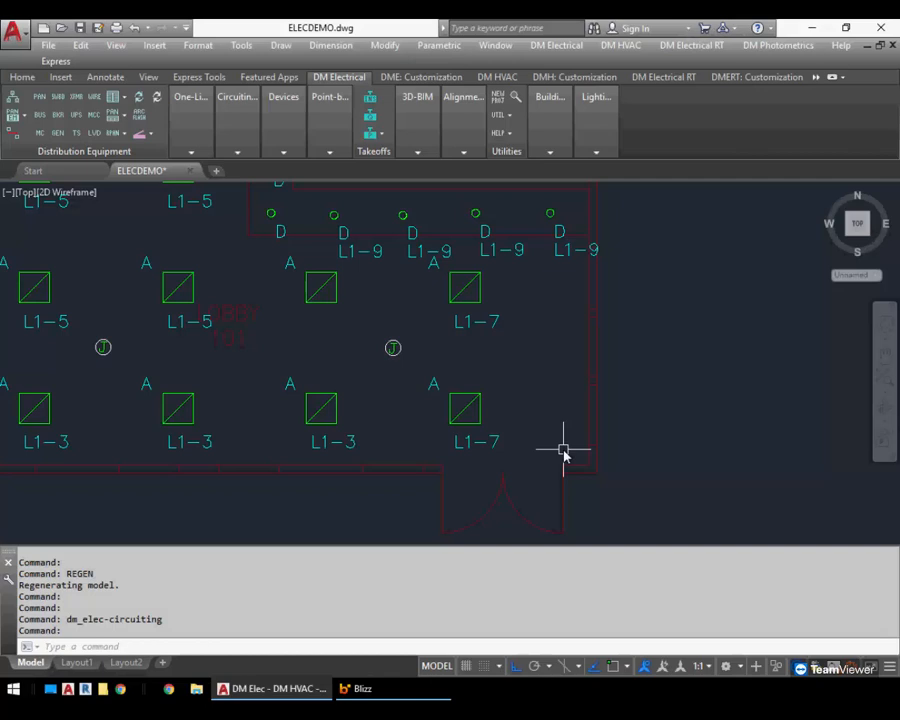
Open Circuiting, give panel L1 circuit 1 a long repeated description of LONG DESCRIPTION, and exit the tool
scroll(566, 408, "down", 10)
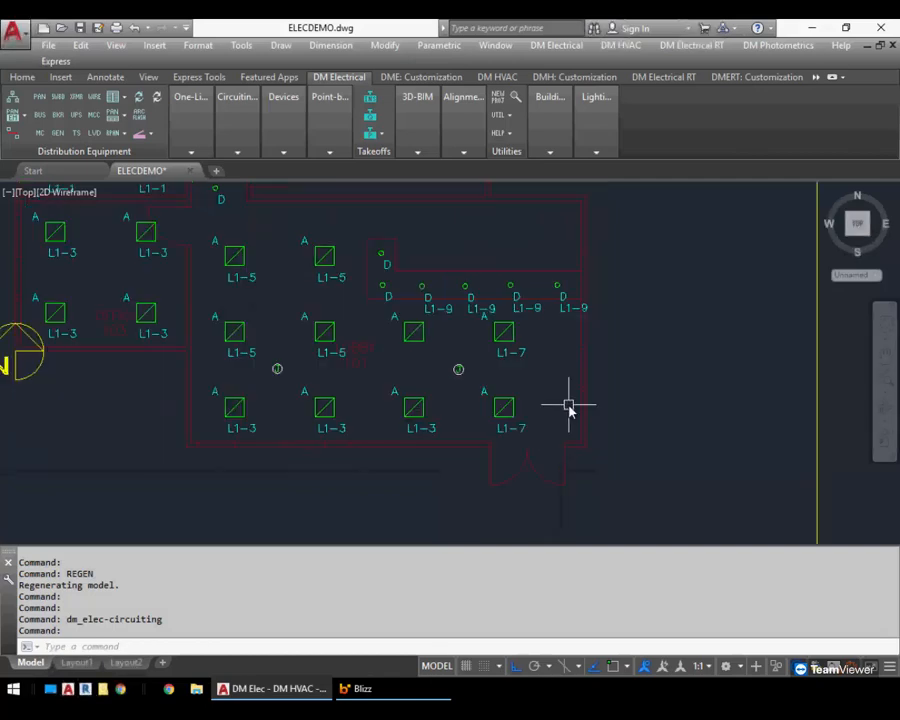
middle_click_drag(691, 378, 322, 356)
scroll(478, 333, "up", 5)
scroll(478, 333, "up", 2)
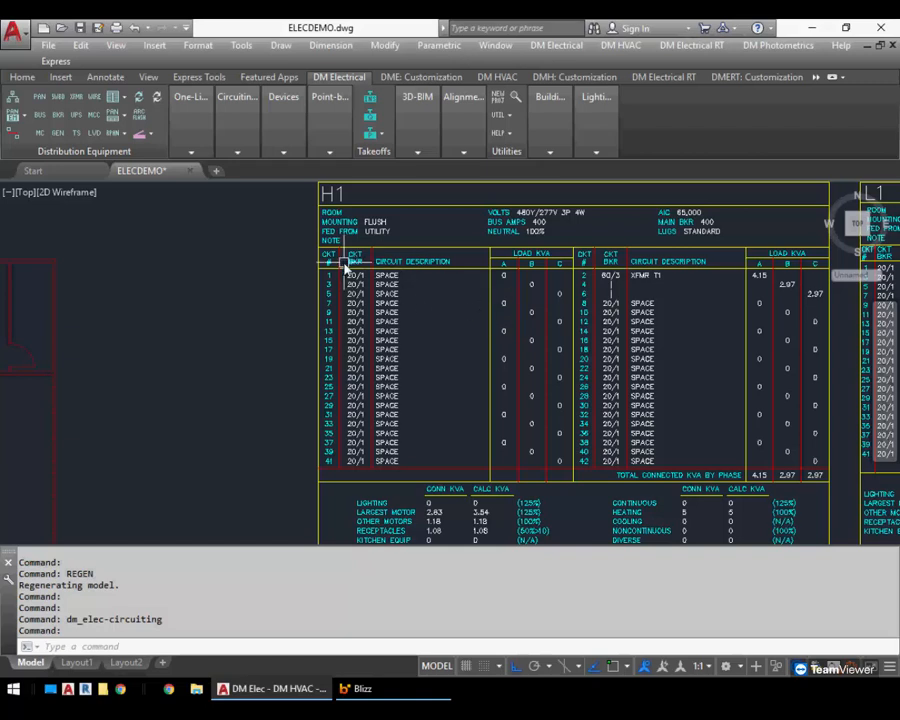
left_click(237, 150)
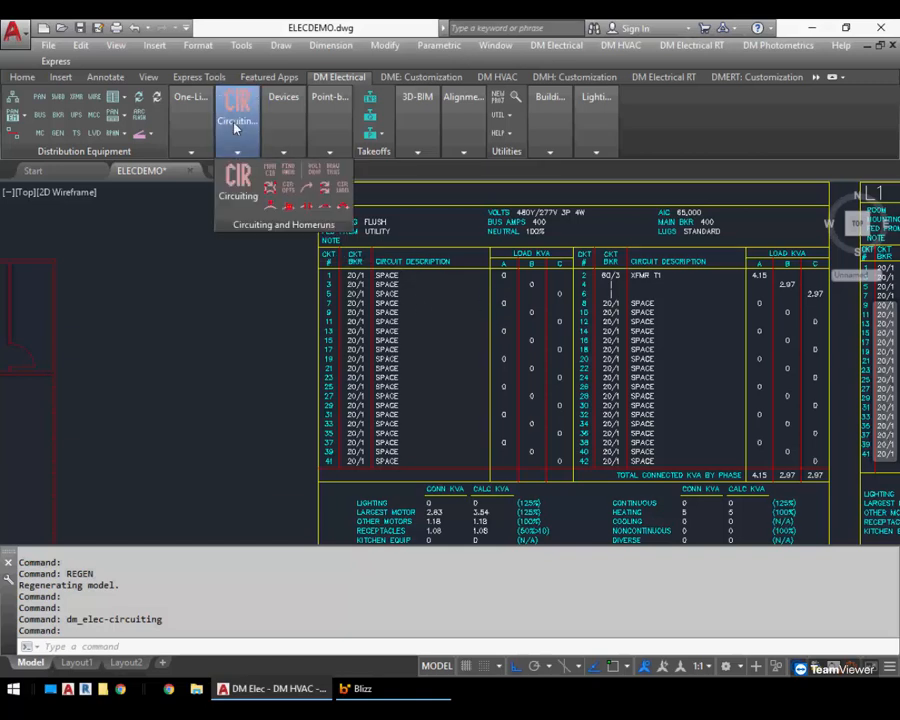
left_click(241, 183)
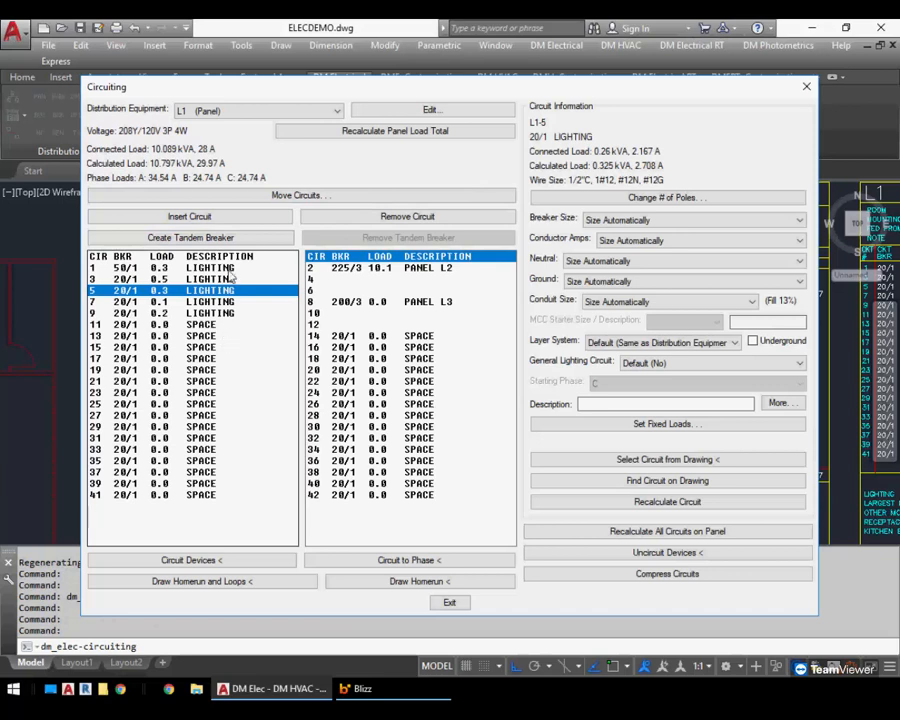
left_click(651, 405)
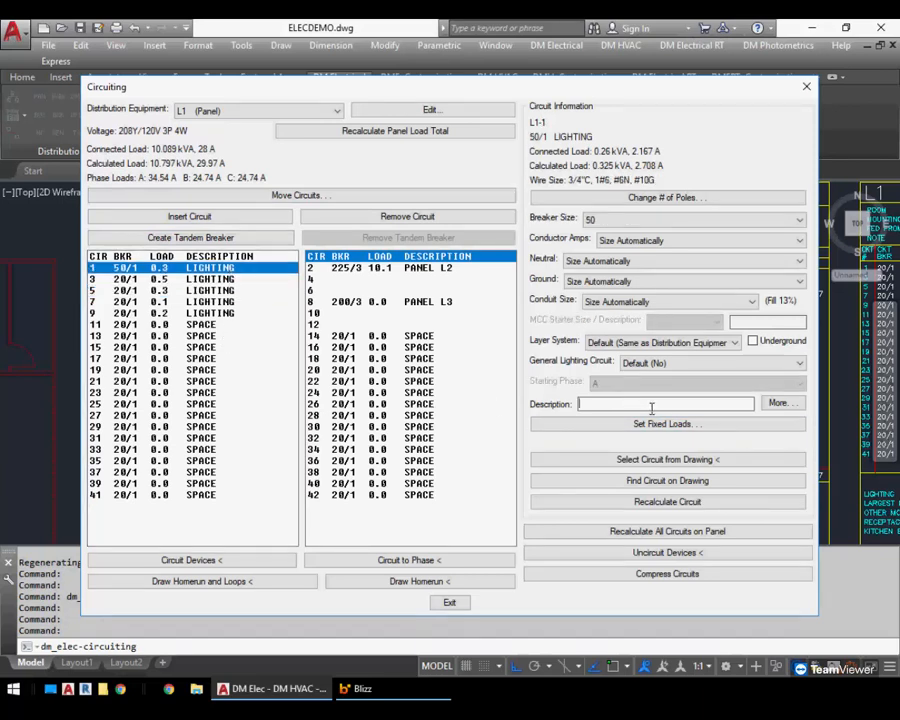
type("long")
key("BackSpace")
key("BackSpace")
key("BackSpace")
key("BackSpace")
type("LONG DESCRIPTION")
key("ctrl+a")
key("ctrl+c")
key("End")
key("ctrl+v")
key("ctrl+a")
key("ctrl+c")
key("End")
key("ctrl+v")
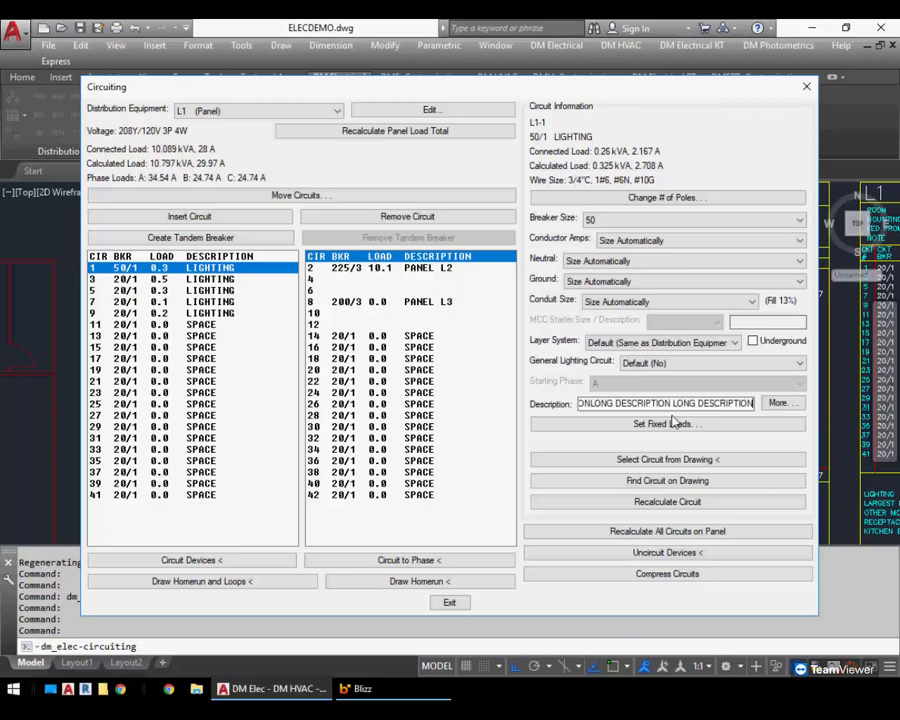
left_click(233, 280)
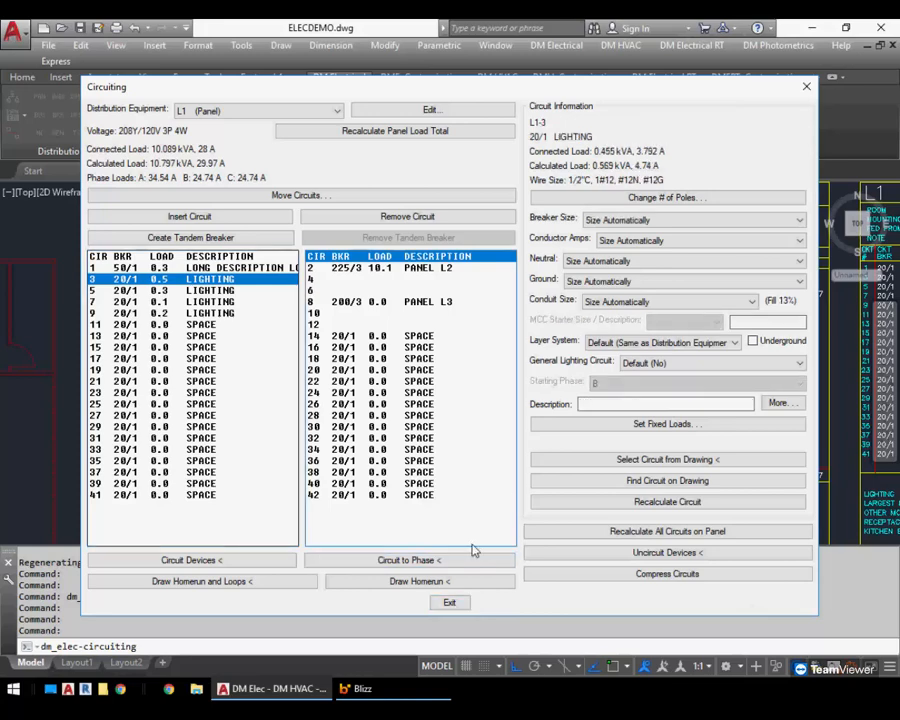
left_click(449, 604)
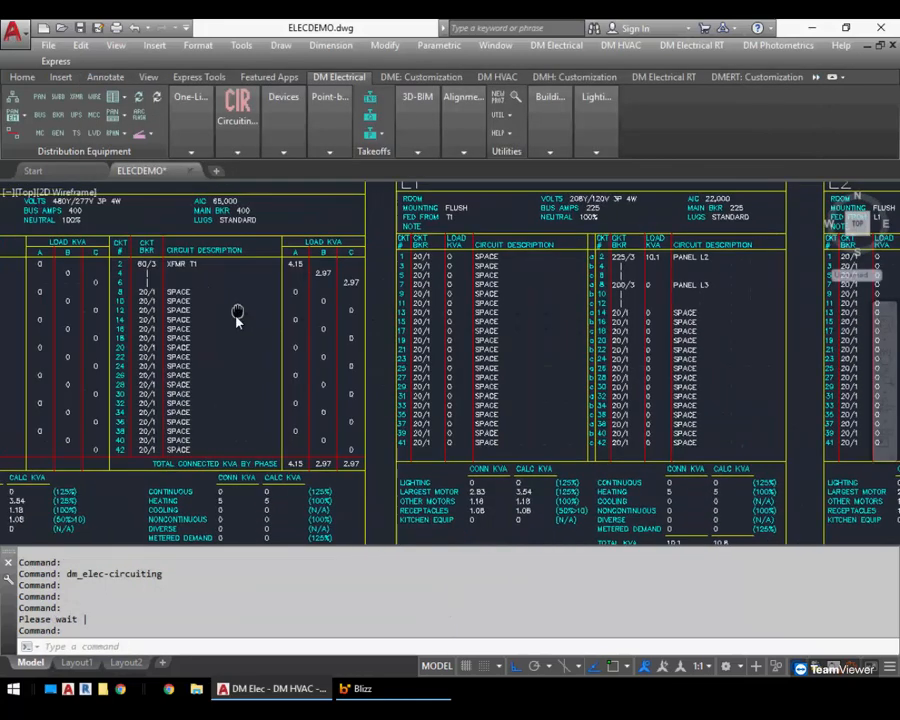
Update the distribution equipment schedules for panels L1 and L2, recalculating loads between equipment
middle_click_drag(237, 317, 213, 371)
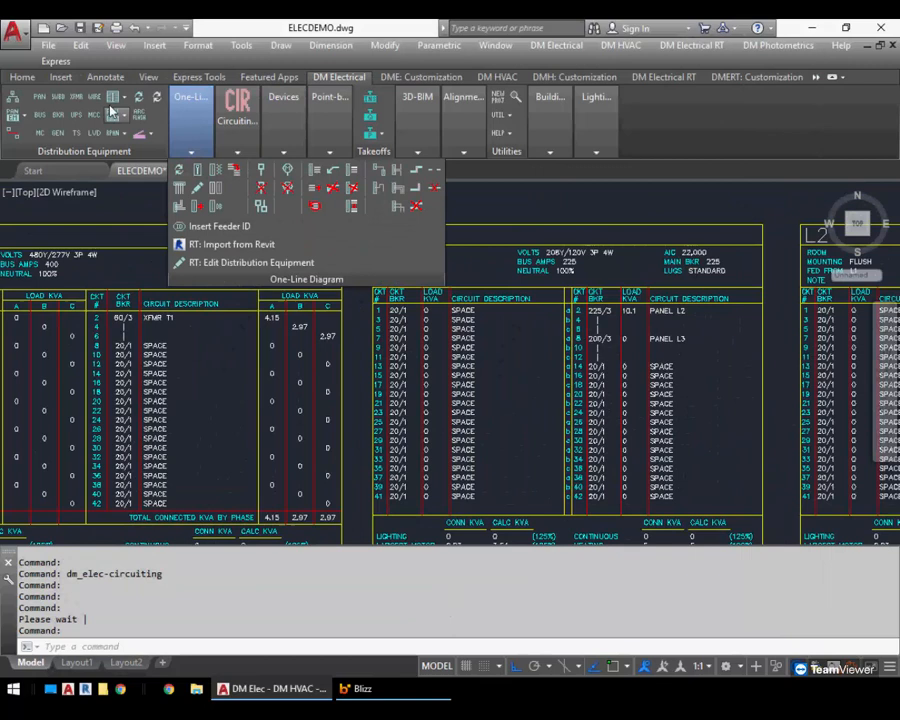
left_click(138, 99)
left_click(475, 248)
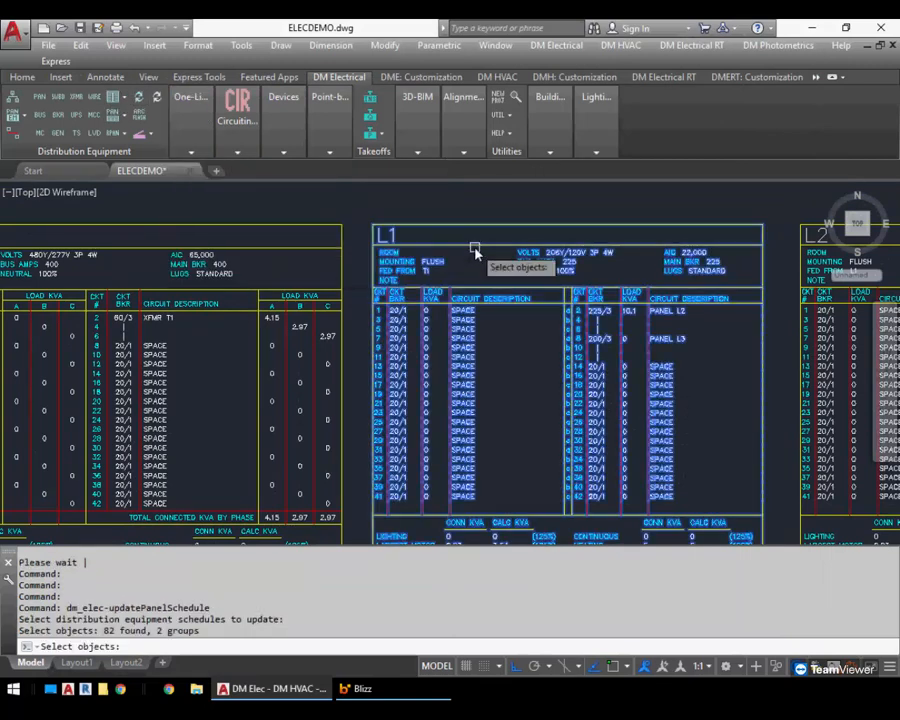
right_click(478, 263)
left_click(517, 388)
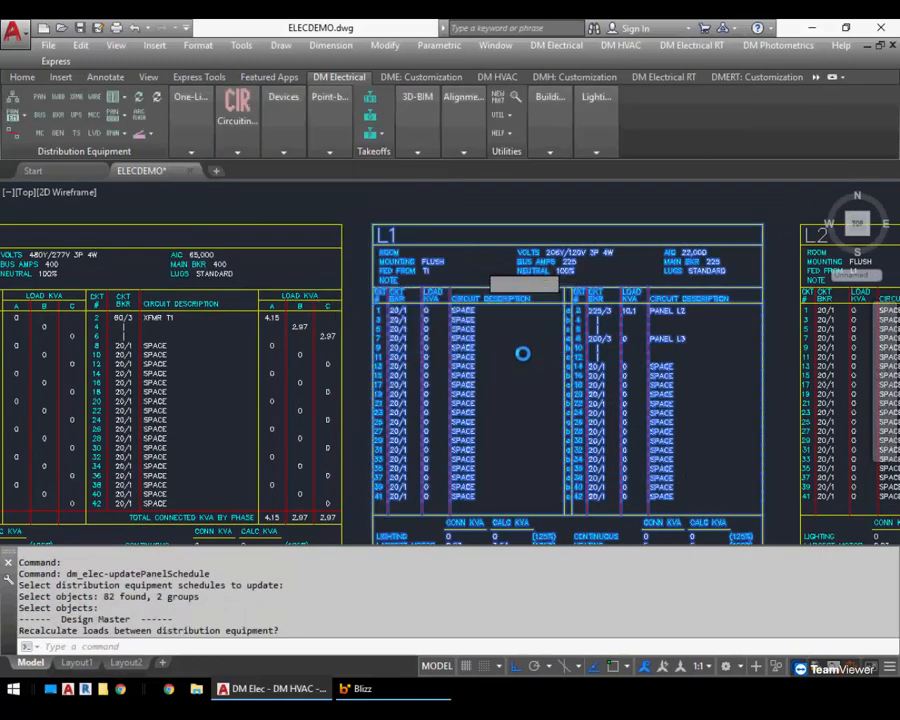
scroll(530, 312, "up", 5)
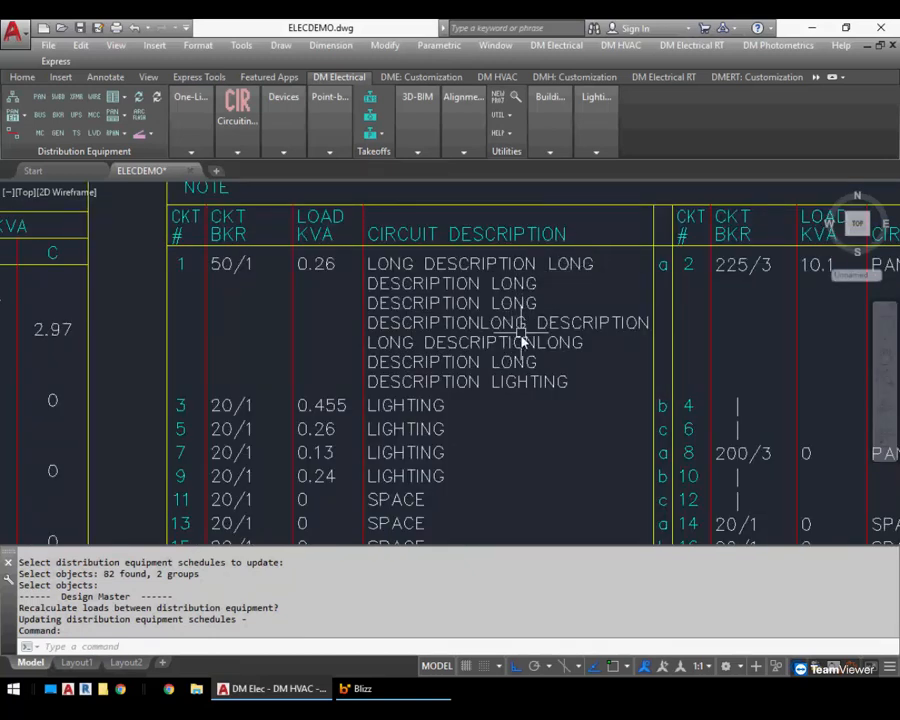
scroll(522, 341, "down", 5)
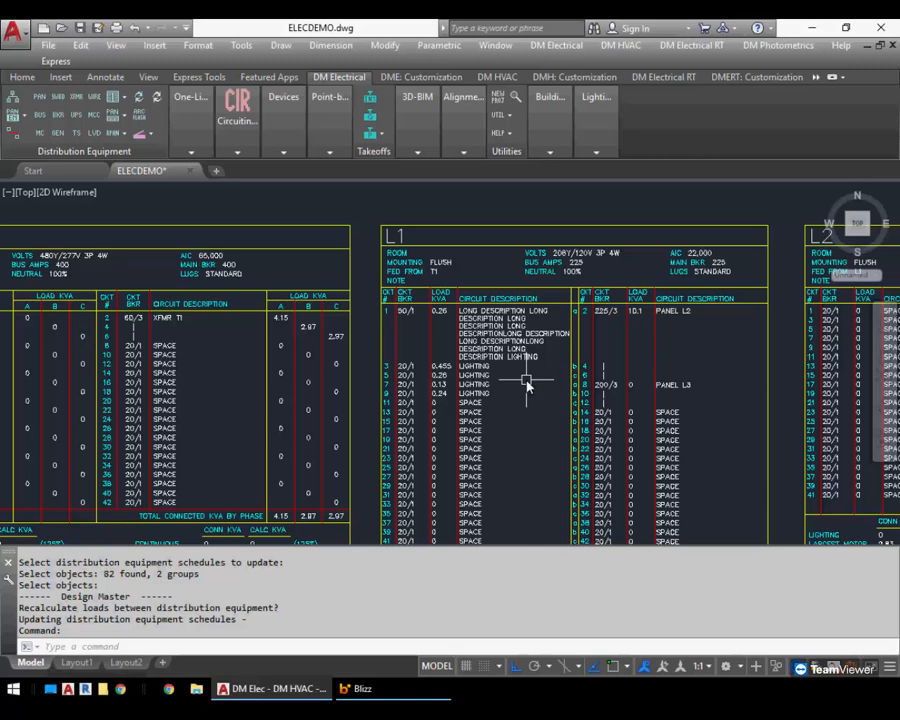
Check the selection settings in the Options dialog and close it
left_click(425, 79)
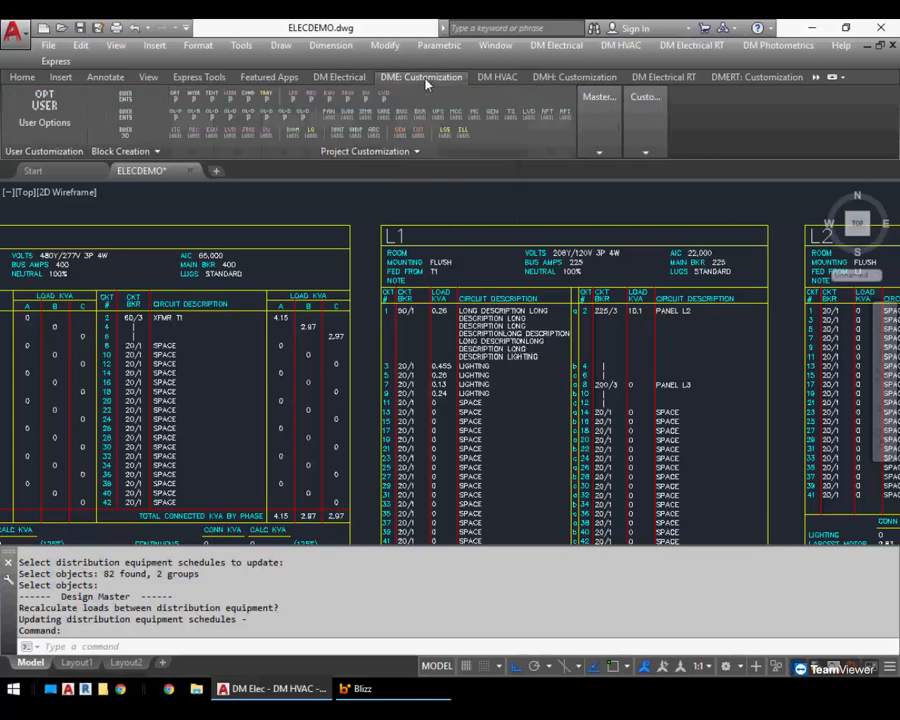
left_click(130, 151)
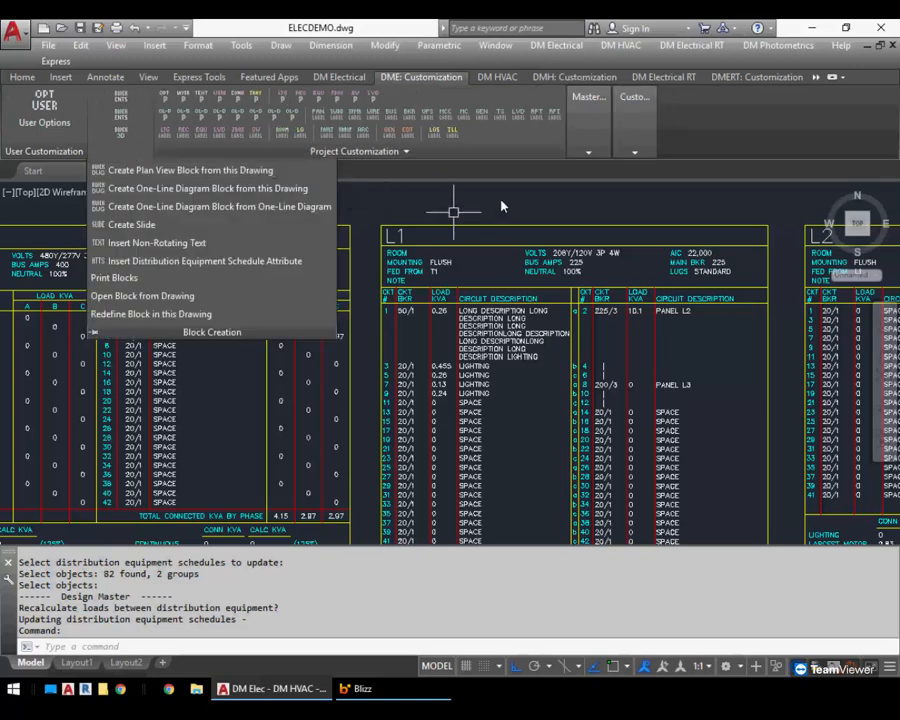
left_click(421, 208)
type("OP")
key("Return")
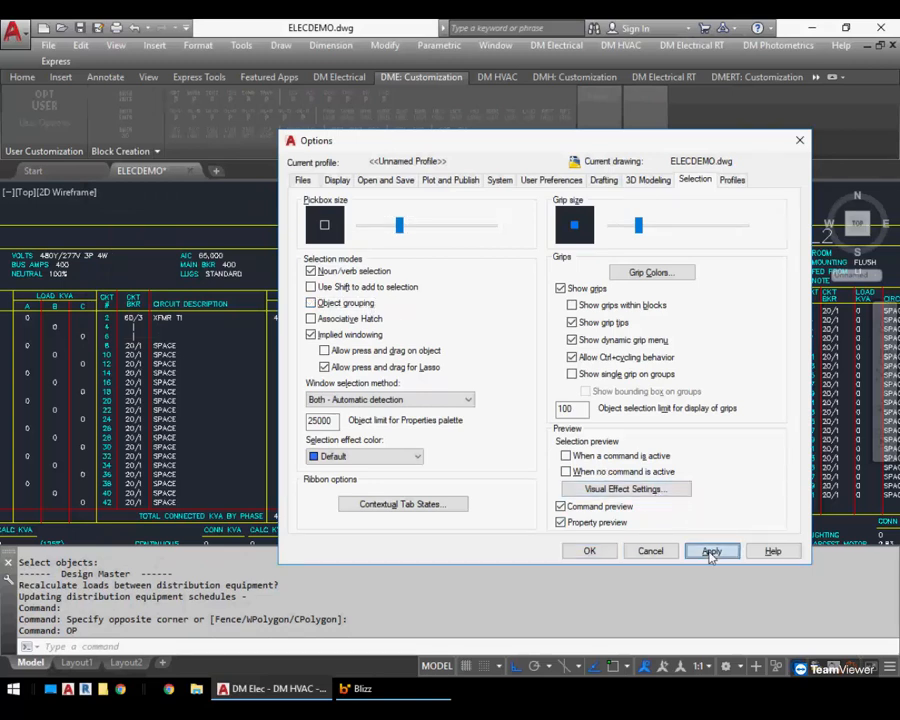
left_click(589, 551)
Select pieces of panel L1's schedule to examine which blocks make up the circuit 1 row
scroll(450, 300, "up", 4)
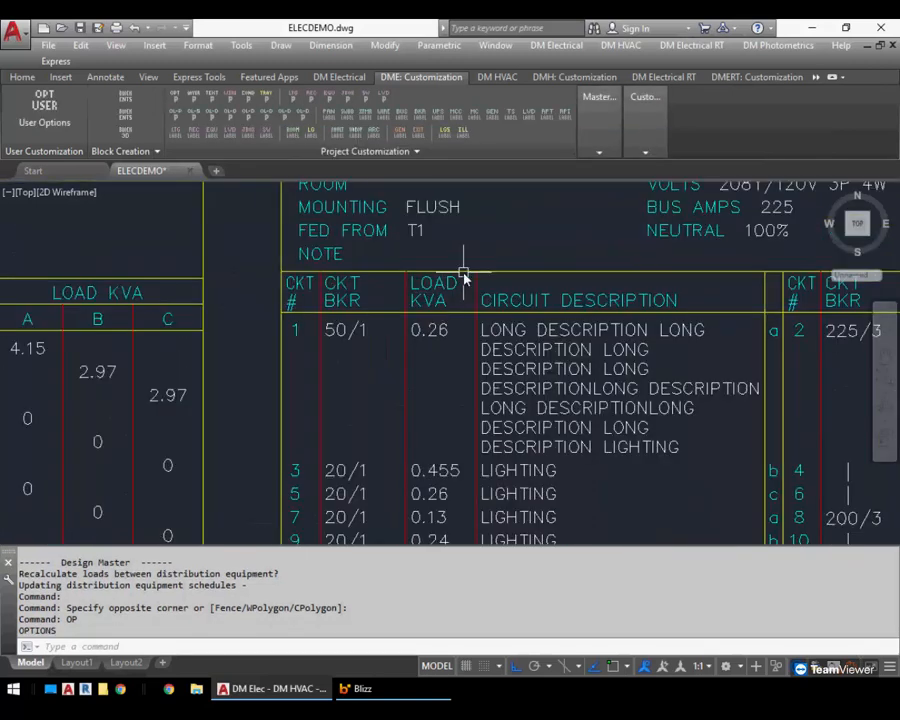
left_click(462, 274)
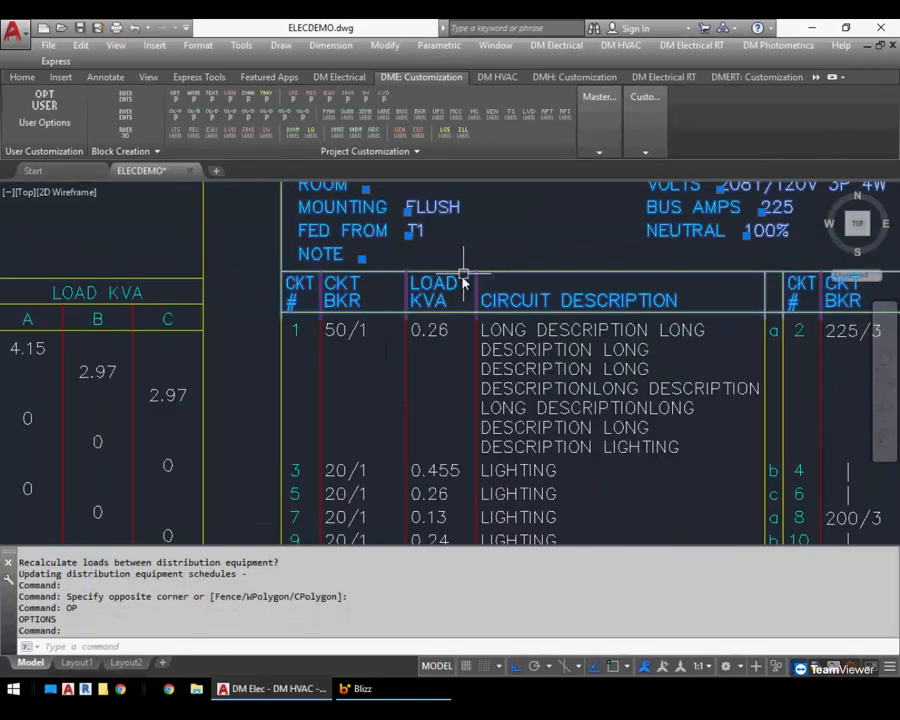
key("Escape")
left_click(403, 362)
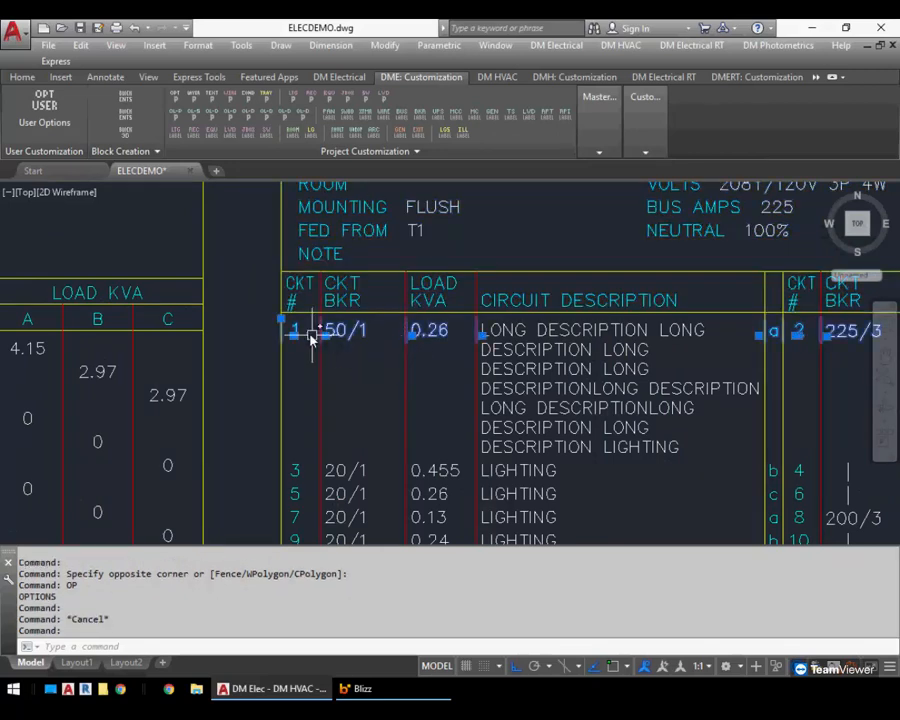
mouse_move(430, 337)
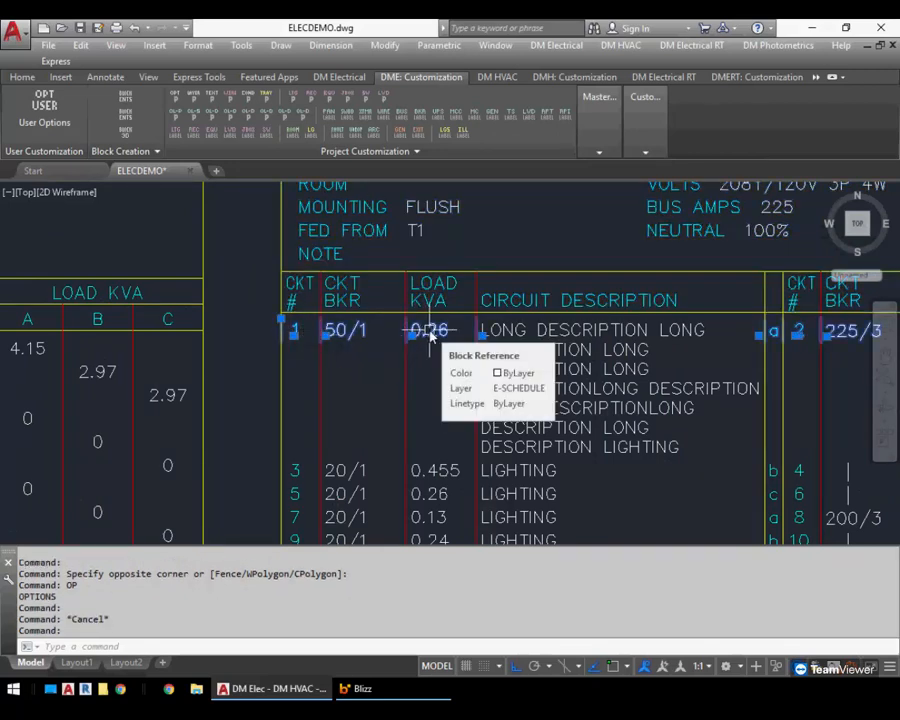
left_click(408, 472)
key("Escape")
key("Escape")
left_click(407, 472)
key("Escape")
left_click(407, 490)
key("Escape")
left_click(430, 390)
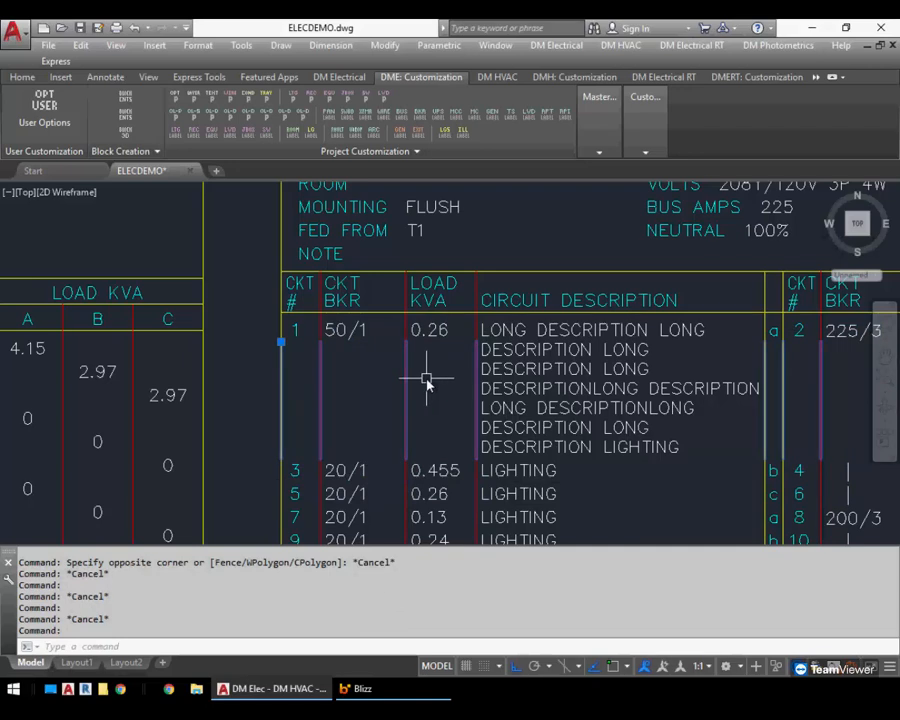
key("Escape")
scroll(406, 328, "up", 2)
left_click(403, 326)
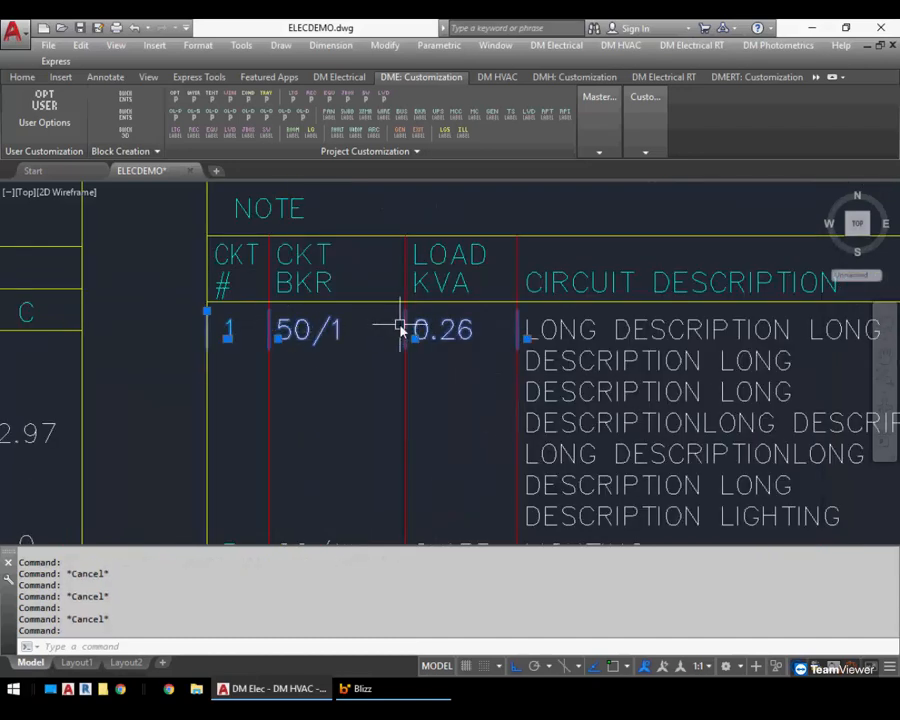
key("Escape")
left_click(408, 400)
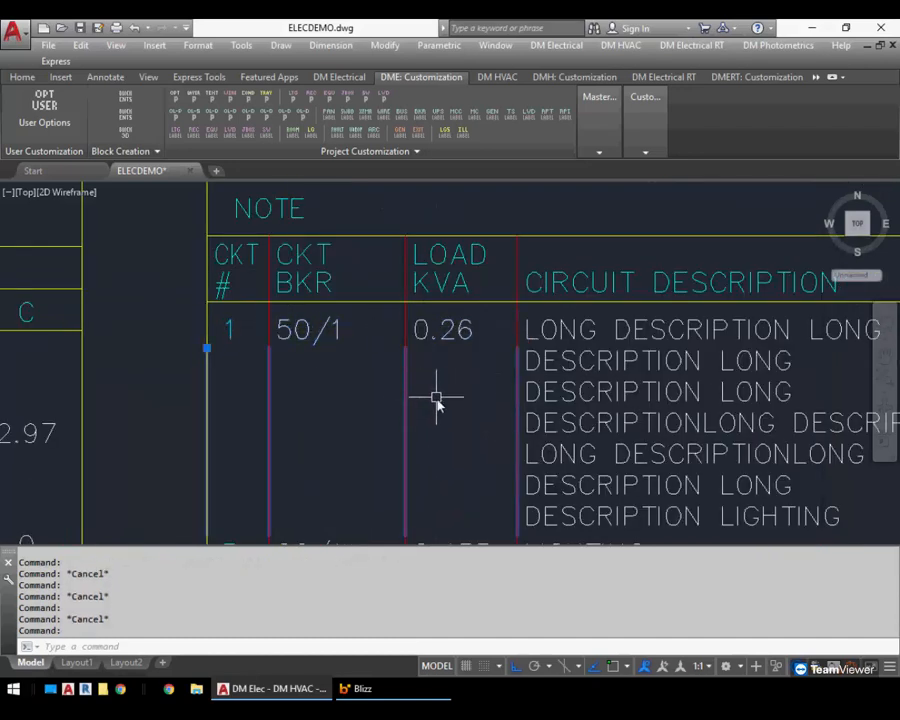
scroll(436, 400, "down", 2)
middle_click_drag(438, 408, 378, 386)
key("Escape")
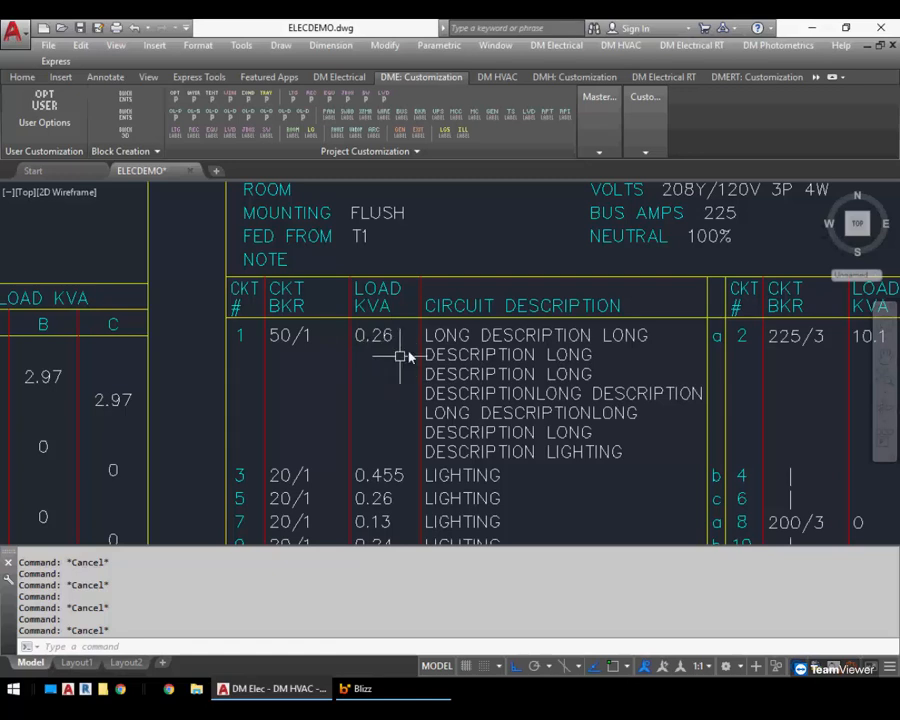
Open the Distribution Equipment Schedule Blocks customization and edit the Three Phase Circuit A block
left_click(556, 45)
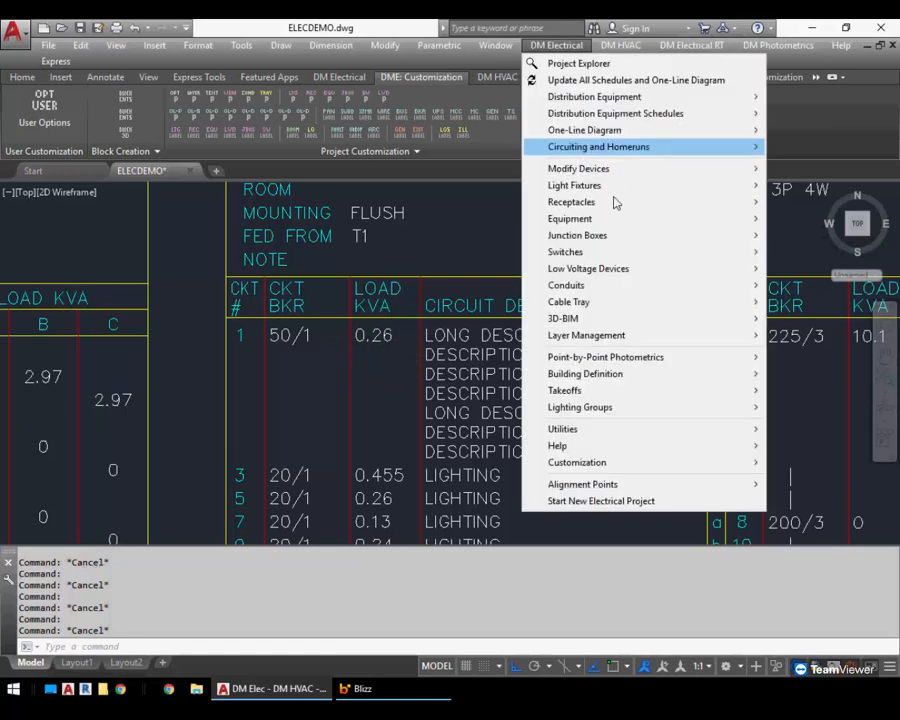
mouse_move(626, 467)
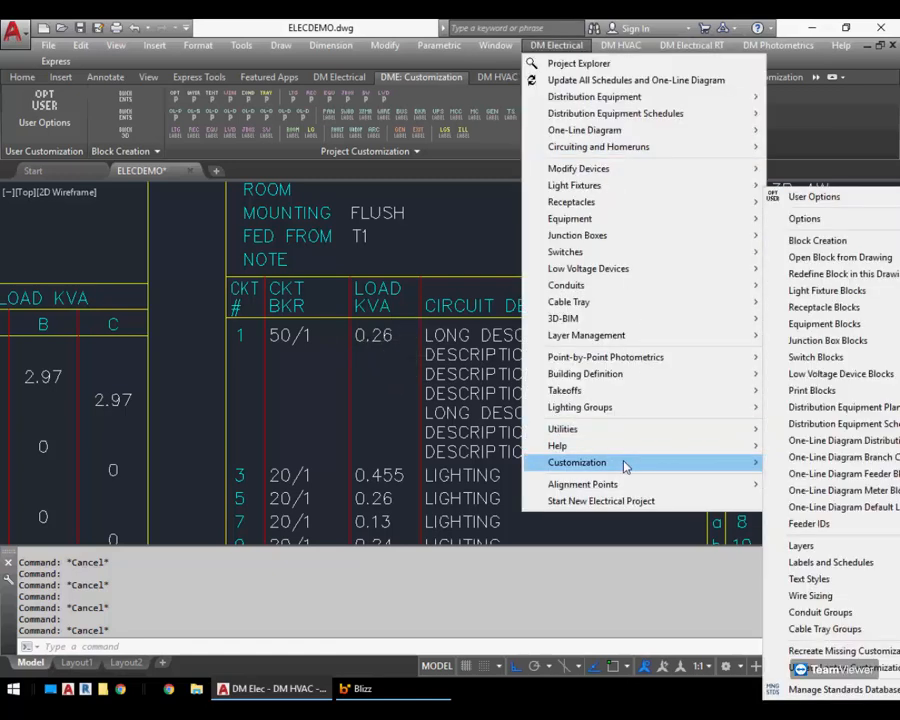
mouse_move(870, 441)
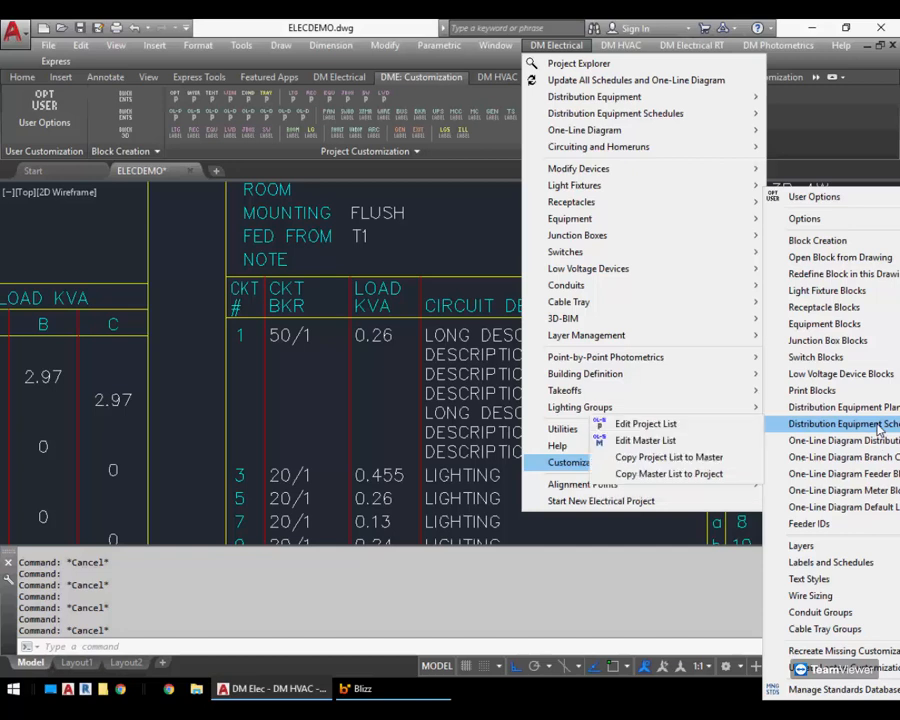
left_click(735, 428)
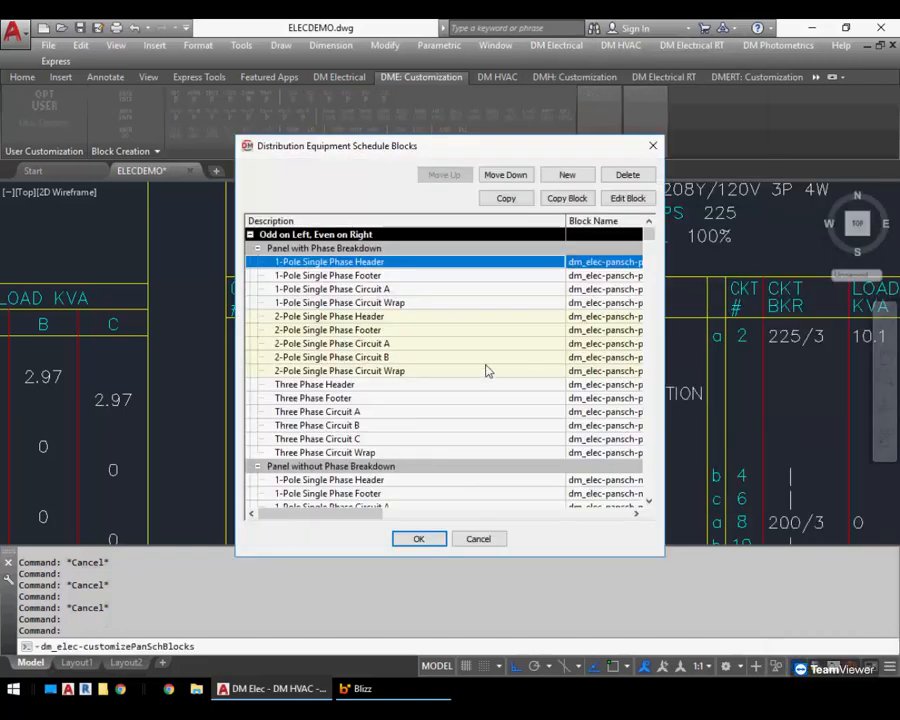
mouse_move(444, 157)
left_mouse_down()
mouse_move(311, 124)
mouse_move(327, 106)
left_mouse_up()
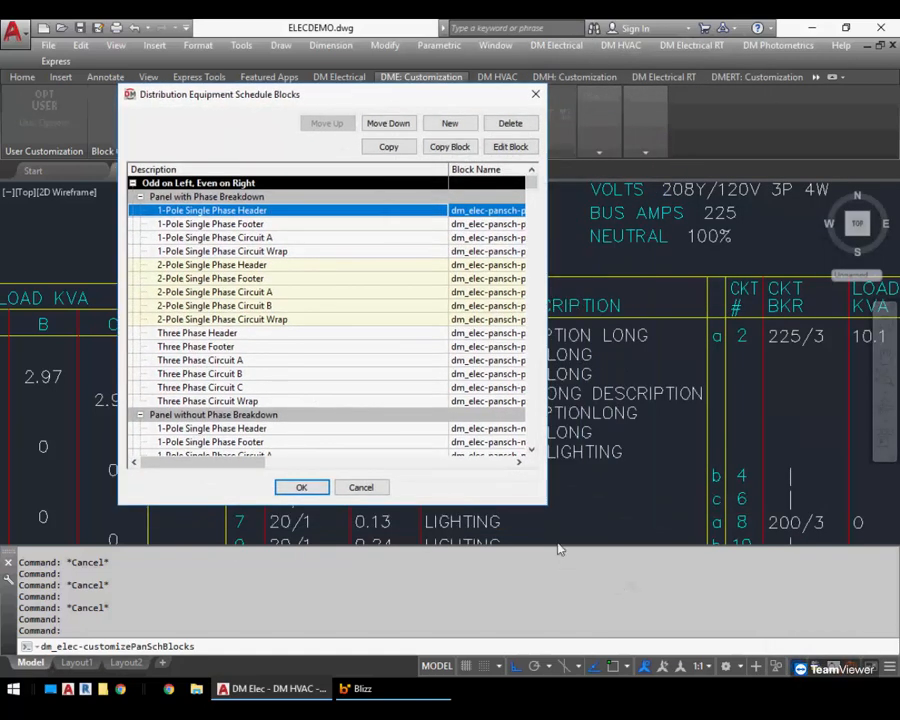
left_click_drag(546, 504, 806, 556)
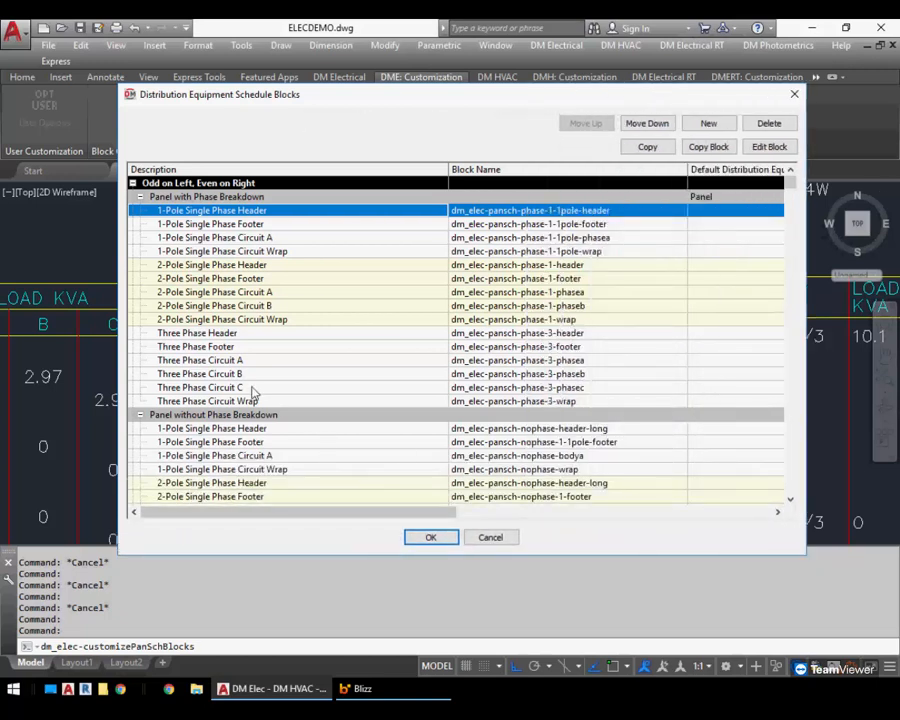
left_click(305, 361)
key("Down")
key("Down")
key("Down")
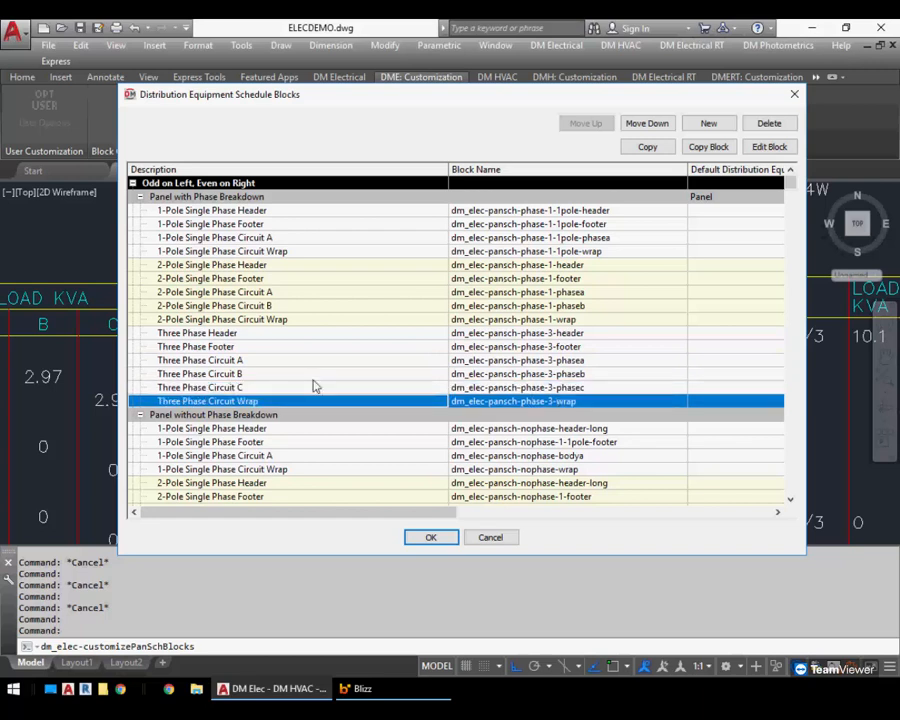
key("Up")
key("Up")
key("Up")
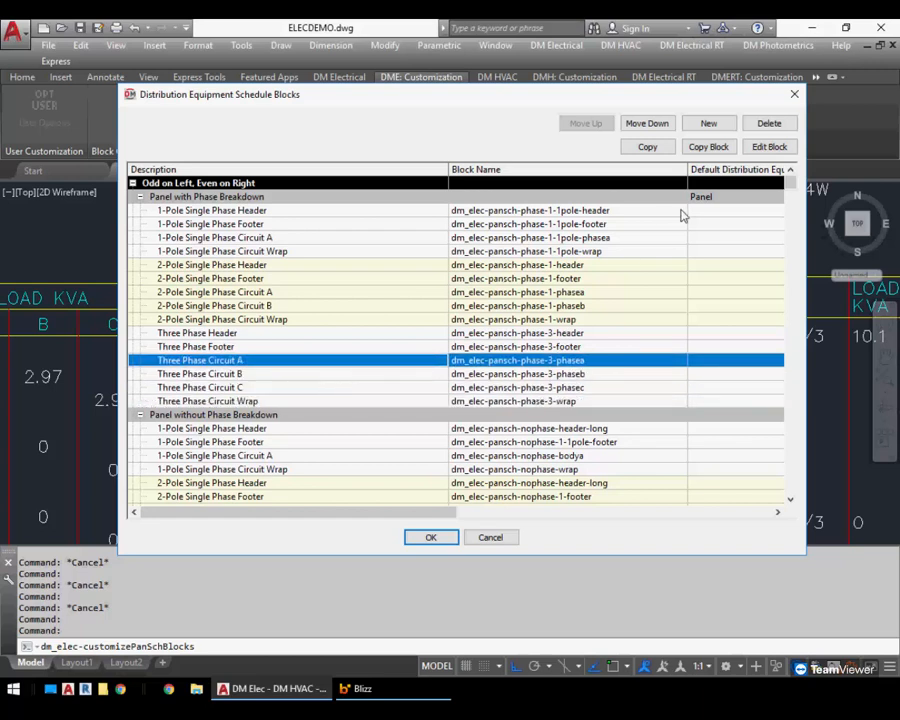
left_click(766, 148)
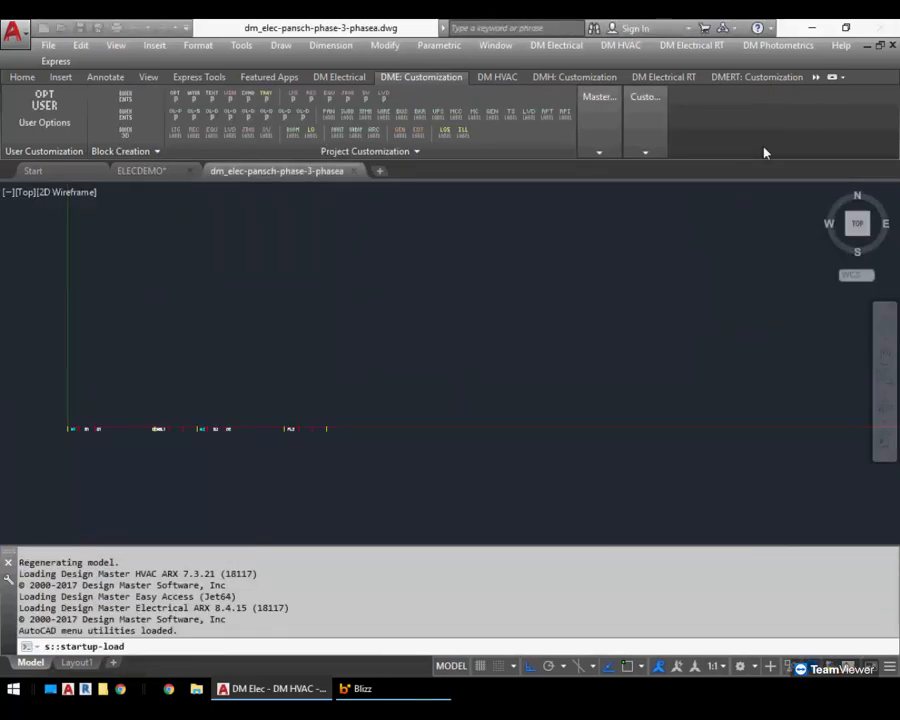
Inspect the Three Phase Circuit A block's description attributes, then close the block drawing without saving
scroll(126, 436, "up", 2)
scroll(125, 432, "up", 4)
mouse_move(125, 432)
middle_mouse_down()
mouse_move(284, 416)
mouse_move(398, 426)
middle_mouse_up()
scroll(284, 416, "up", 2)
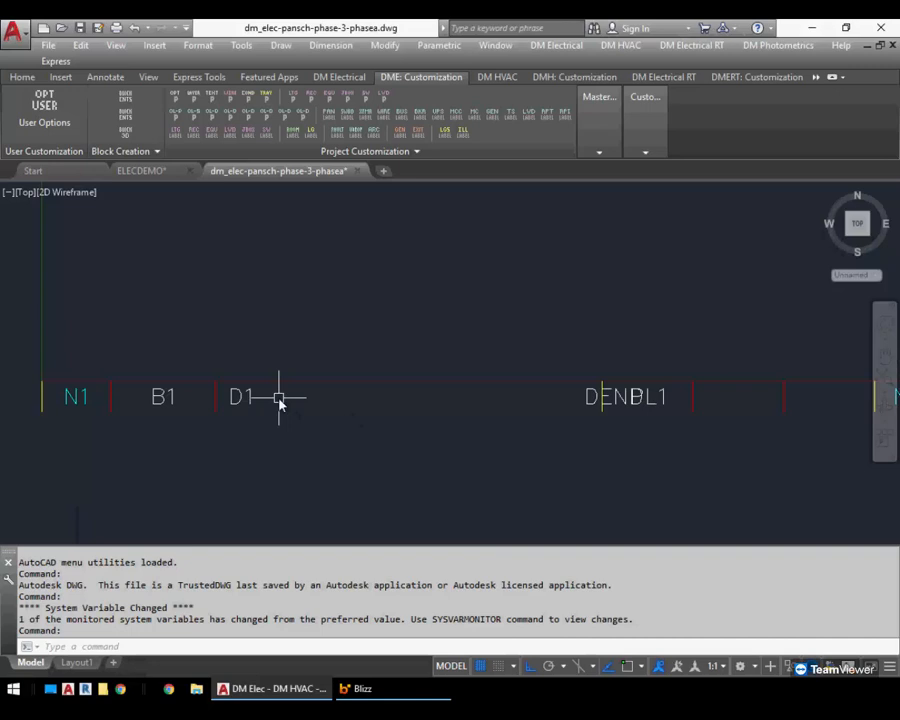
left_click(243, 396)
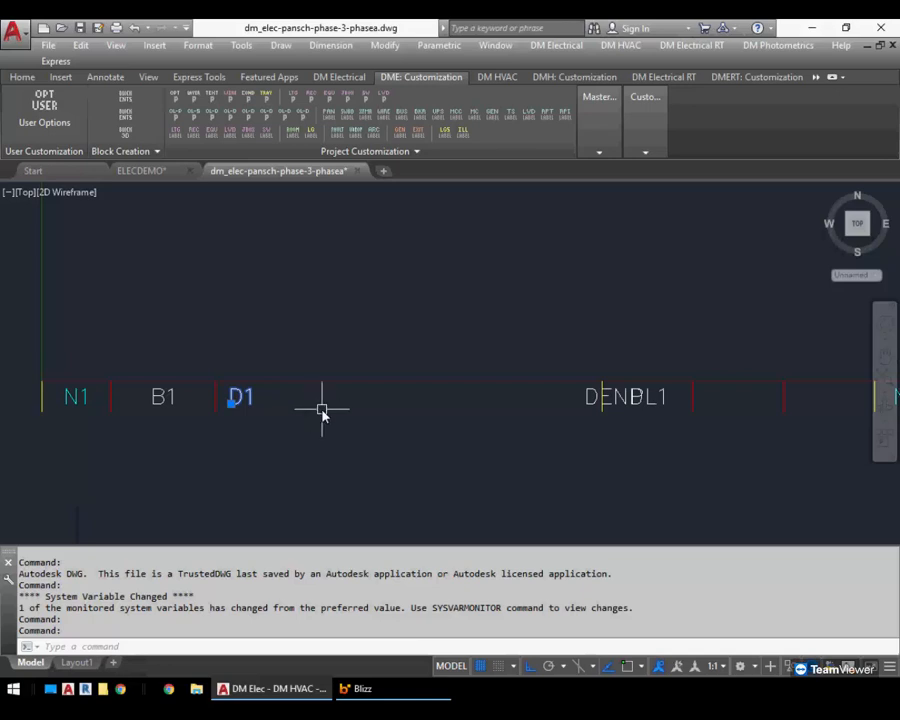
key("Escape")
scroll(596, 405, "up", 2)
middle_click_drag(594, 434, 676, 437)
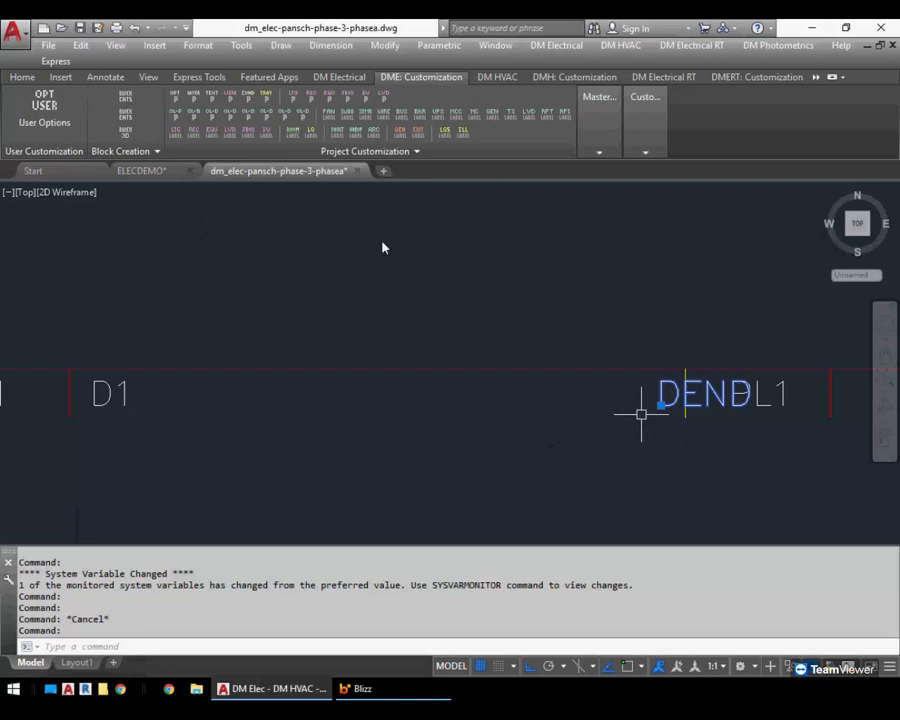
left_click(359, 170)
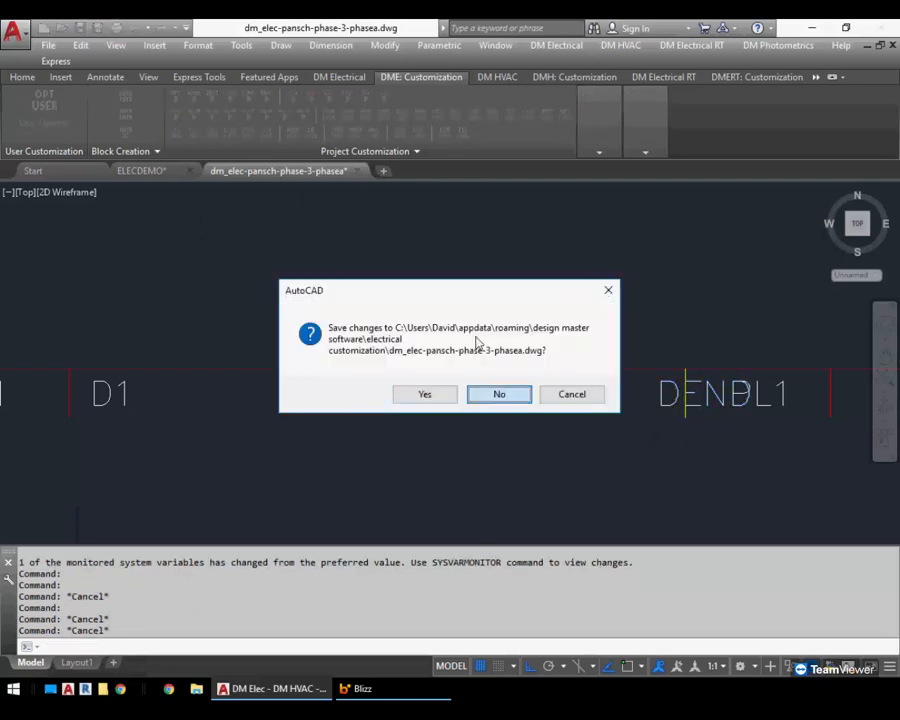
left_click(498, 392)
Open the Three Phase Circuit Wrap block from the schedule blocks list for inspection and close it without saving
key("space")
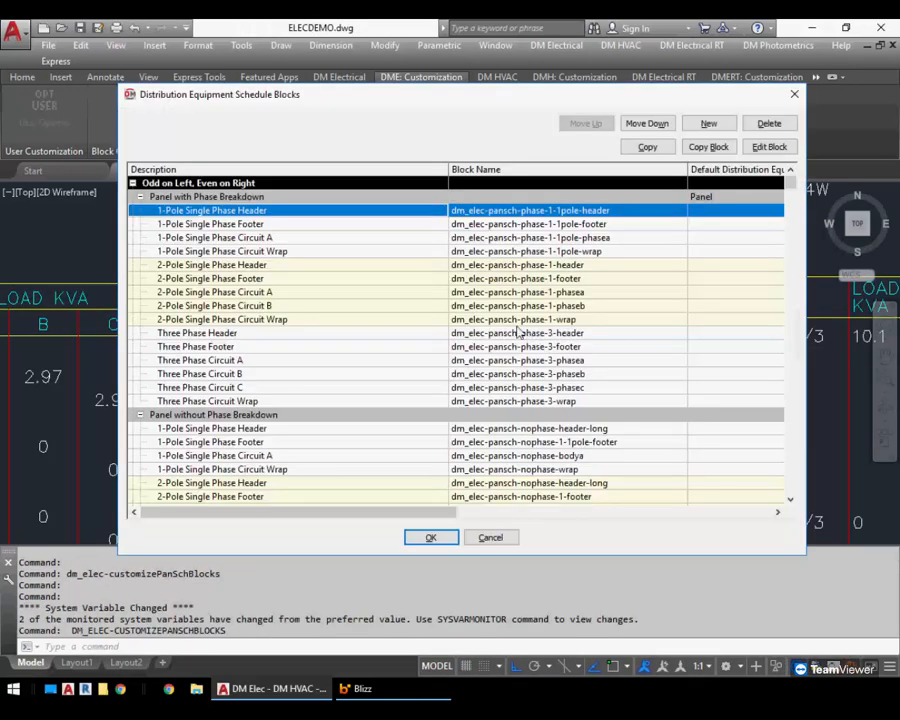
left_click(255, 401)
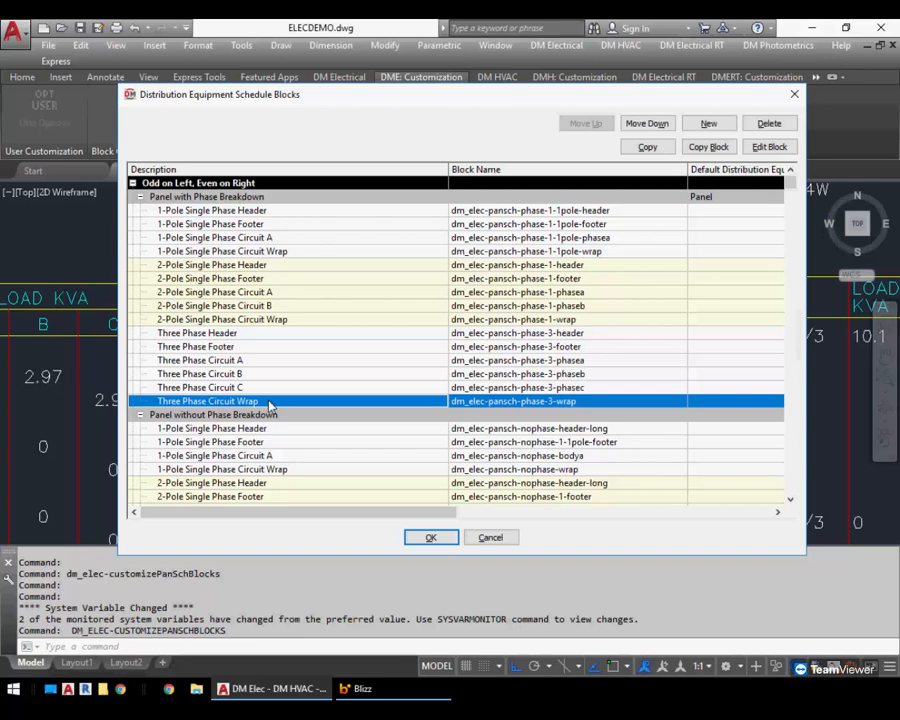
left_click(769, 147)
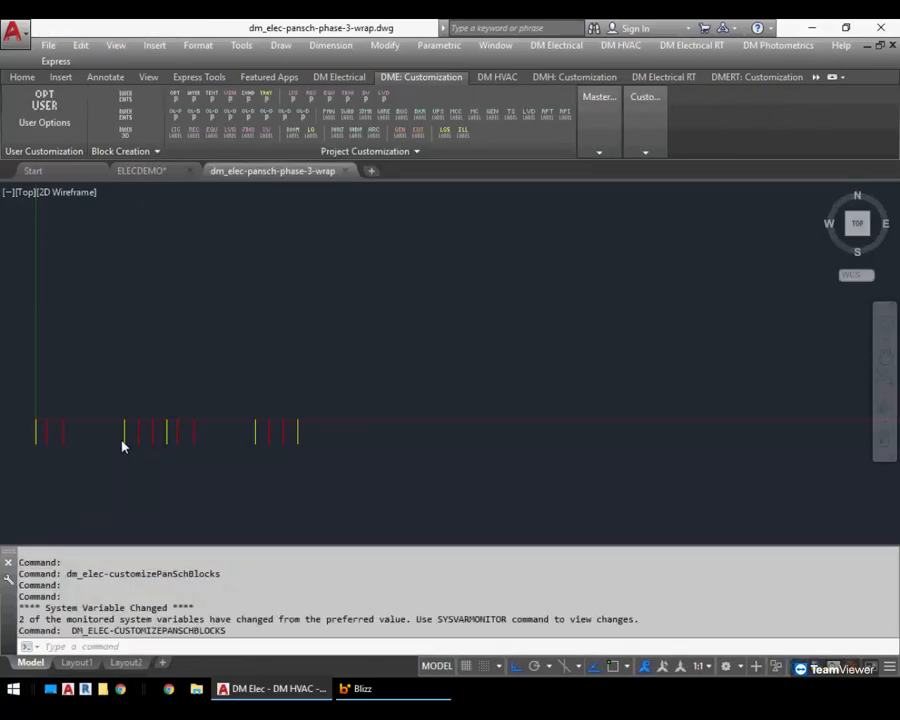
middle_click_drag(92, 444, 190, 440)
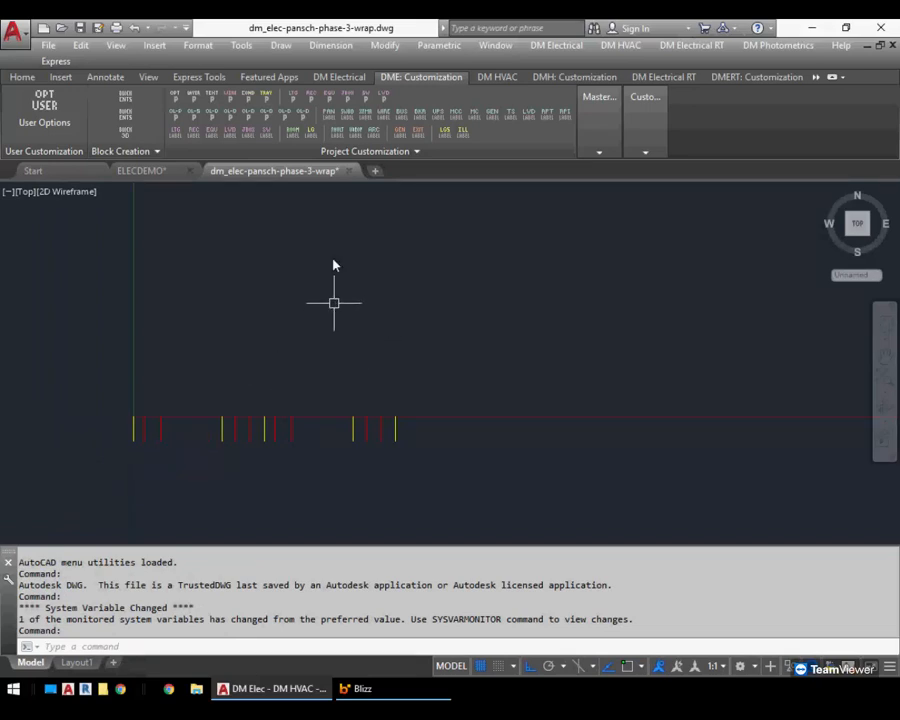
left_click(348, 171)
left_click(500, 389)
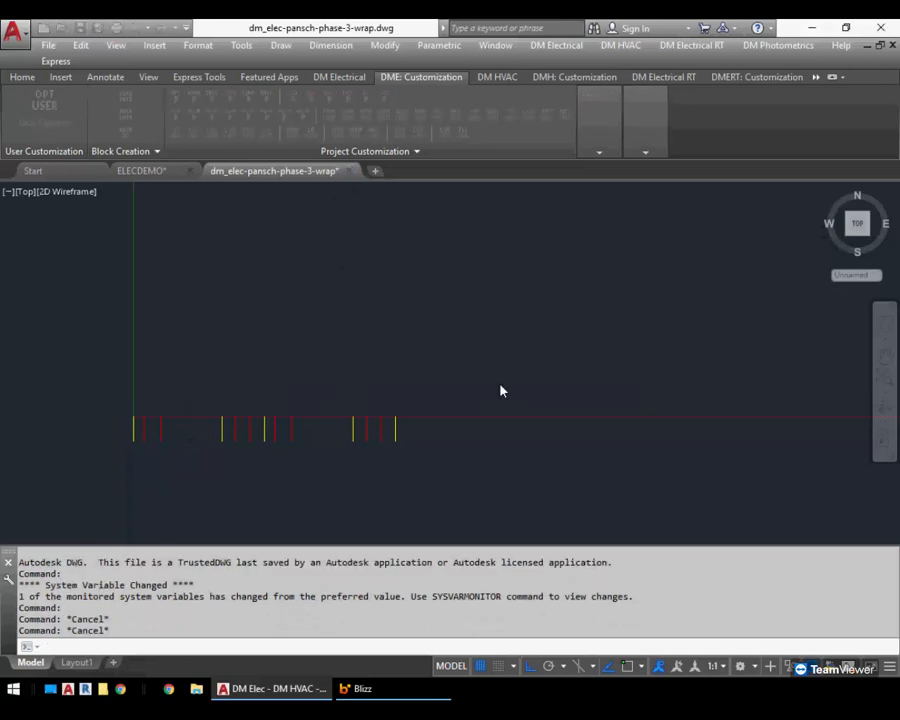
middle_click_drag(484, 440, 496, 395)
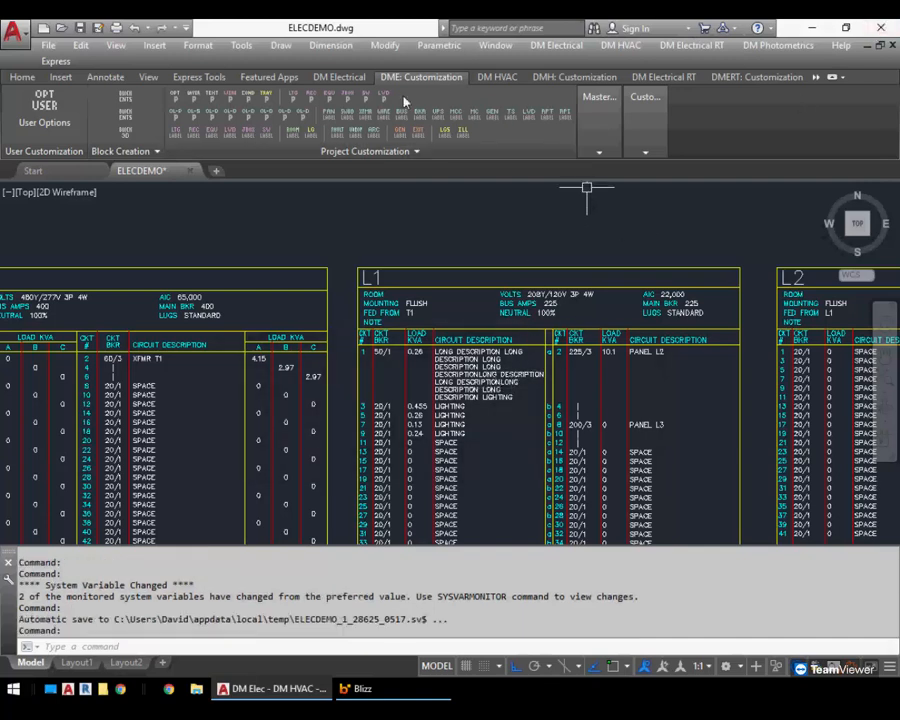
Open Move Circuits from the Circuiting tools and swap panel L1's circuit 5 with panel L2's circuit 5
left_click(339, 76)
left_click(283, 110)
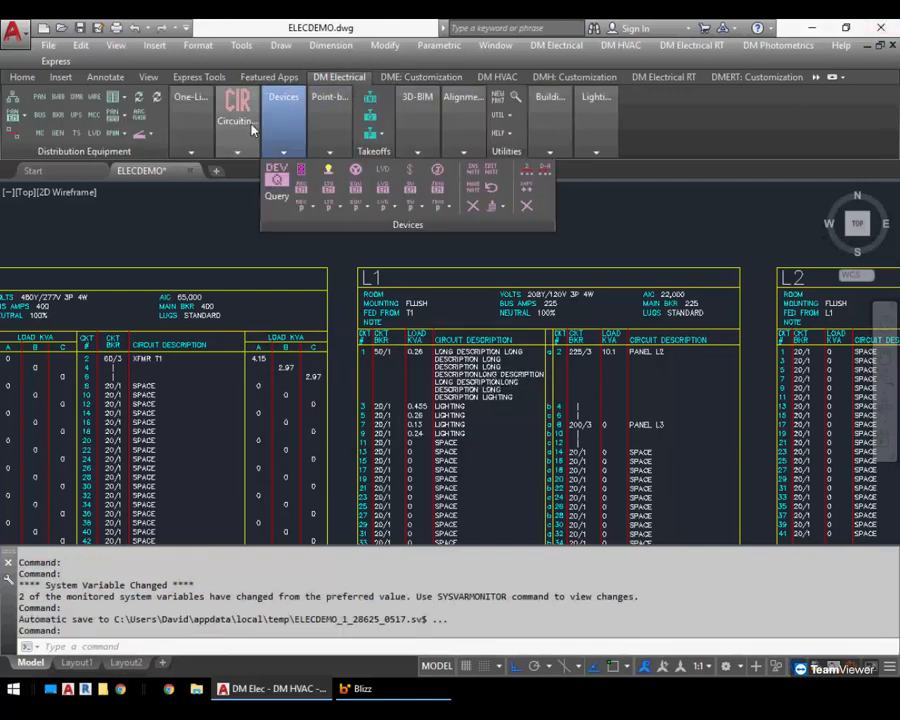
mouse_move(237, 125)
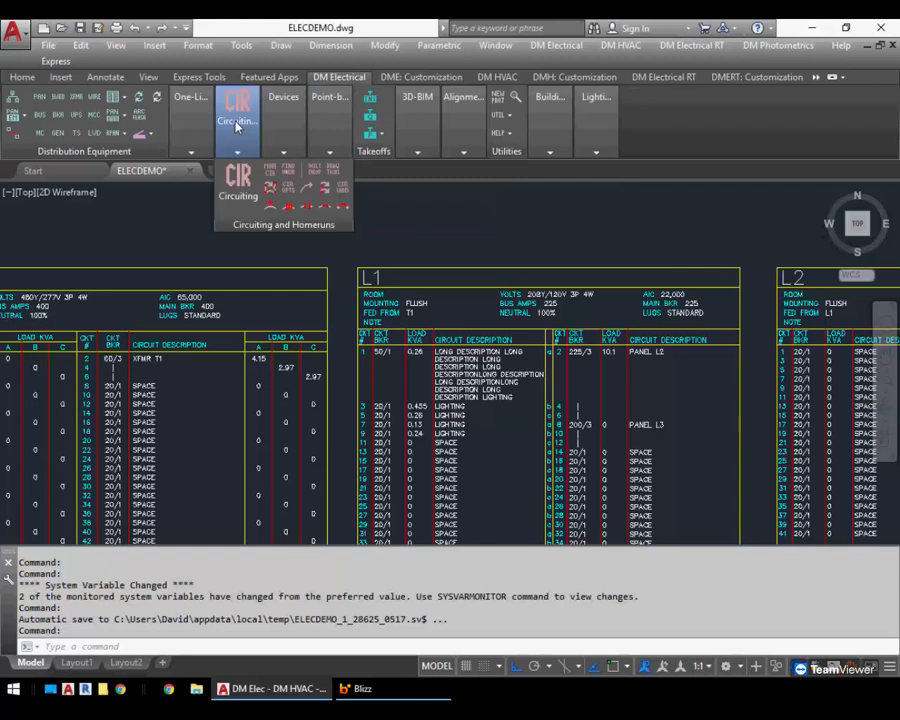
left_click(270, 170)
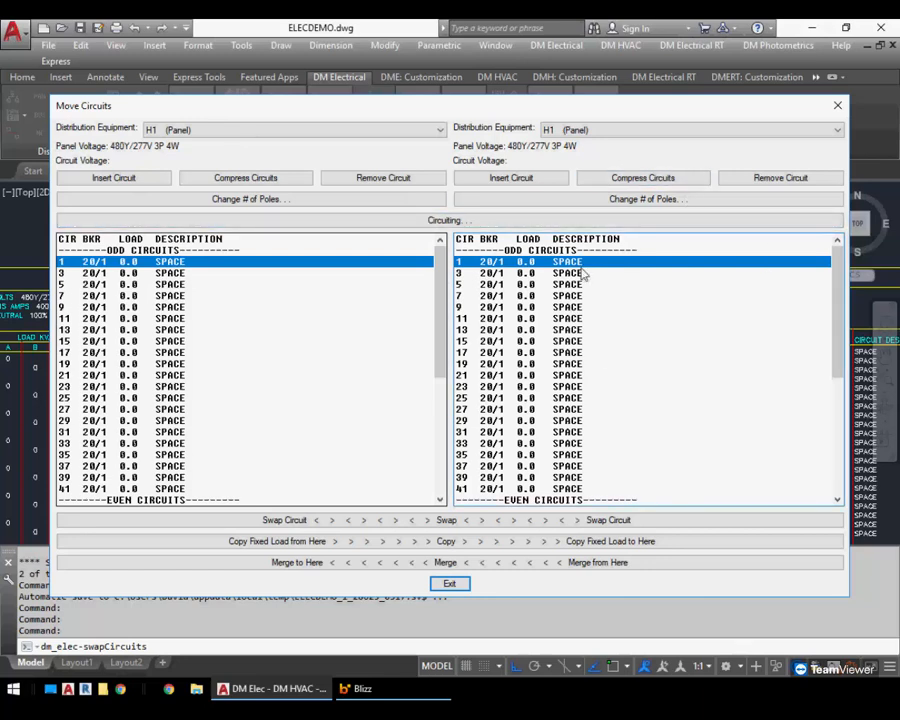
left_click(256, 131)
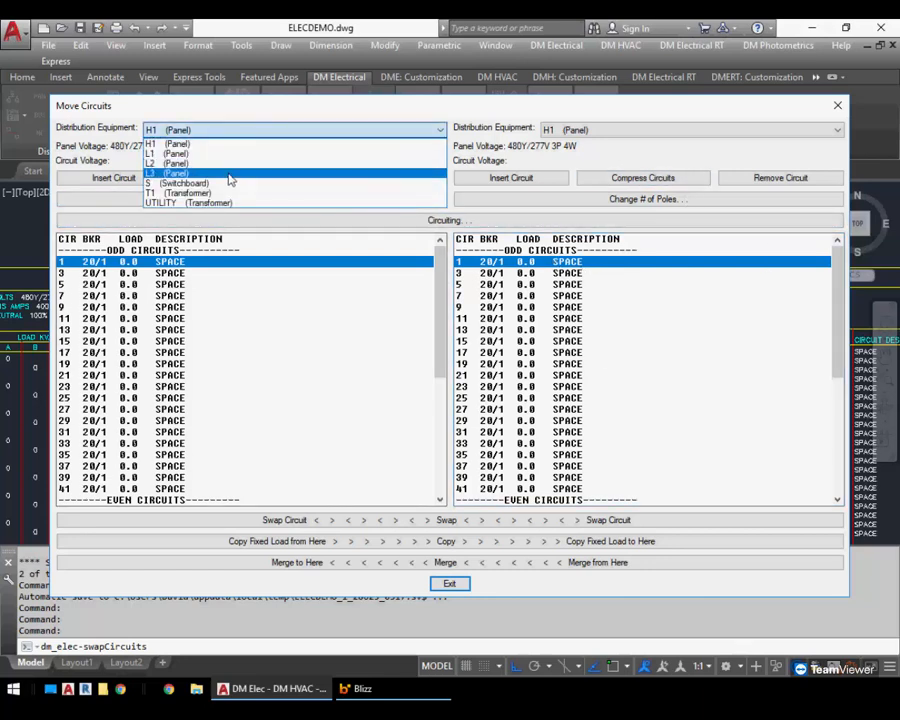
left_click(170, 153)
left_click(186, 285)
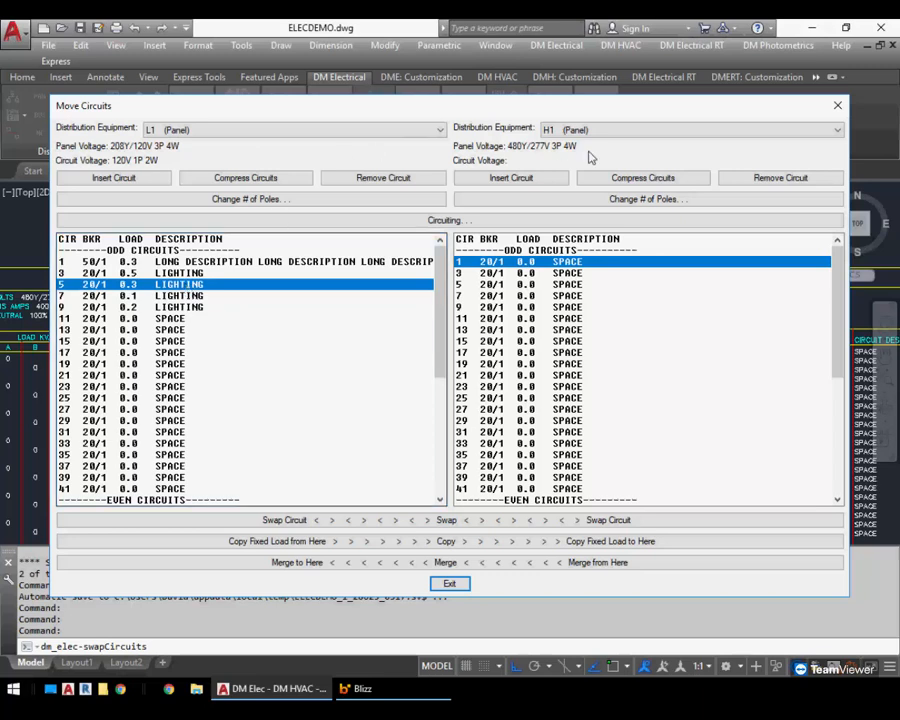
left_click(620, 131)
left_click(611, 153)
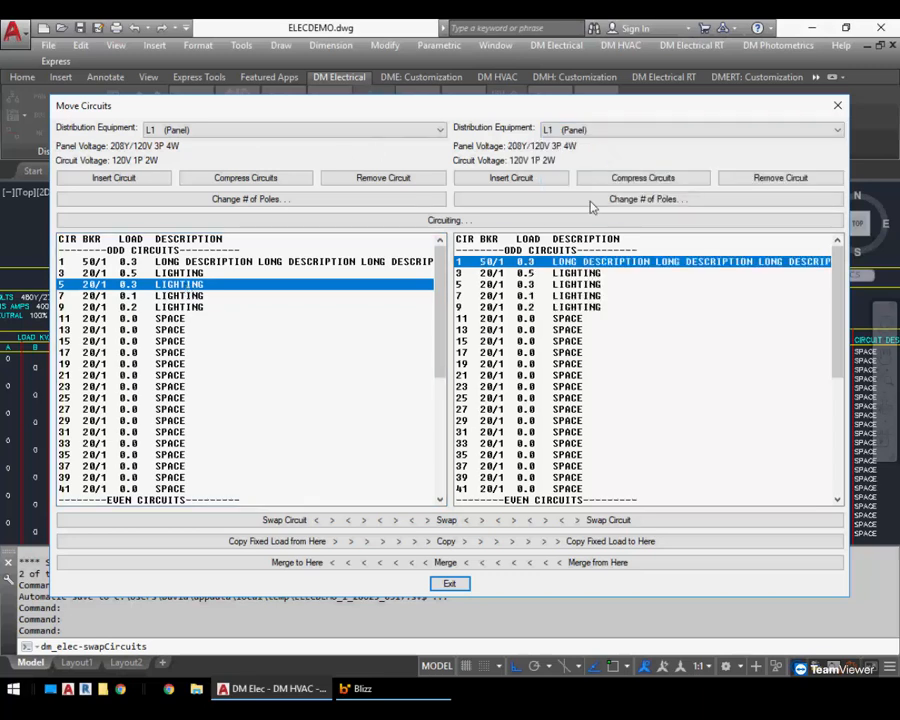
left_click(585, 307)
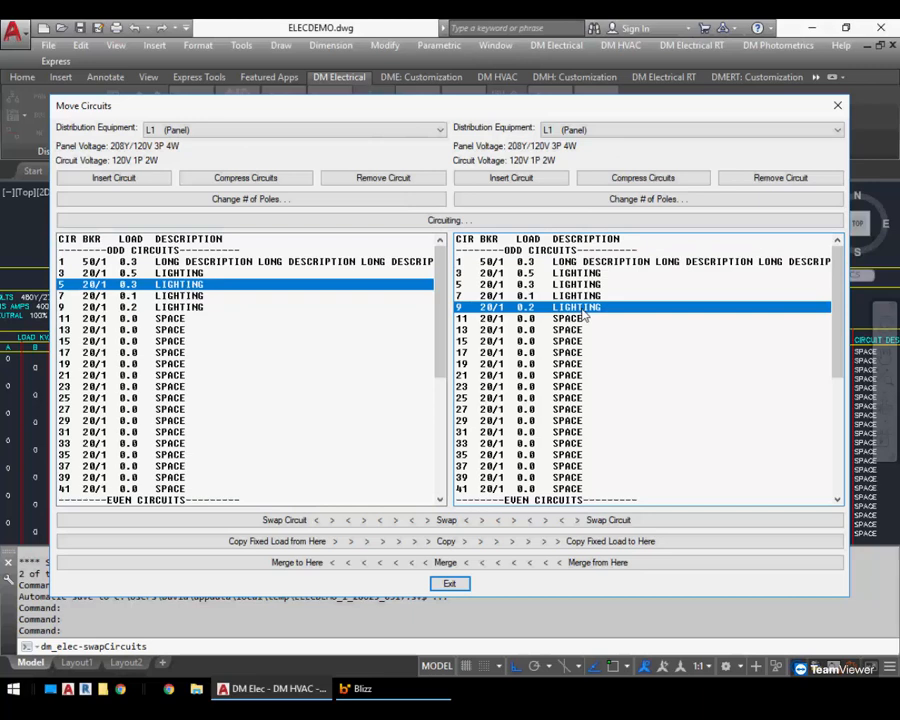
left_click(600, 130)
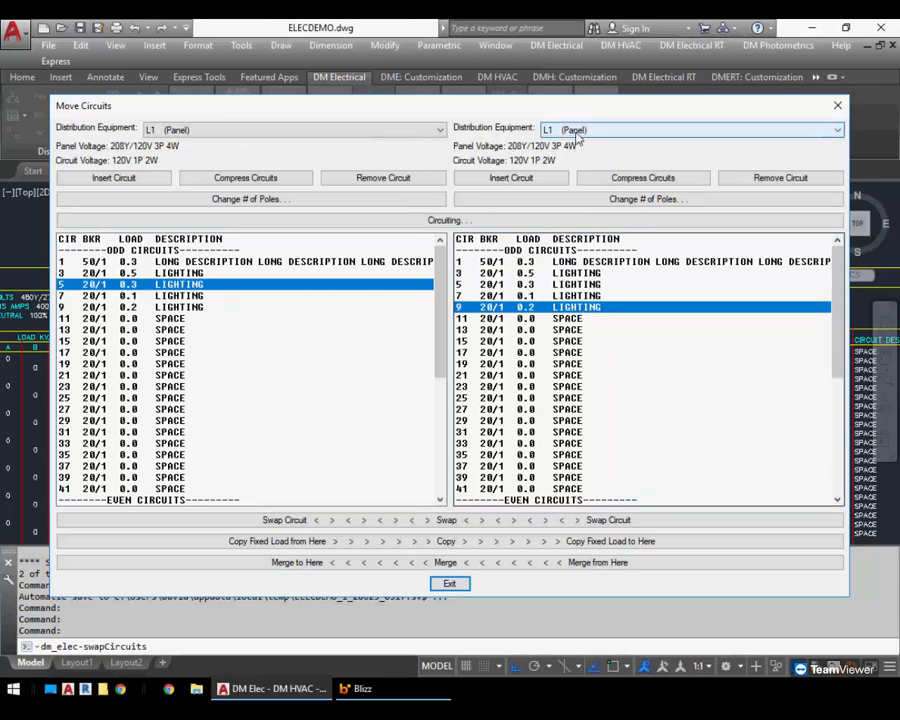
left_click(576, 166)
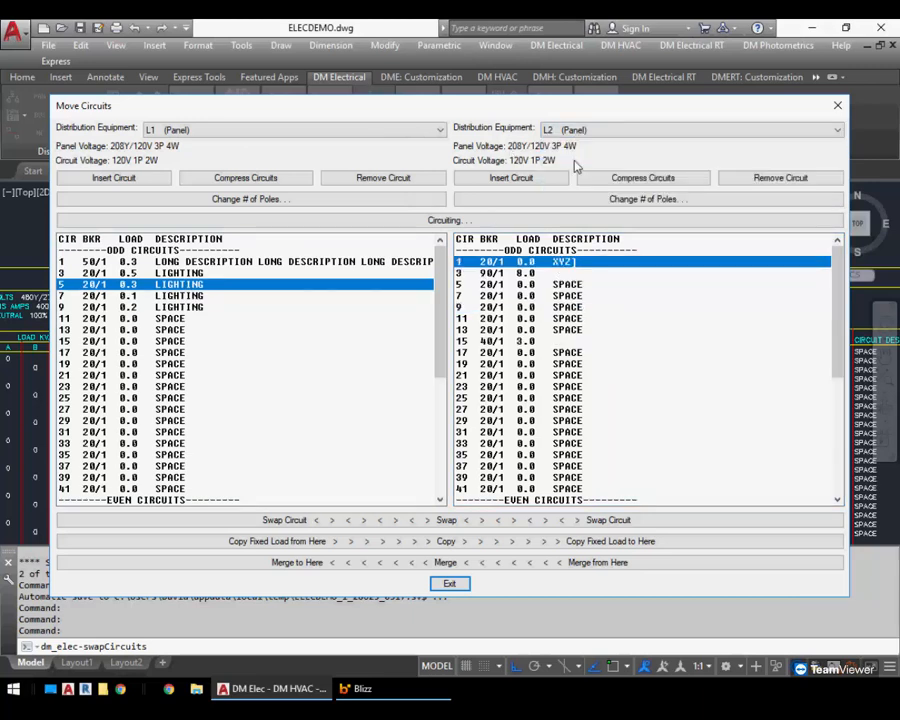
left_click(594, 286)
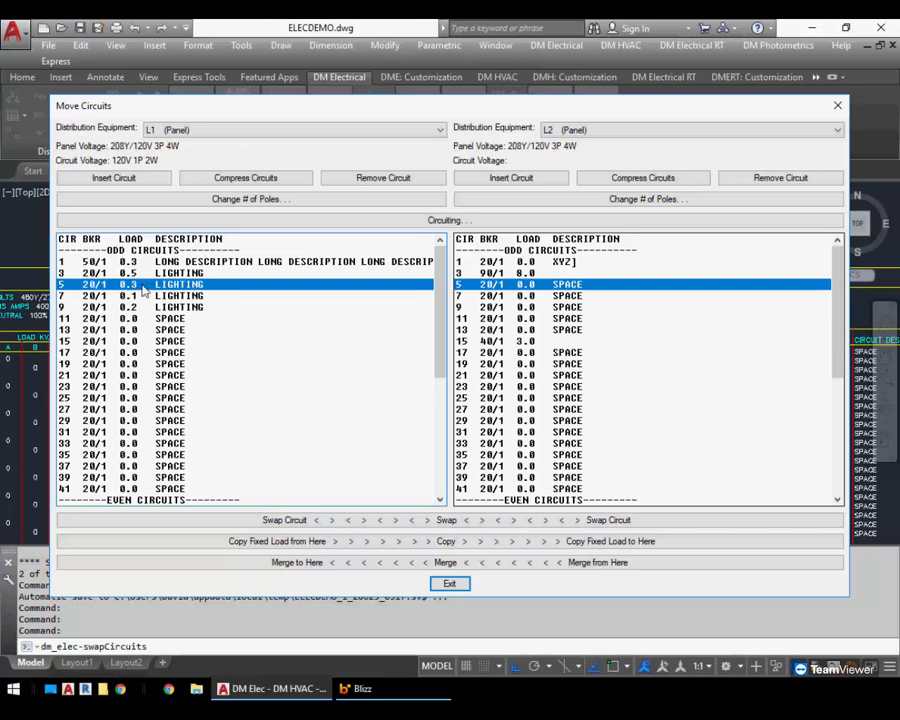
left_click(447, 520)
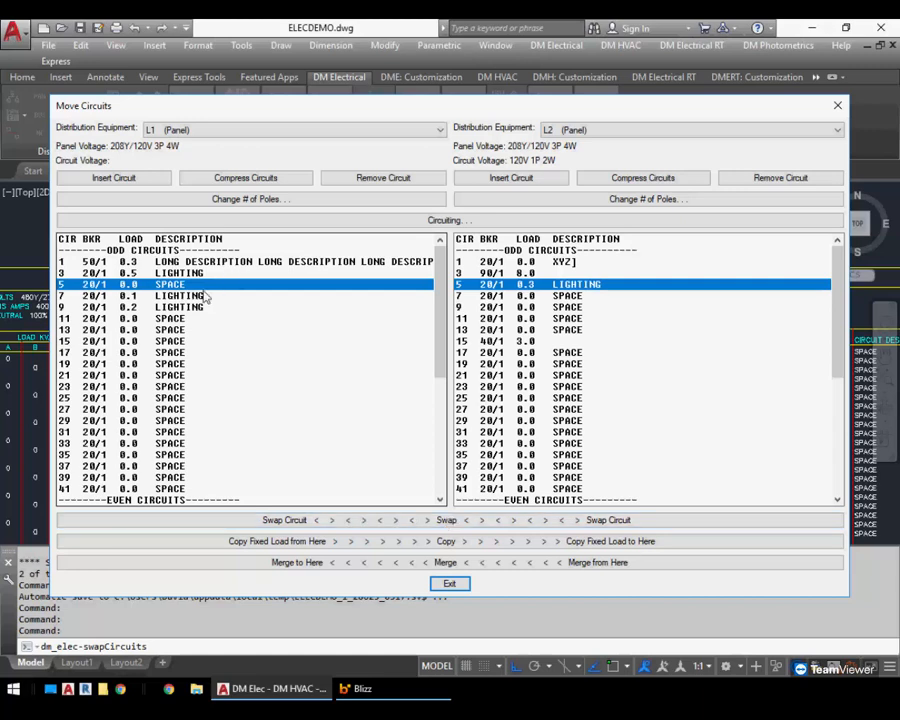
Swap panel L1's circuit 7 with panel L2's circuit 5
left_click(95, 296)
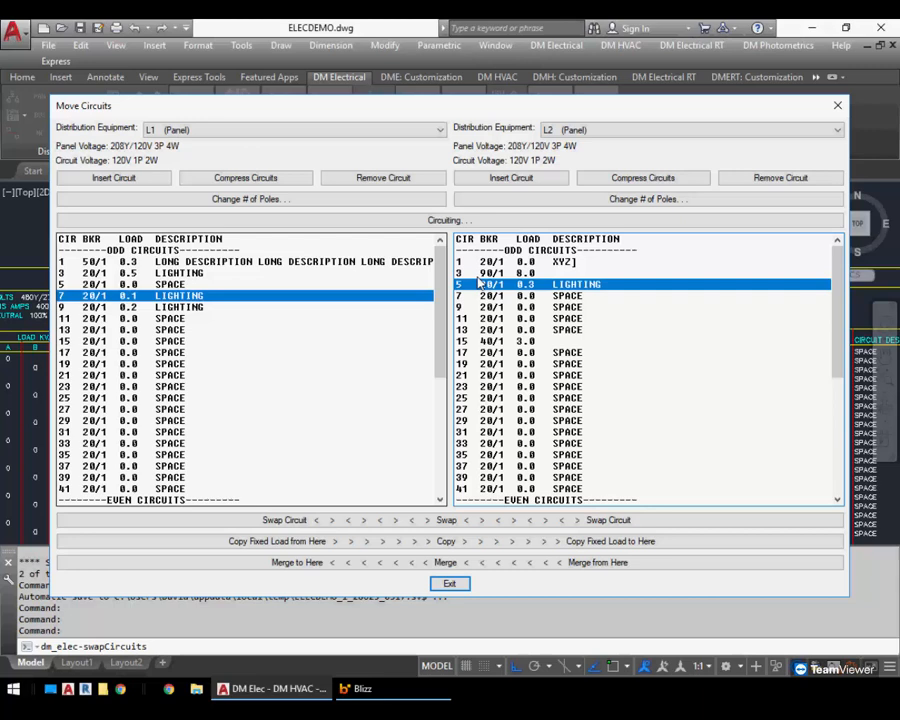
left_click(520, 520)
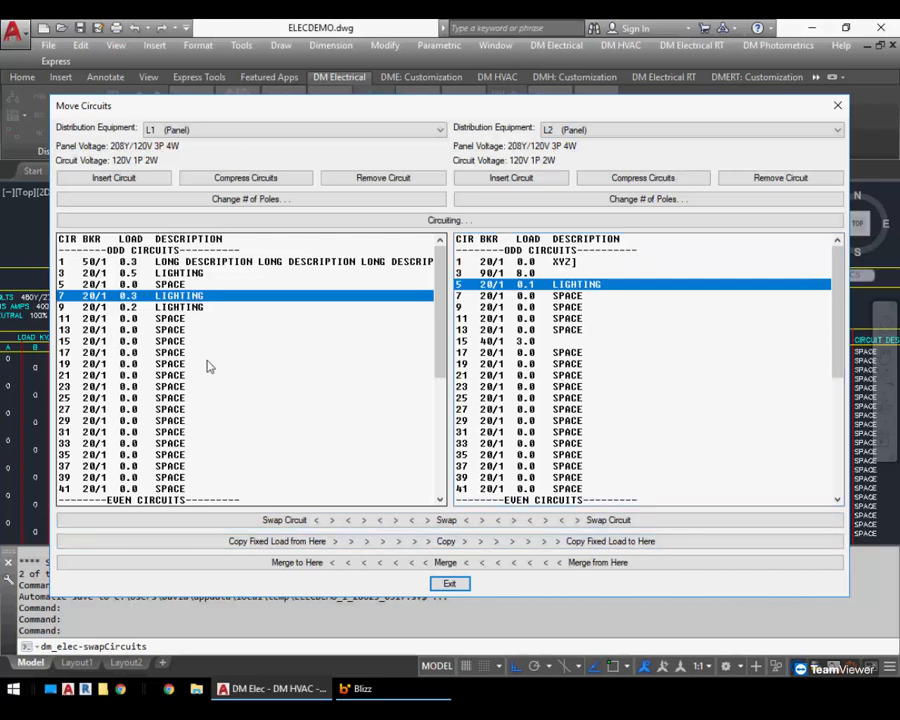
In Circuiting, set fixed loads on L1 circuit 11: description replacement REC and receptacle load 1
left_click(195, 286)
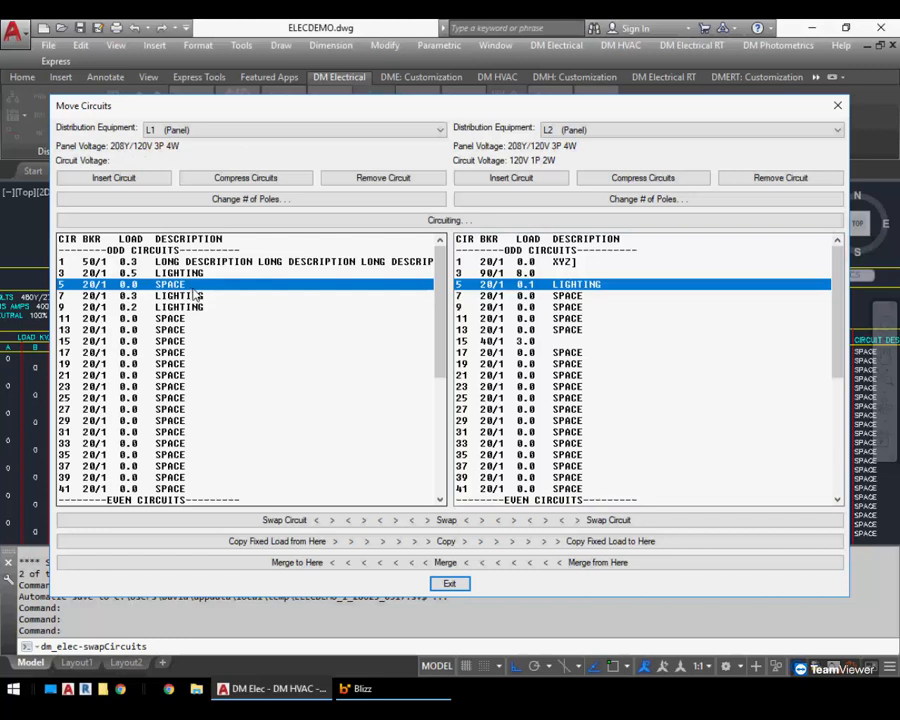
left_click(400, 222)
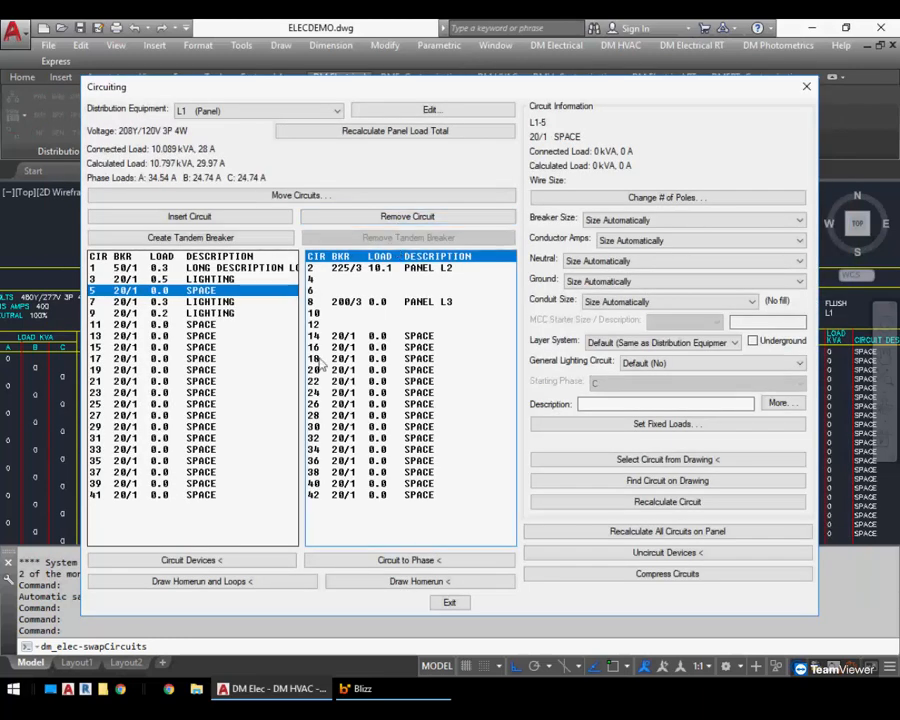
left_click(208, 324)
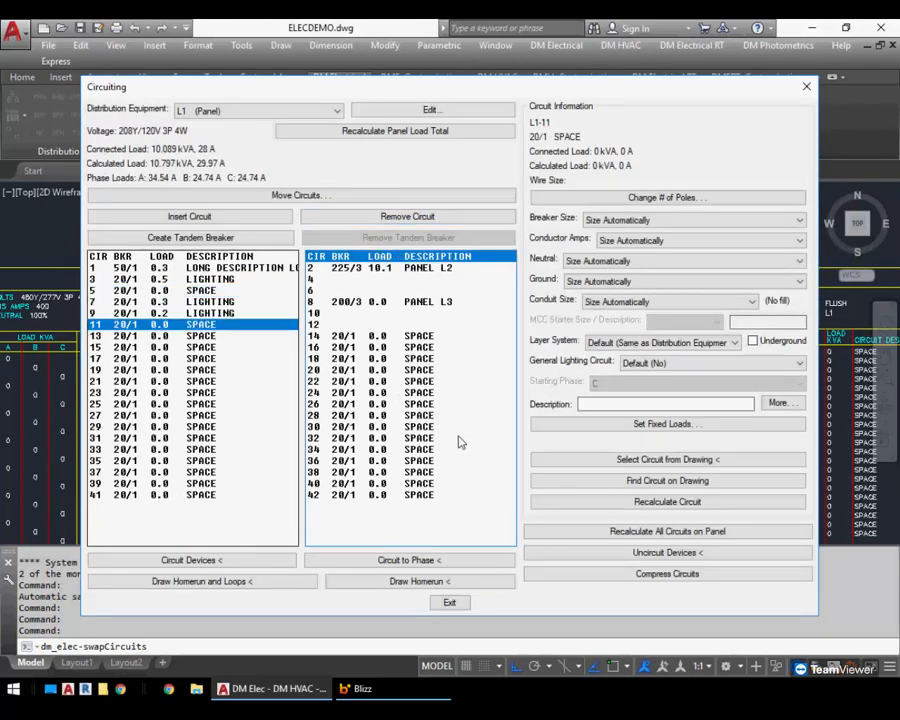
left_click(670, 424)
left_click(257, 216)
type("rec")
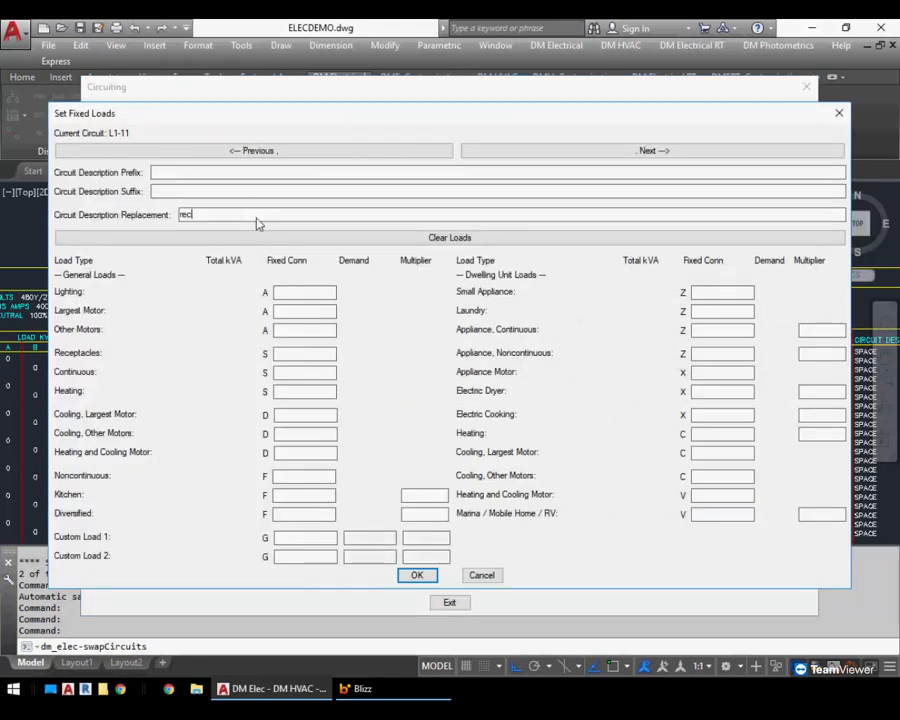
key("BackSpace")
key("BackSpace")
key("BackSpace")
type("REC")
left_click(303, 353)
type("1")
left_click(416, 576)
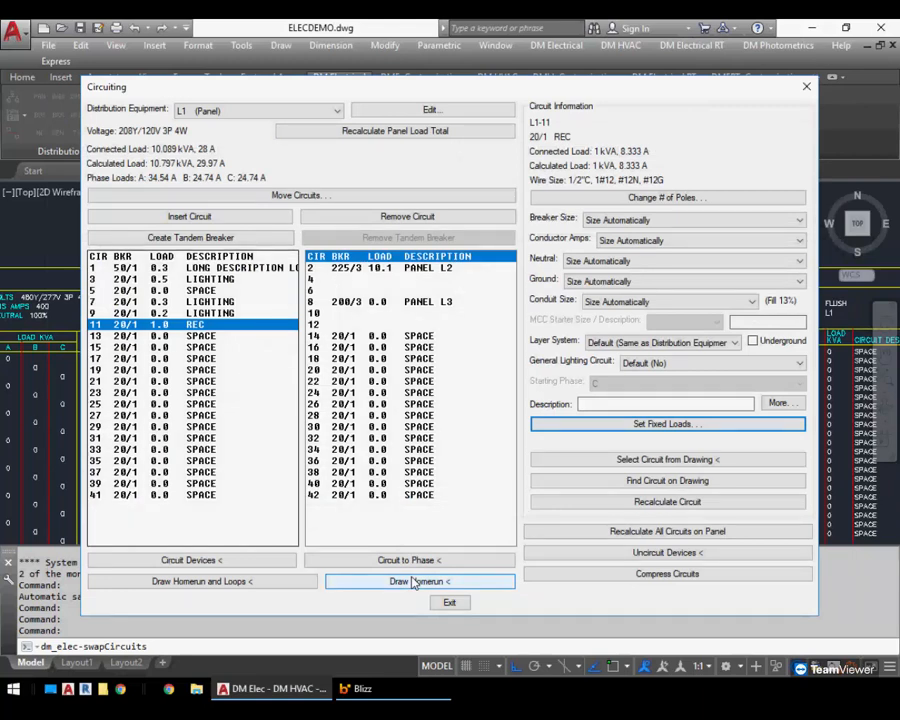
In Move Circuits, copy circuit 11's fixed load to L1 circuit 13
left_click(300, 196)
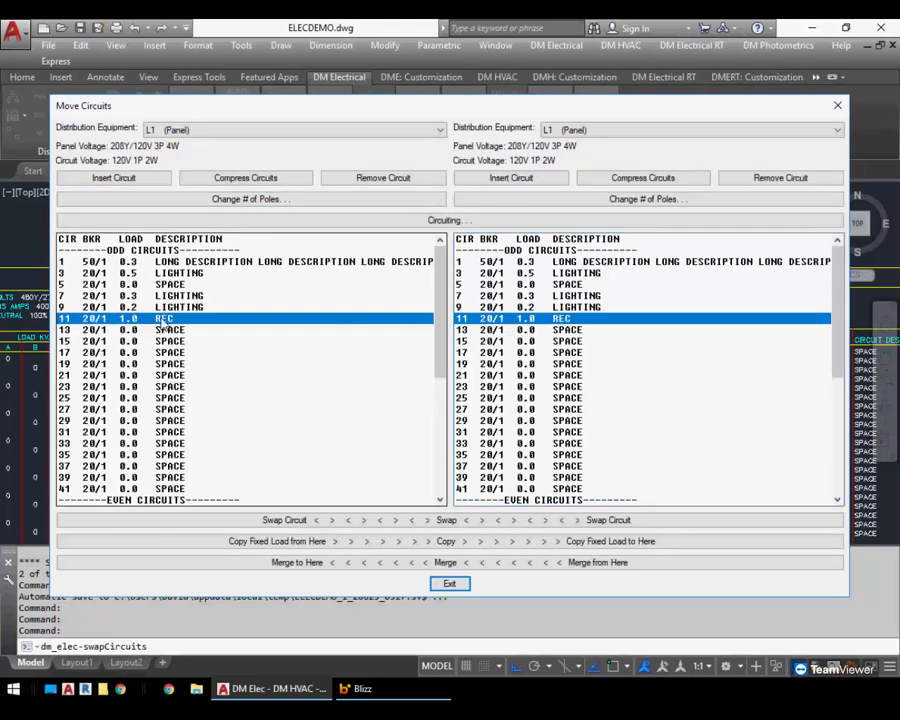
left_click(547, 331)
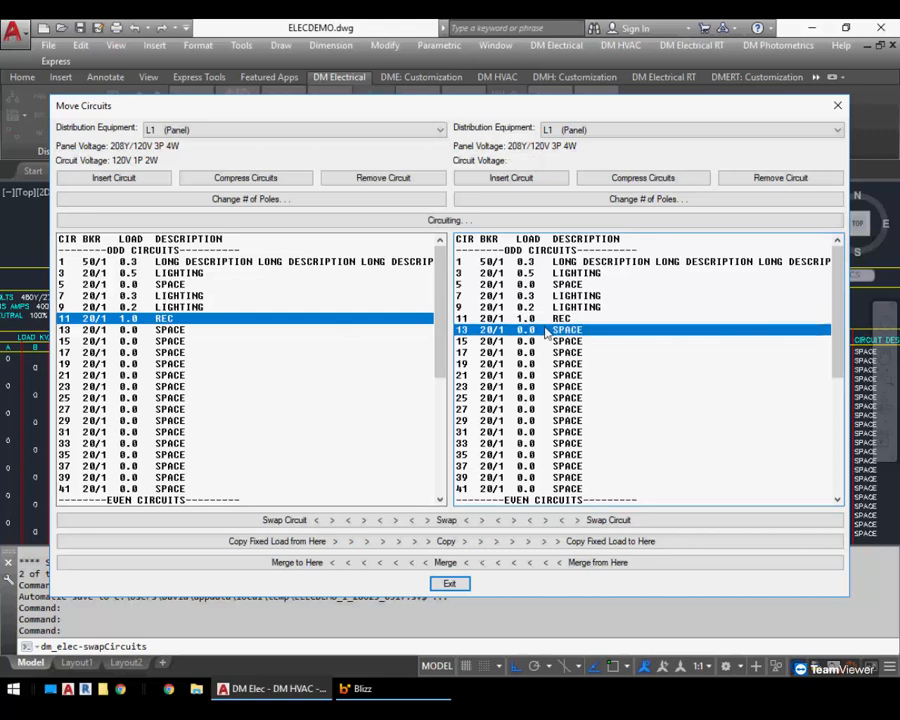
left_click(498, 542)
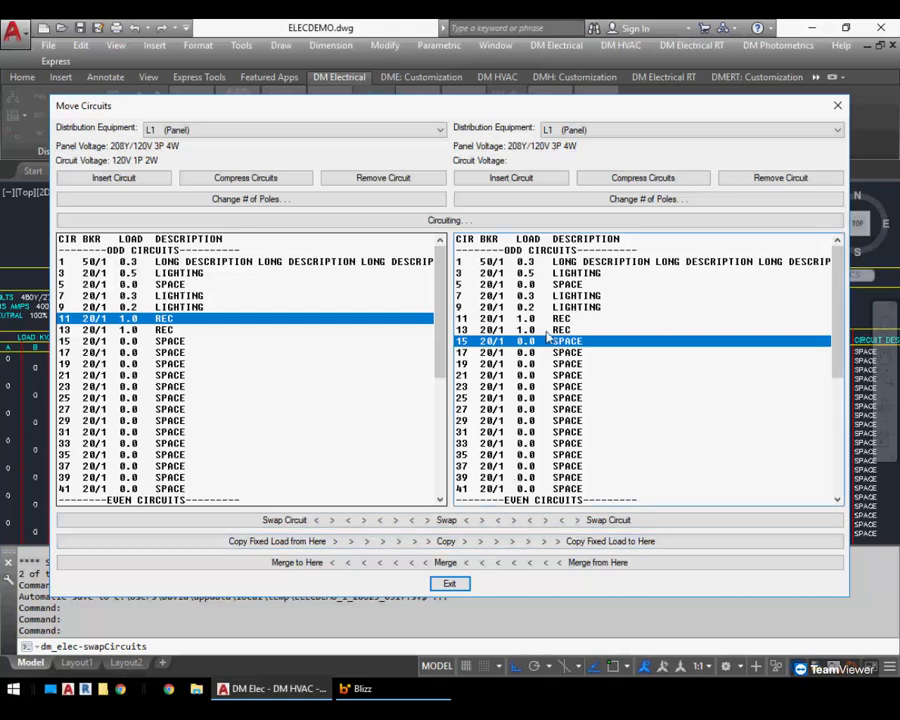
Copy circuit 11's fixed load to L1 circuits 15 and 17
left_click(505, 220)
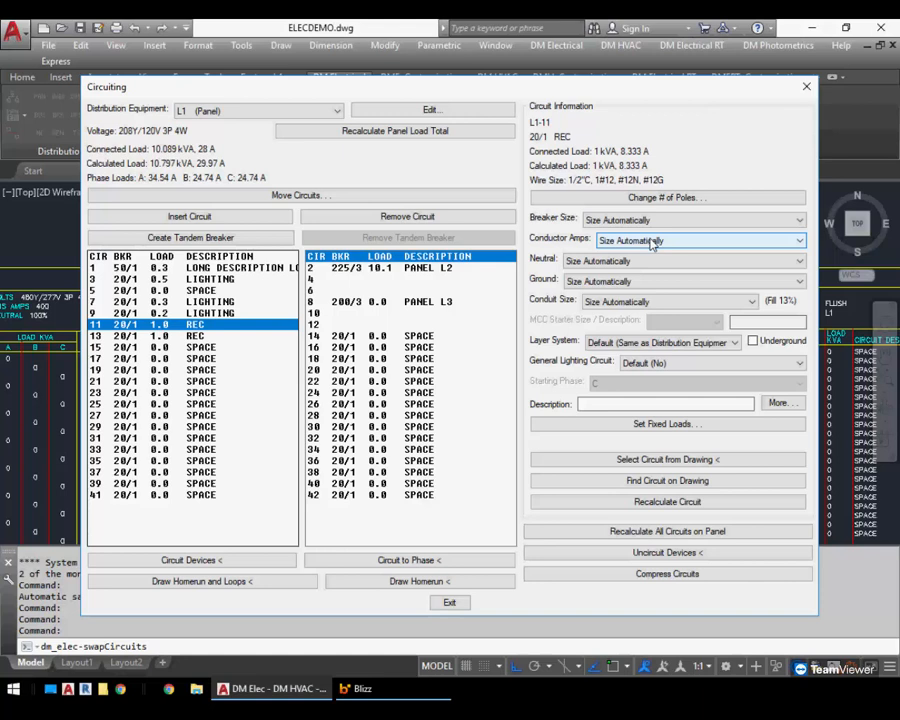
left_click(352, 195)
left_click(546, 343)
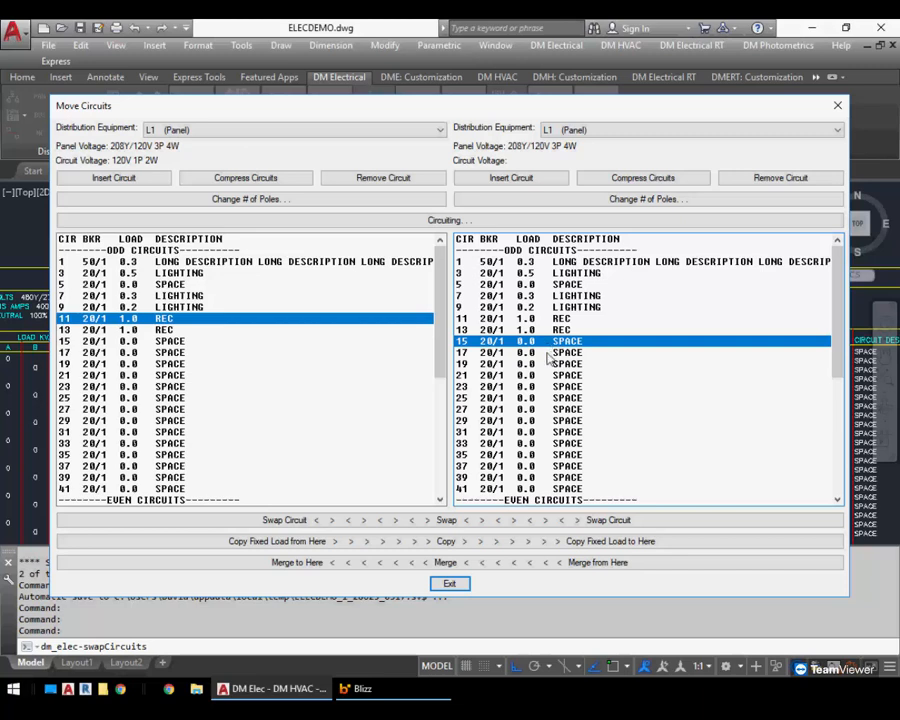
left_click(551, 547)
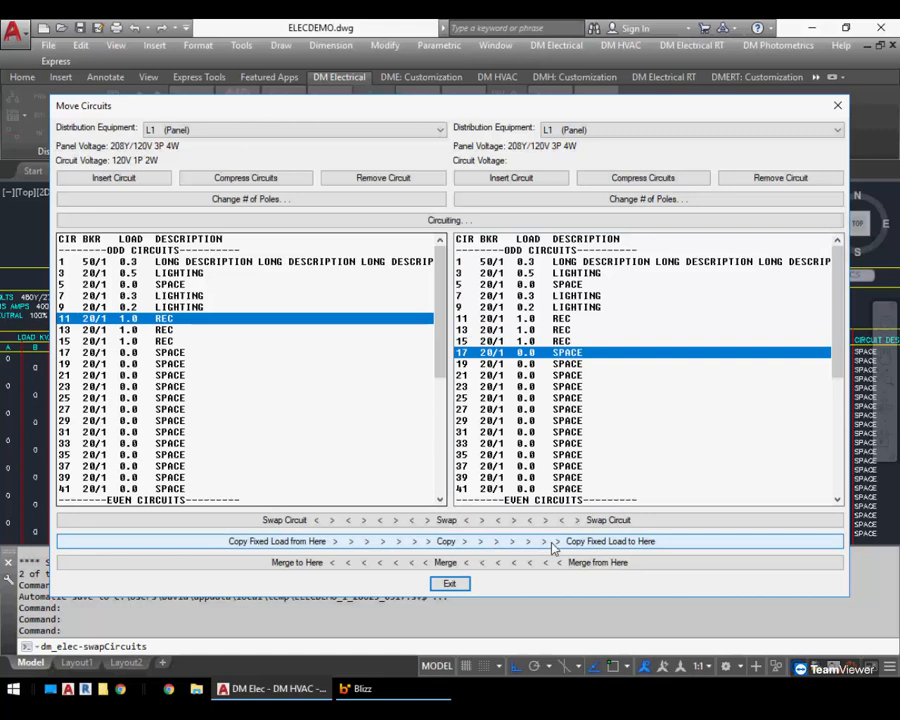
left_click(551, 547)
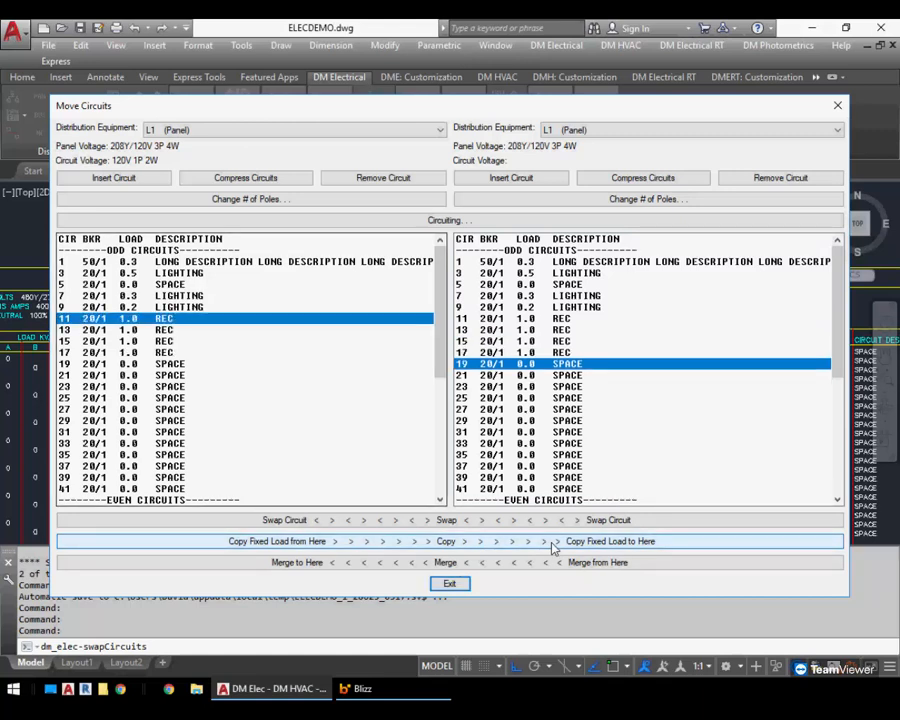
Copy circuit 11's fixed load to L1 circuits 19, 21, 23 and 25
left_click(551, 547)
left_click(551, 547)
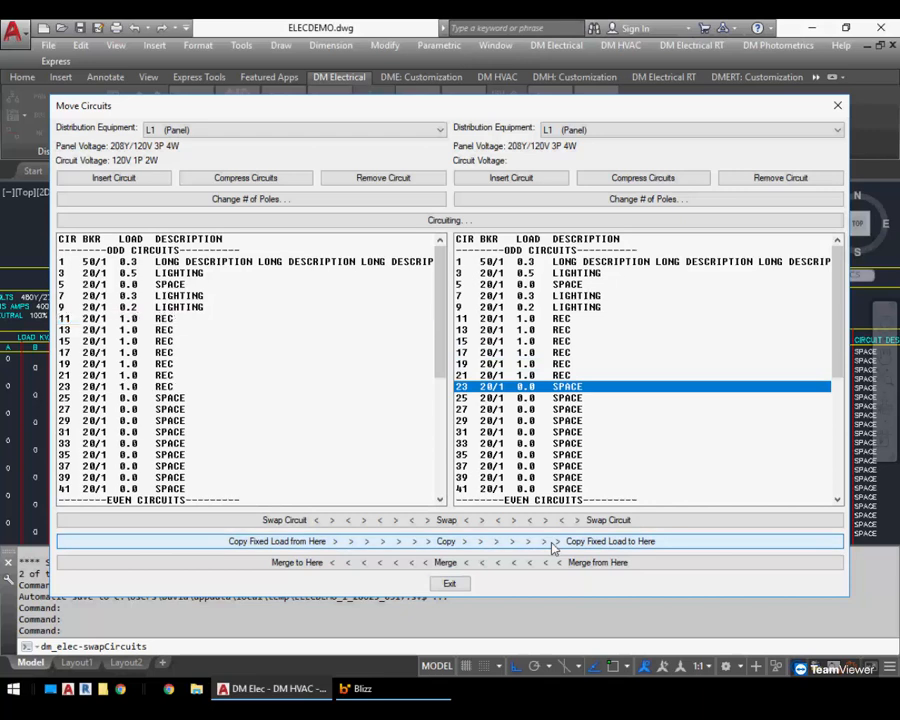
left_click(551, 547)
left_click(551, 547)
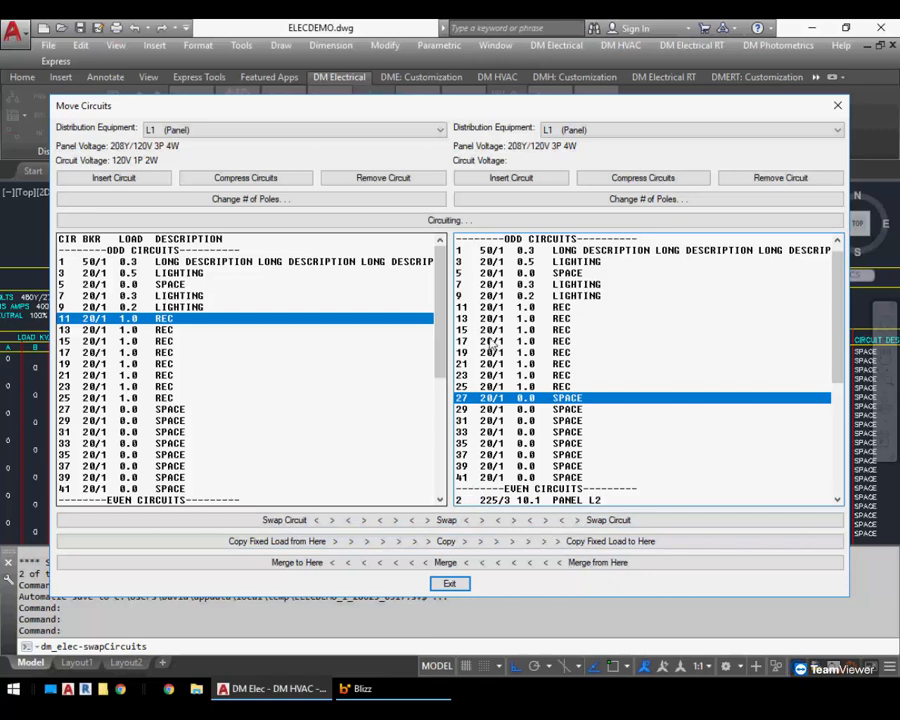
In Circuiting, make L1 circuit 3 a general lighting circuit by setting General Lighting Circuit to Yes
left_click(443, 223)
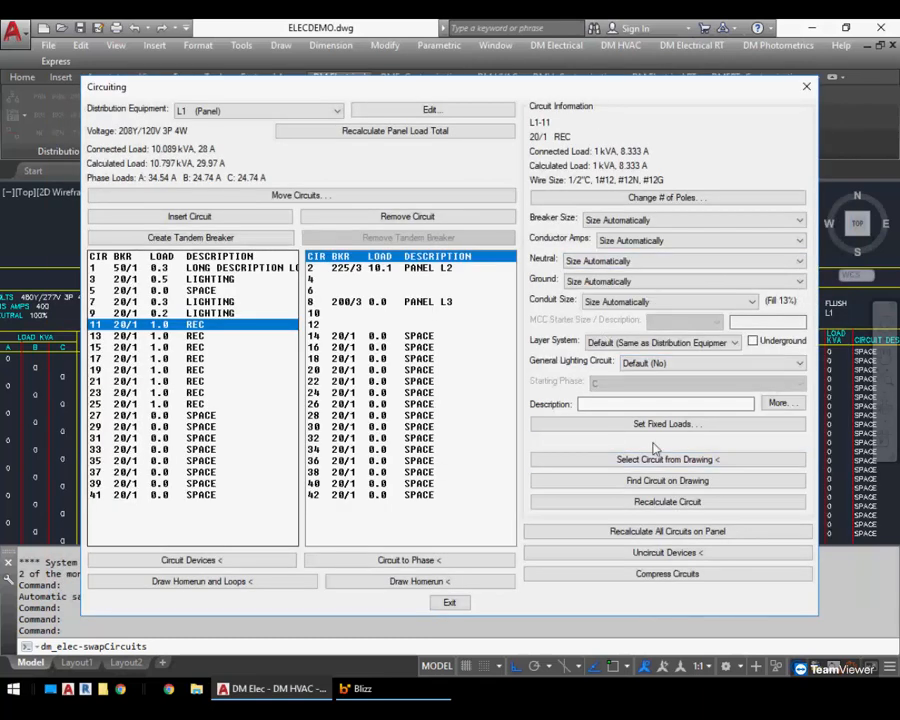
left_click(228, 280)
left_click(642, 368)
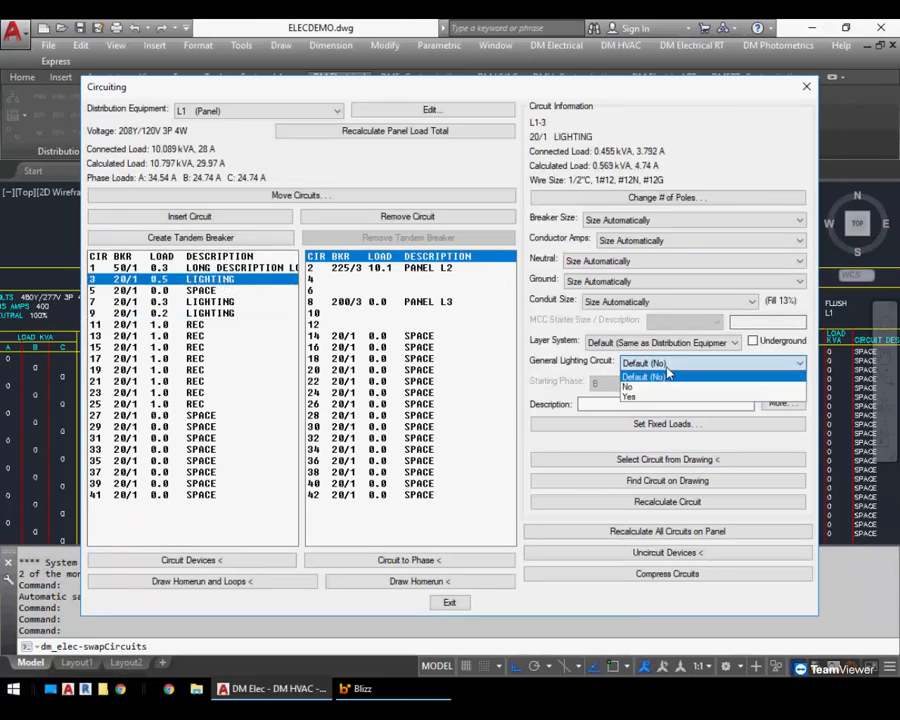
left_click(660, 398)
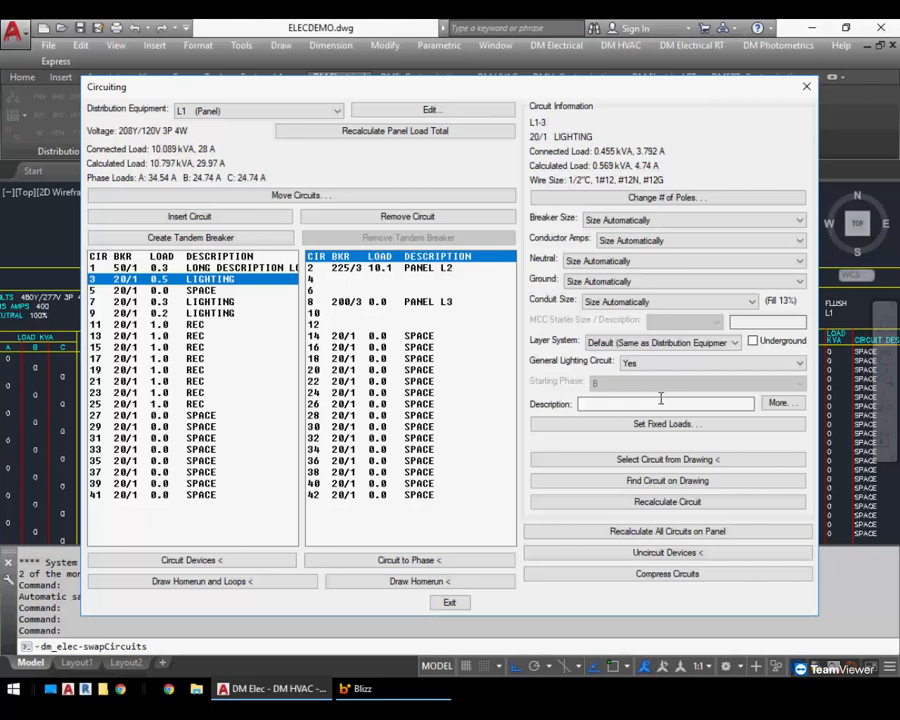
In Move Circuits, merge L1 circuit 3 into circuit 7
left_click(341, 196)
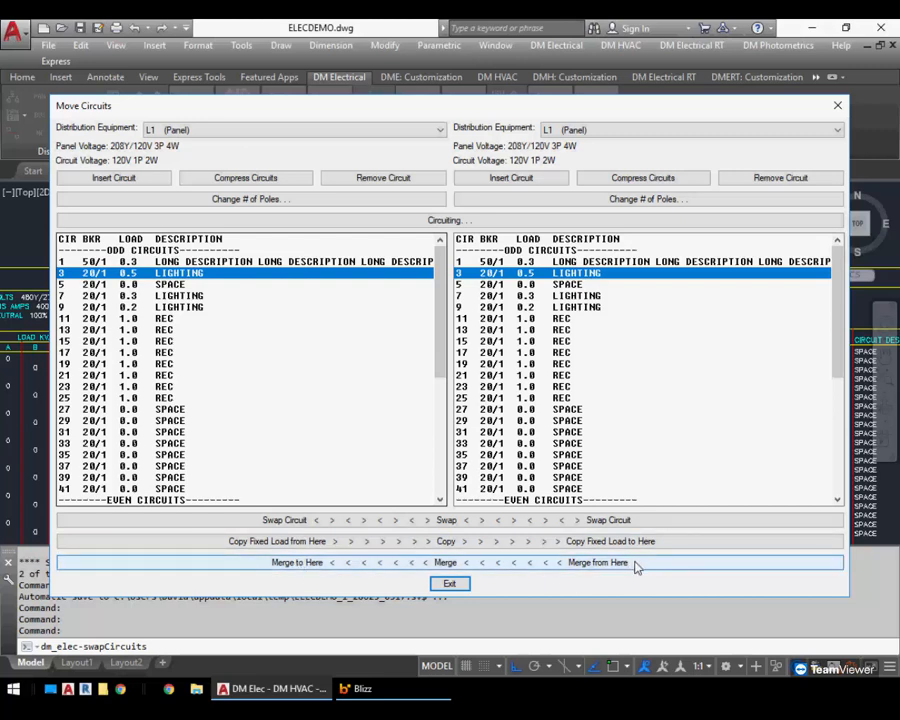
left_click(226, 296)
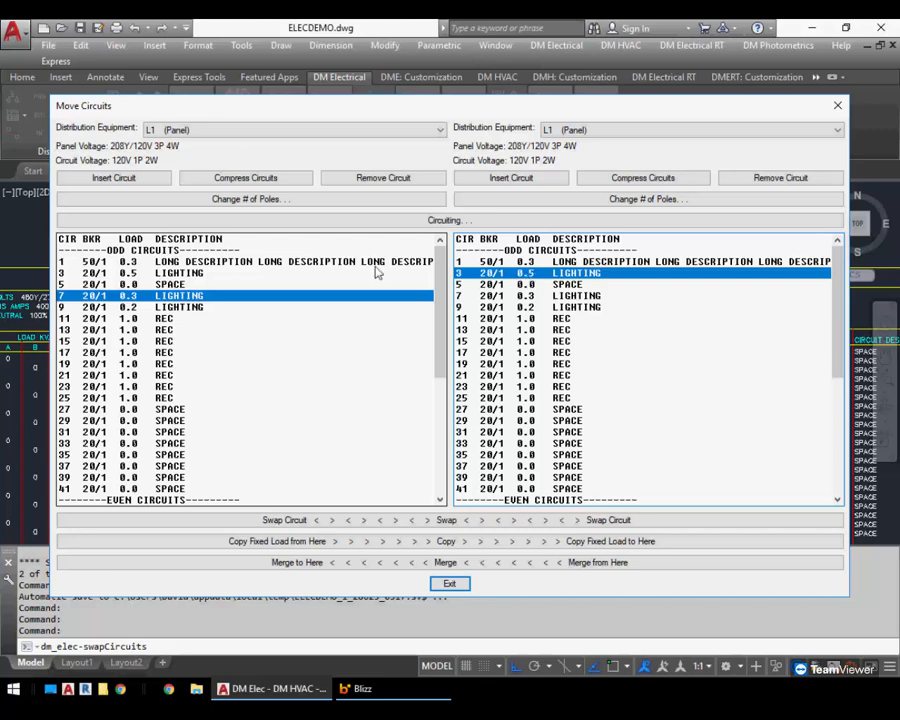
left_click(557, 566)
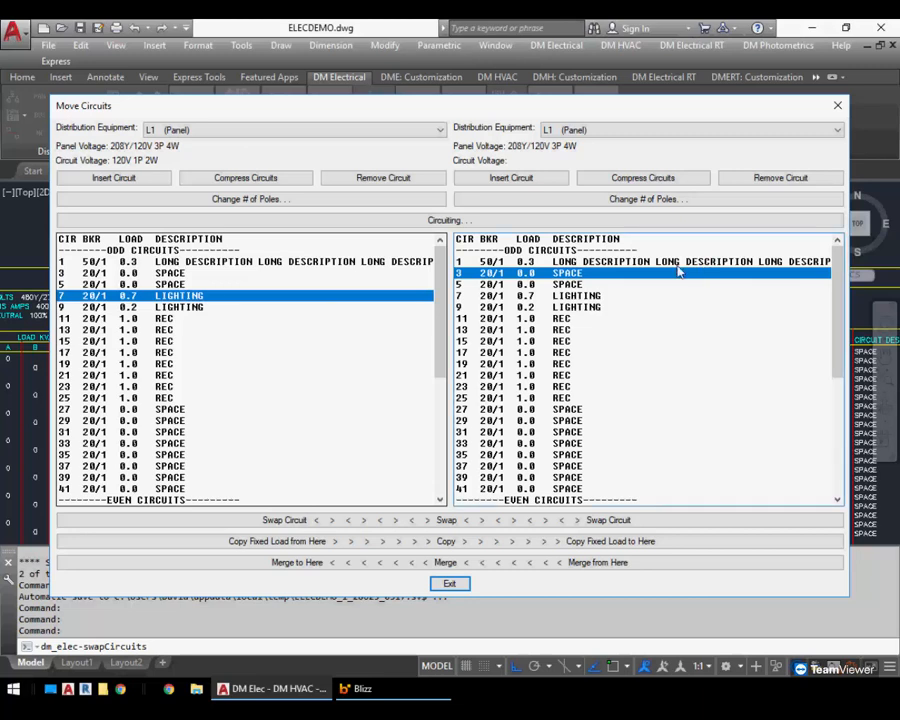
Examine panel L2's odd and even circuits beside L1's, then close Move Circuits
left_click(410, 134)
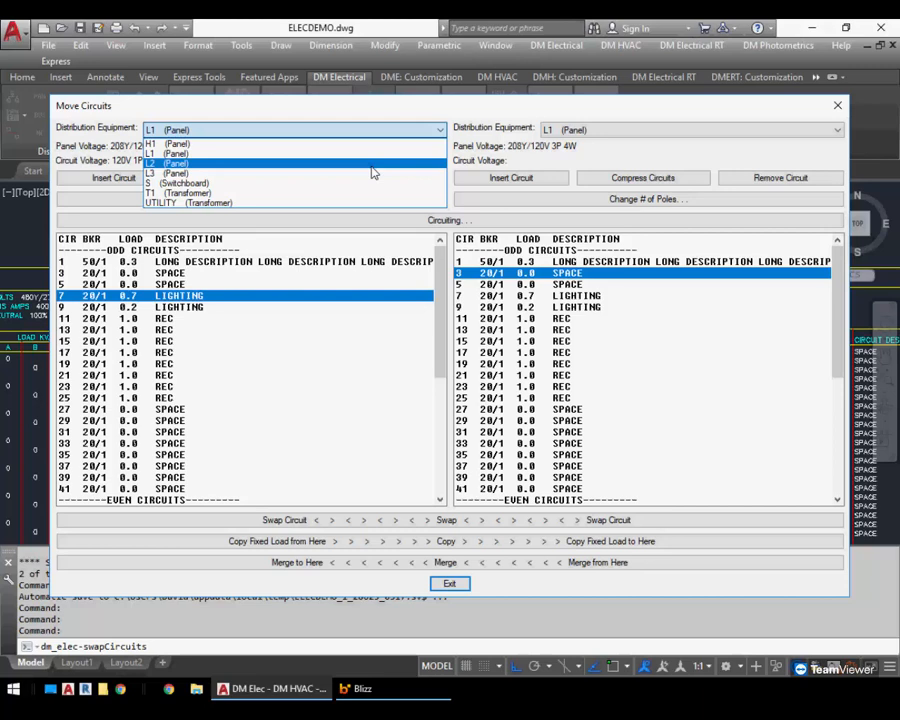
left_click(371, 165)
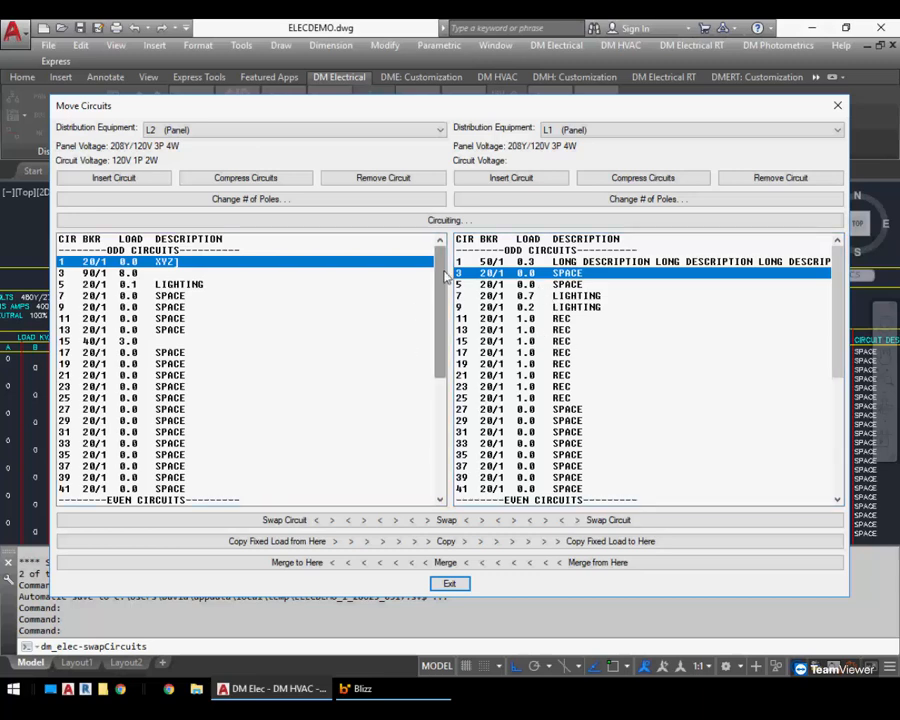
left_click_drag(444, 265, 449, 390)
left_click_drag(836, 274, 827, 390)
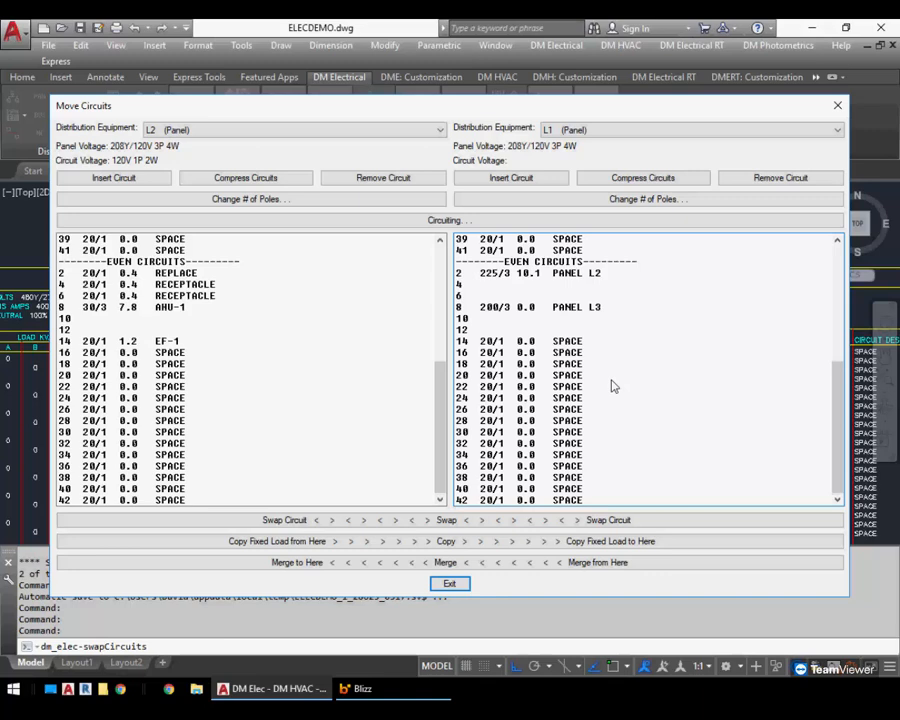
left_click(460, 582)
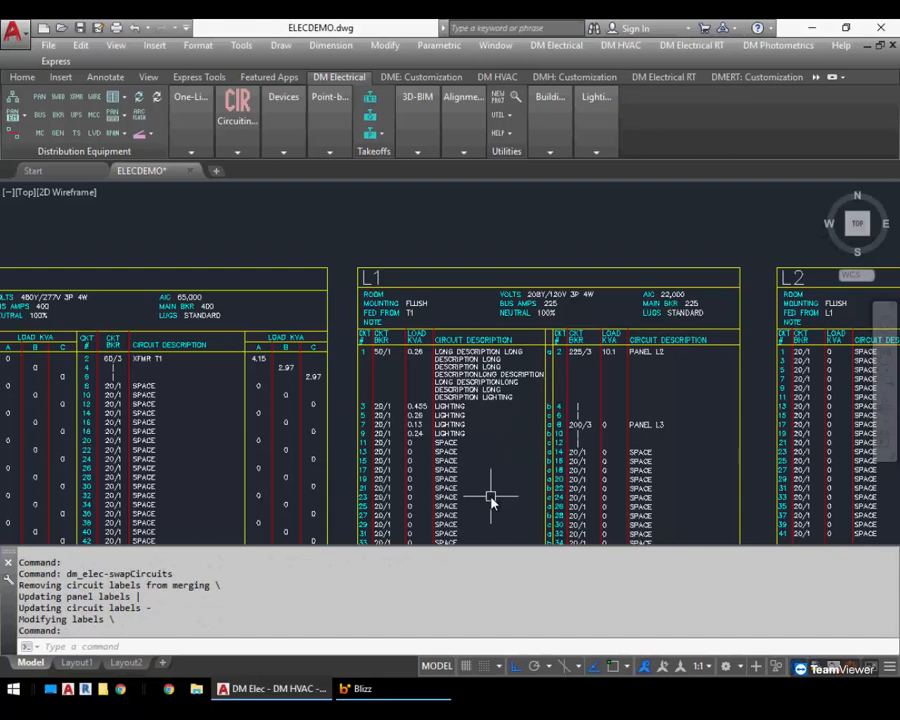
Open Circuiting to inspect L1 circuit 7's settings, then close it
middle_click_drag(428, 498, 543, 352)
left_click(237, 115)
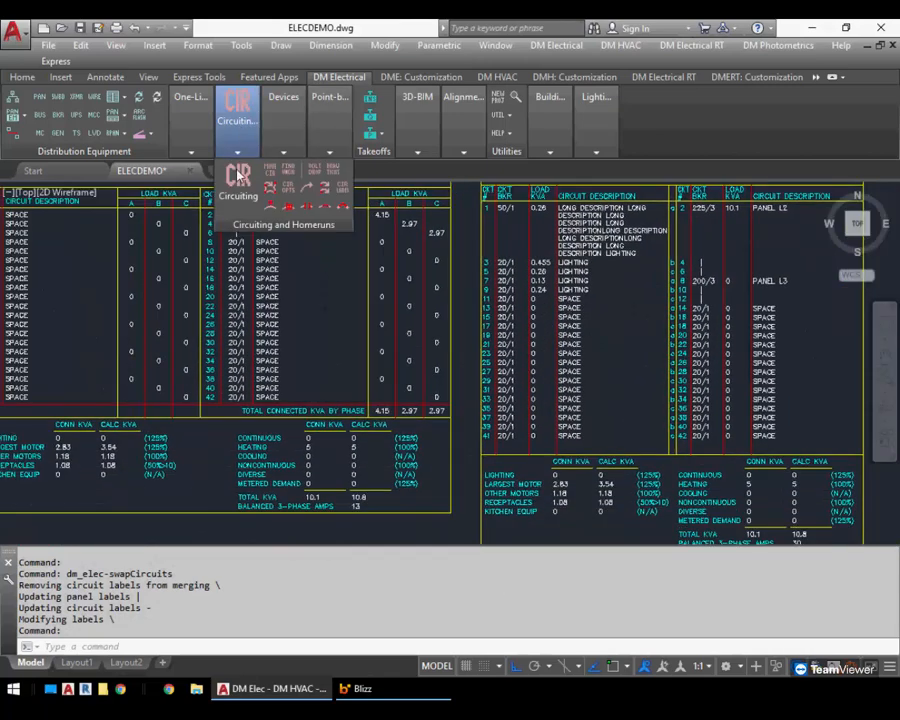
left_click(238, 182)
left_click(226, 302)
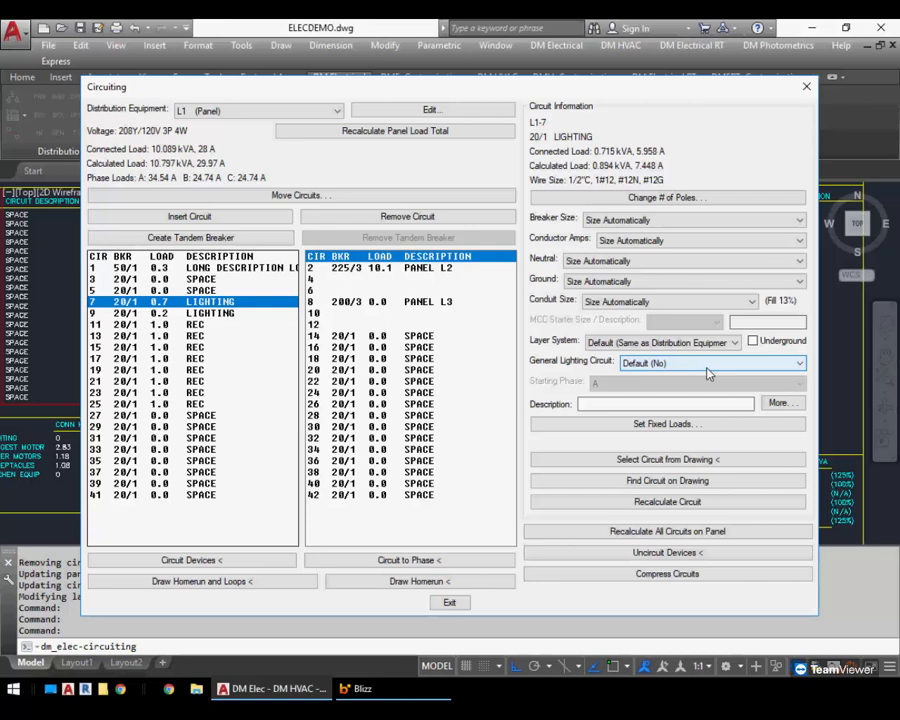
left_click(463, 604)
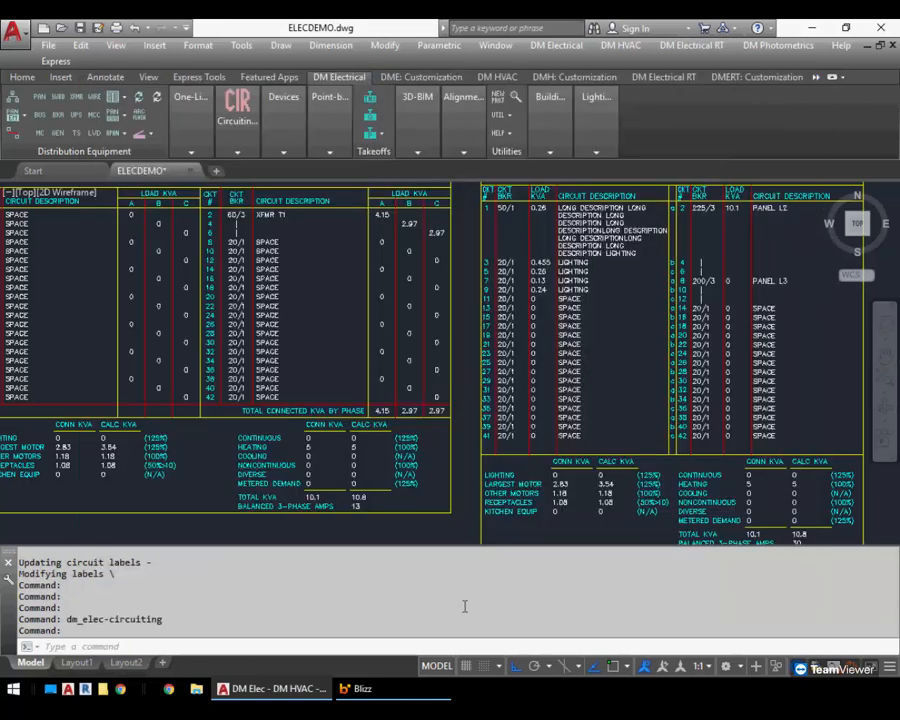
In the Light Fixture Project Schedule, set fixture B's load description to LTG and save
middle_click_drag(309, 360, 331, 355)
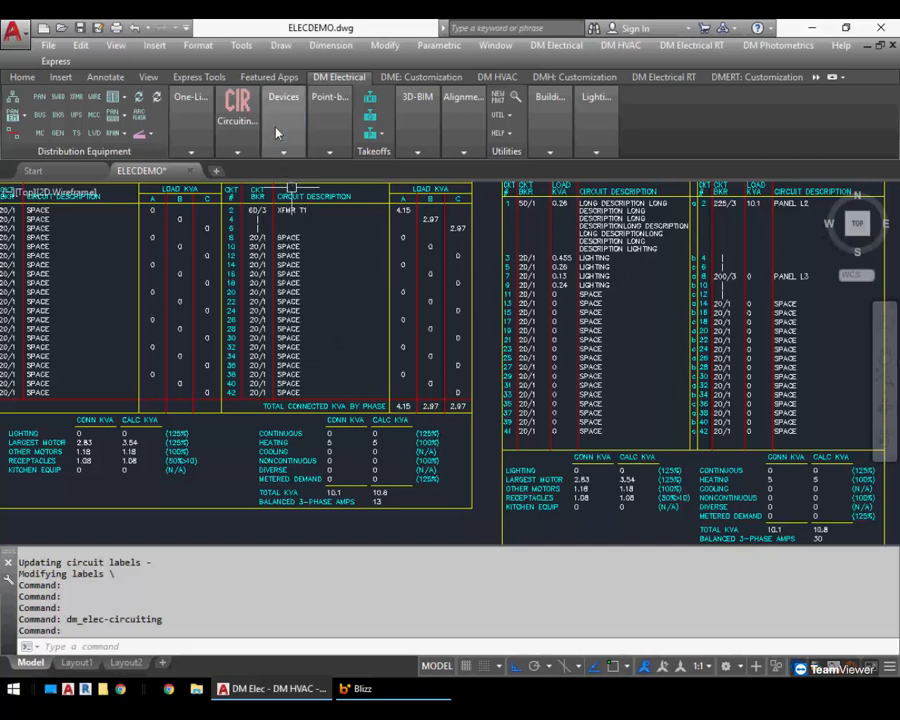
left_click(283, 151)
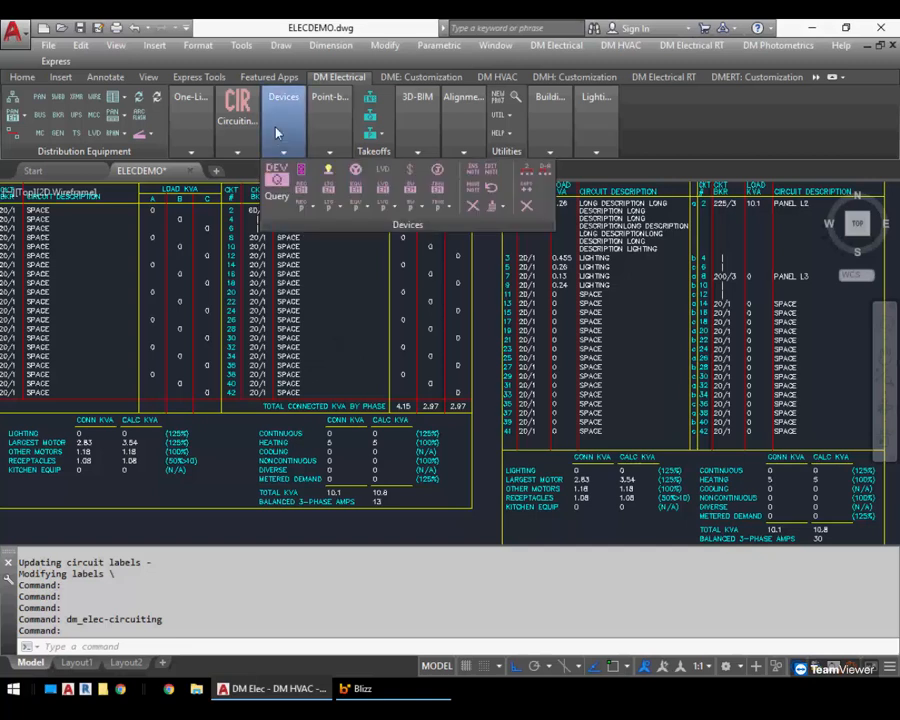
left_click(339, 210)
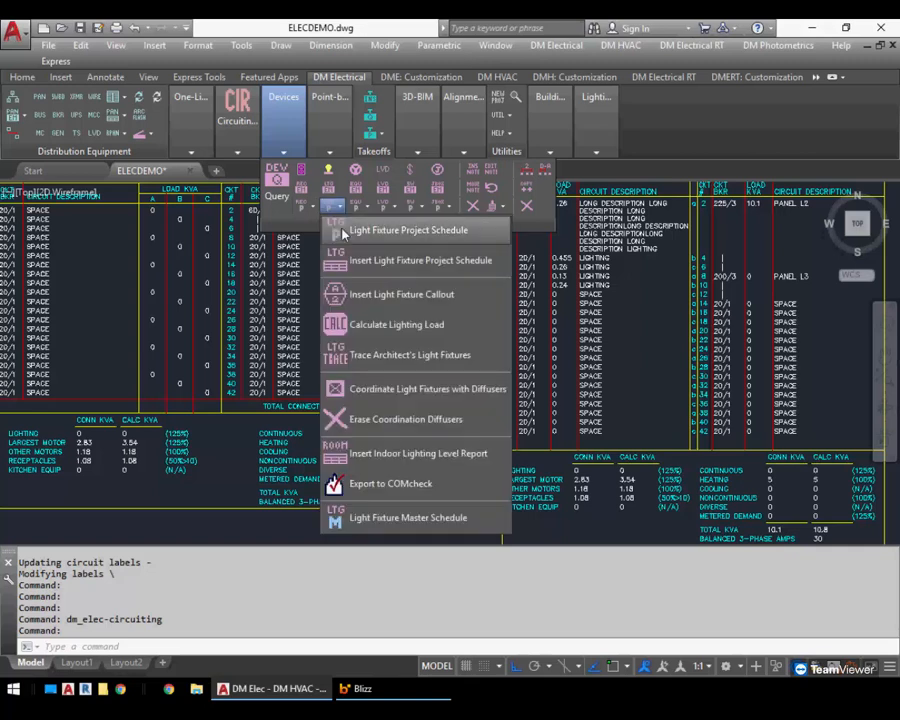
left_click(341, 226)
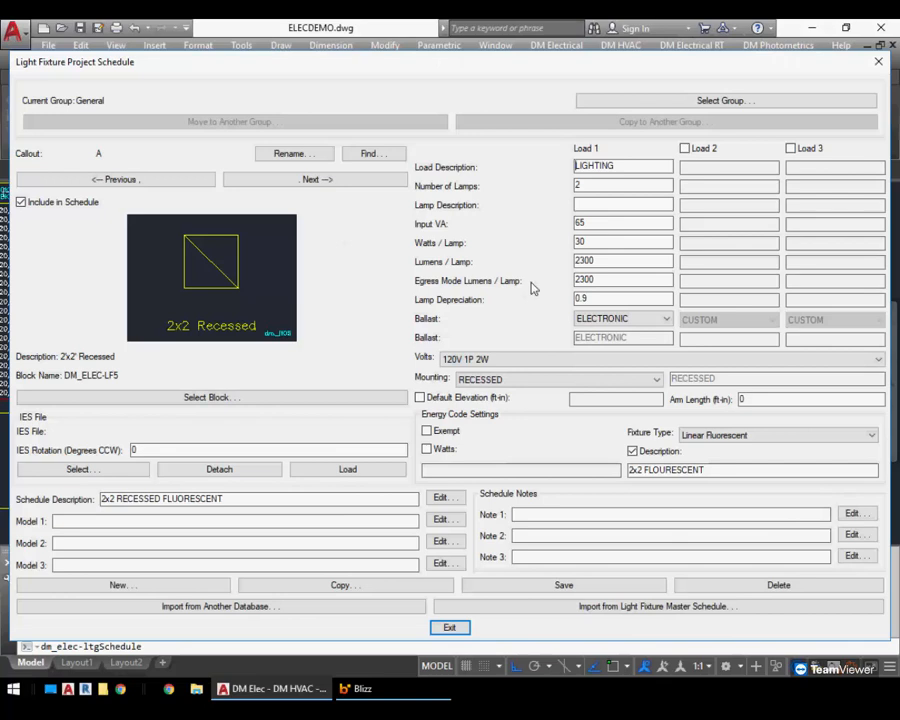
left_click(625, 166)
left_click(331, 183)
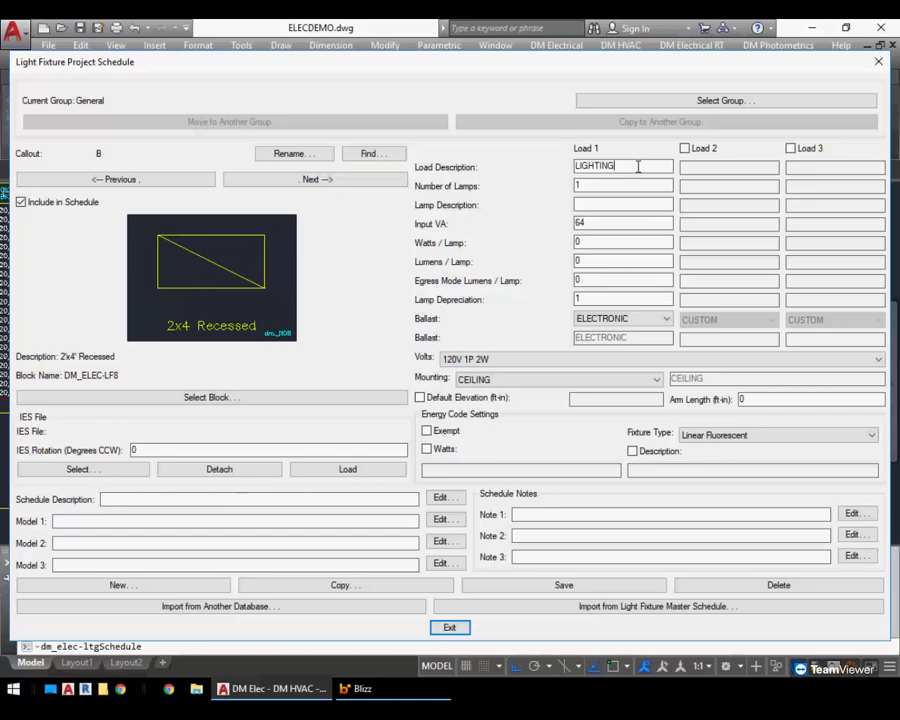
key("ctrl+a")
type("LTG")
left_click(506, 589)
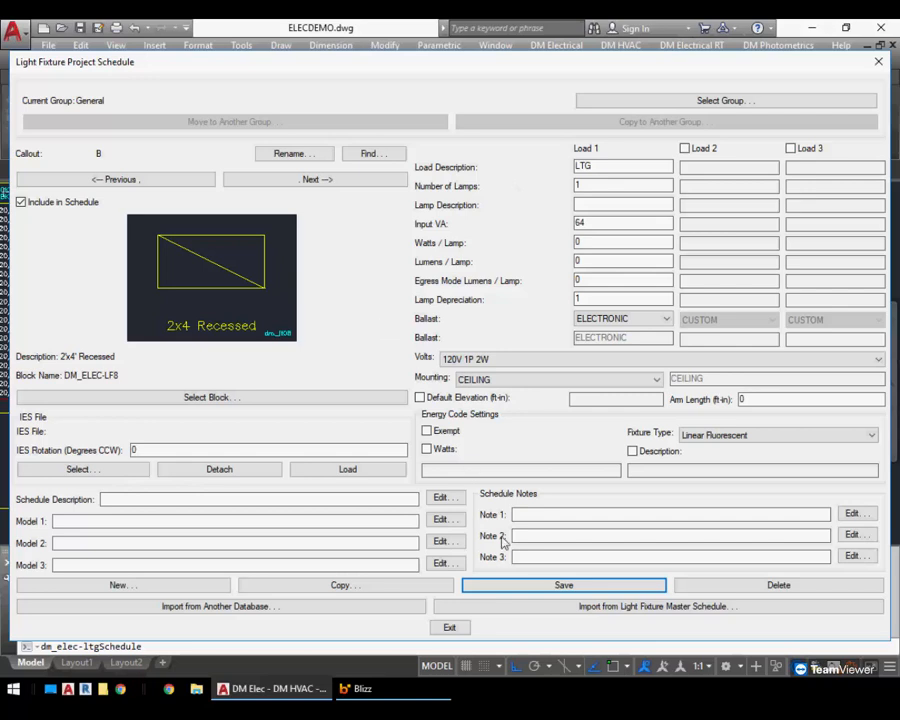
left_click(451, 631)
Open the Receptacle Project Schedule and examine the DUPLEX receptacle's panel description
left_click(288, 140)
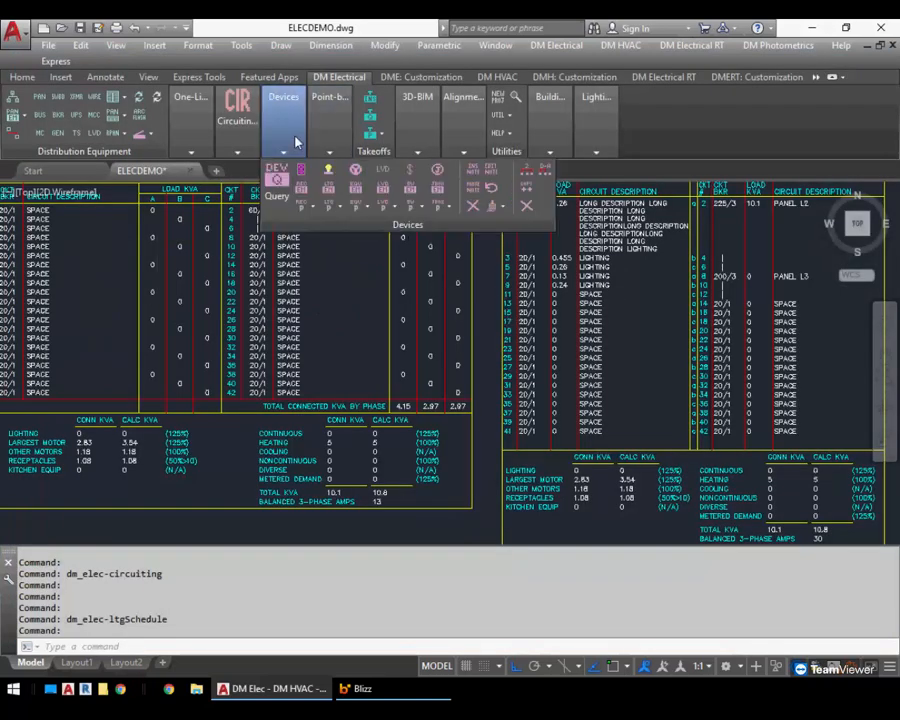
left_click(303, 207)
left_click(320, 227)
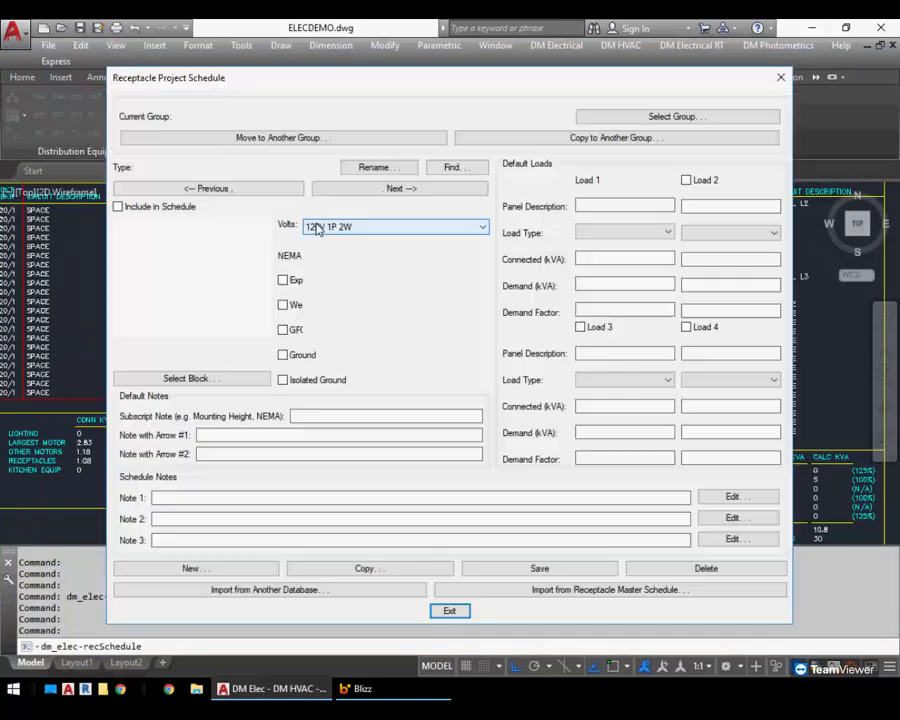
left_click(645, 205)
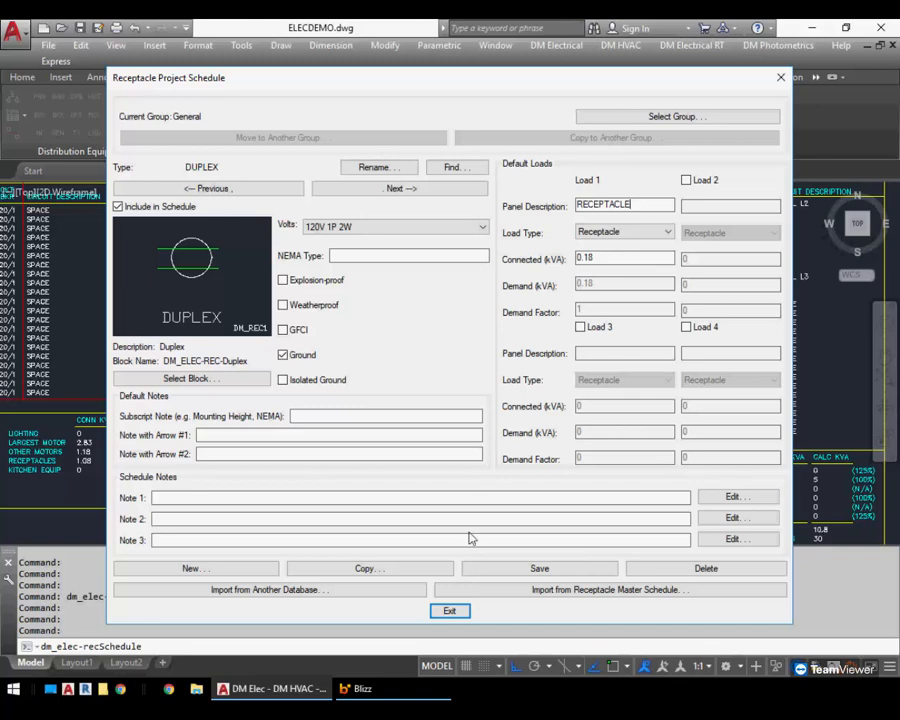
left_click(450, 610)
Query a room receptacle, override its schedule load with panel description DRIER, and cancel
scroll(280, 388, "down", 5)
mouse_move(220, 393)
middle_mouse_down()
mouse_move(362, 372)
mouse_move(360, 362)
middle_mouse_up()
scroll(360, 362, "up", 5)
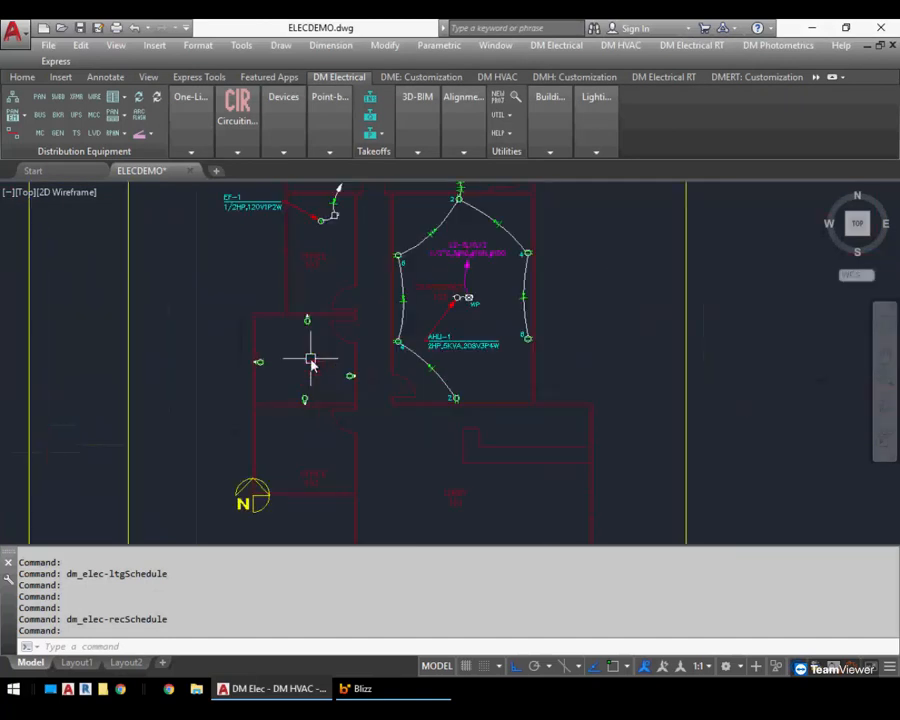
mouse_move(282, 112)
left_click(277, 178)
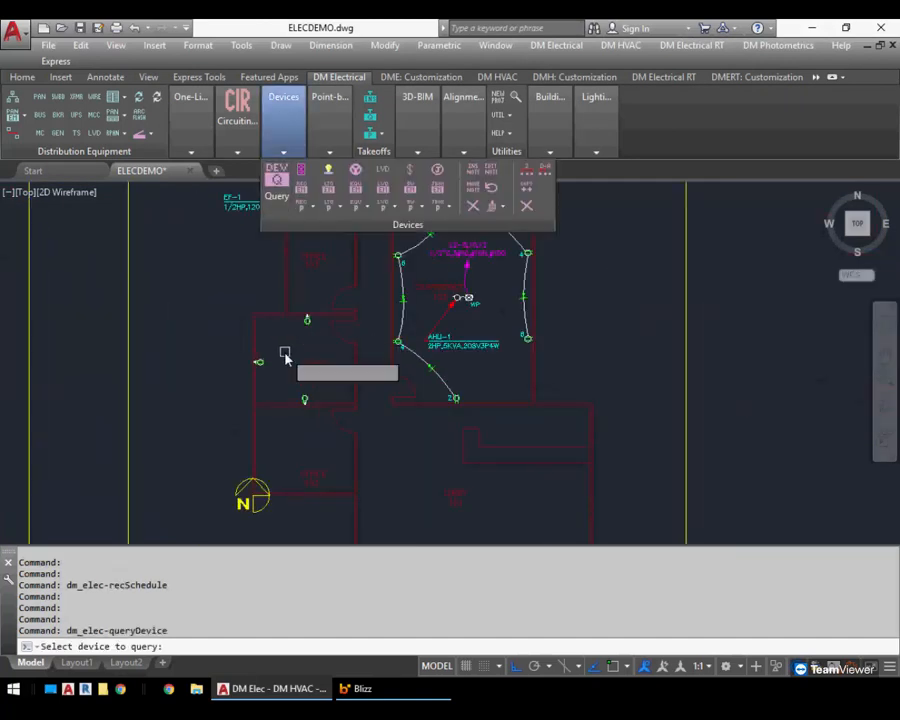
left_click(259, 363)
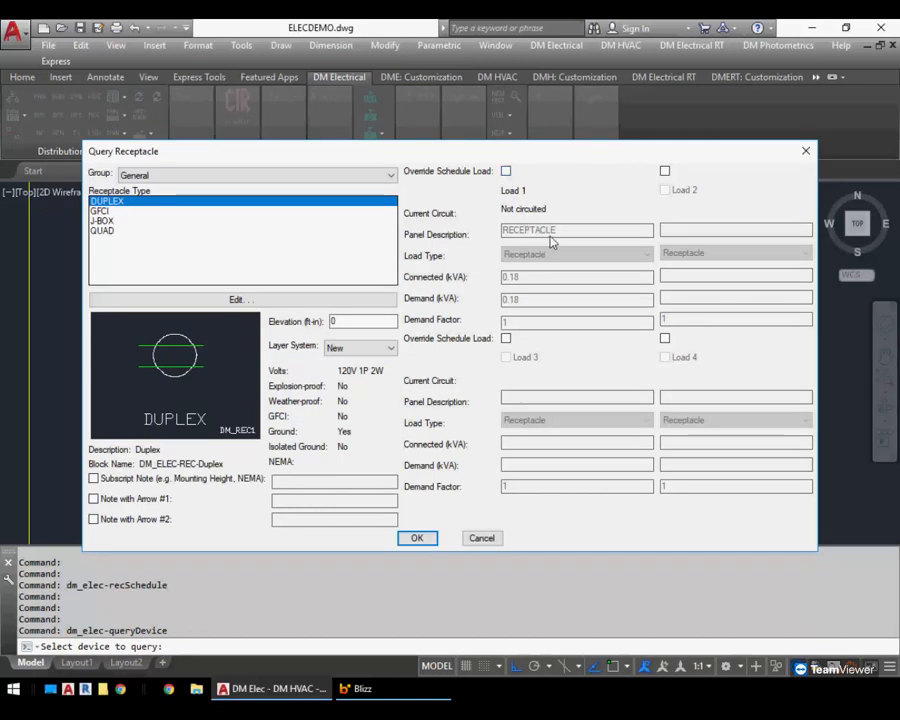
left_click(506, 171)
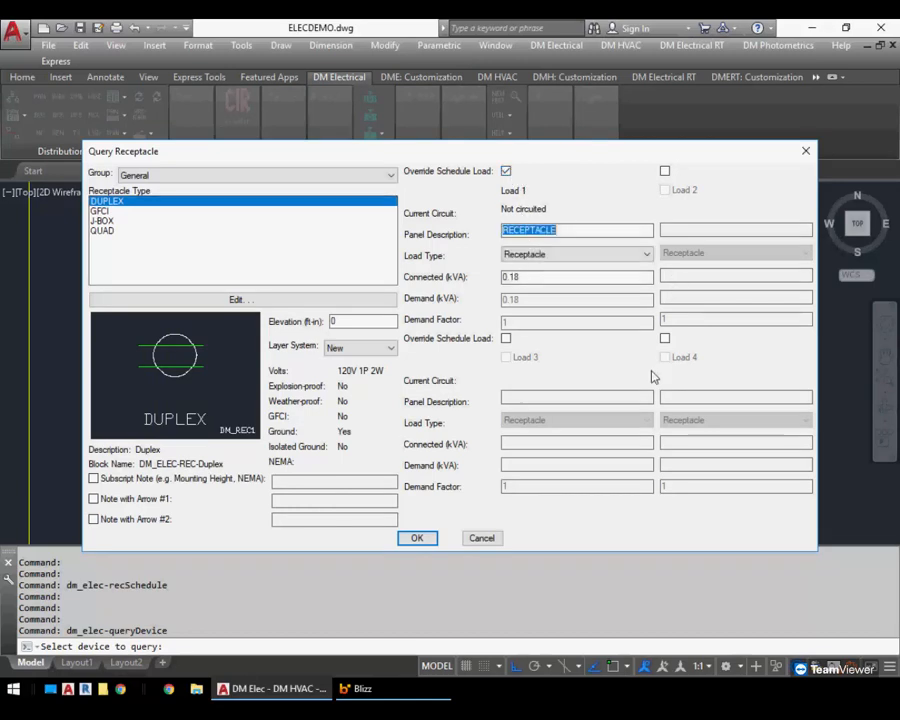
type("DRIER")
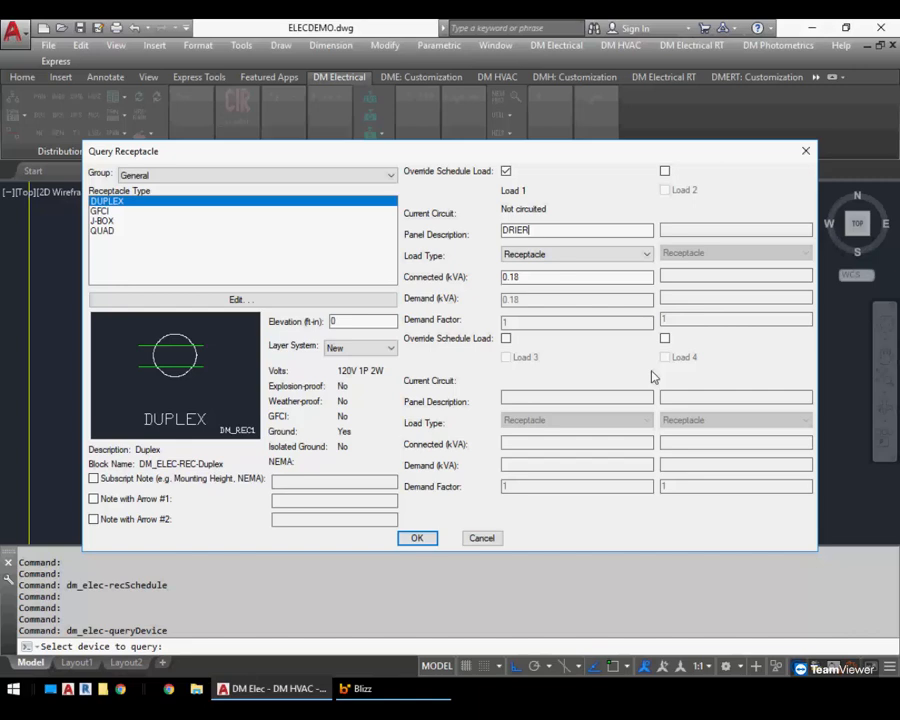
key("Tab")
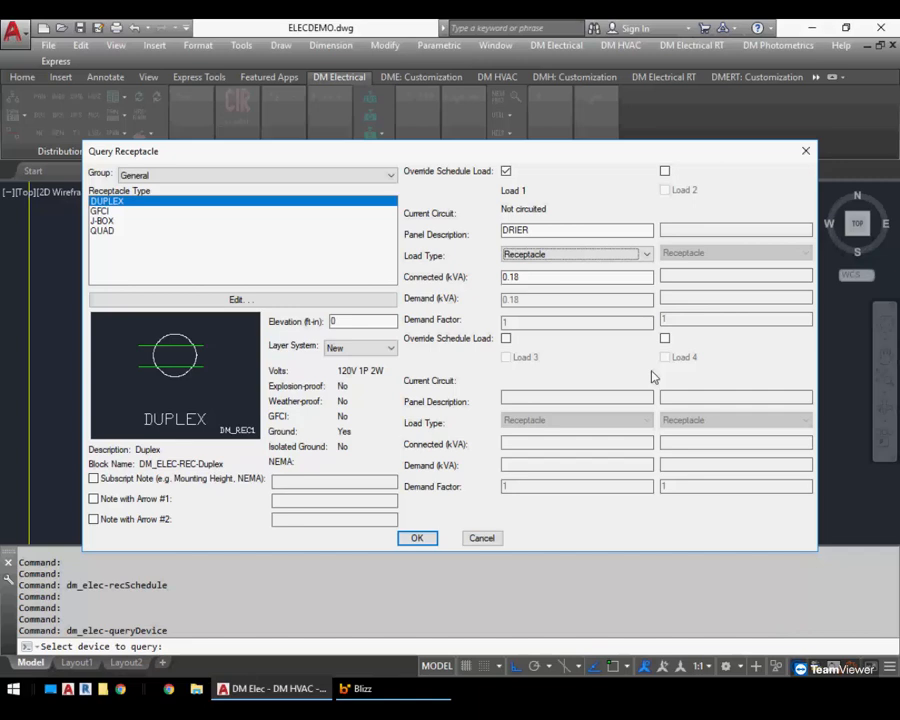
left_click(482, 538)
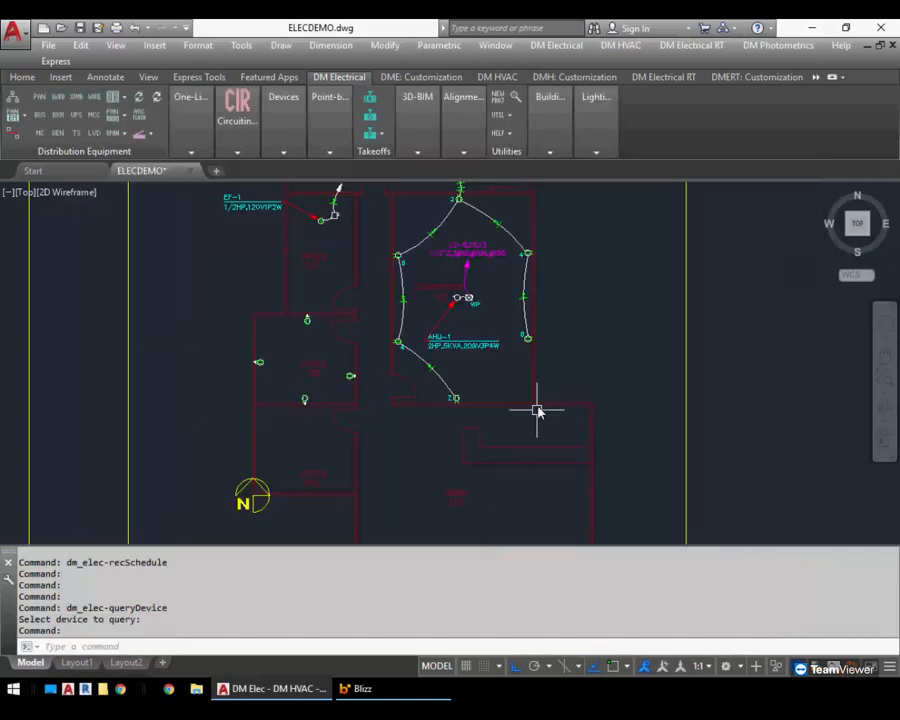
Start a new equipment item with callout AHU and a custom panel description LONGER DESCRIPTION
left_click(268, 125)
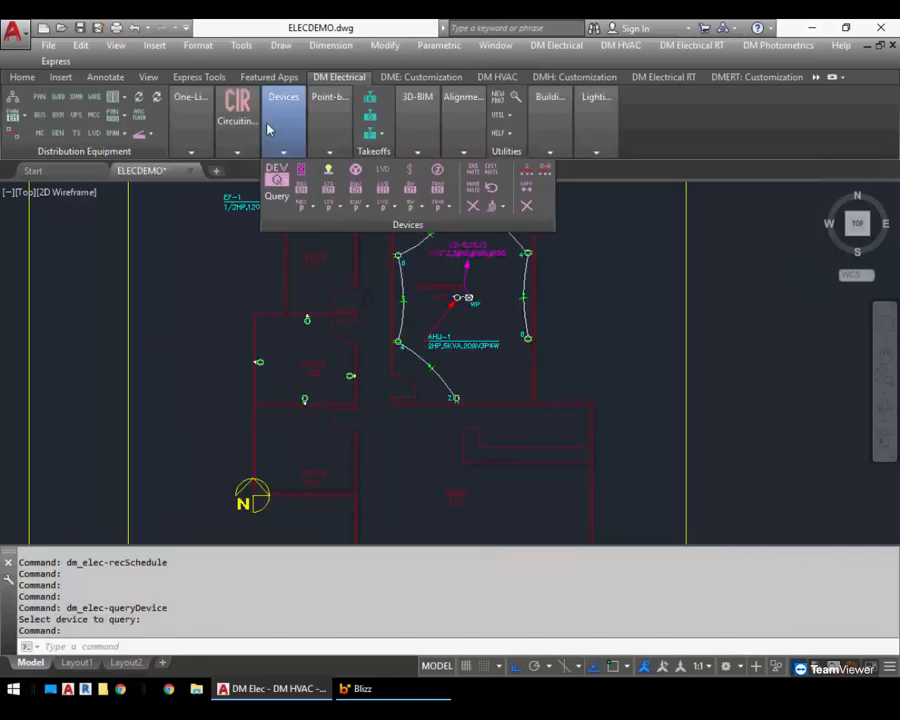
left_click(357, 178)
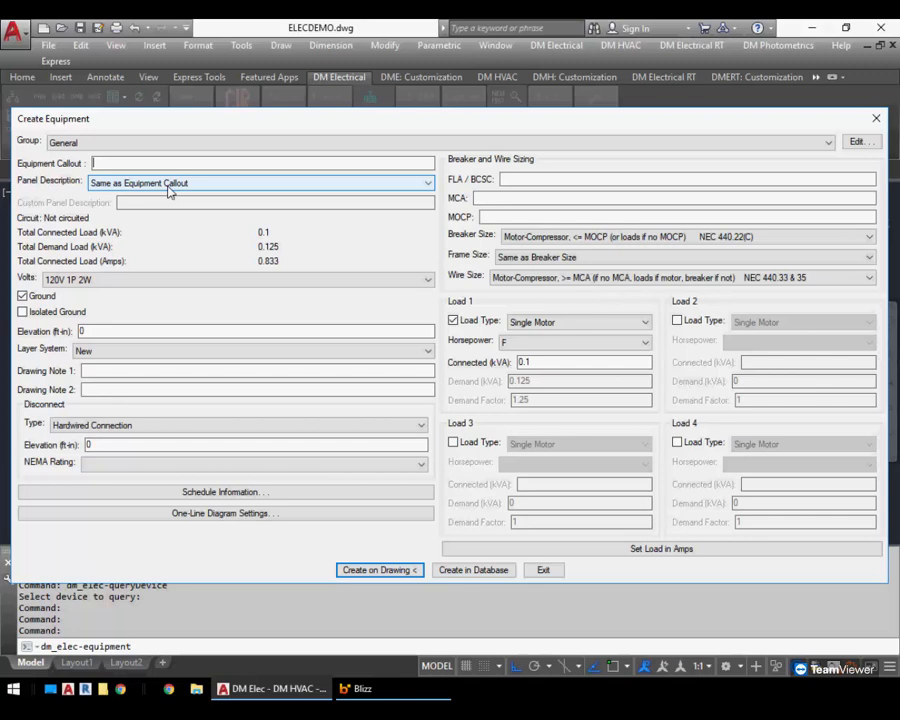
type("AHU")
left_click(168, 188)
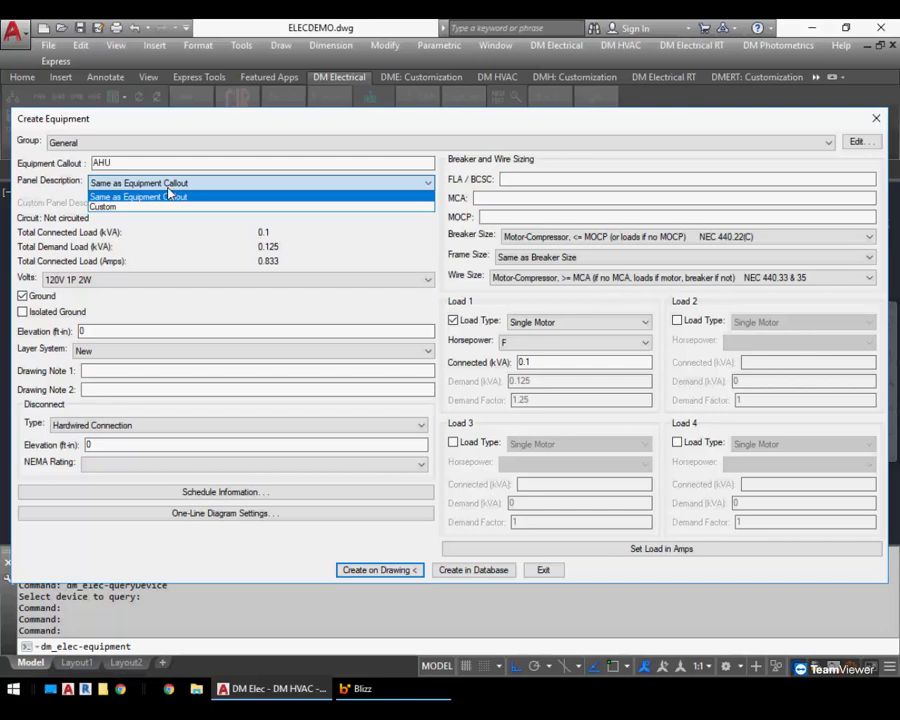
left_click(160, 206)
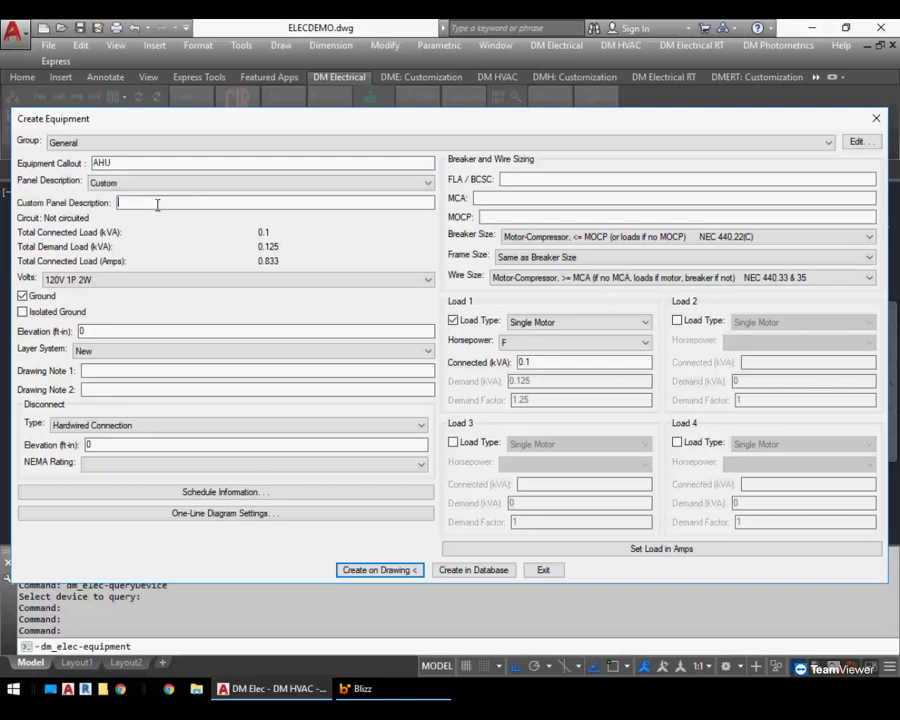
type("LONGER DESCRIPTION")
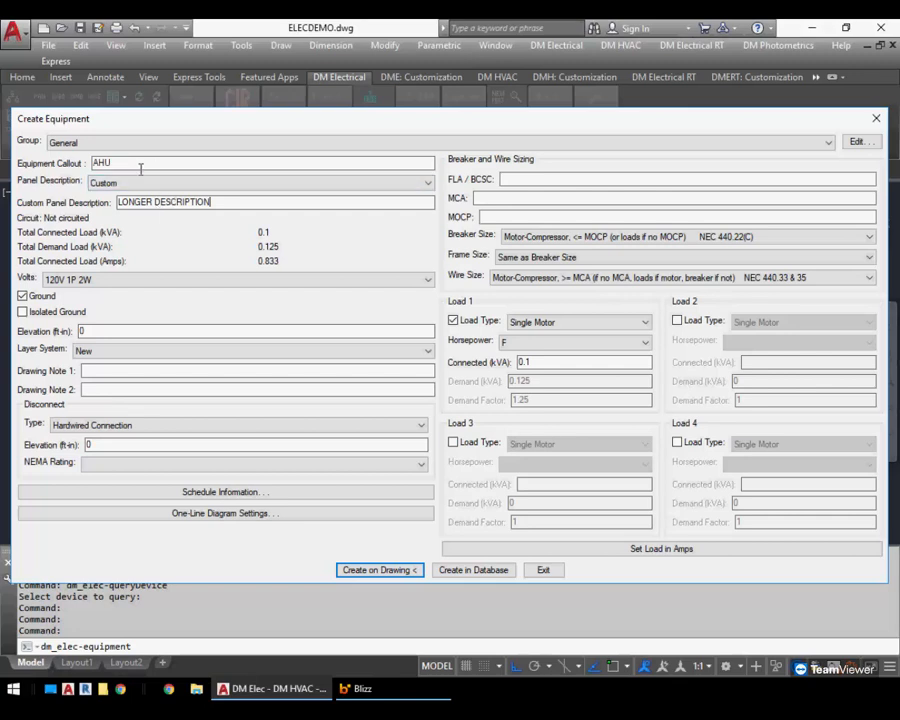
Place the AHU equipment on the drawing right of the AHU-1 area, with its callout above and to the right
left_click(372, 570)
middle_click_drag(580, 304, 375, 400)
scroll(374, 396, "up", 2)
left_click(374, 396)
left_click(436, 340)
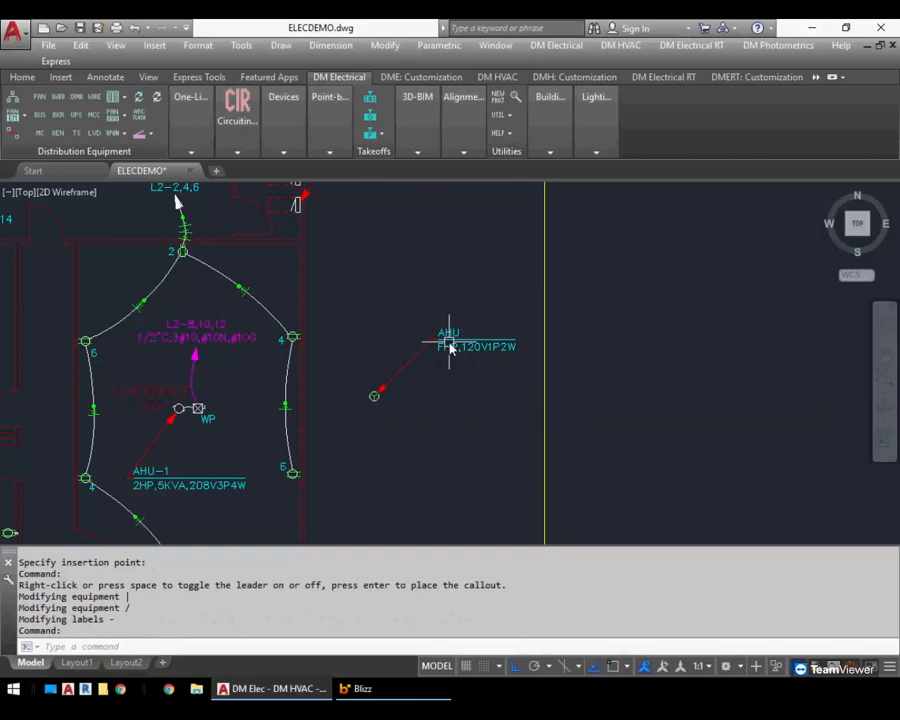
In Circuiting, assign the new AHU equipment to panel L1 circuit 14
left_click(239, 153)
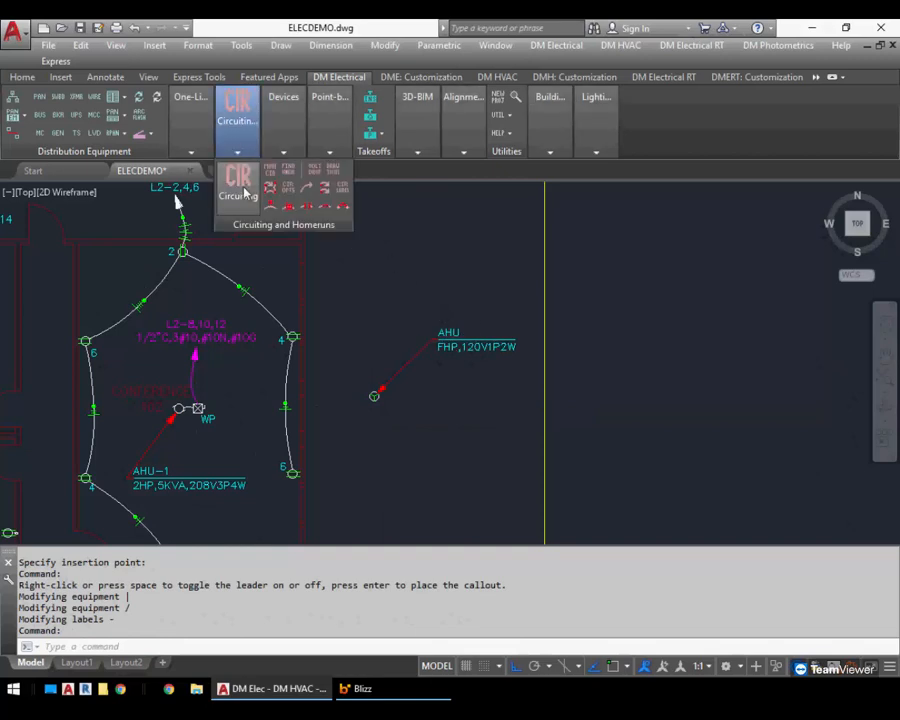
left_click(238, 180)
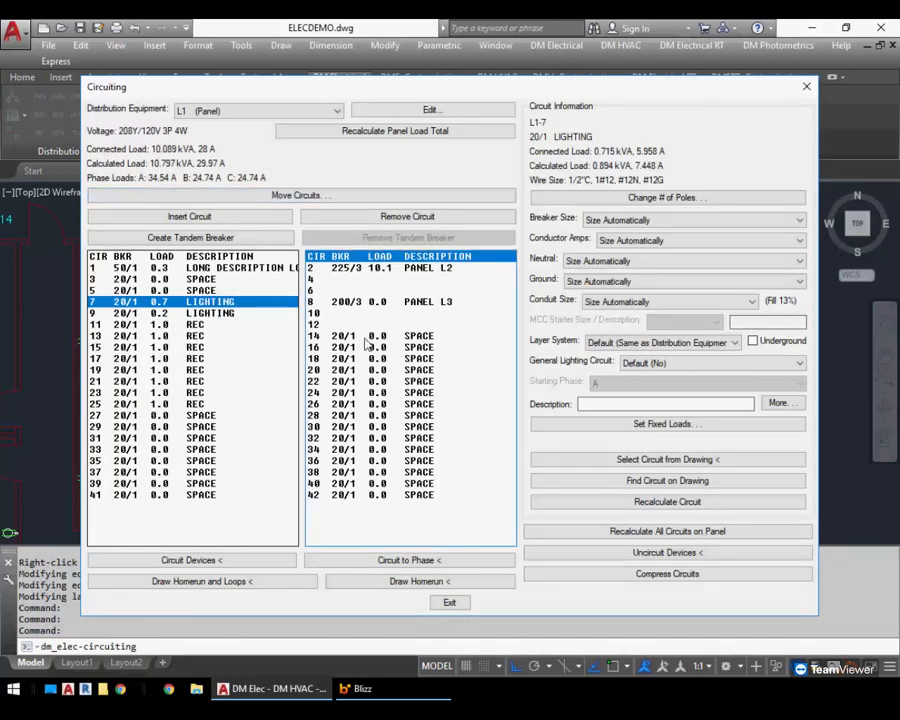
left_click(438, 337)
double_click(440, 337)
left_click(447, 340)
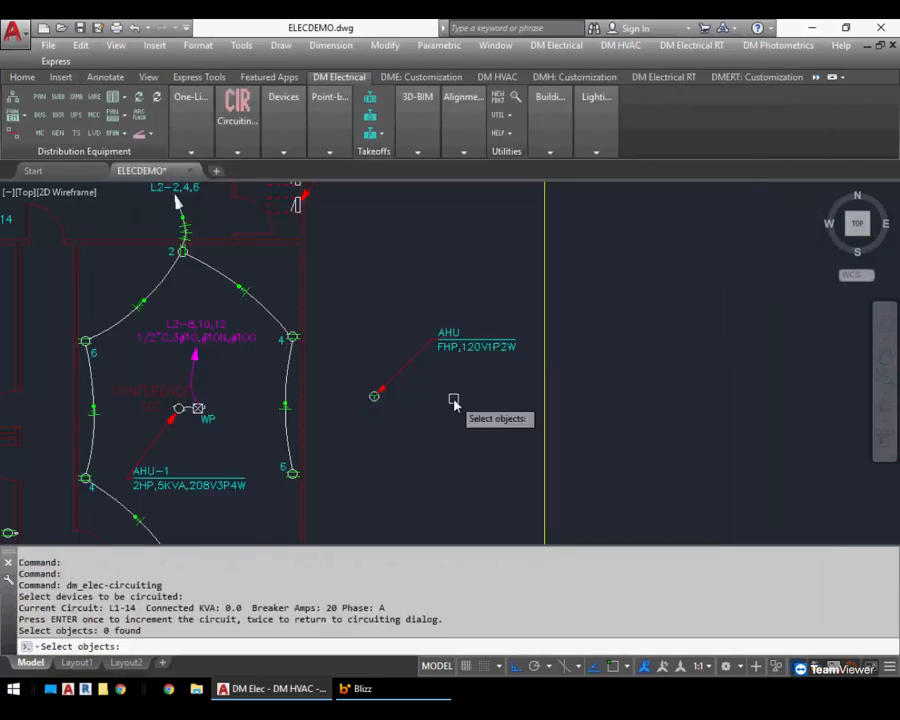
left_click(375, 395)
key("Return")
key("Return")
key("Return")
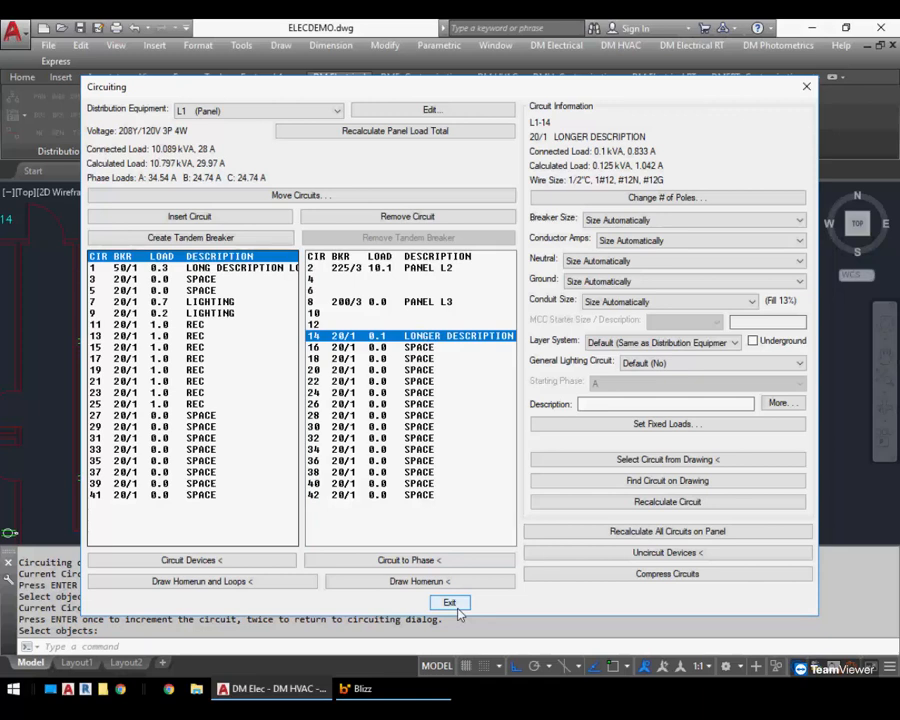
Edit panel L3 to enable Description in Upstream Device as PANEL L3 VIA XFMR, then save and exit
left_click(412, 269)
left_click(418, 302)
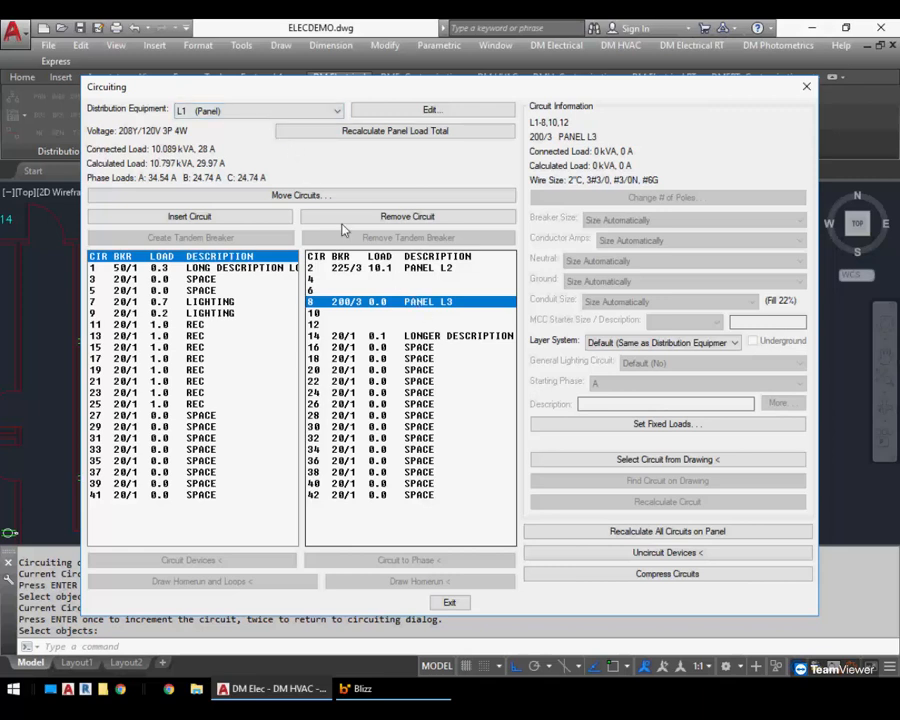
left_click(256, 111)
left_click(200, 151)
left_click(424, 112)
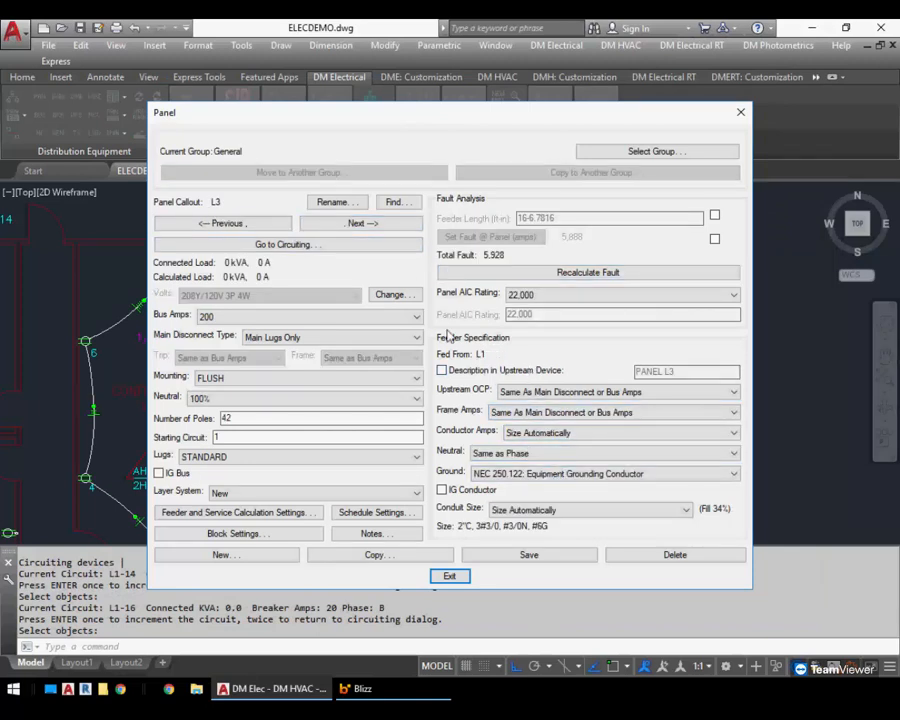
left_click(510, 371)
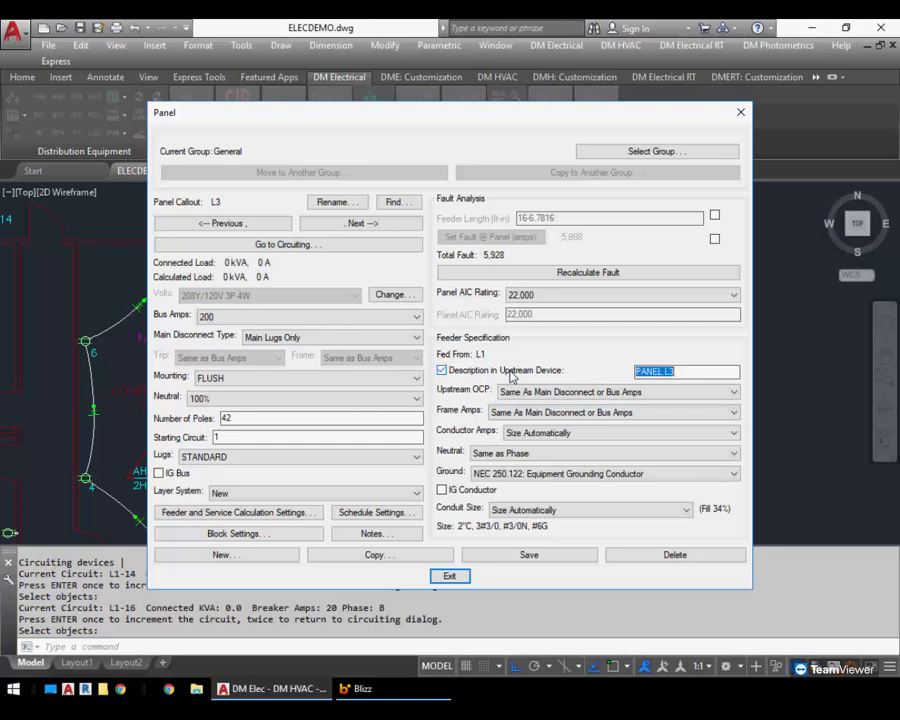
key("End")
type("VIA XFMR")
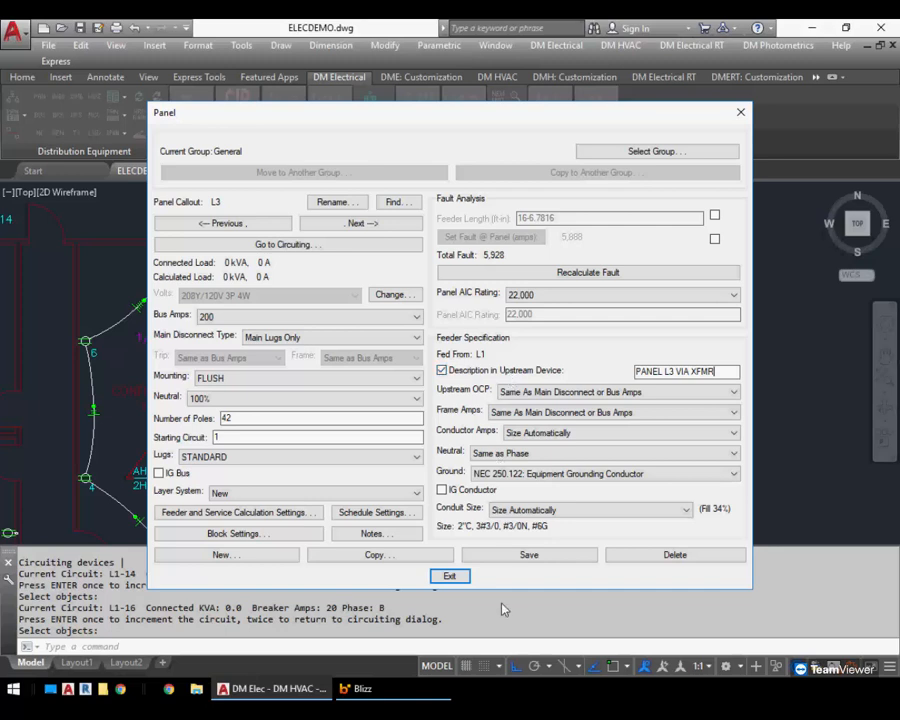
left_click(500, 557)
left_click(448, 576)
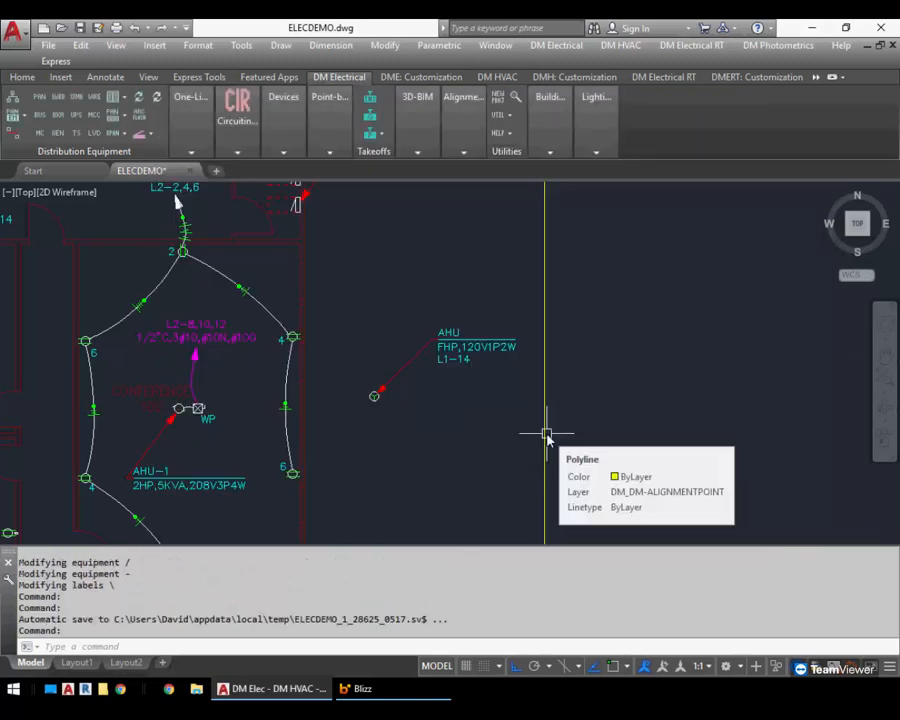